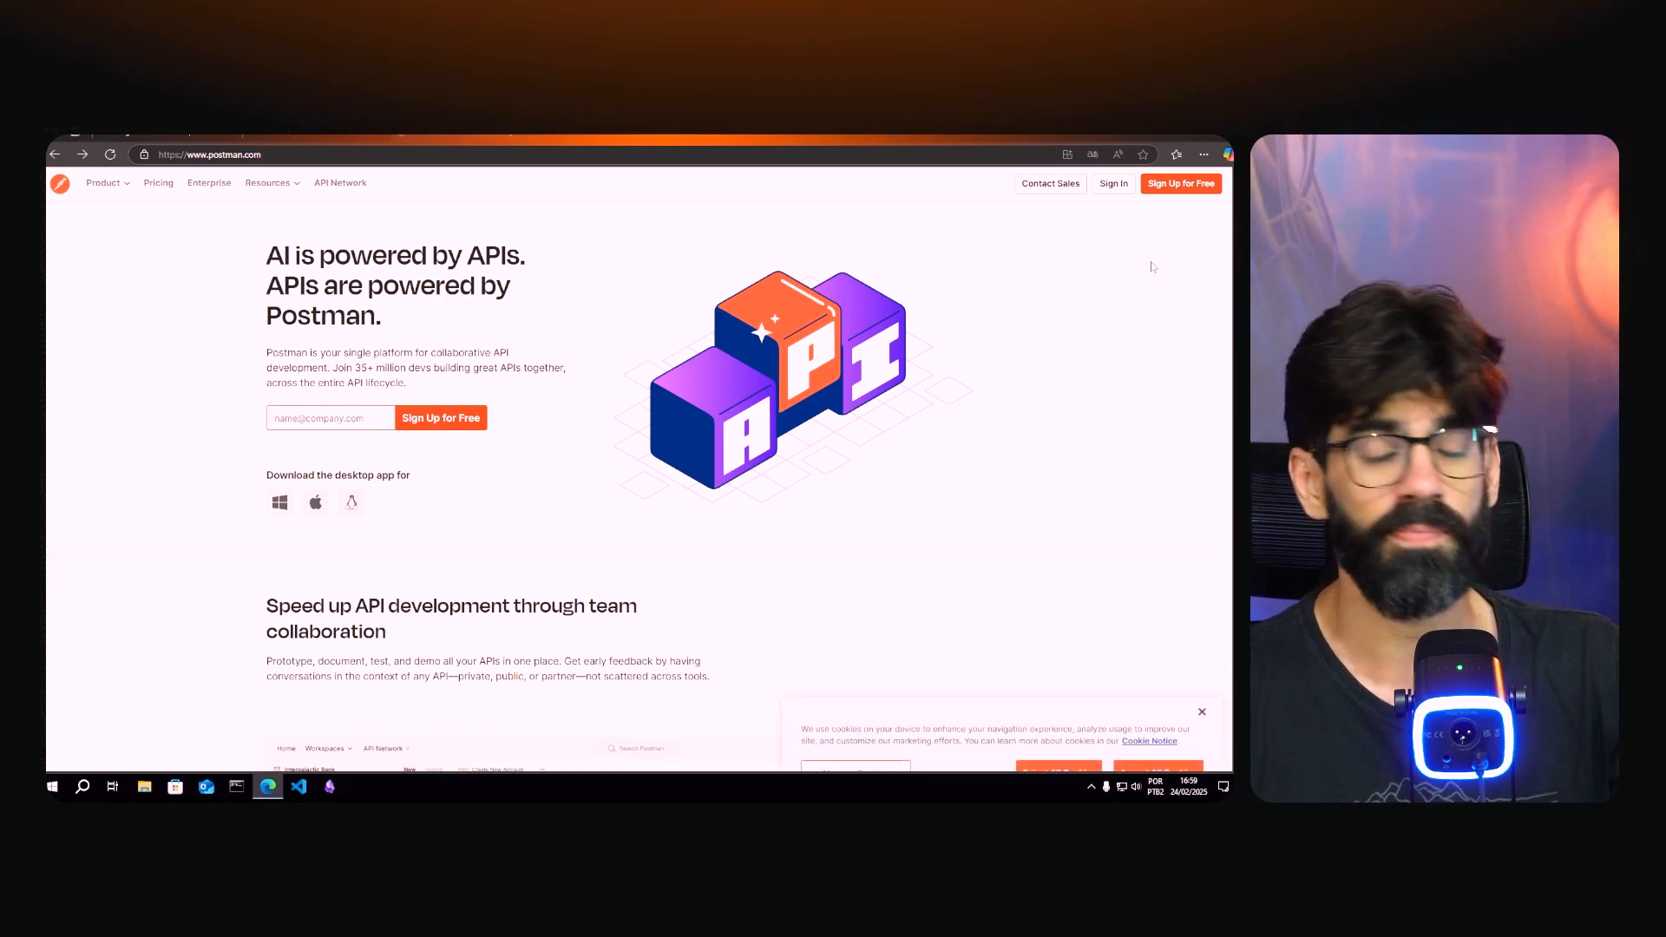
# - Open Postman's Sign Up for Free page to create an account
pyautogui.click(1164, 185)
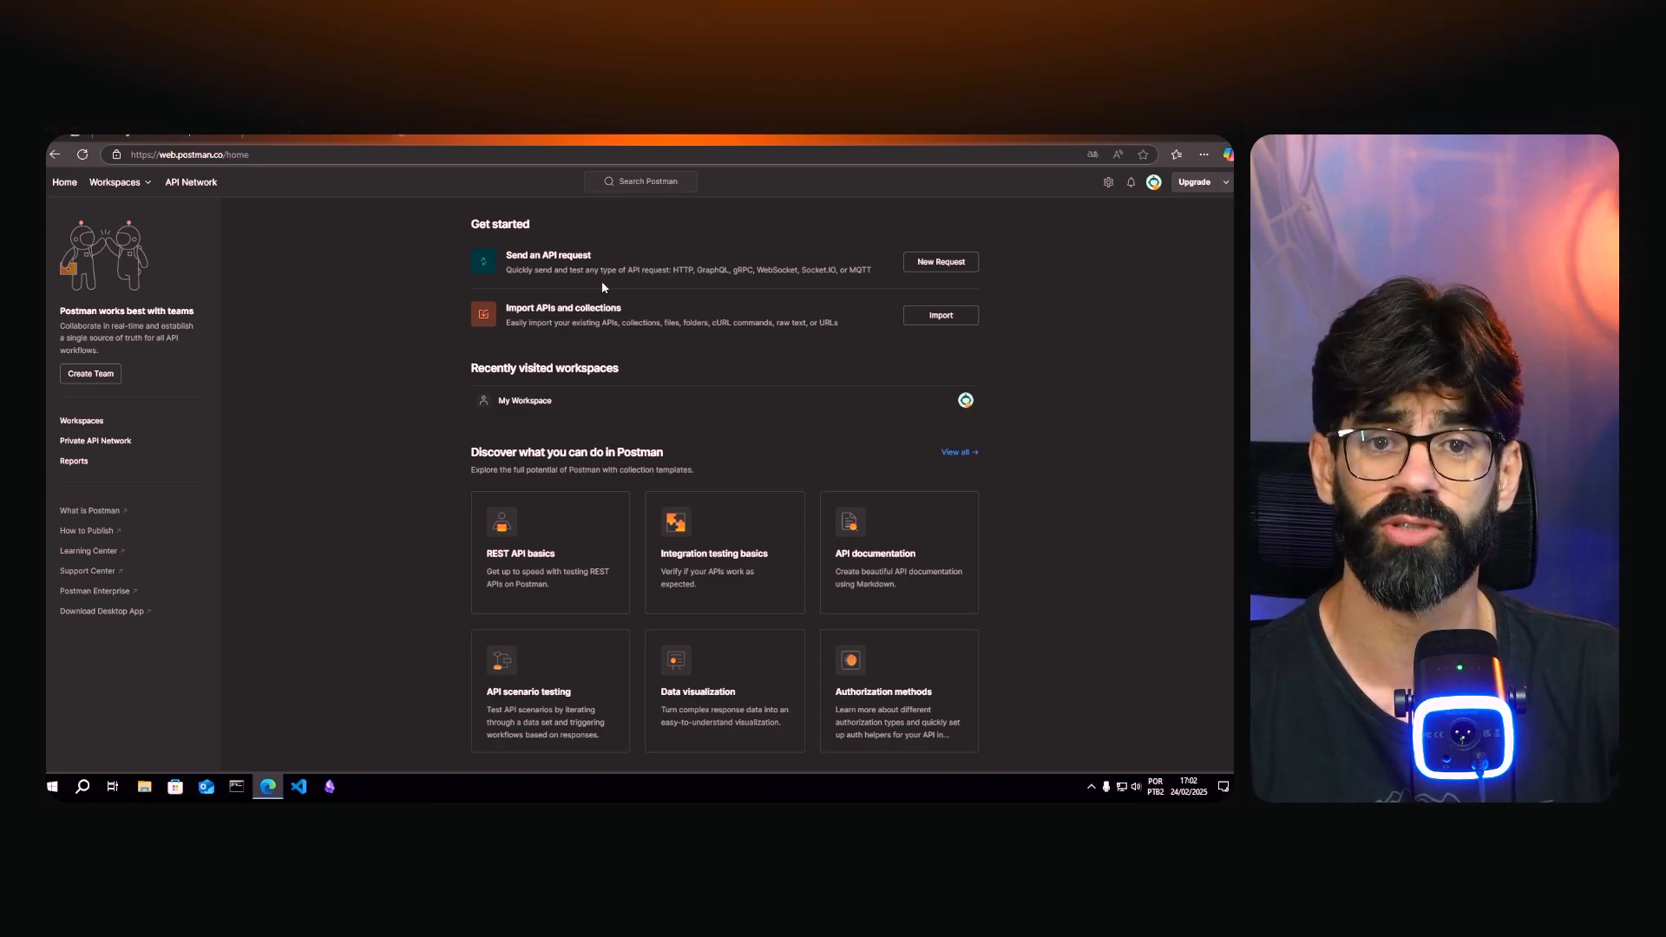
# - Open a new untitled request with GET as its method, dismissing the echo service suggestion
pyautogui.click(935, 264)
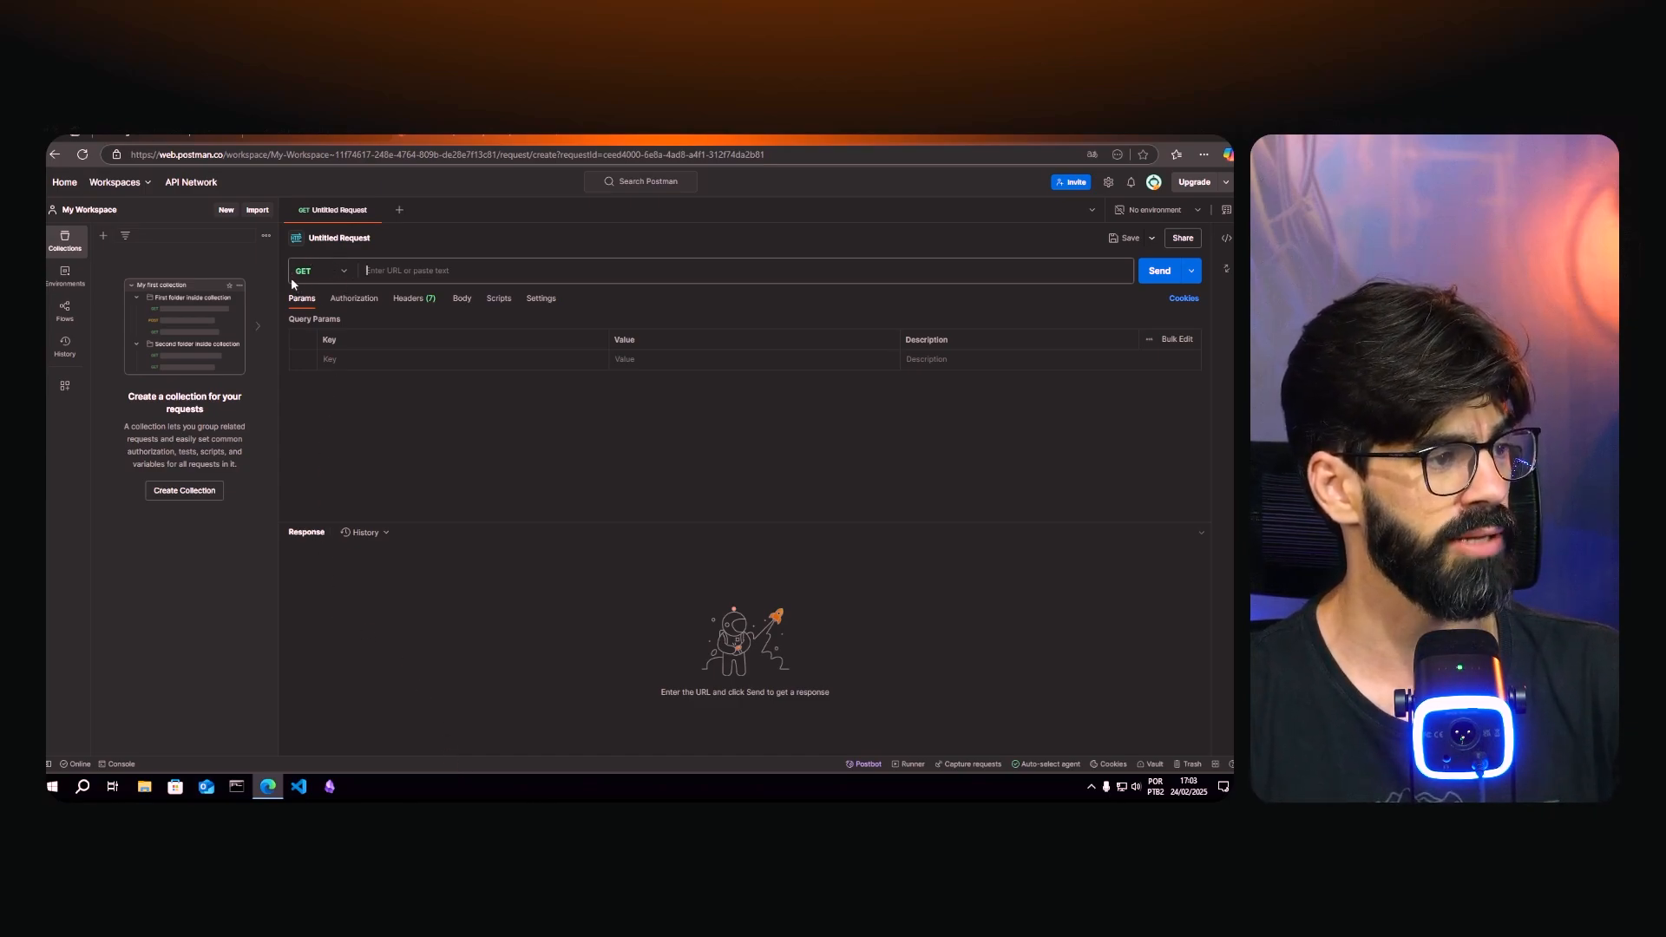
pyautogui.click(343, 279)
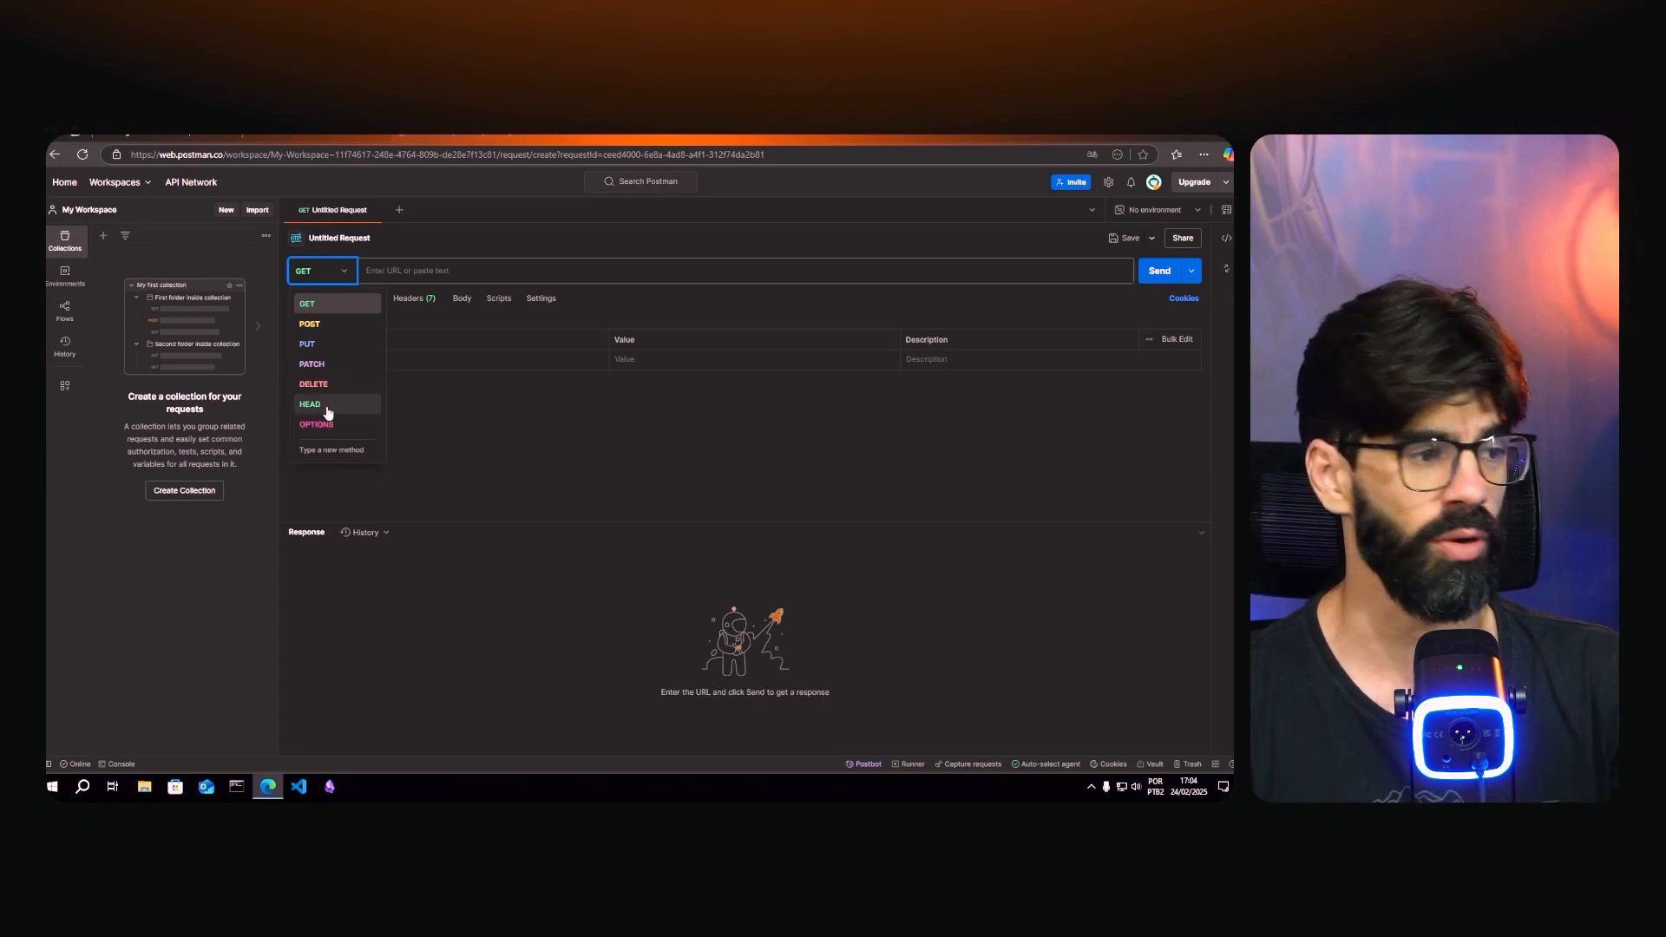
pyautogui.click(396, 270)
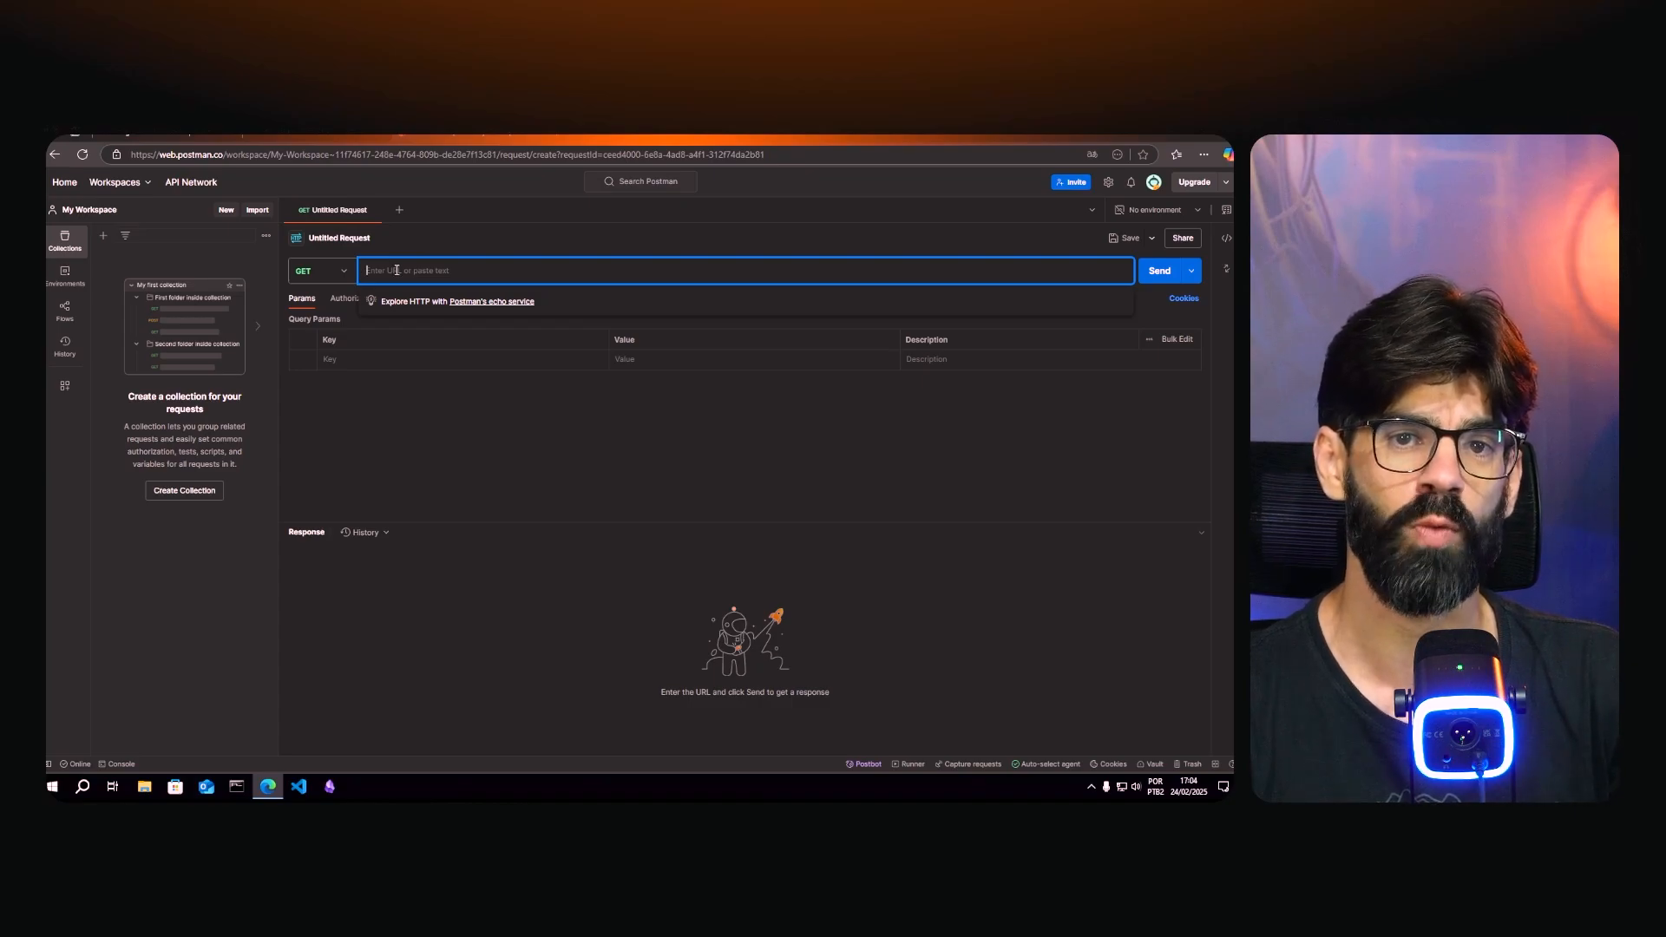
pyautogui.click(541, 460)
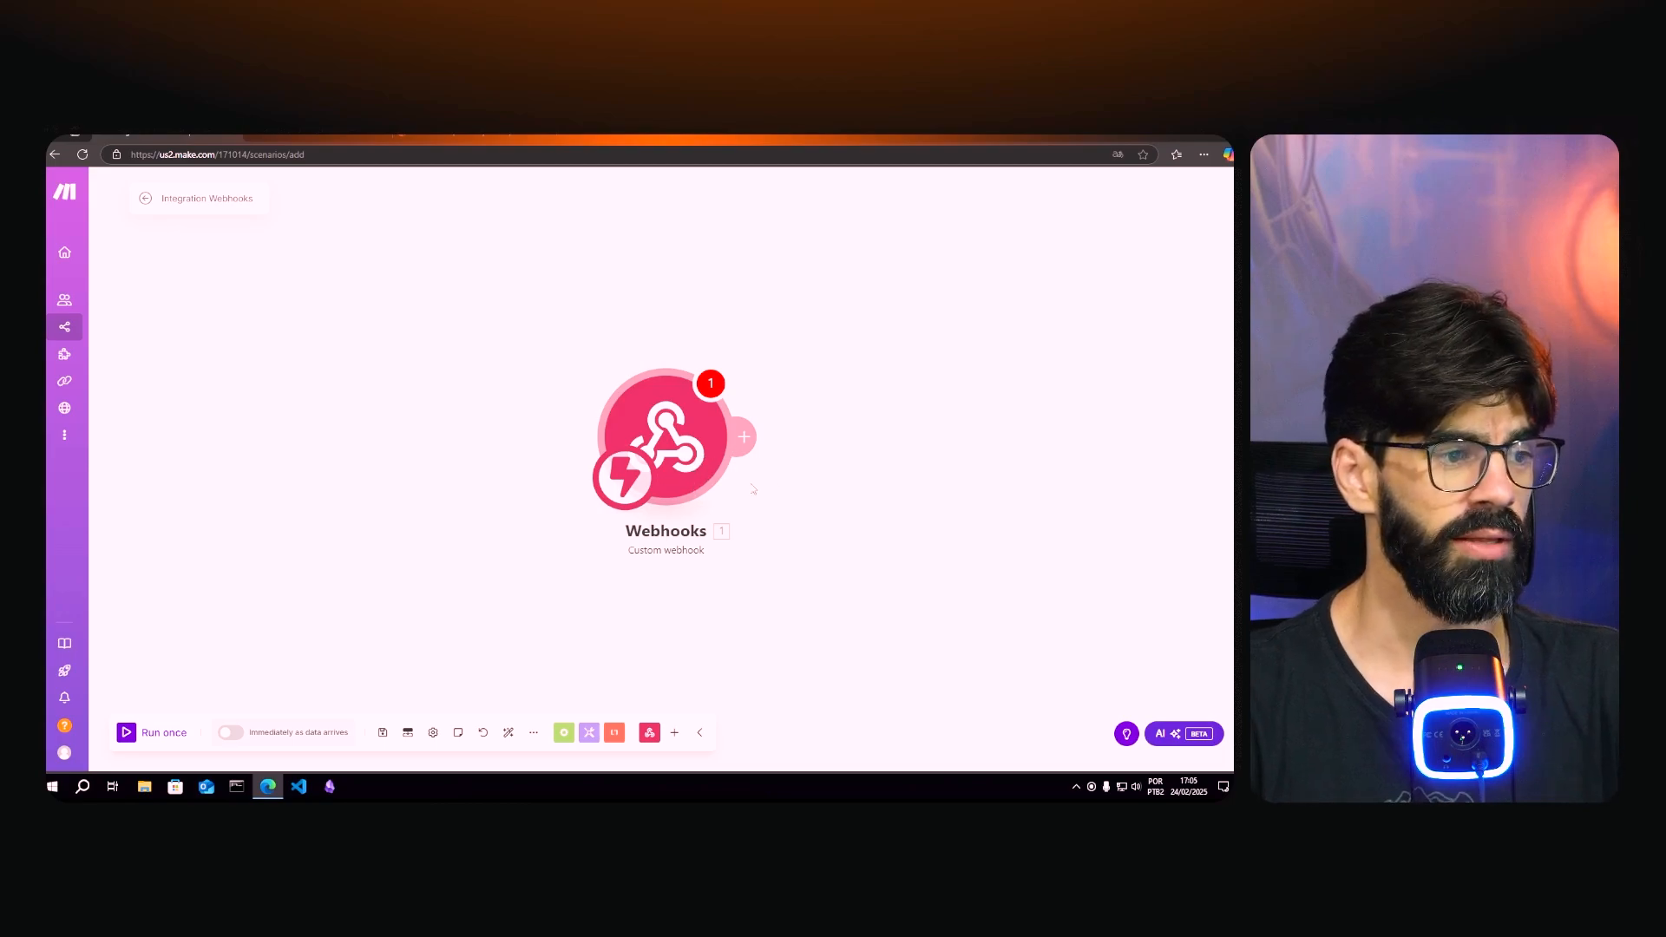
# - Add a Webhooks > Custom webhook trigger, found by searching 'web', and open its settings
pyautogui.click(672, 735)
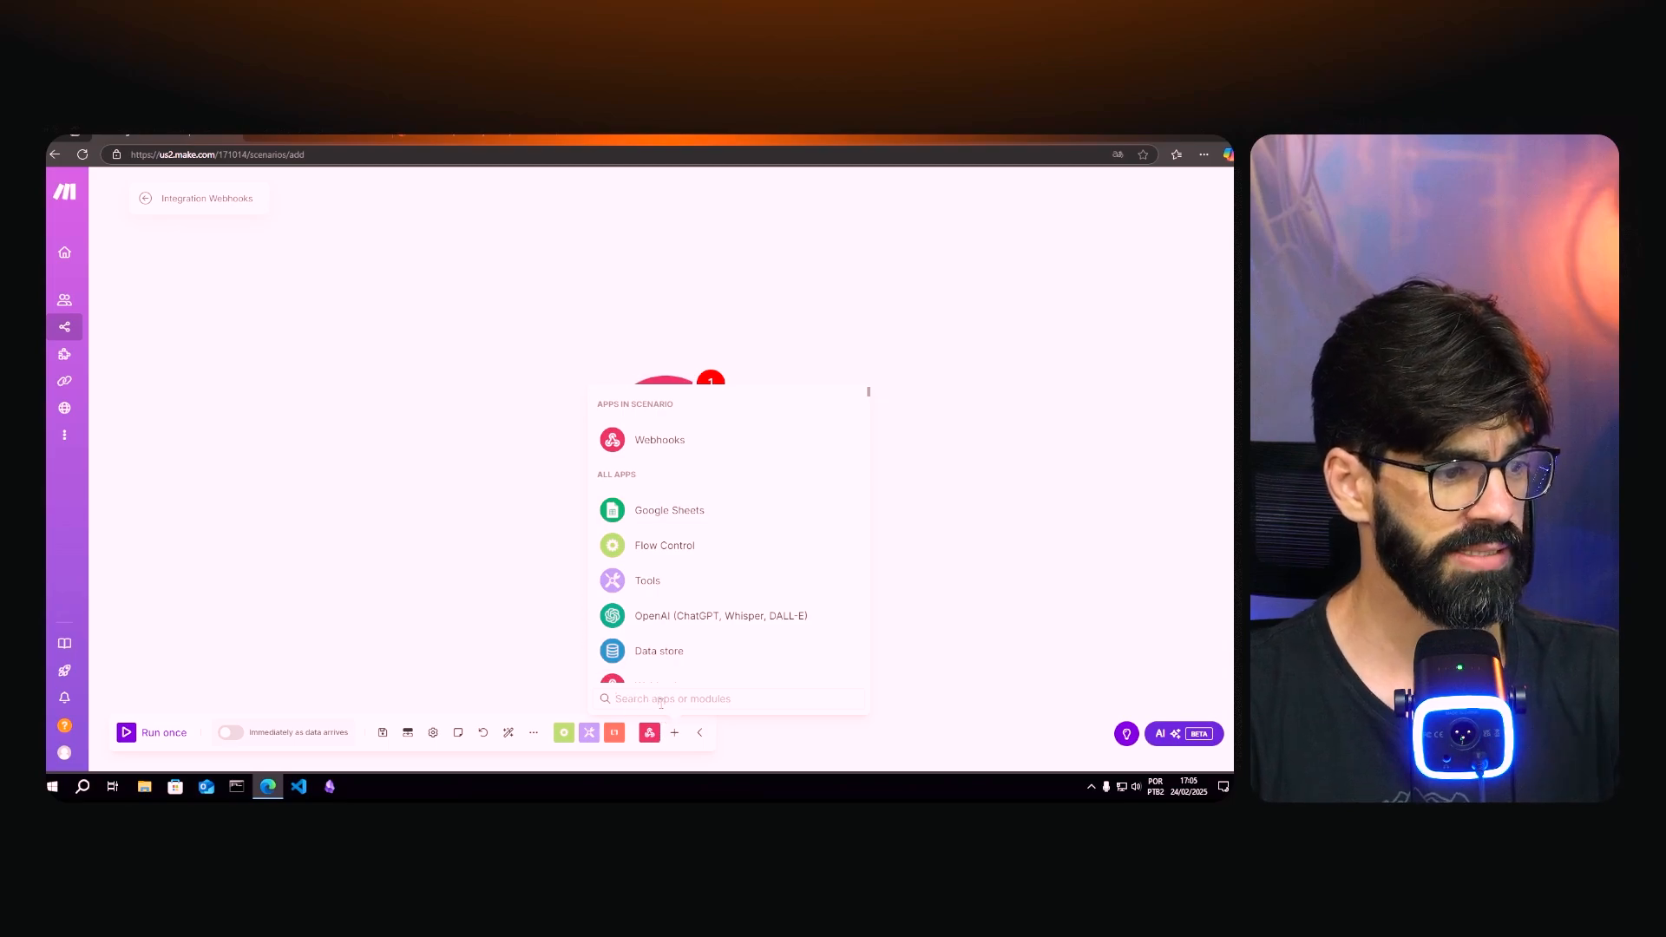
pyautogui.write('web')
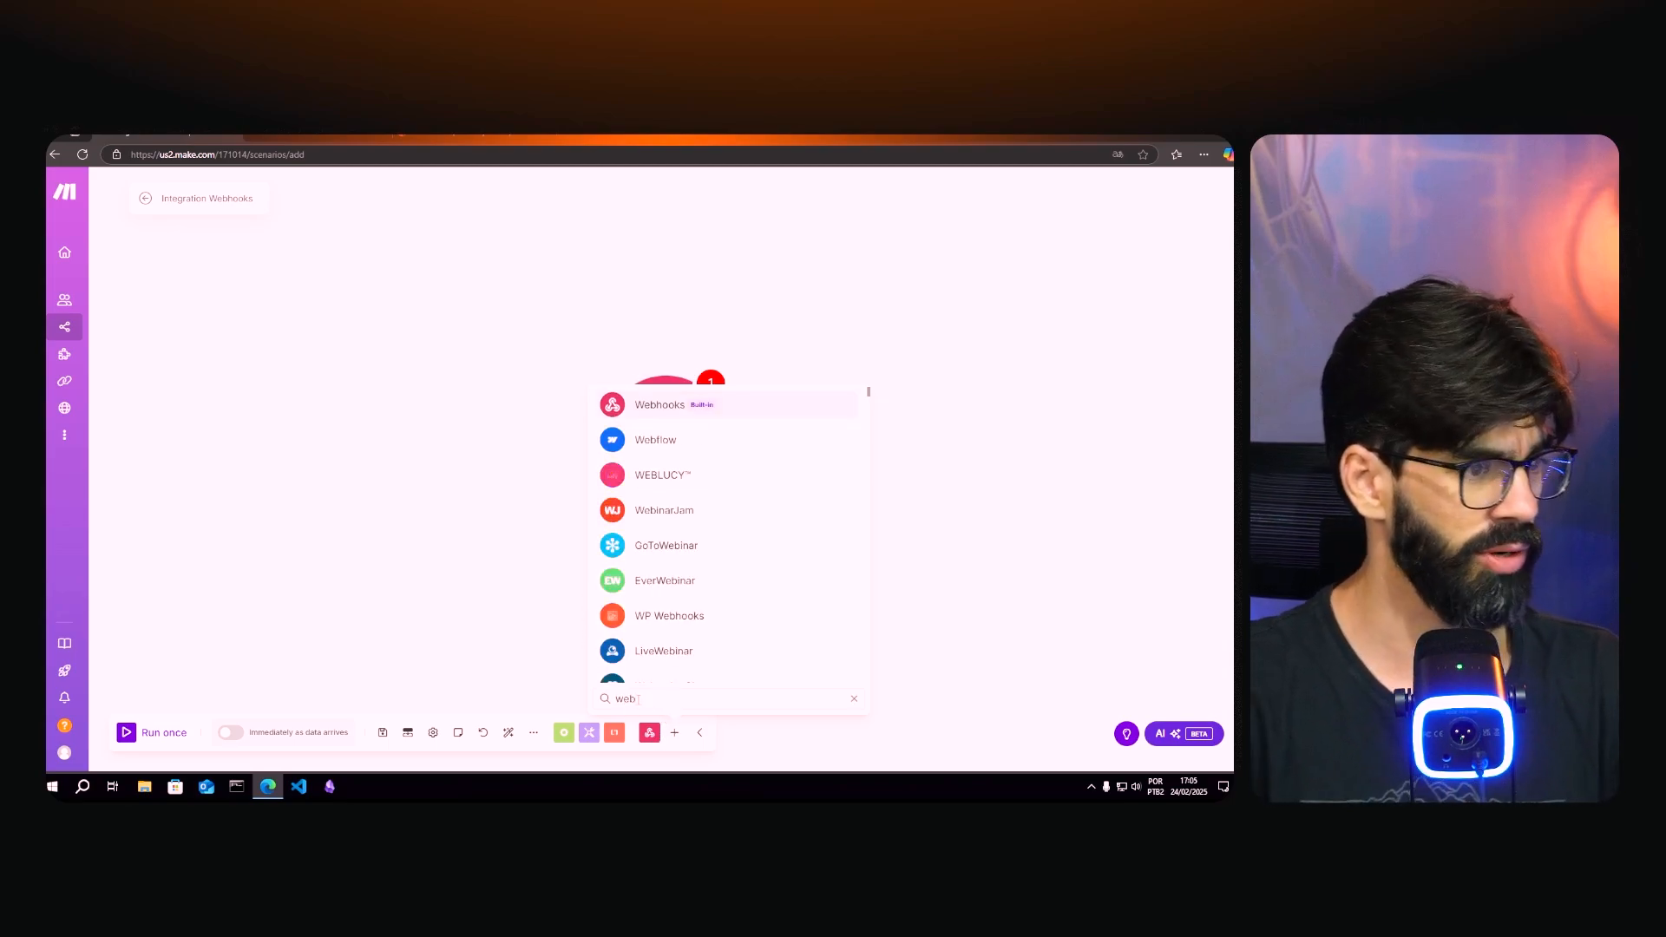
pyautogui.click(674, 407)
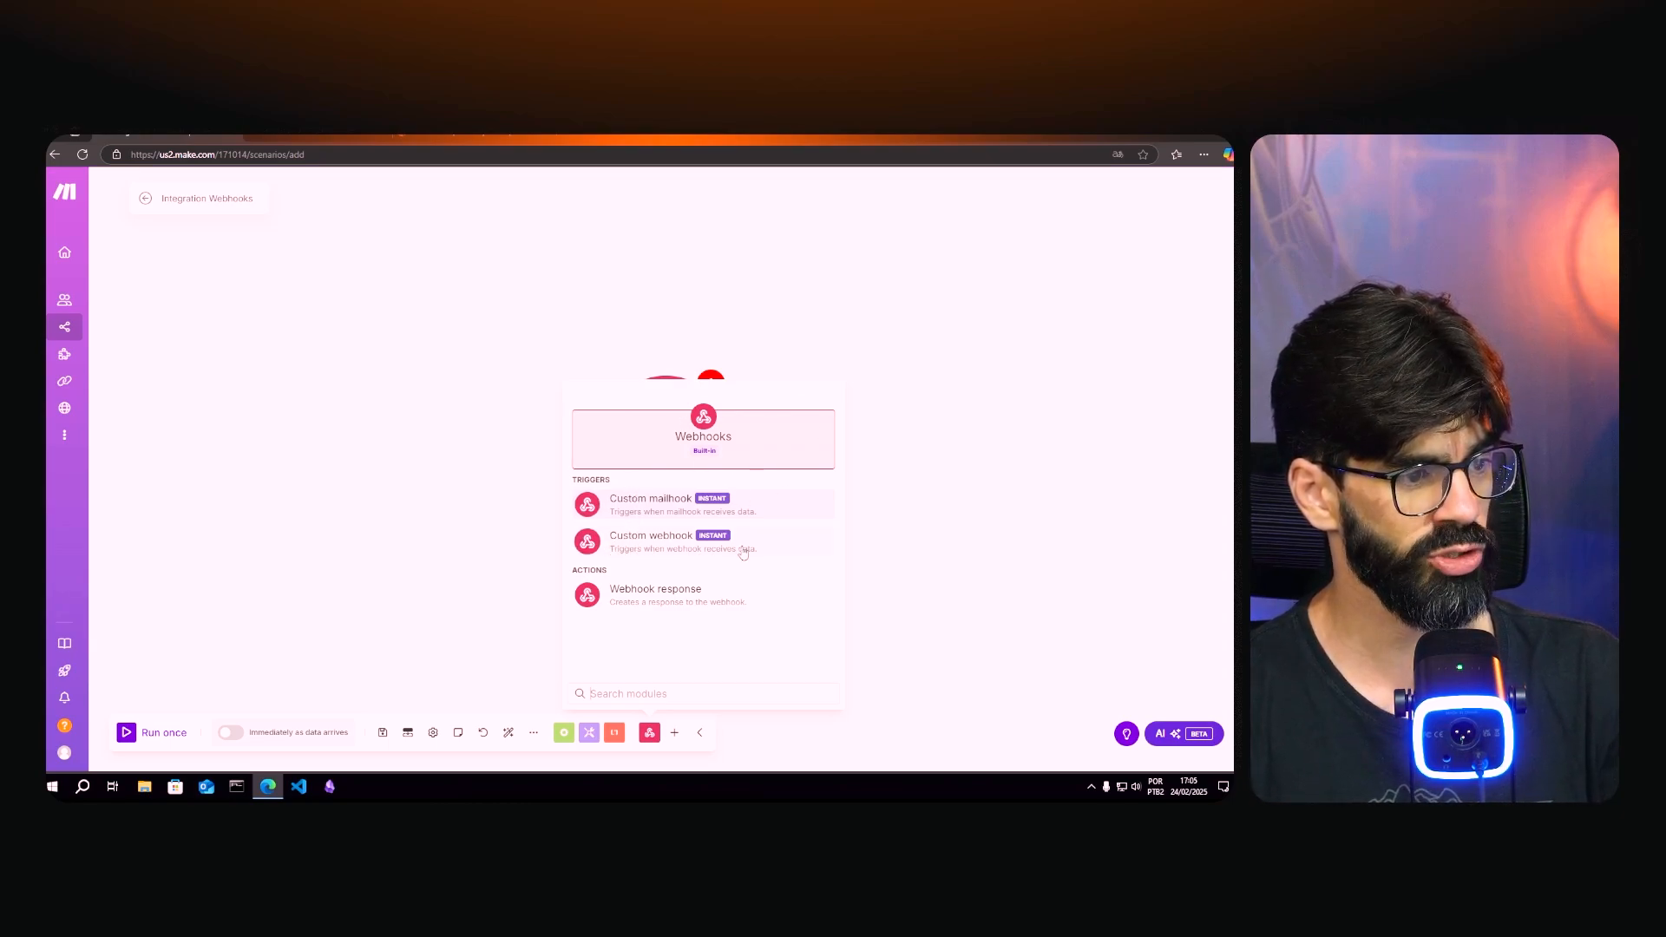
pyautogui.click(686, 549)
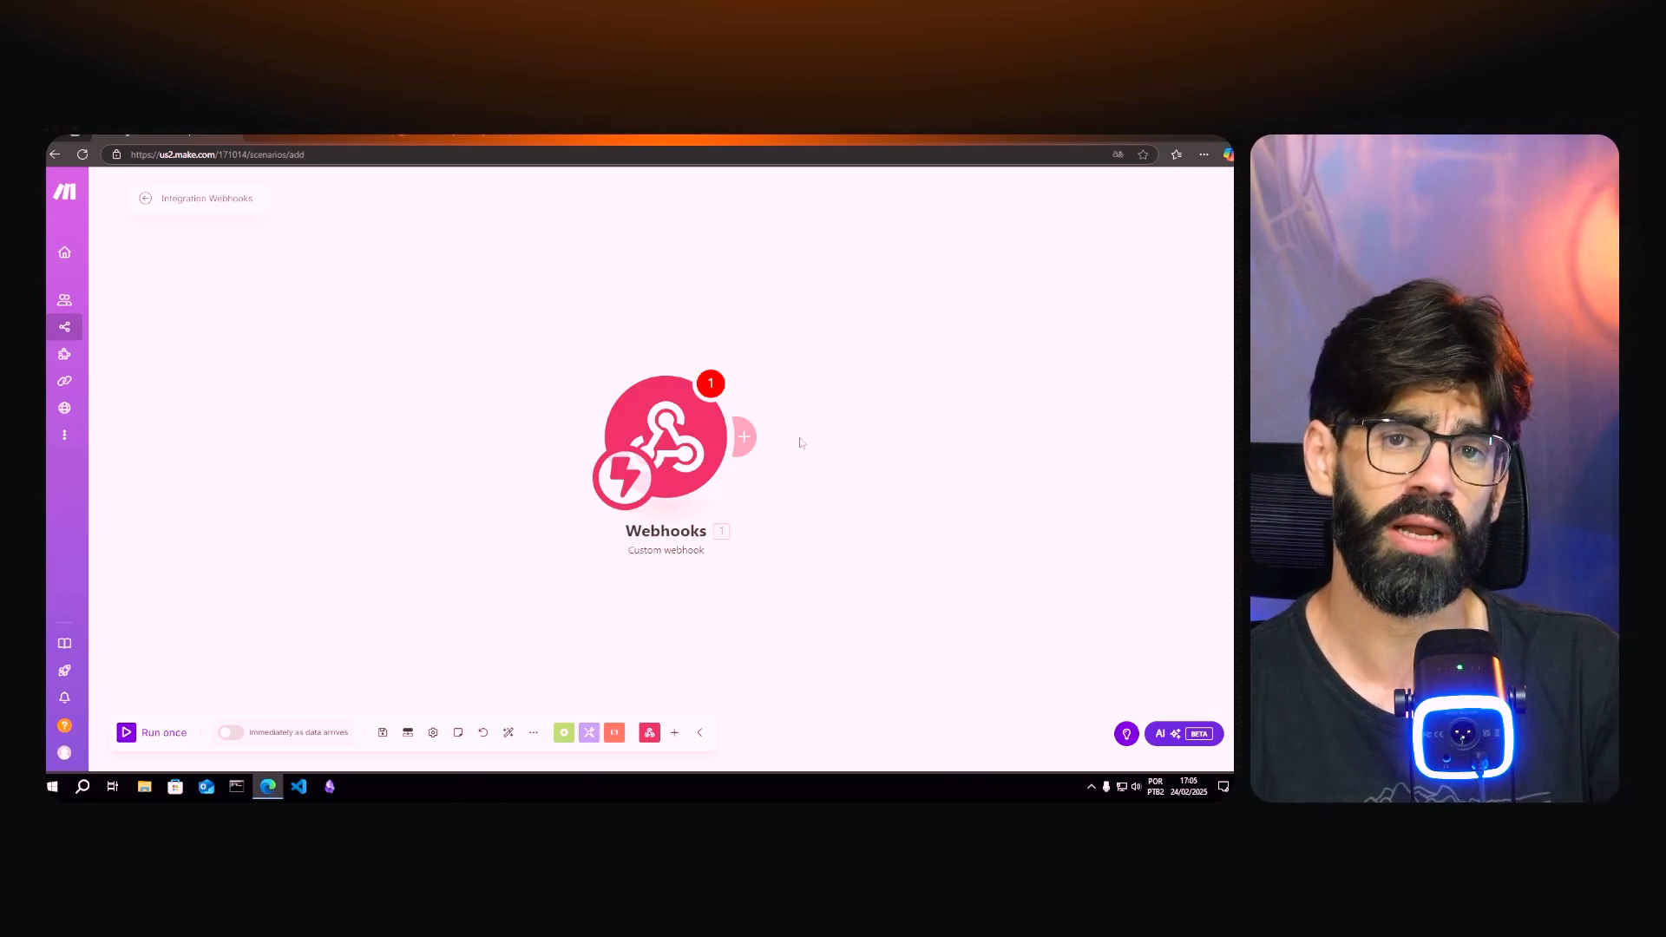
pyautogui.click(683, 447)
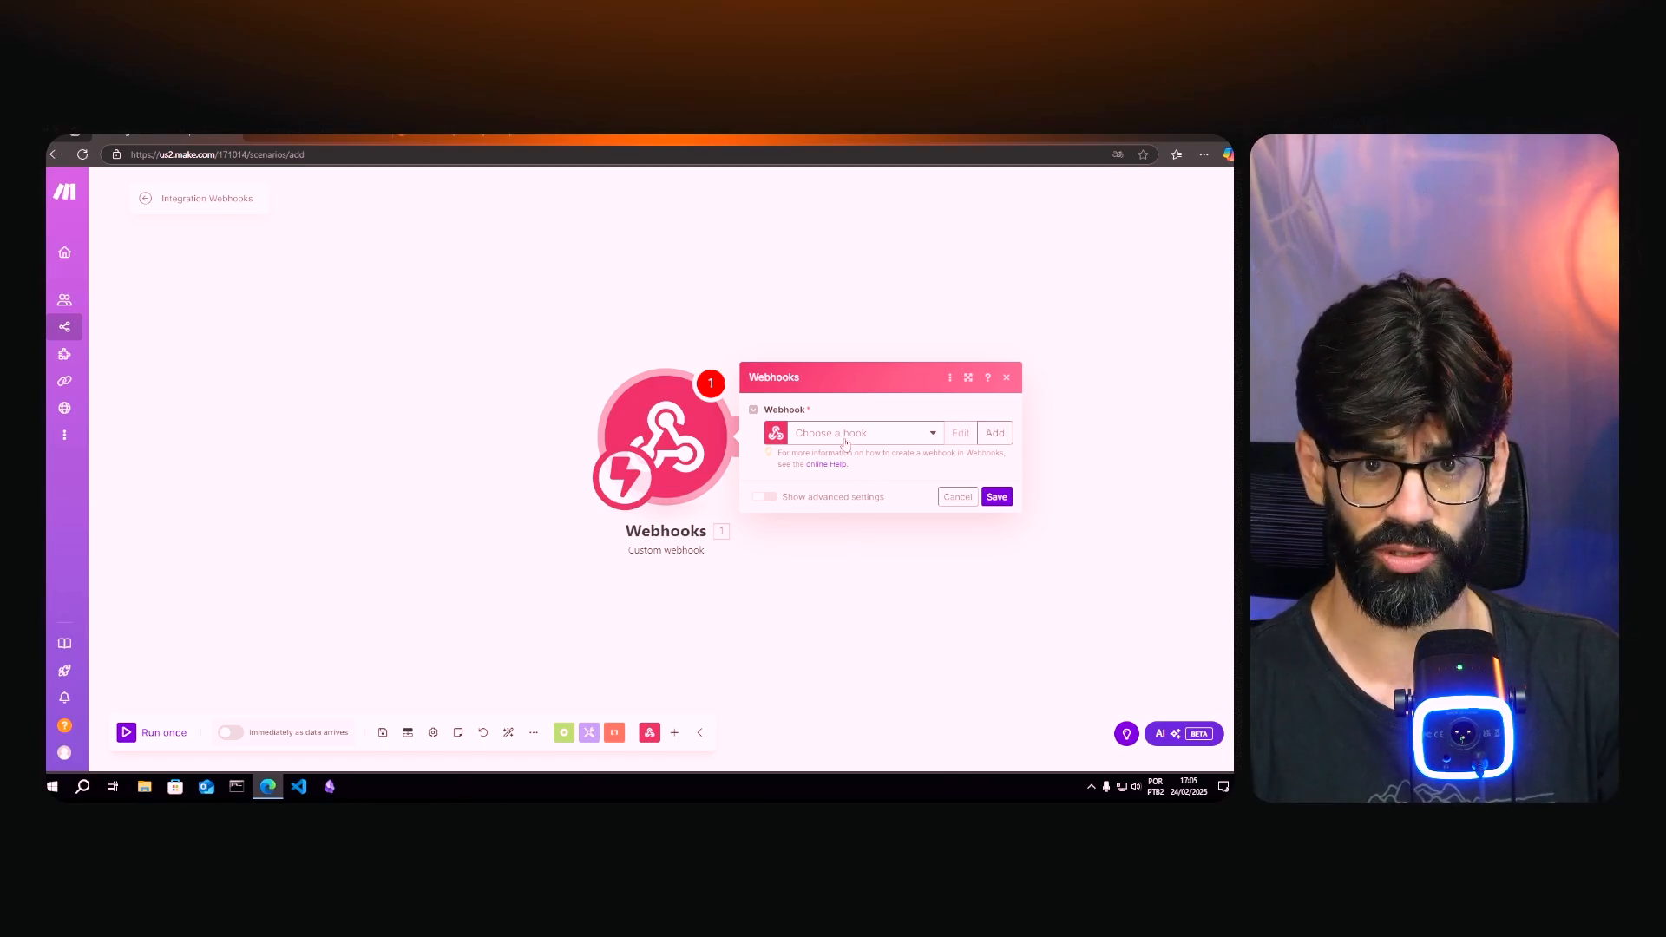
# - Create and save a webhook named Mentoria_Teste, copy its address, and save the module
pyautogui.click(994, 433)
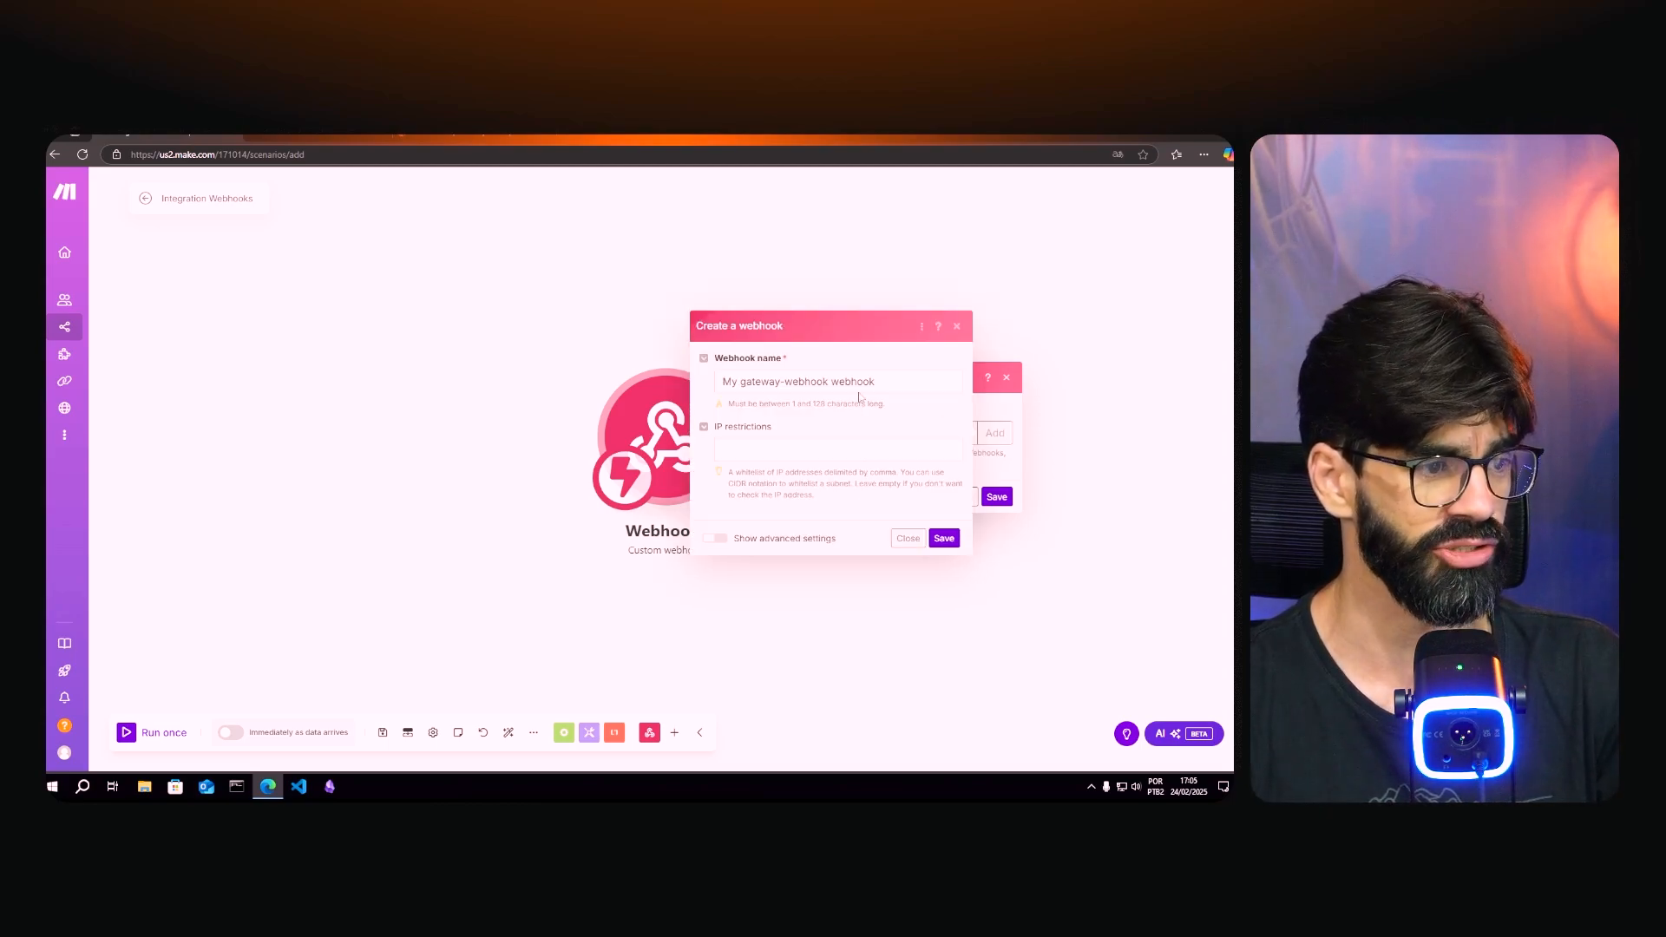
pyautogui.tripleClick(808, 383)
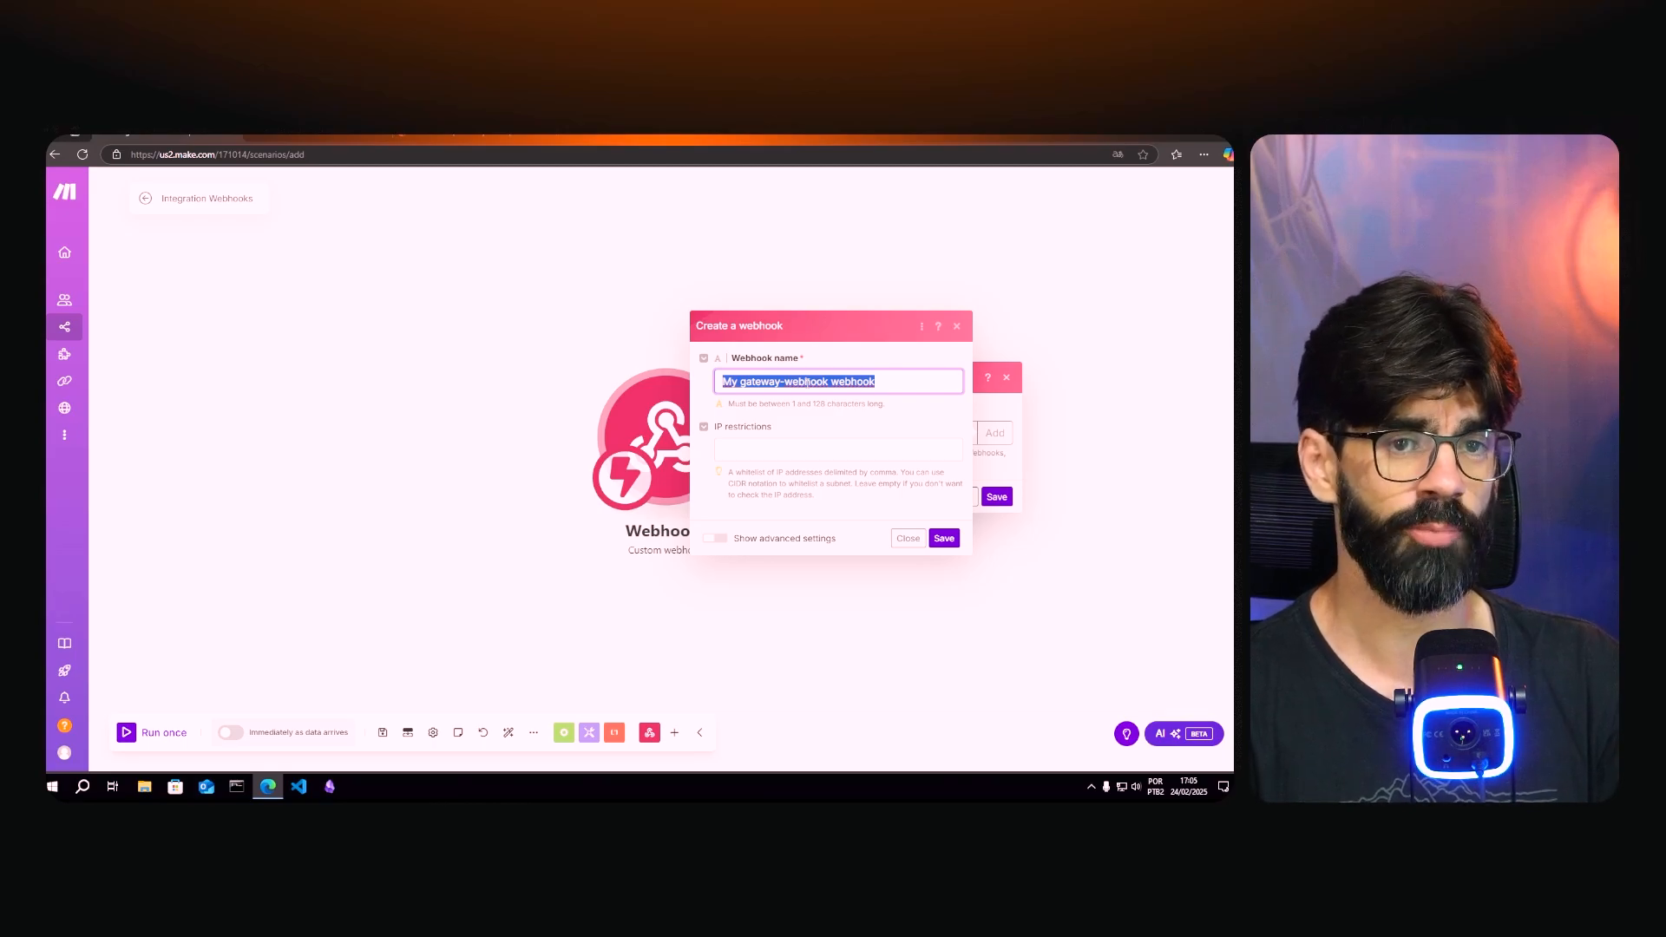
pyautogui.write('Mentoria')
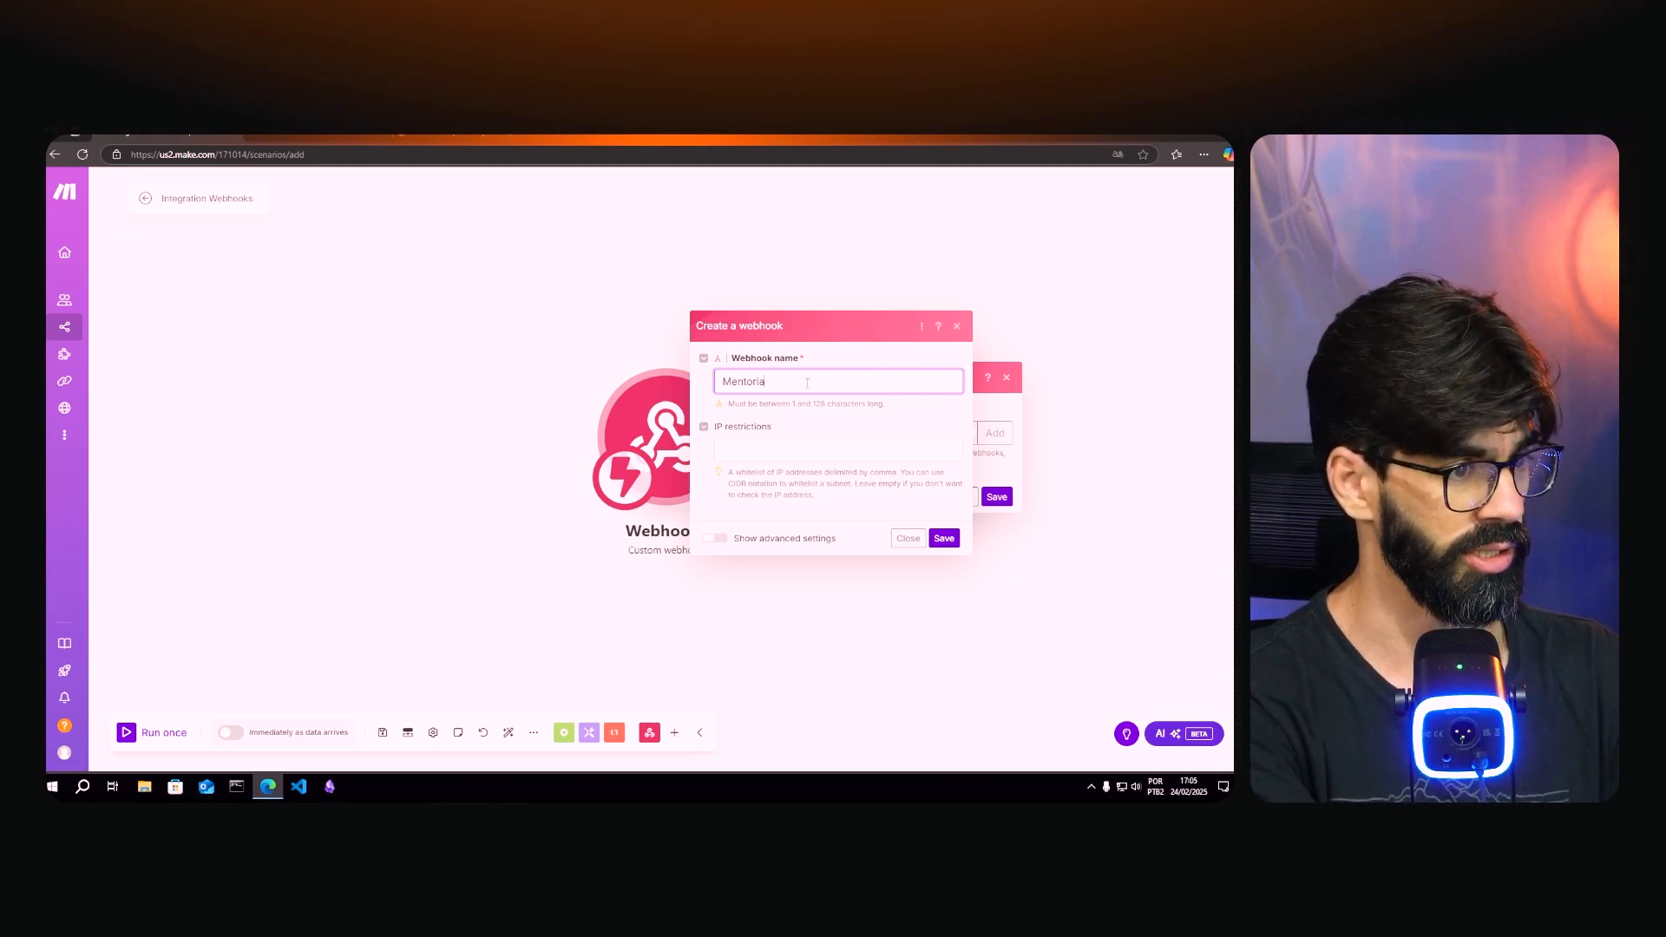
pyautogui.write('_Teste')
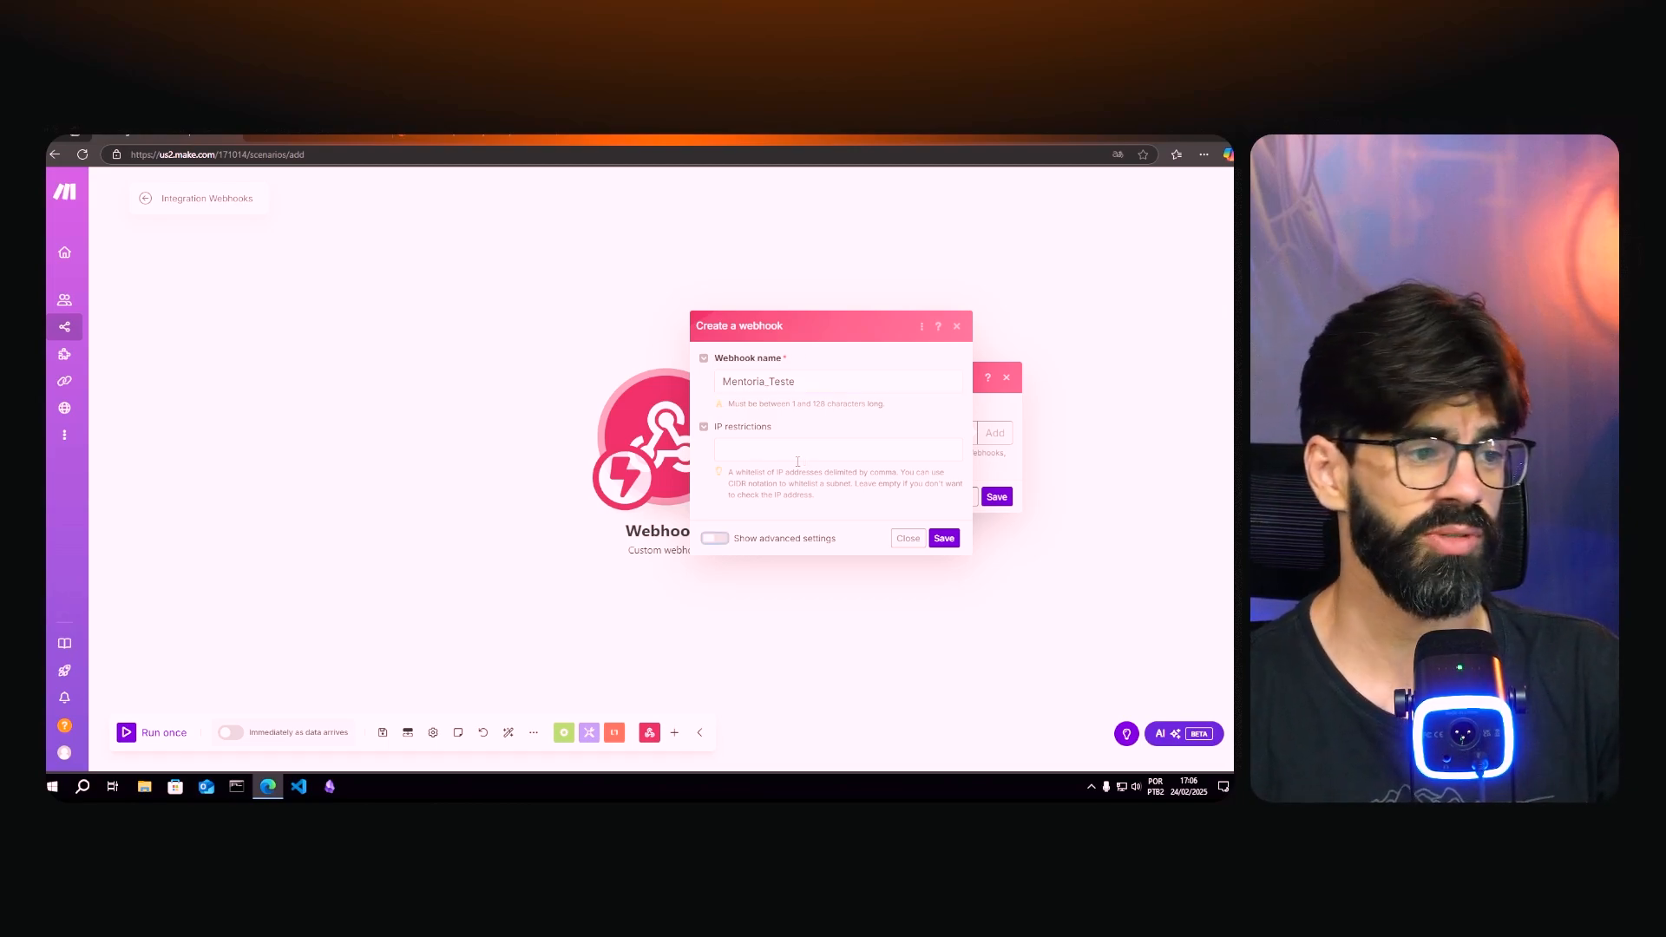
pyautogui.click(777, 538)
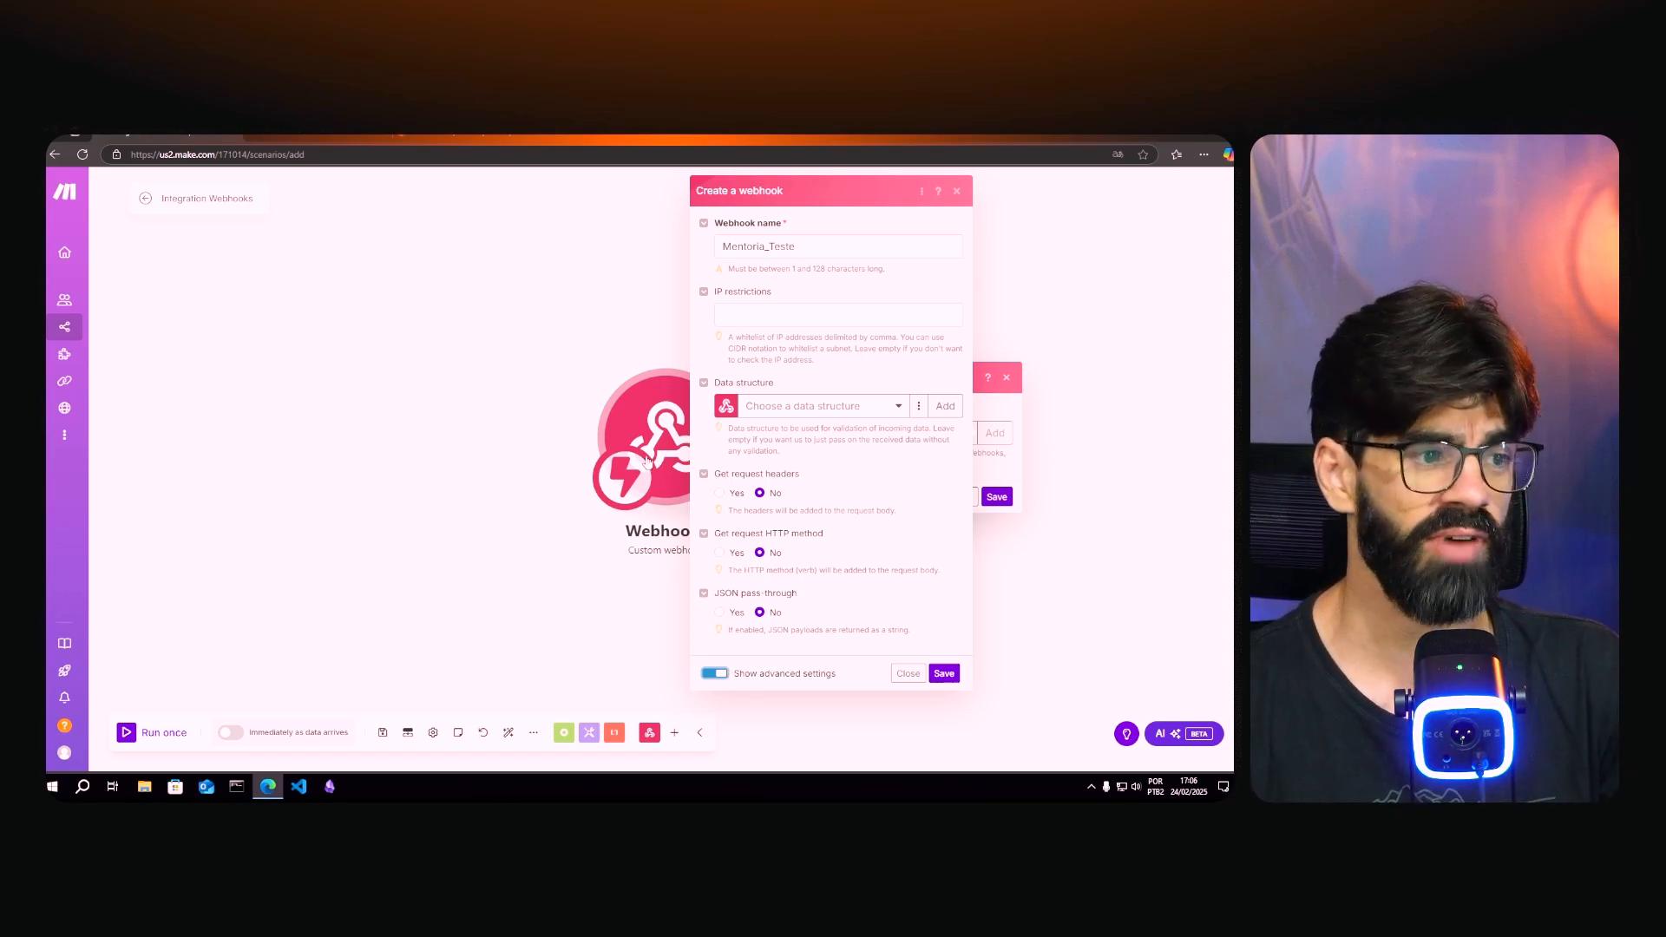
pyautogui.click(716, 673)
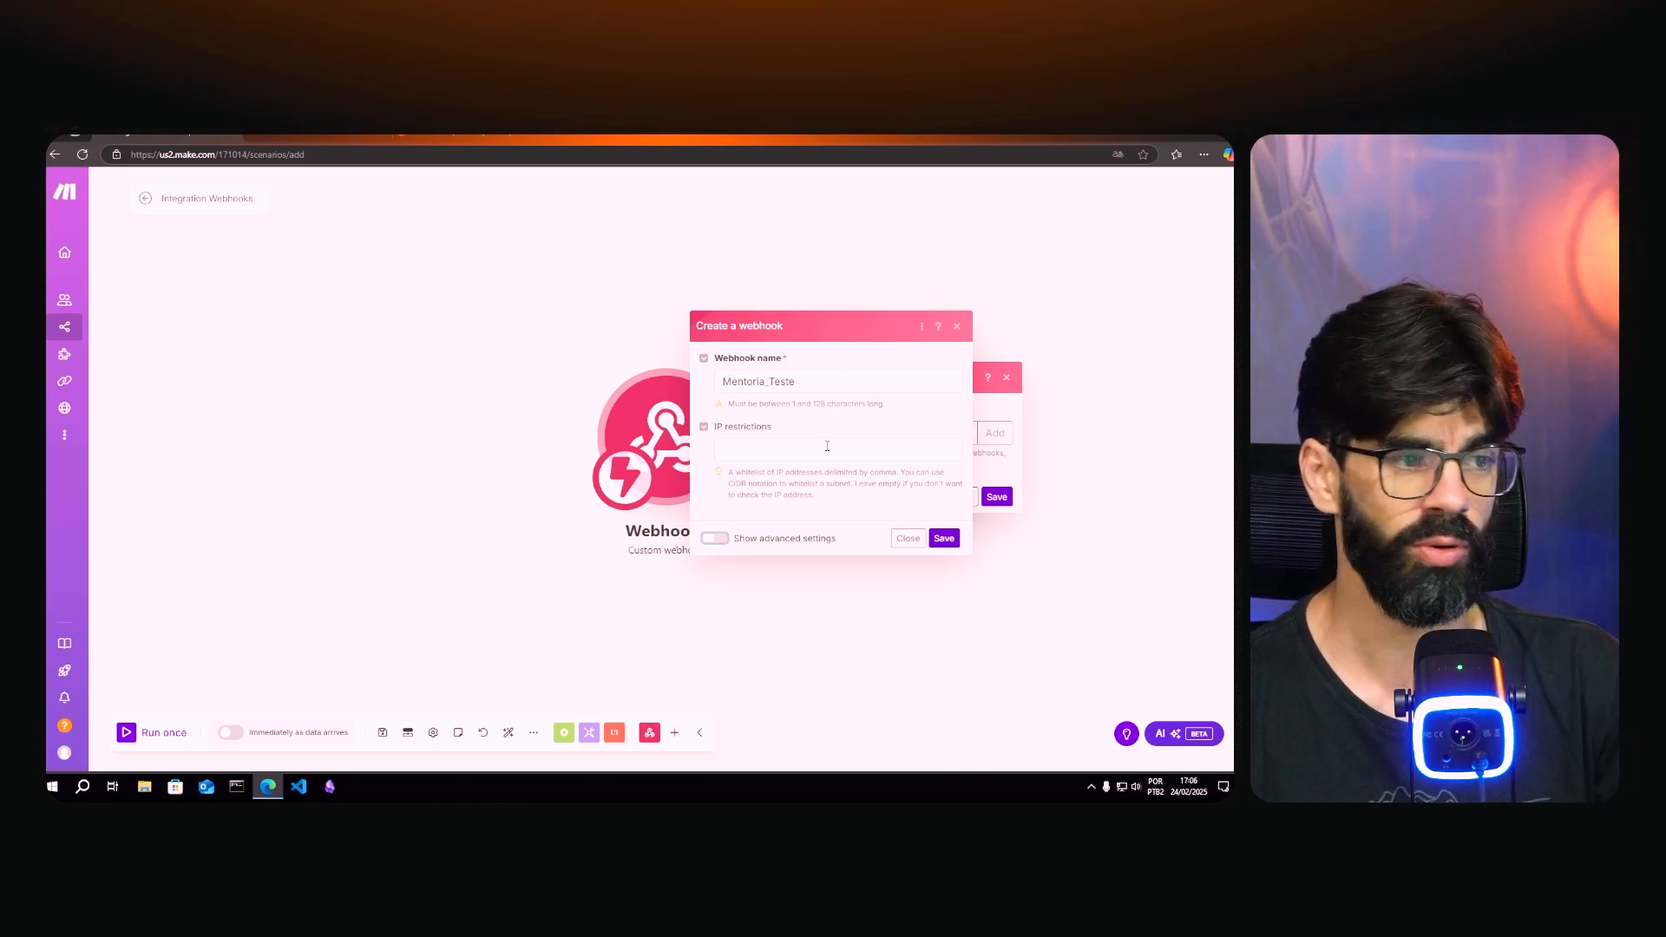
pyautogui.click(944, 539)
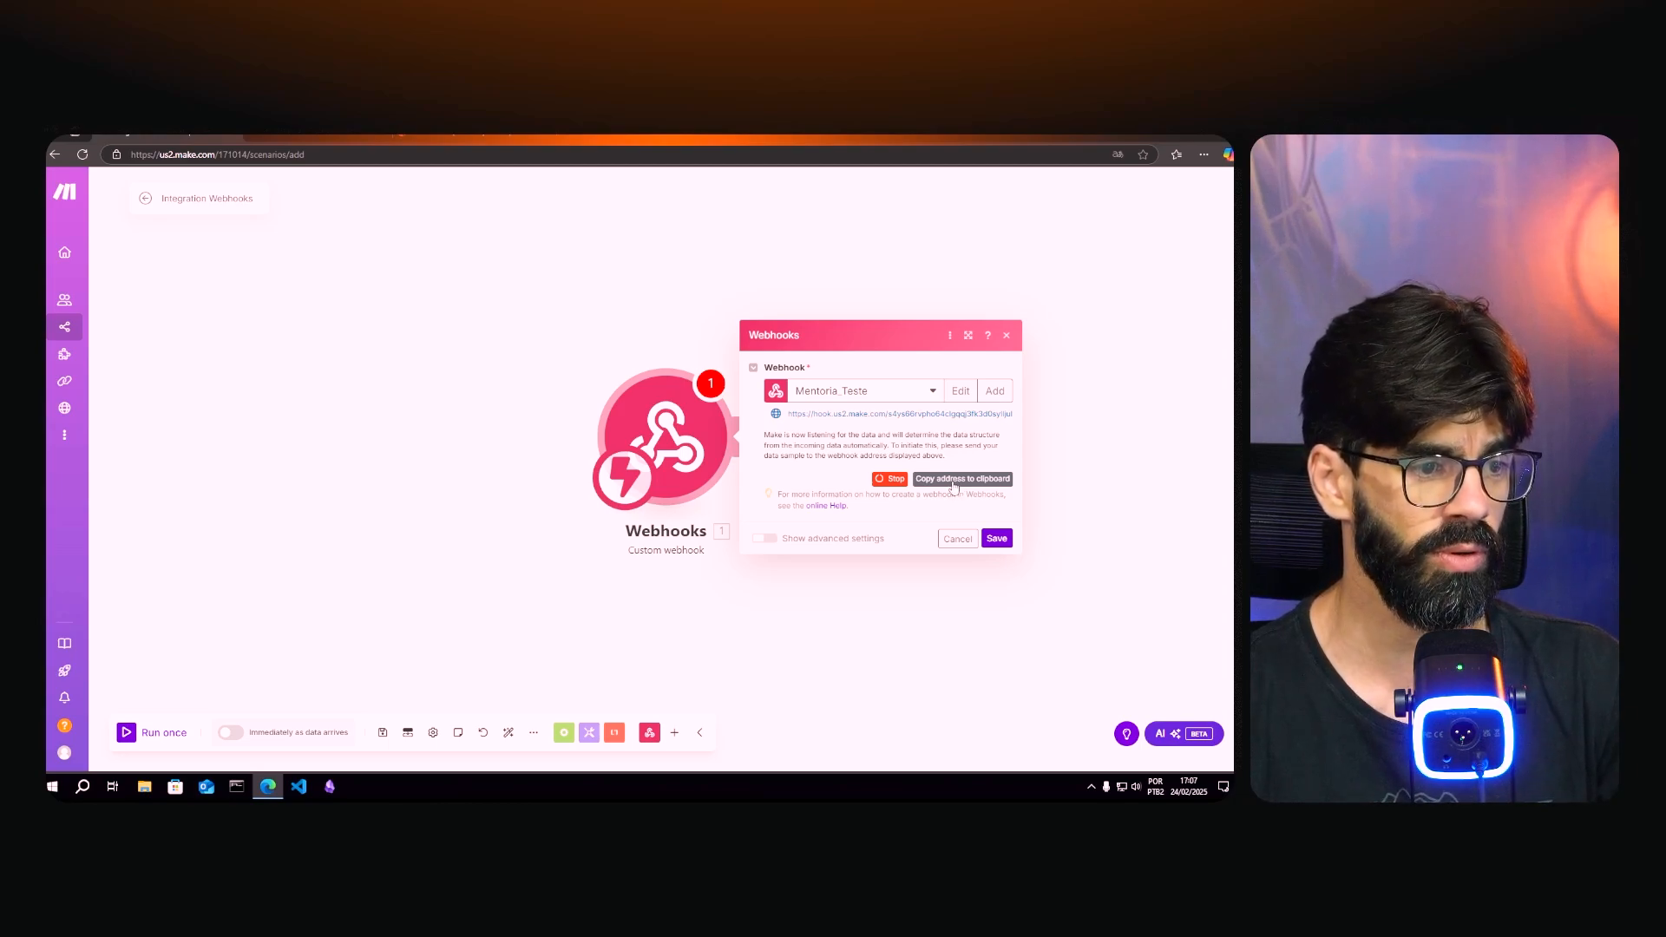
pyautogui.click(954, 485)
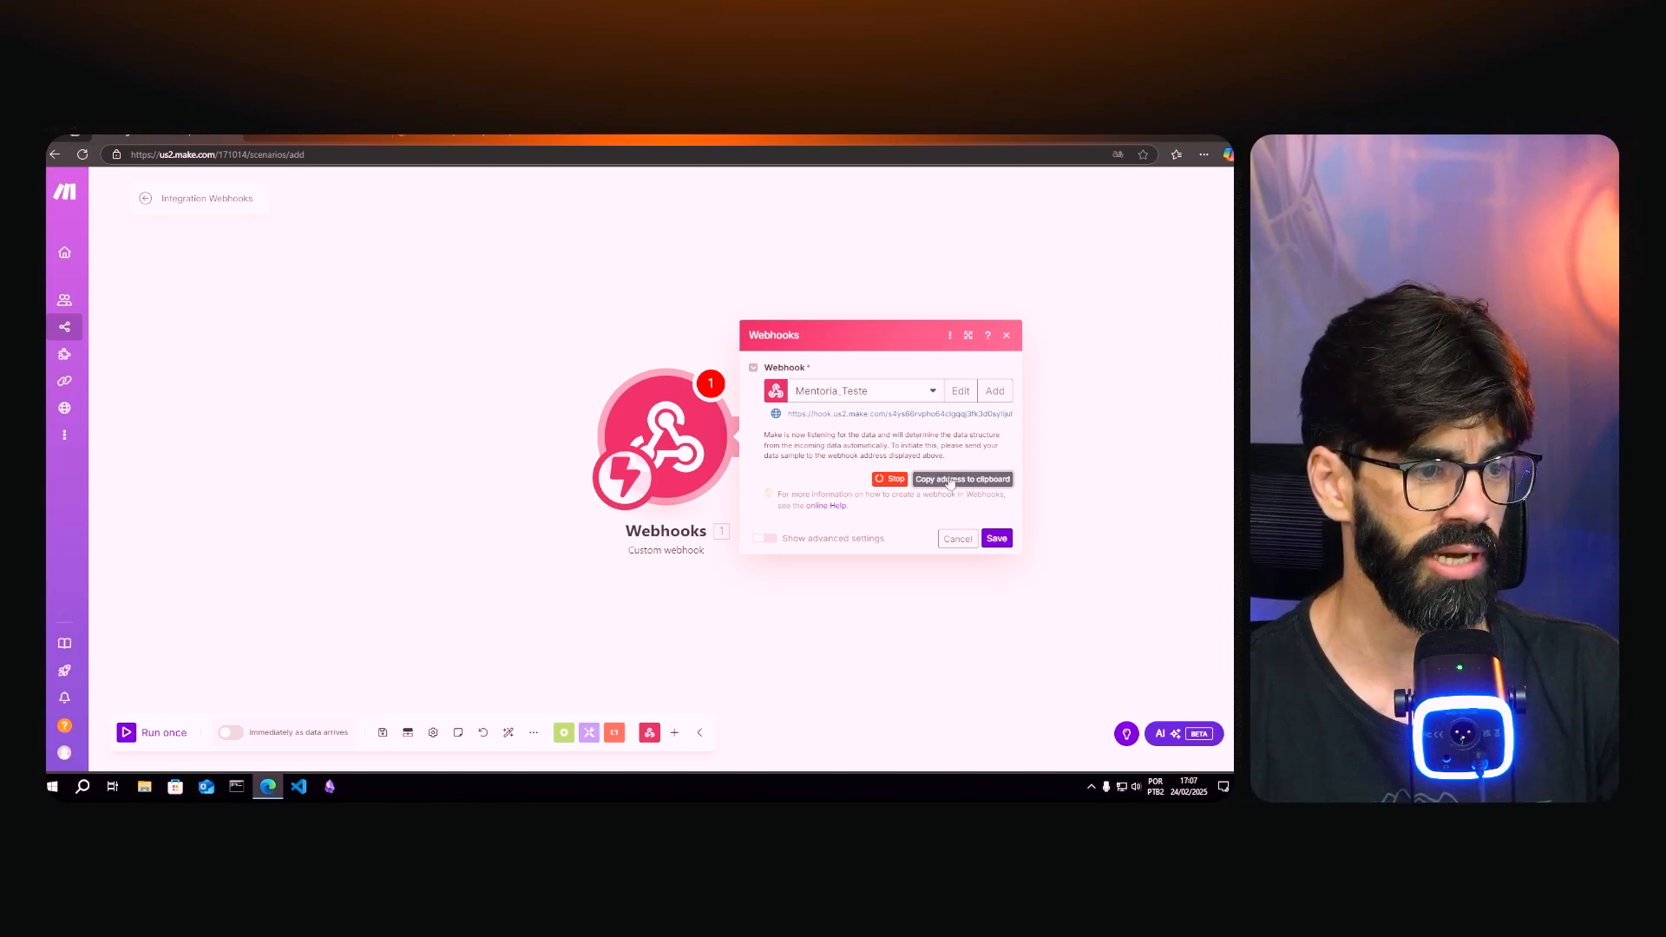
pyautogui.click(997, 539)
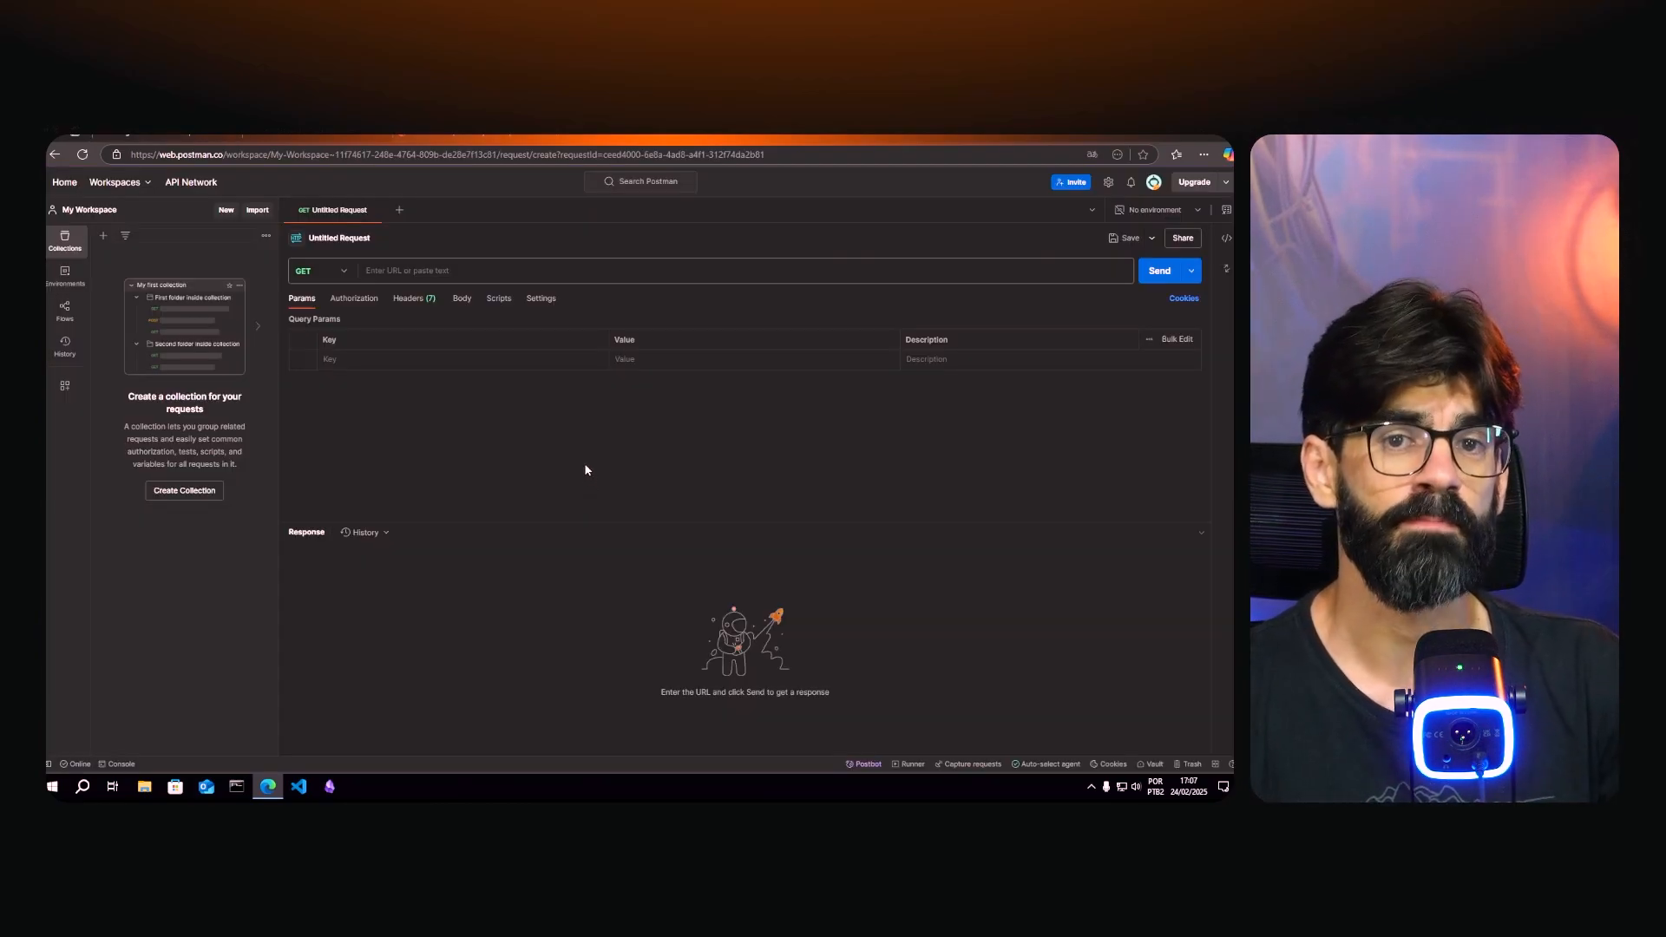
# - Paste the Make webhook address as a POST request URL and add a nome parameter with a person's name
pyautogui.click(482, 268)
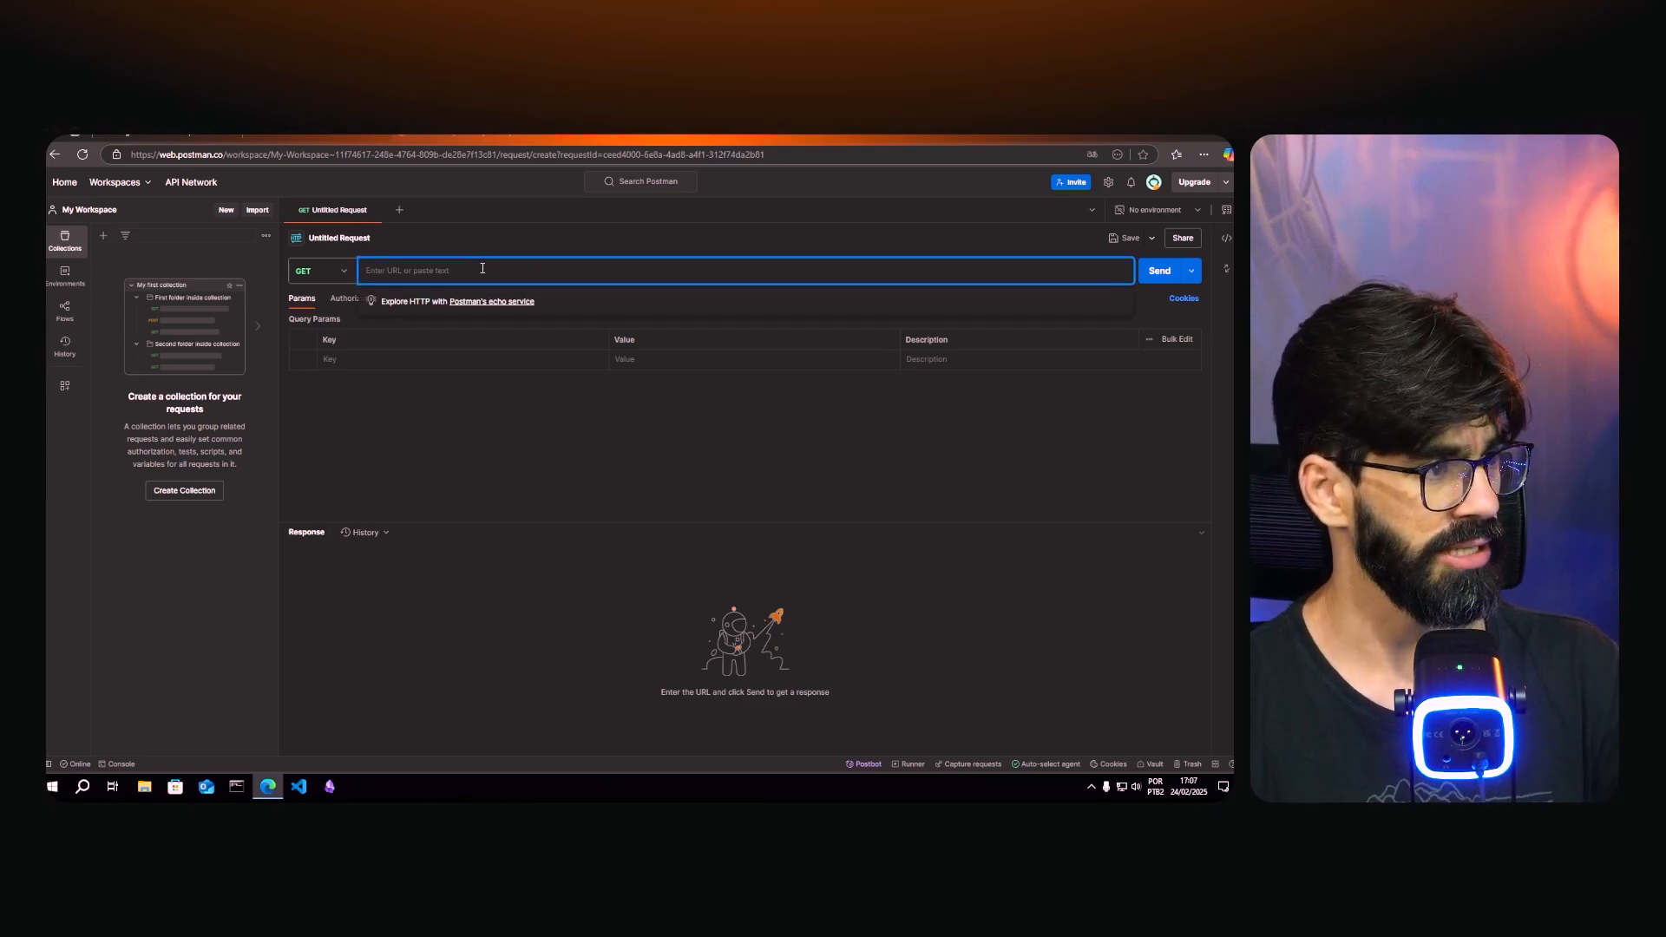
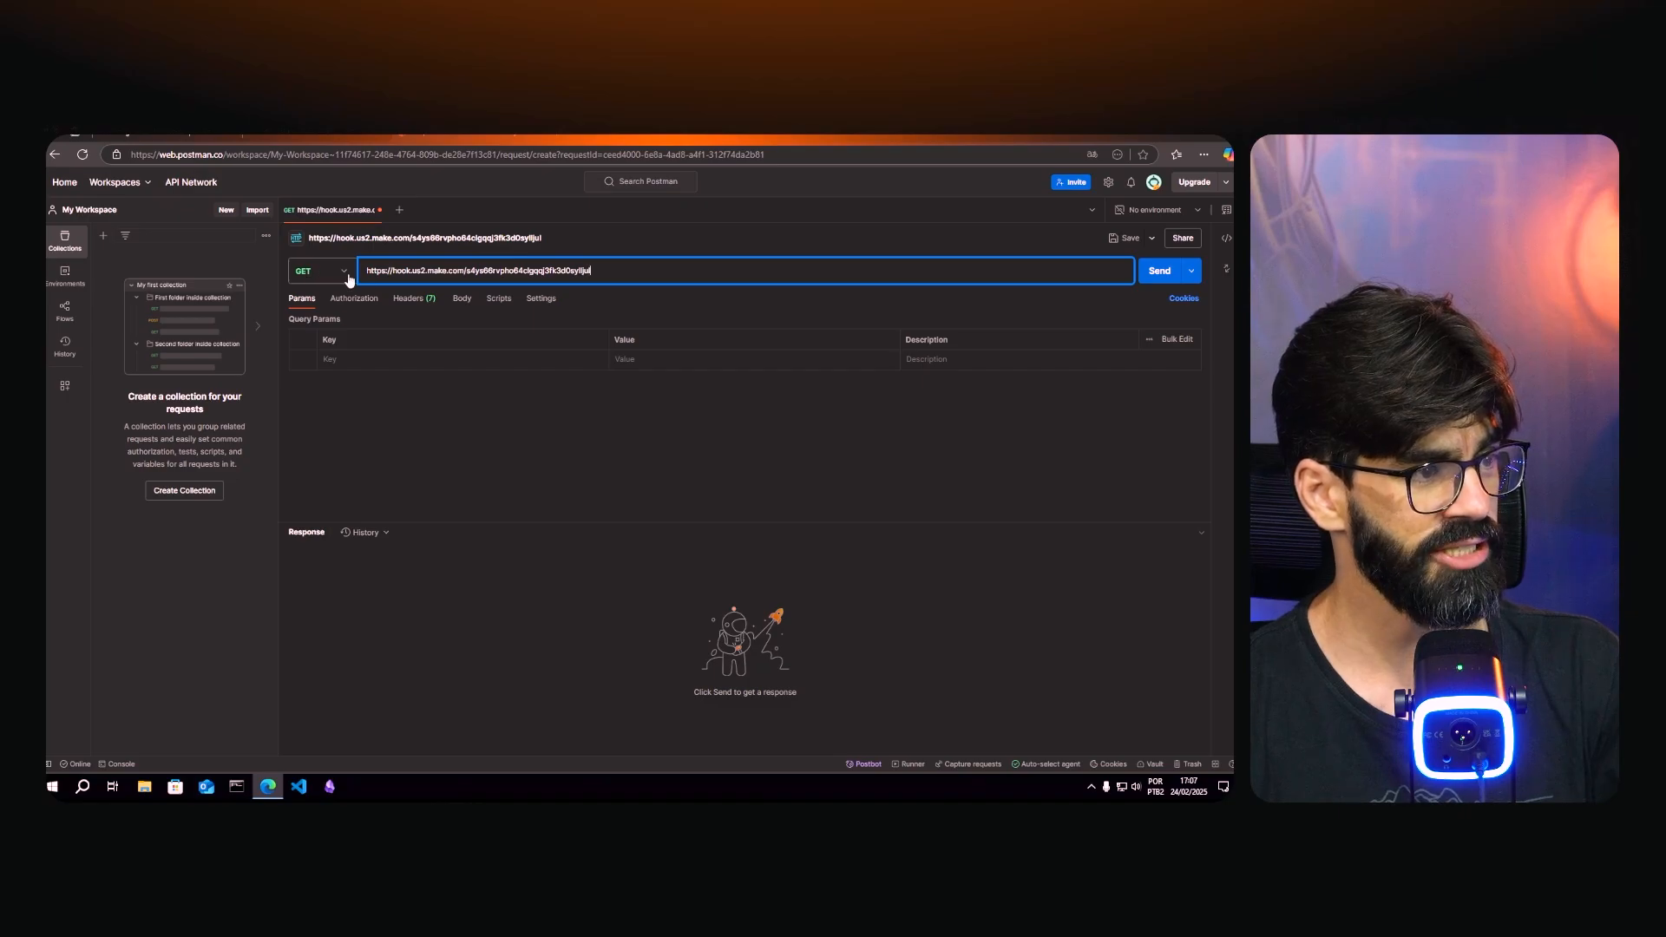
pyautogui.click(309, 272)
pyautogui.click(309, 328)
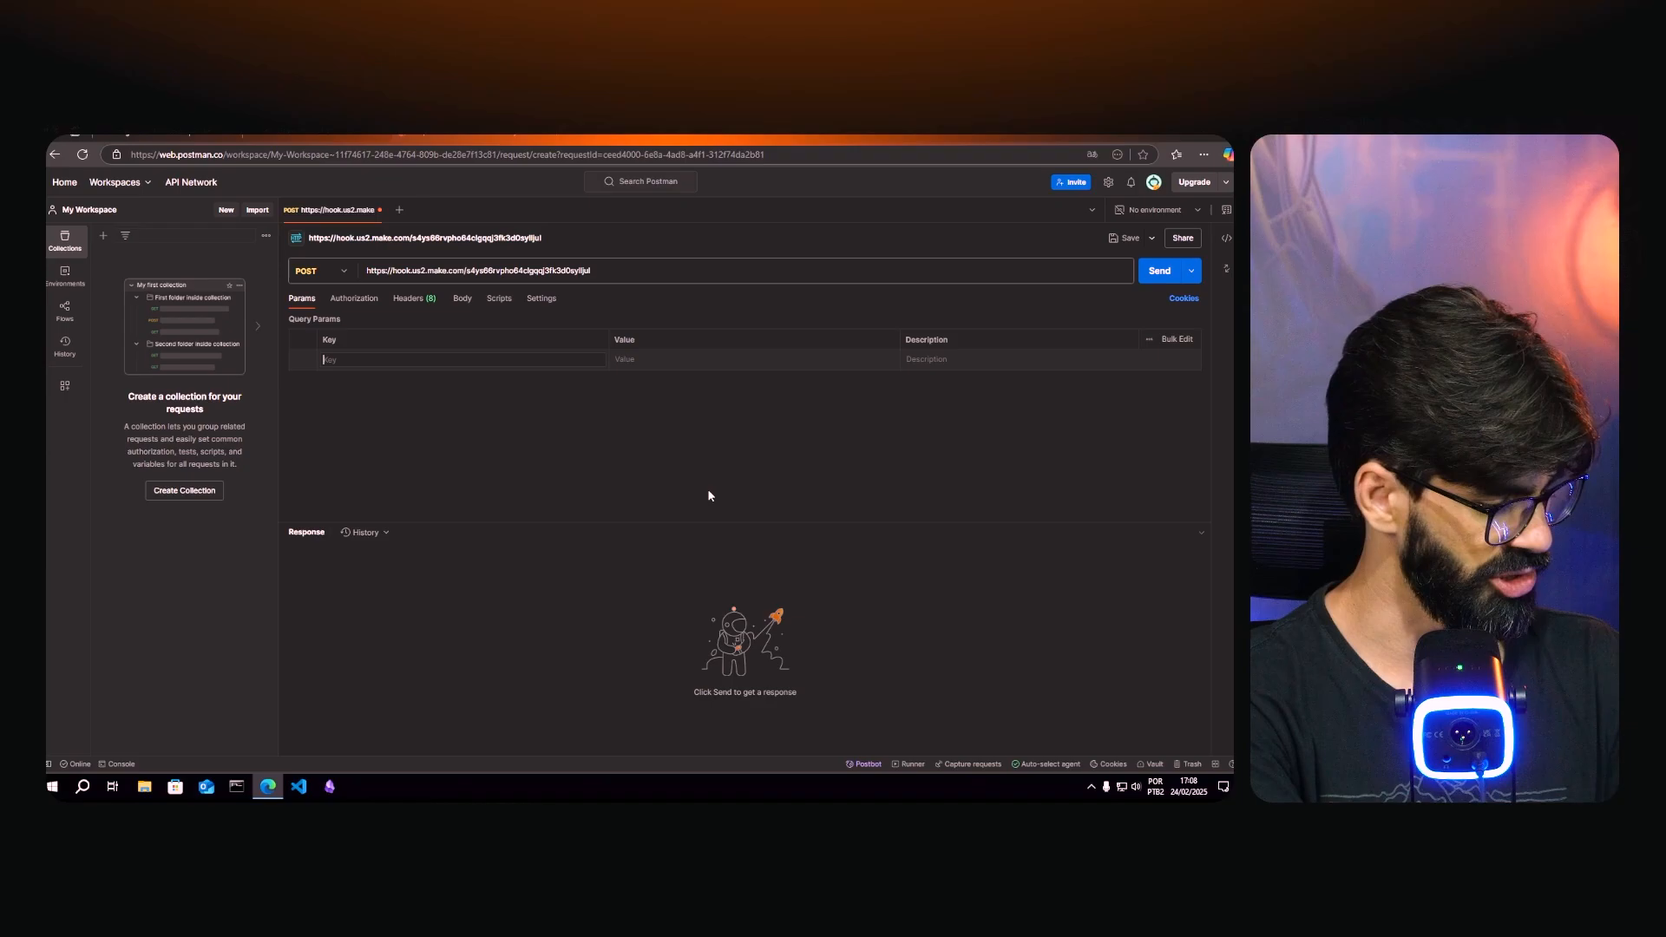
pyautogui.write('nome')
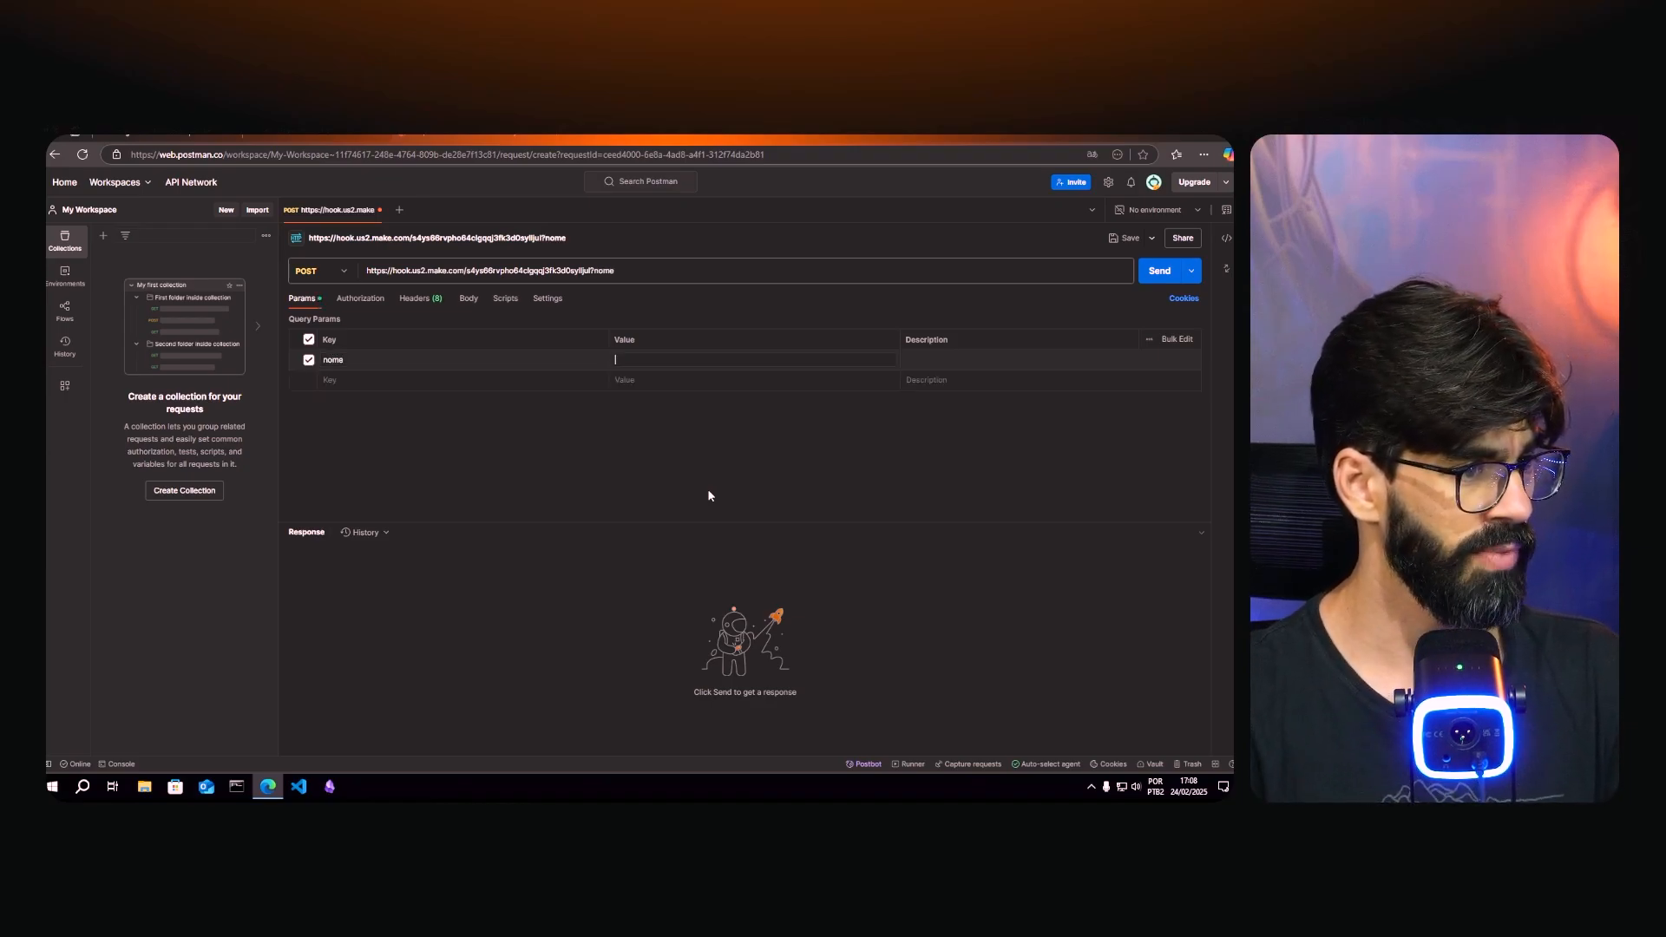
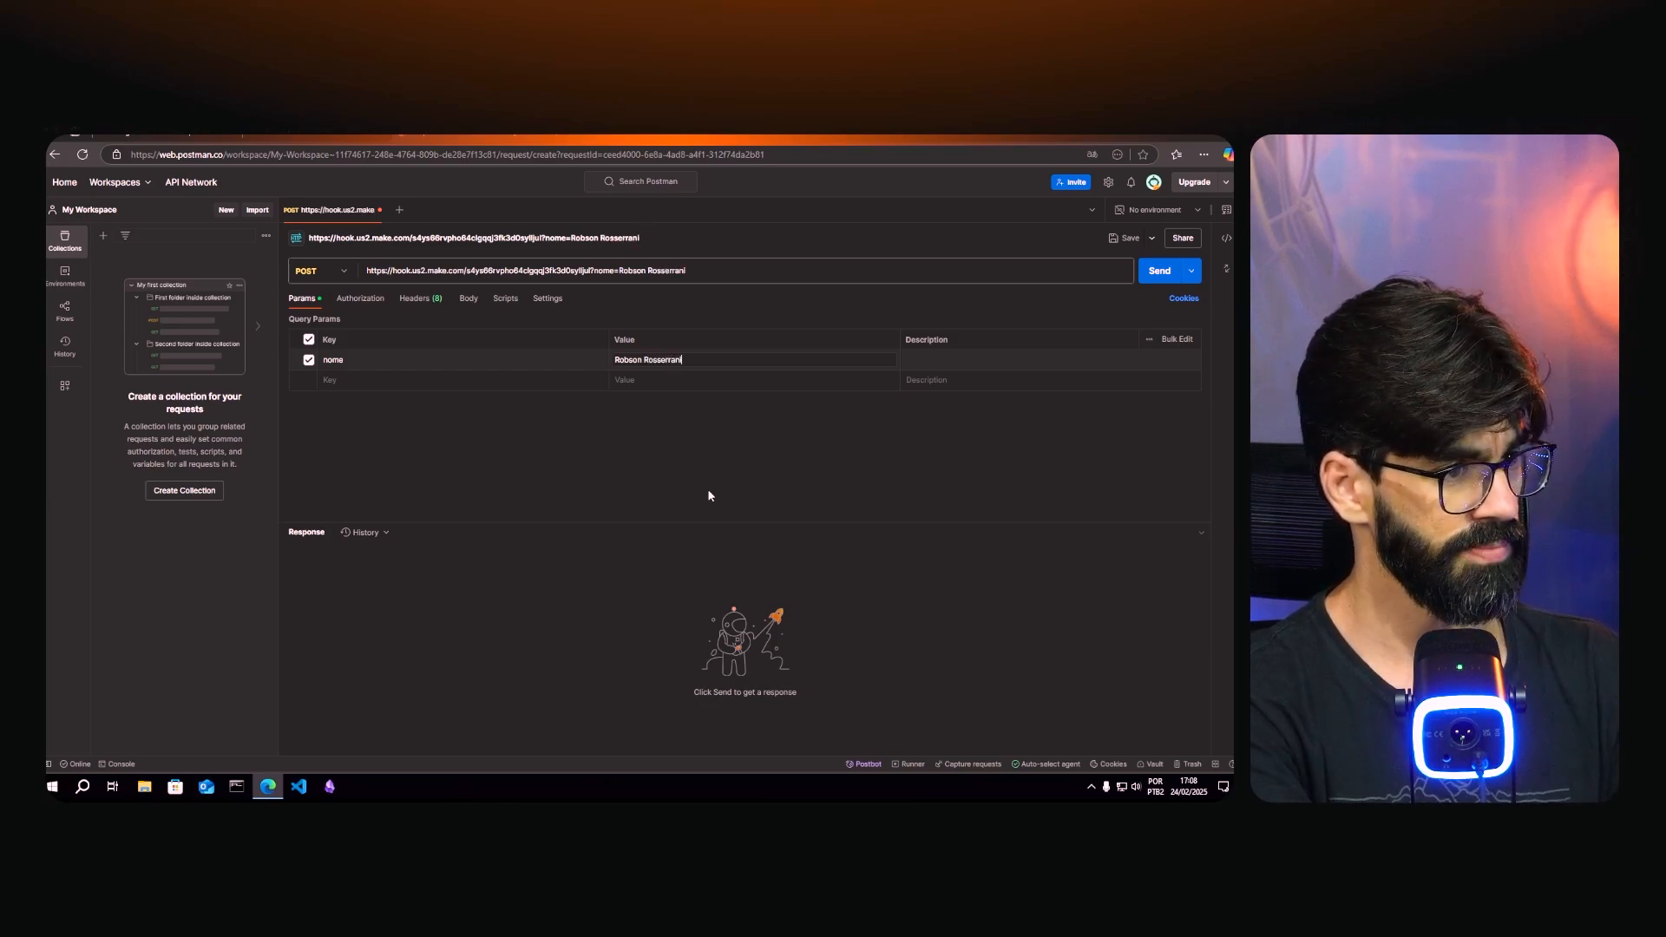
pyautogui.press('Tab')
pyautogui.hotkey('shift', 'Tab')
pyautogui.hotkey('shift', 'Tab')
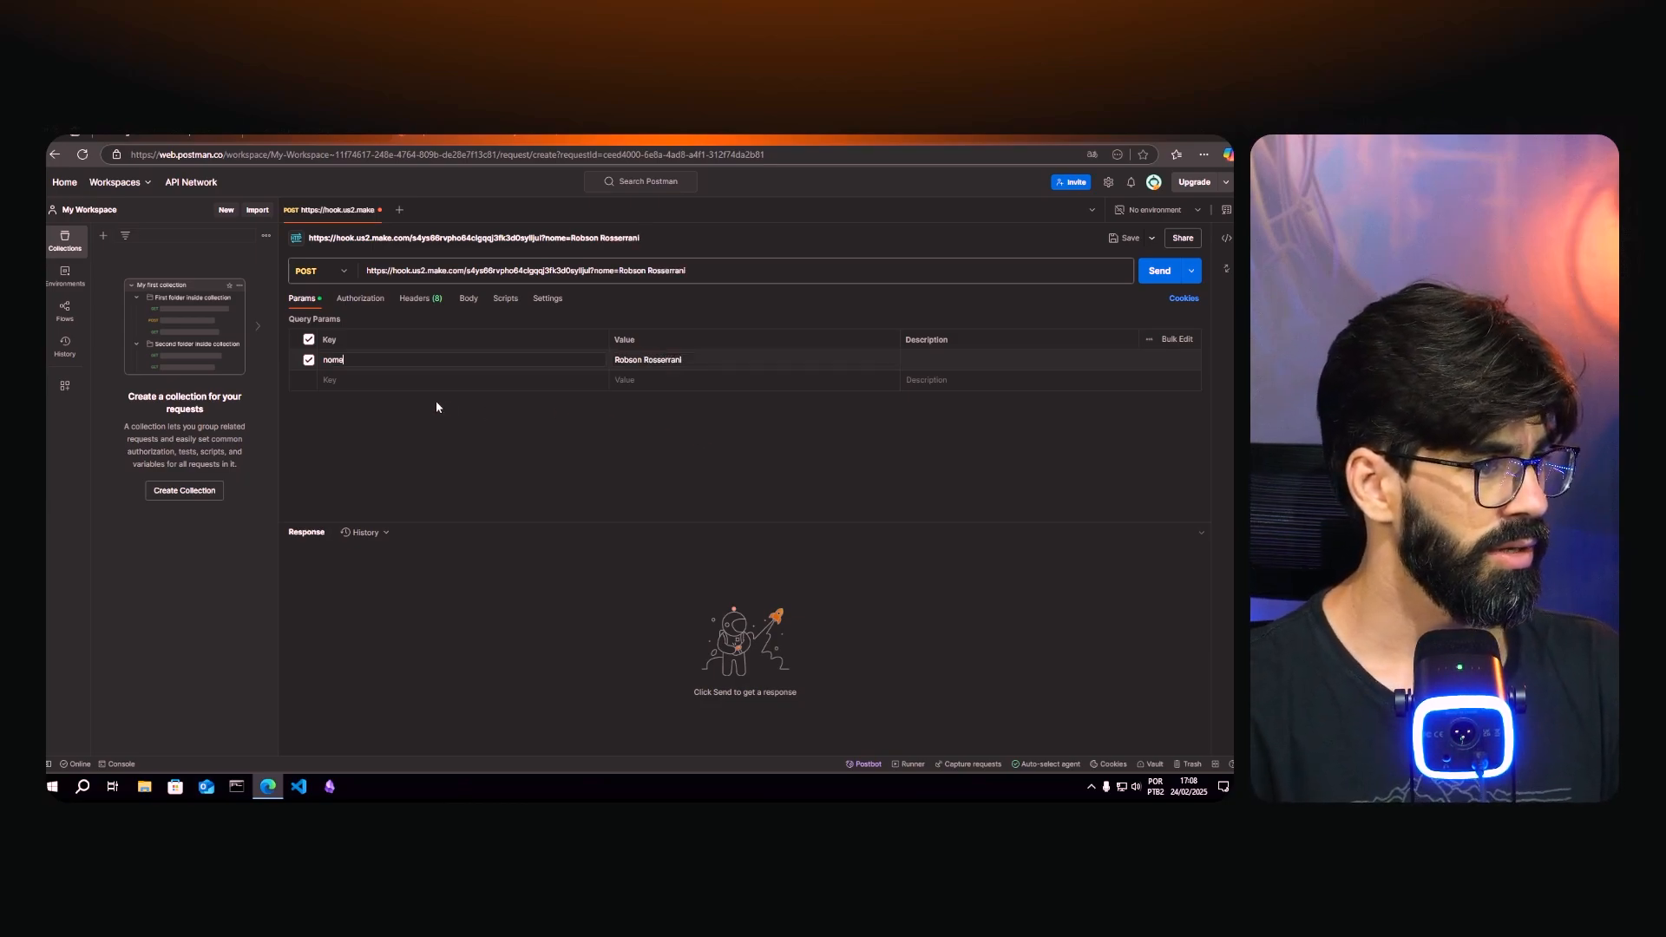
# - Add email and telefone query parameters holding a sample e-mail address and phone number
pyautogui.click(377, 378)
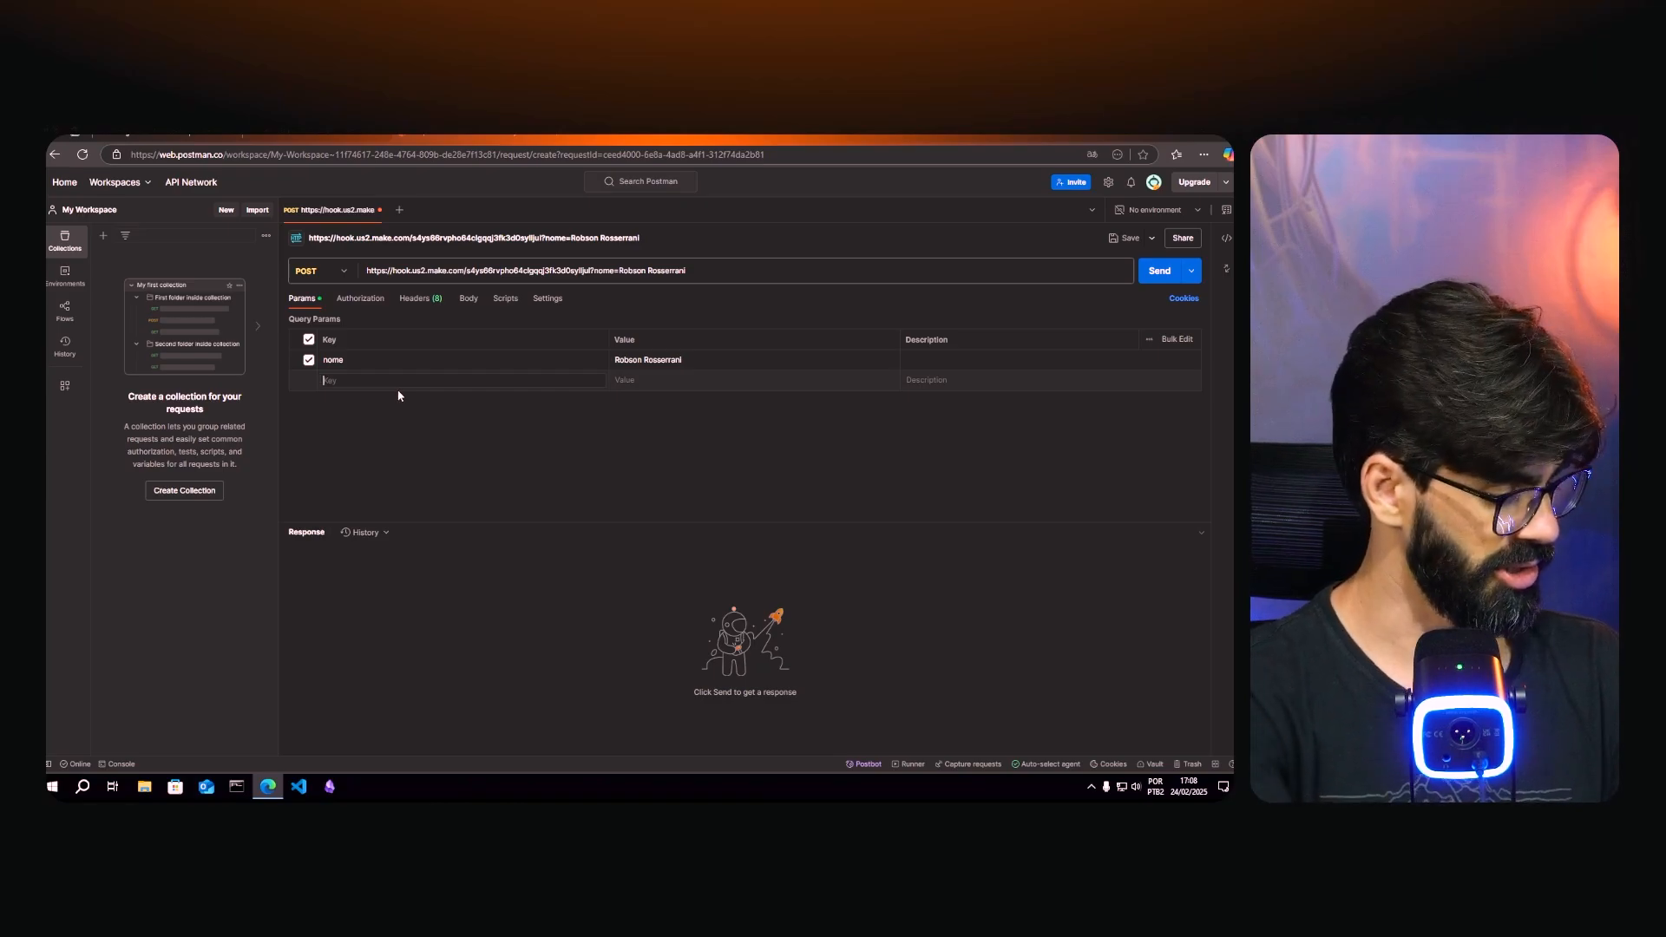
pyautogui.write('email')
pyautogui.press('Tab')
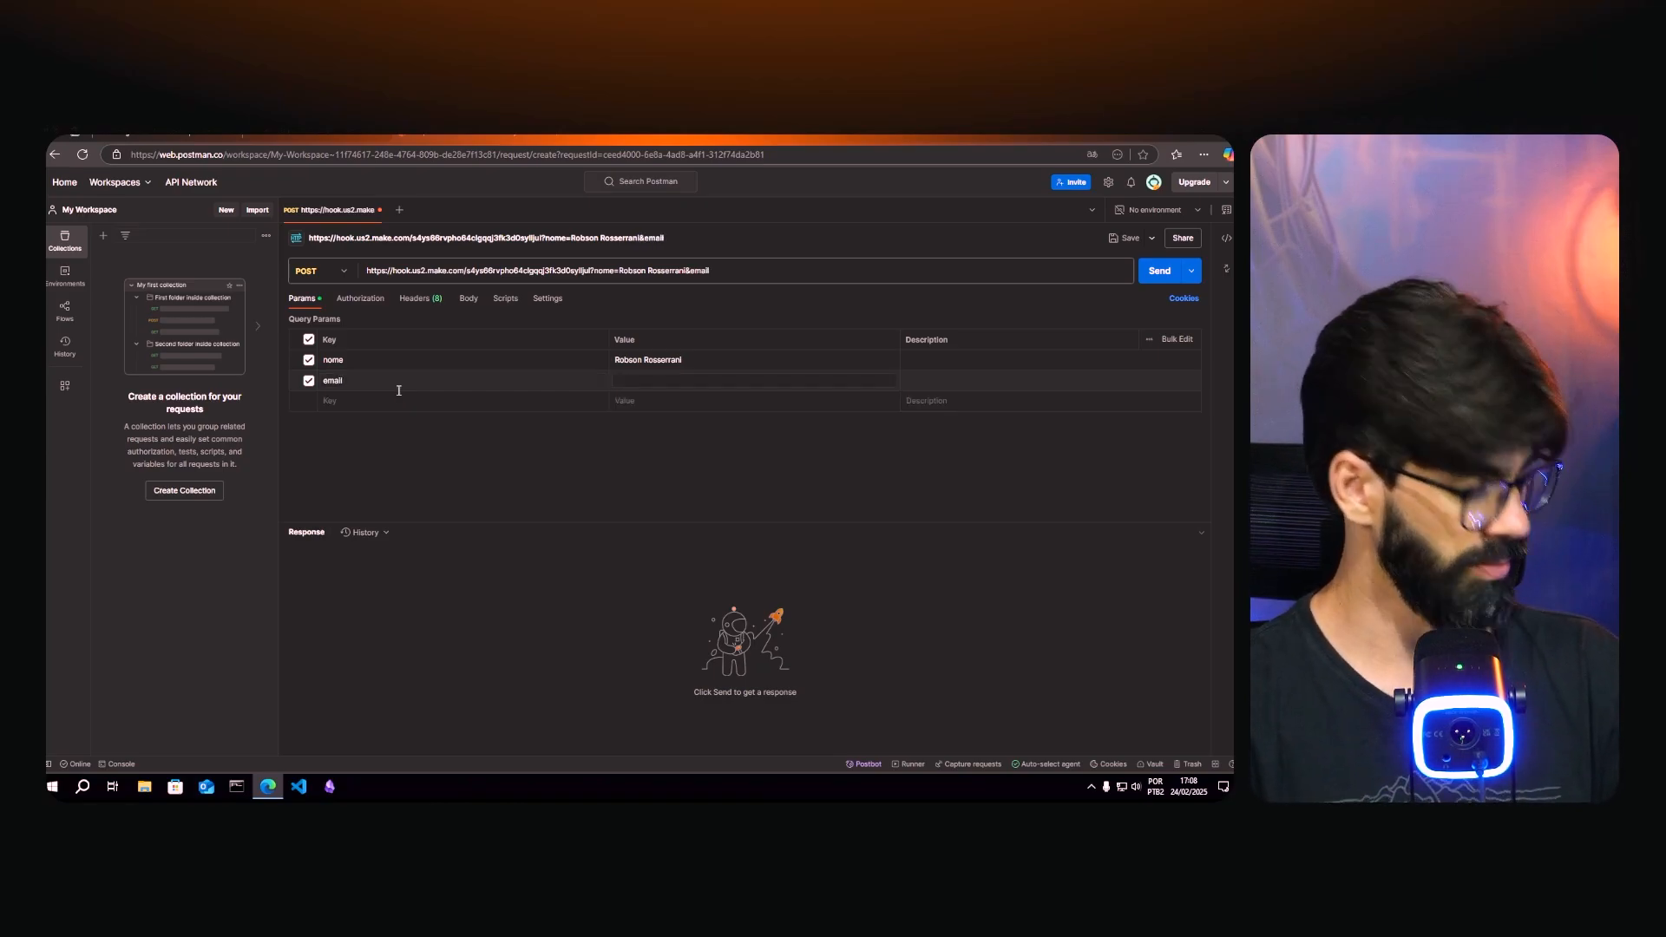
pyautogui.write('exempo')
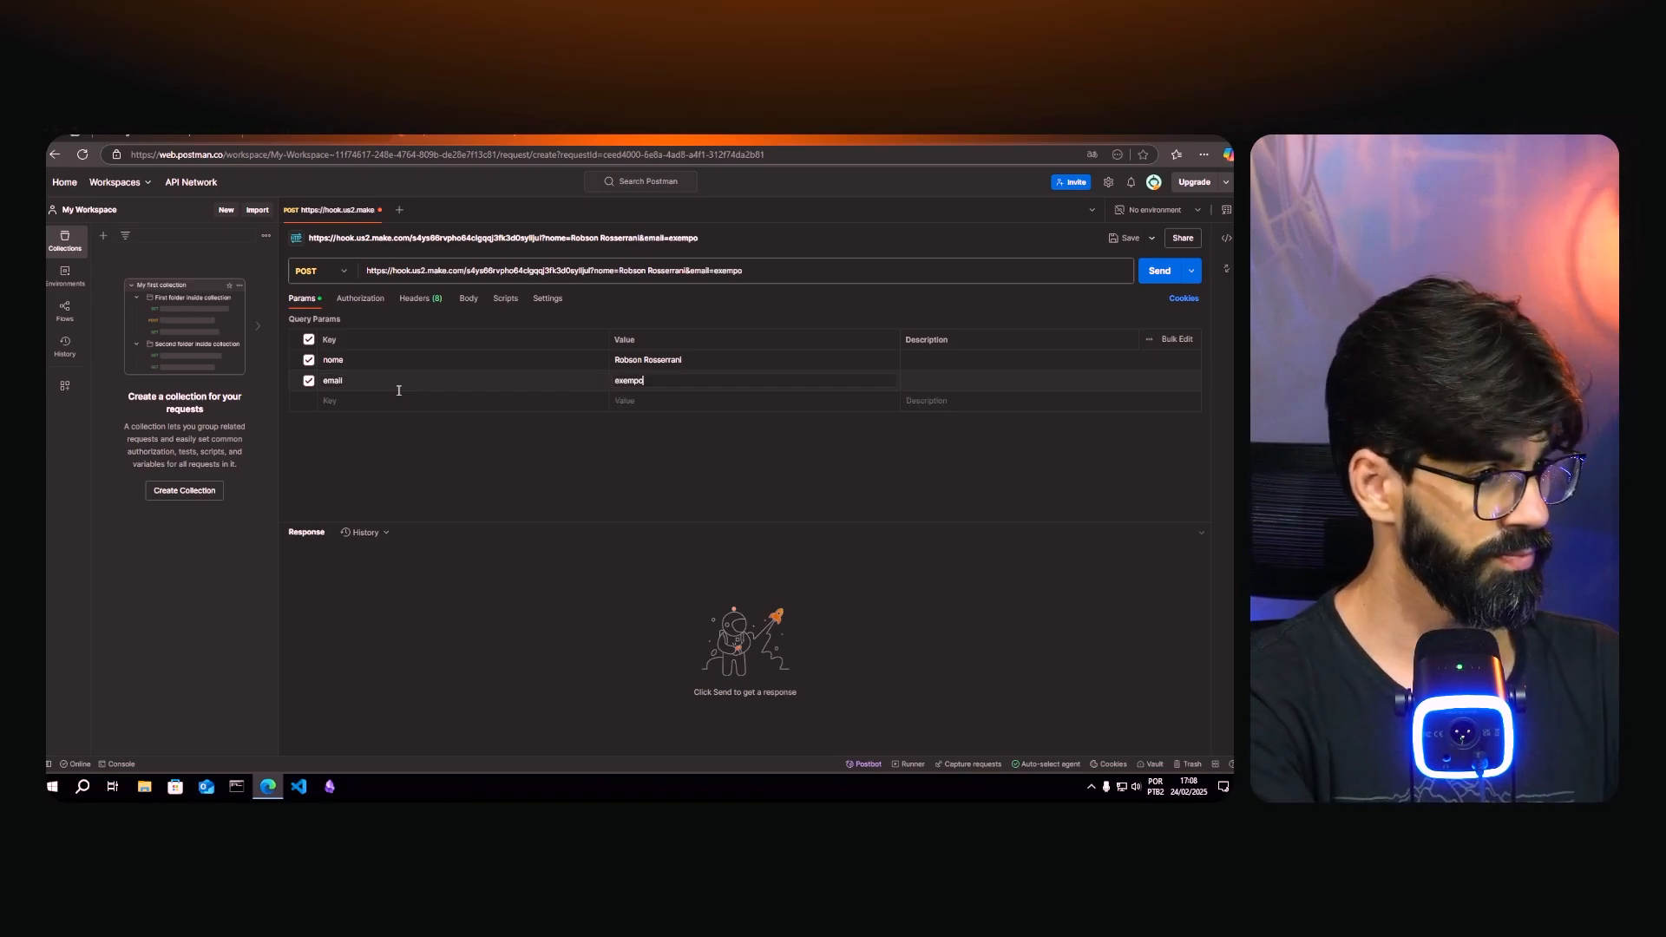
pyautogui.write('@exempl')
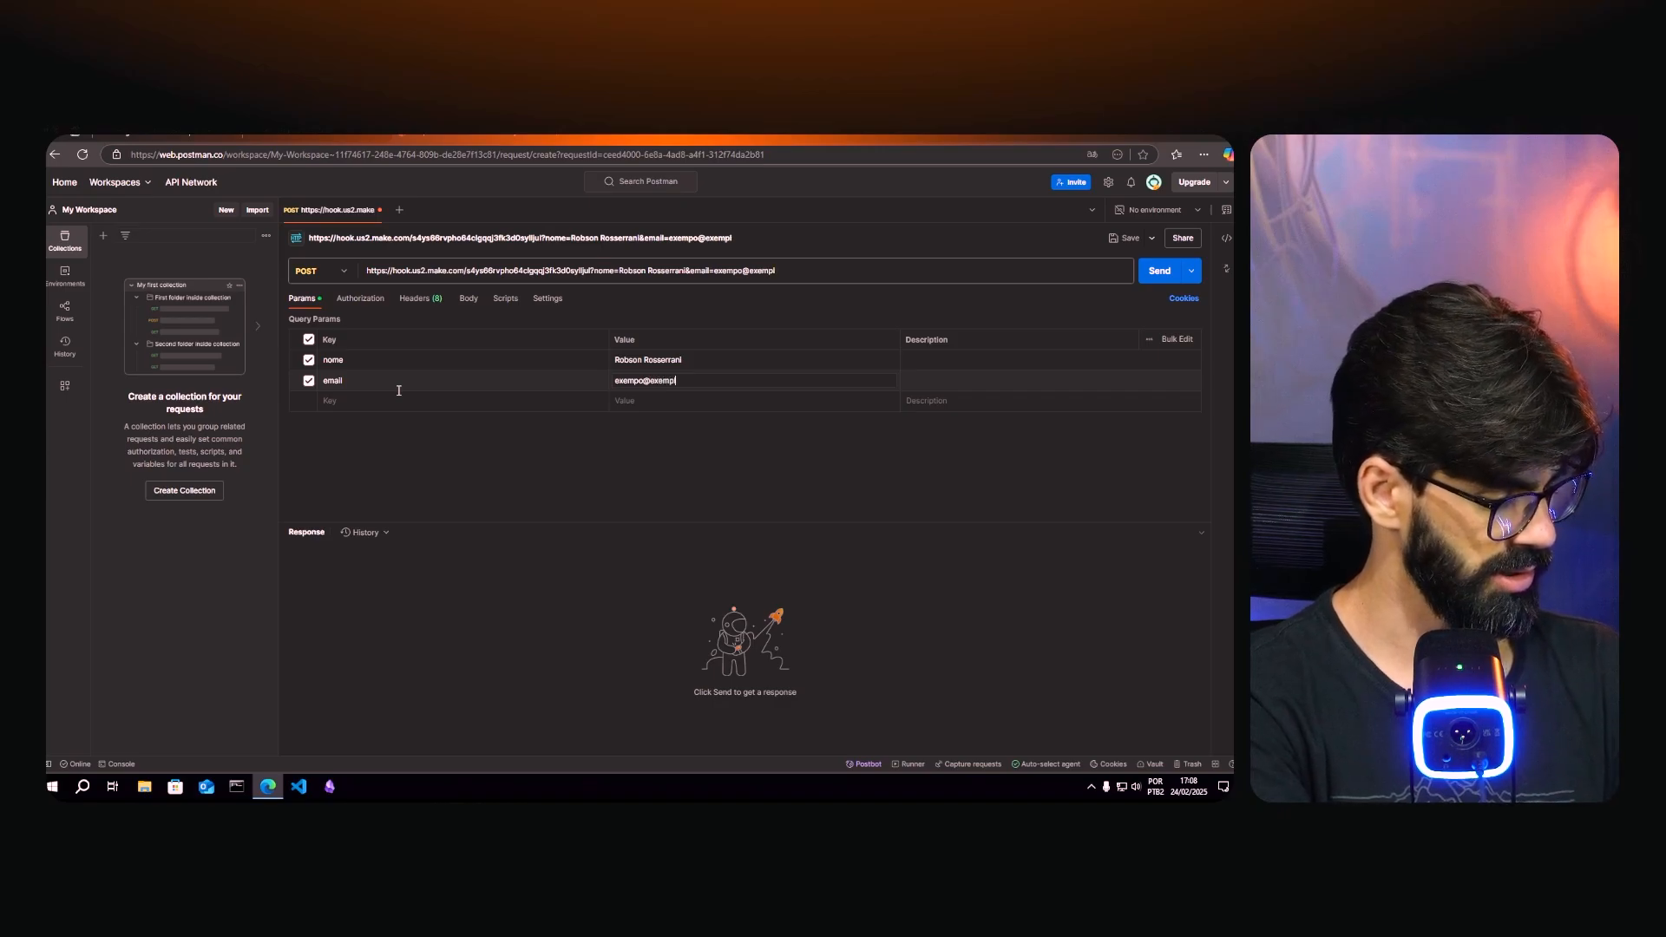
pyautogui.write('o.com')
pyautogui.press('Tab')
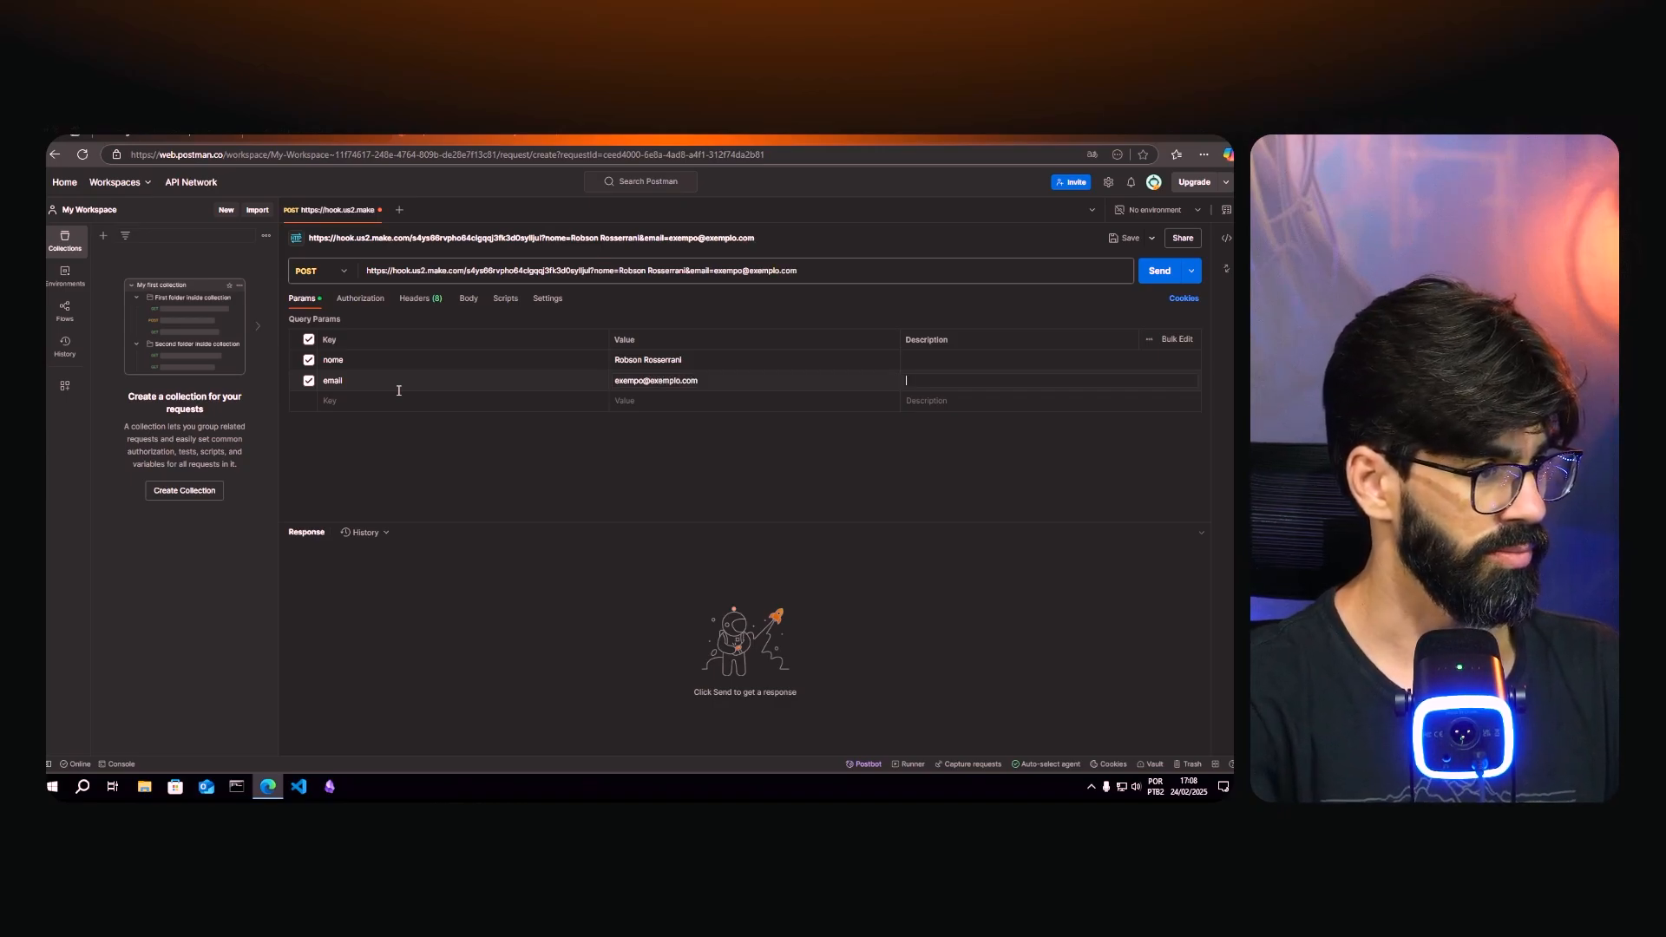
pyautogui.click(397, 399)
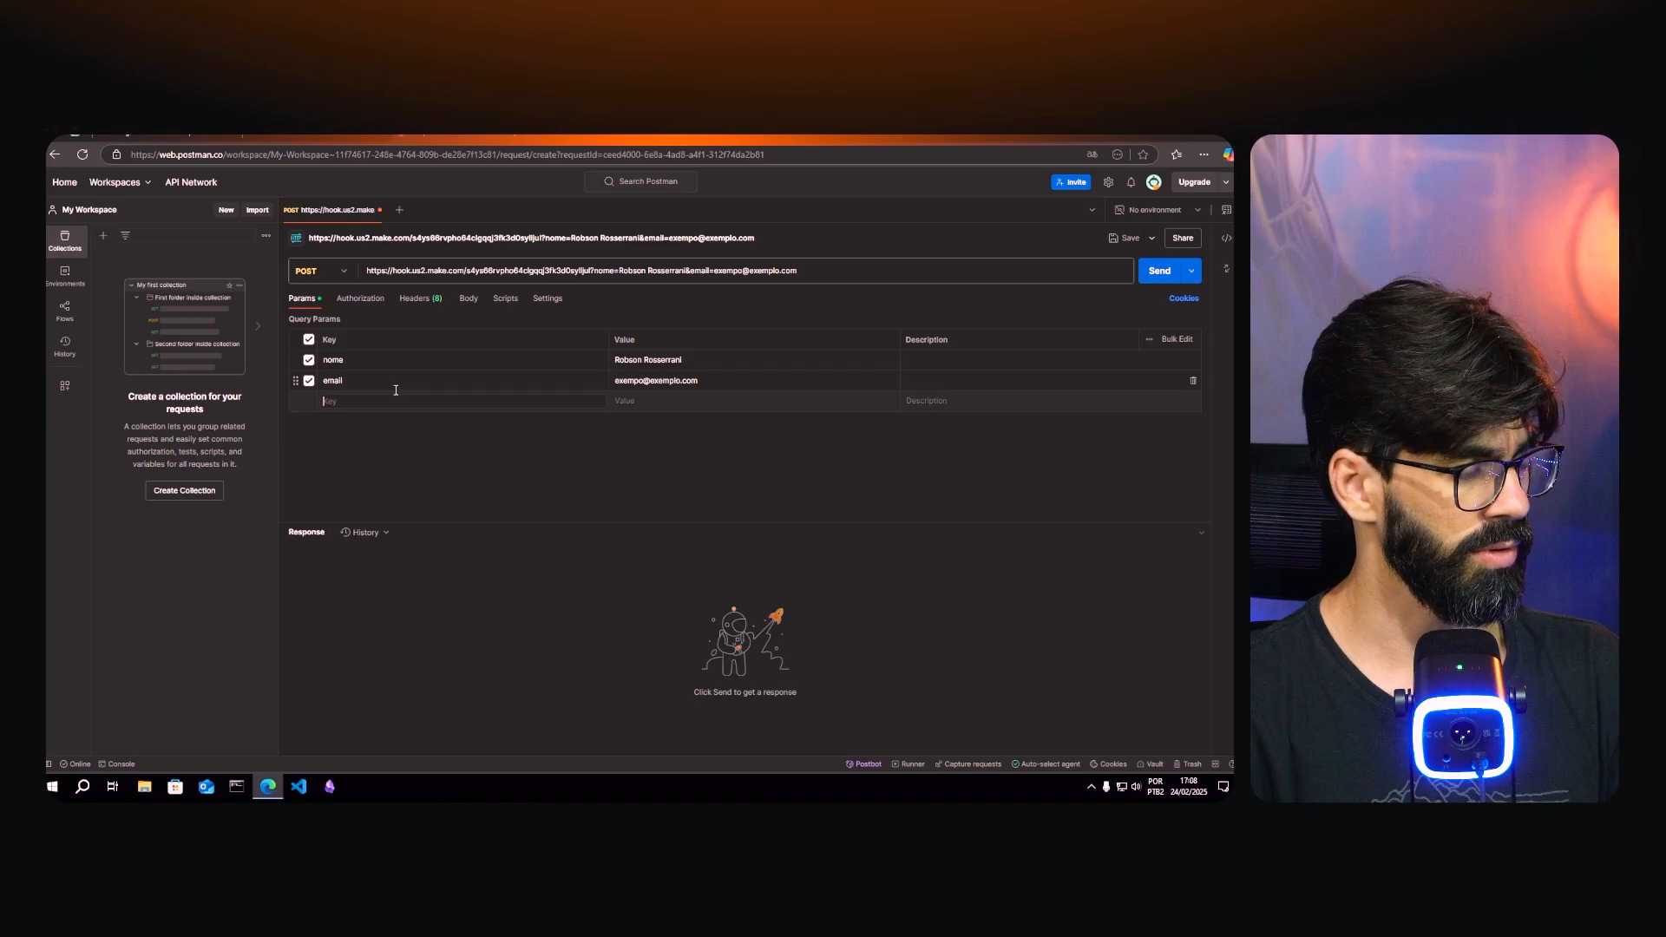
pyautogui.write('telefone')
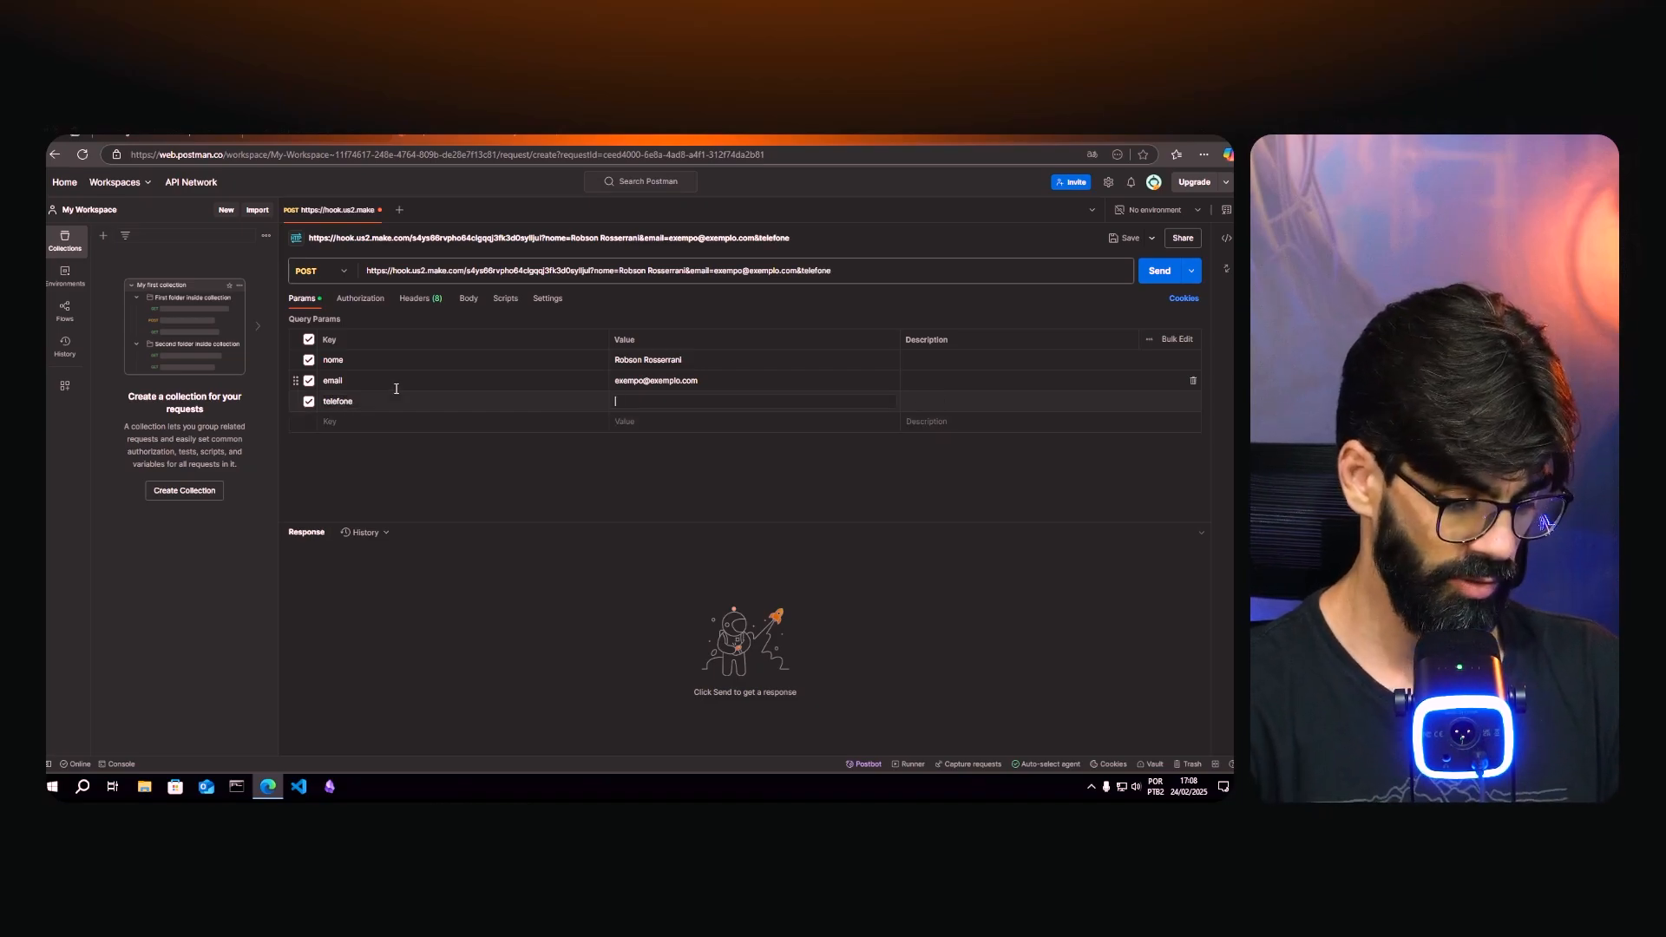
pyautogui.write('=553')
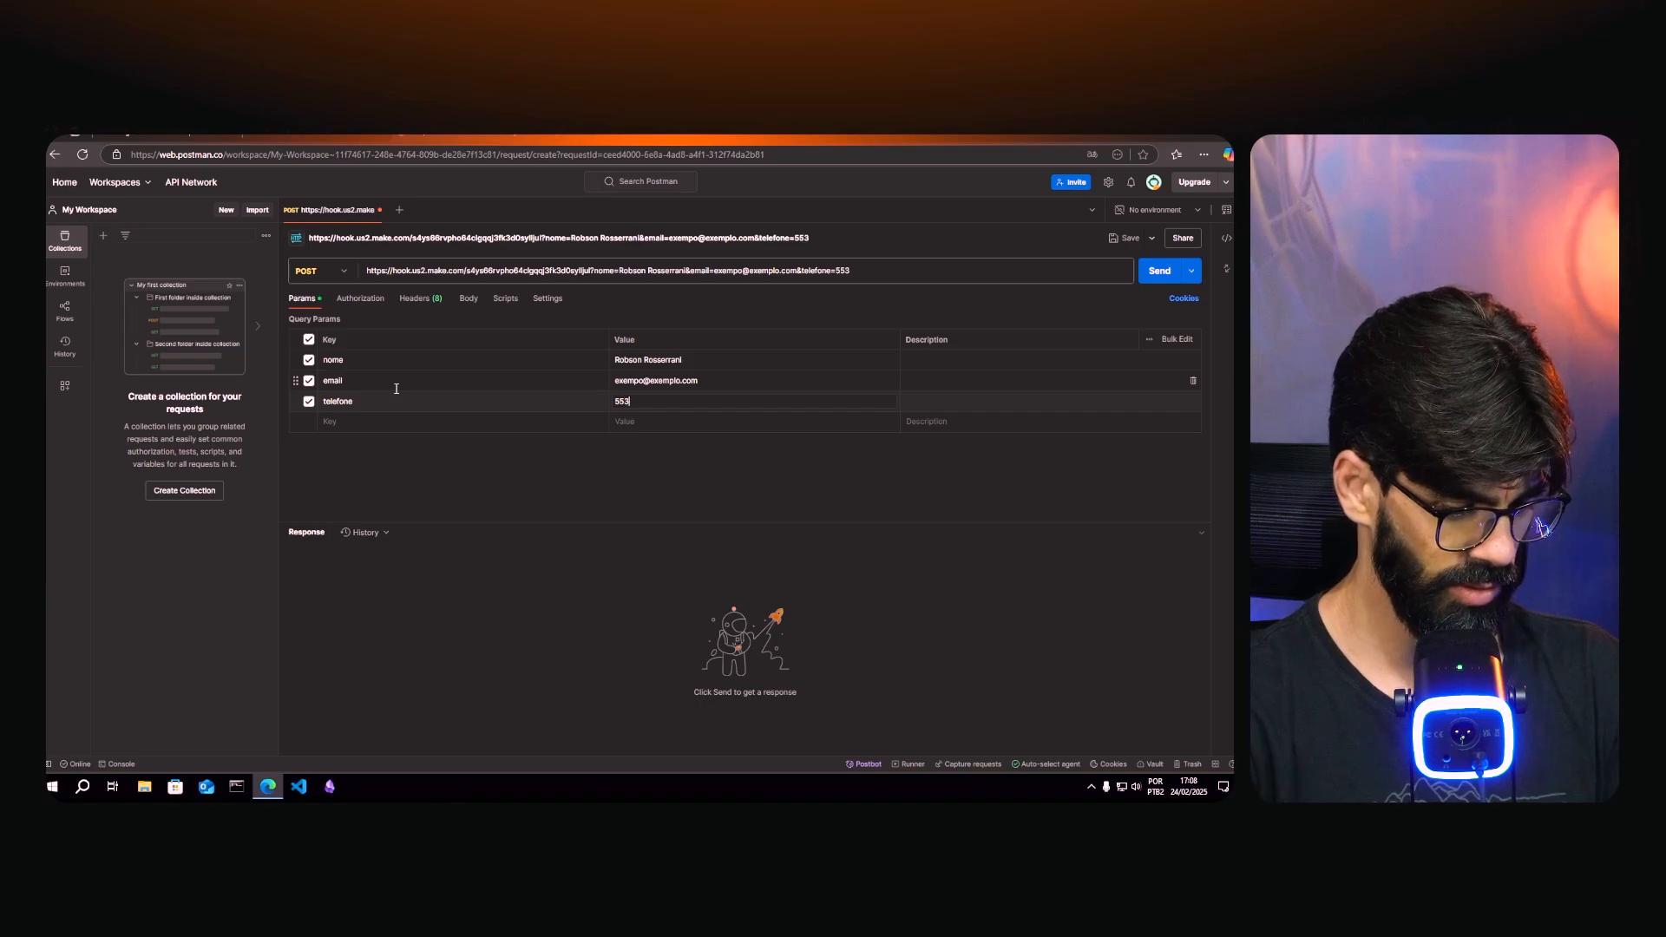
pyautogui.write('5999')
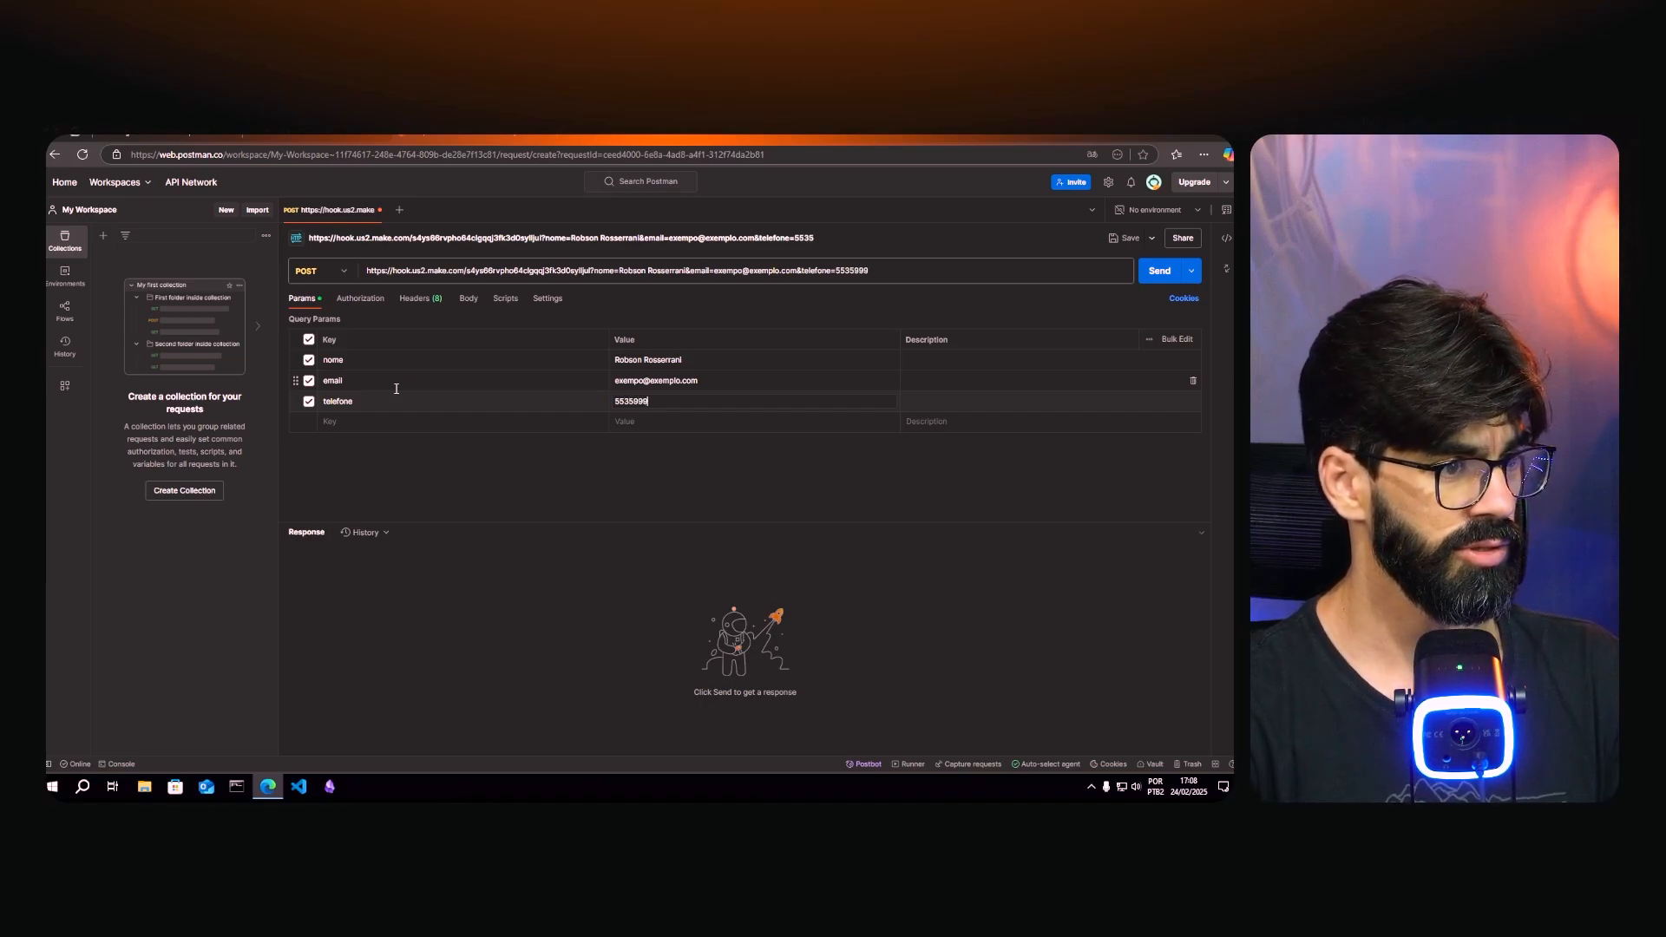
pyautogui.write('999999')
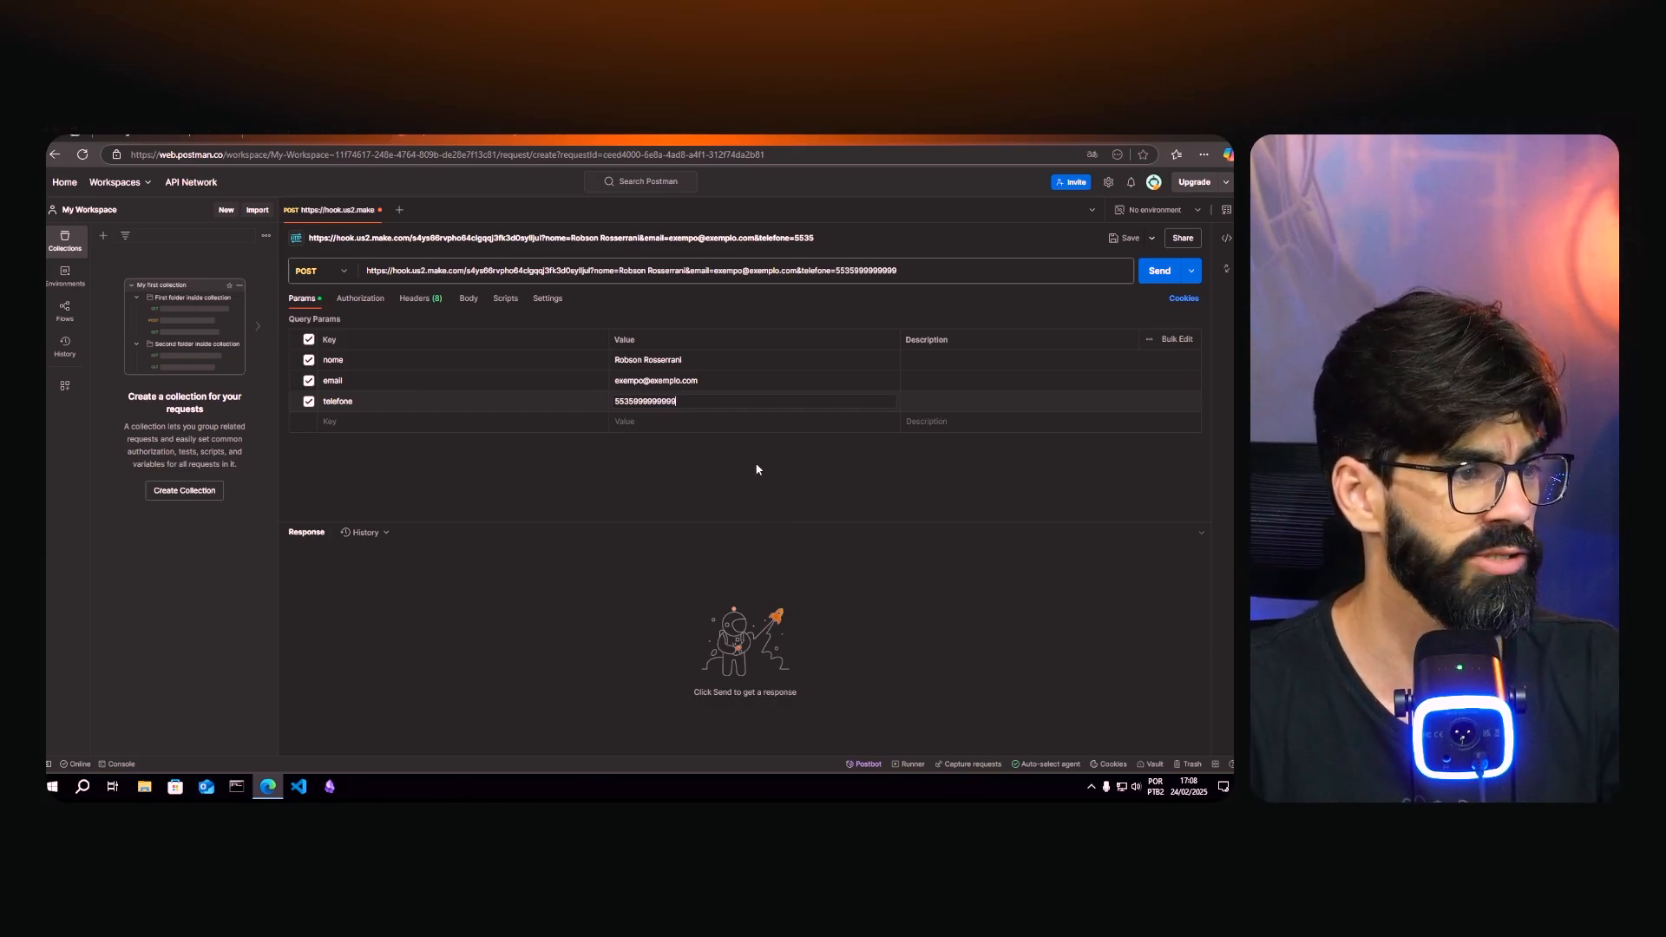
pyautogui.click(731, 467)
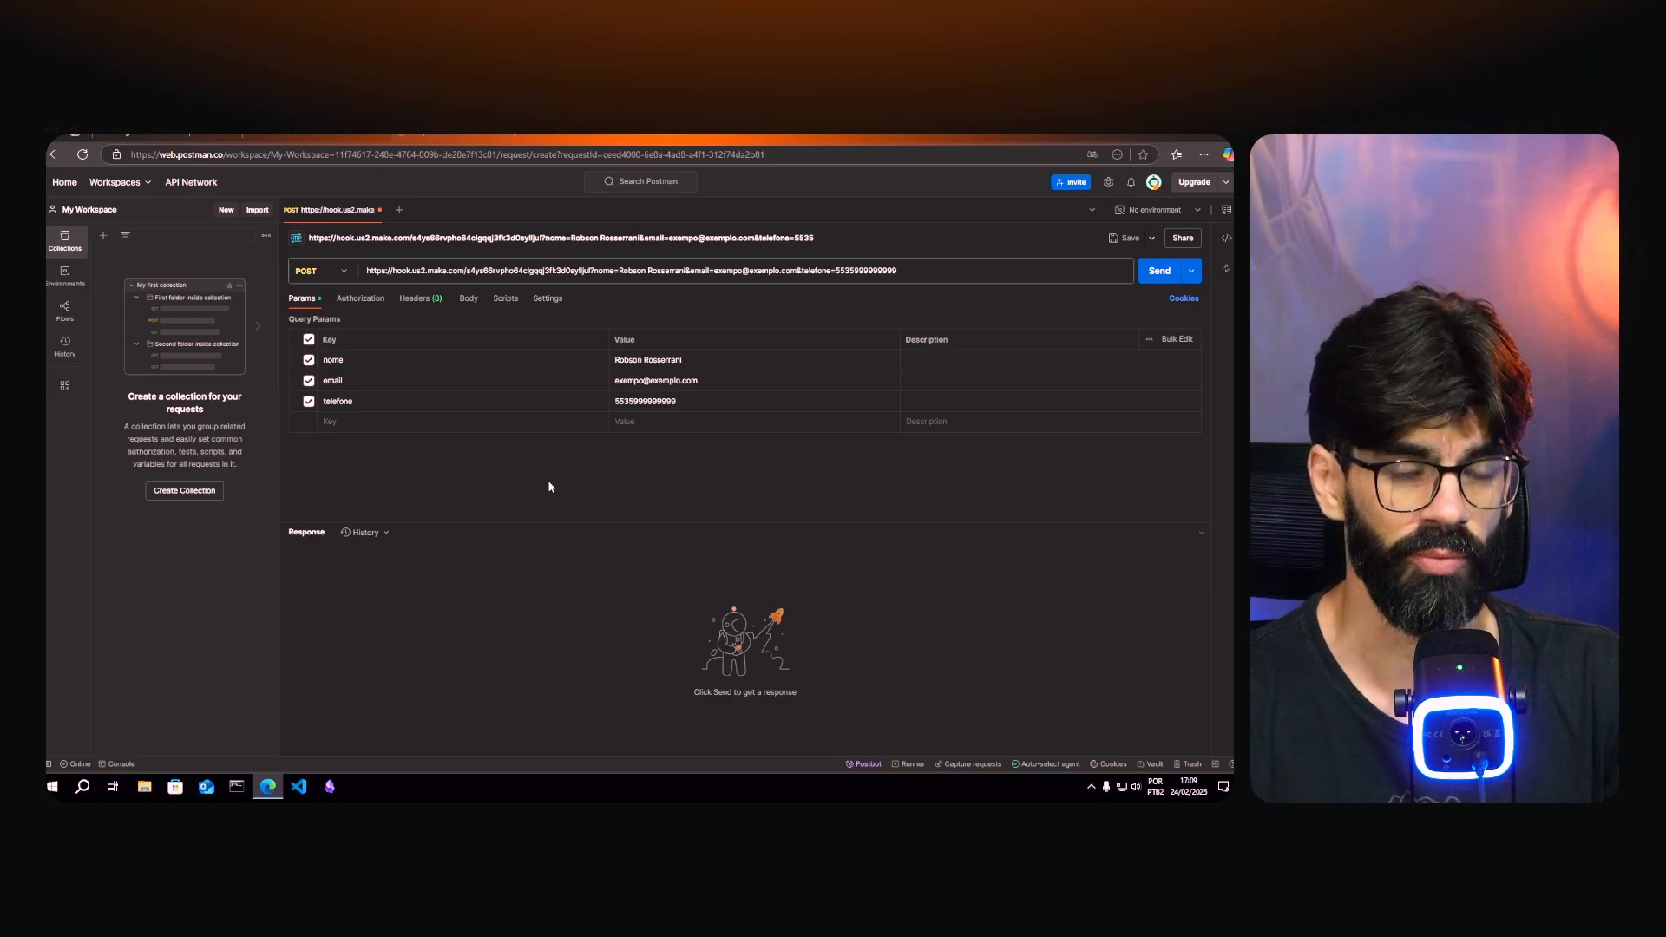
# - Use Run this module only on Make's Webhooks module so it awaits data from Postman
pyautogui.click(174, 136)
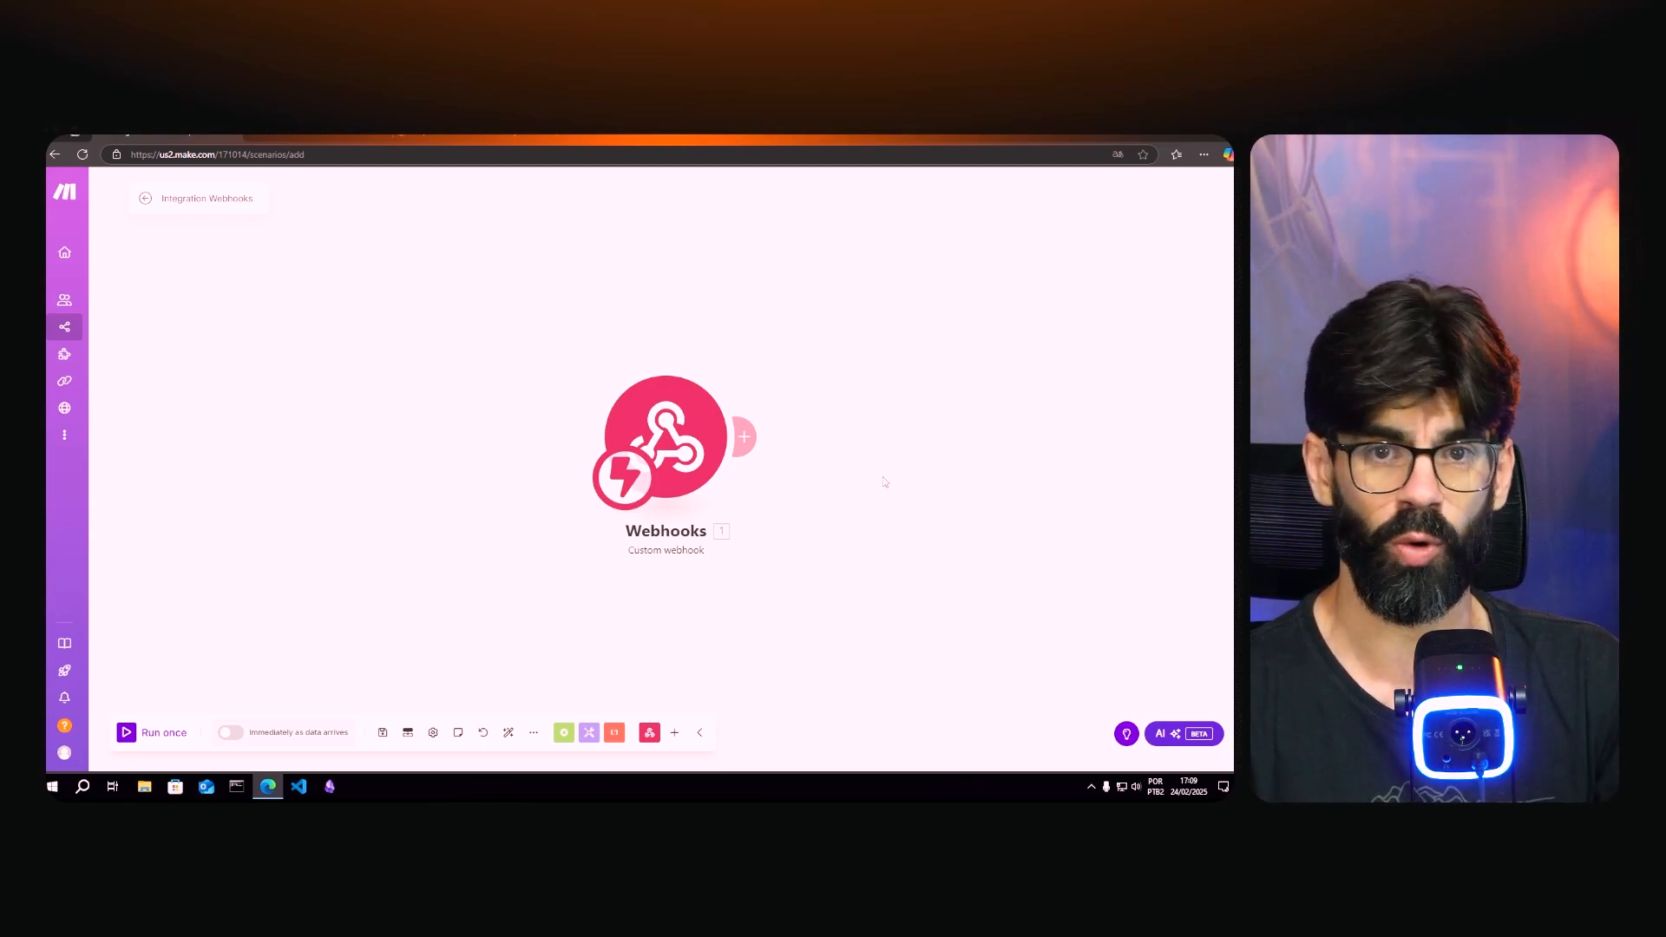
pyautogui.rightClick(667, 434)
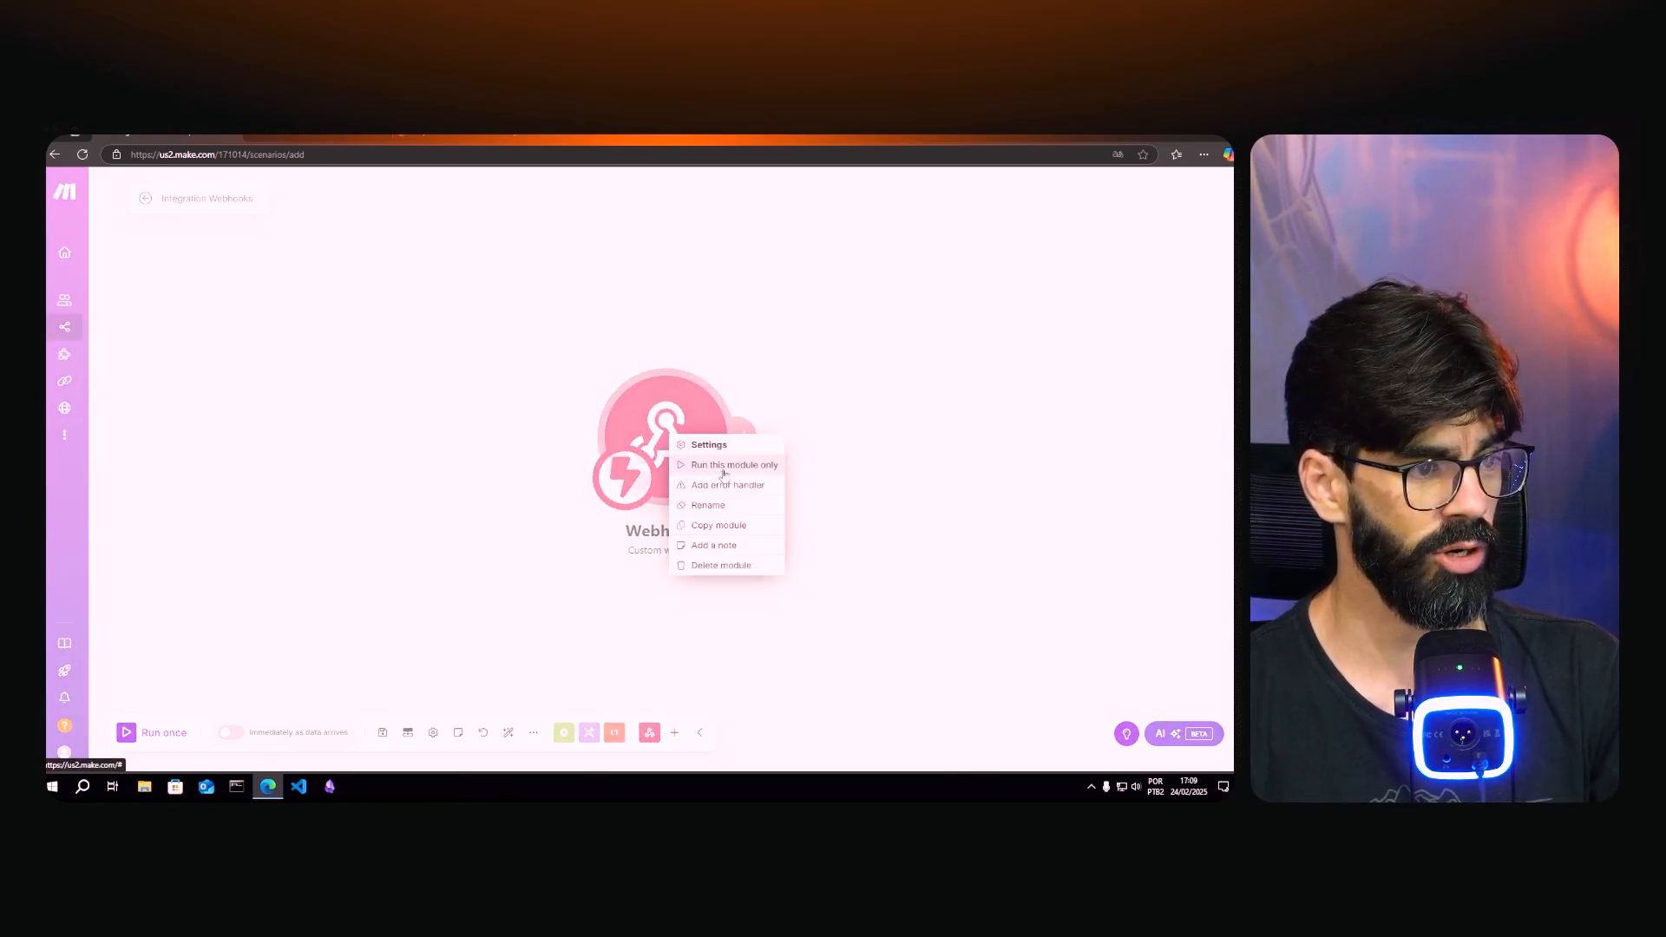
pyautogui.click(724, 472)
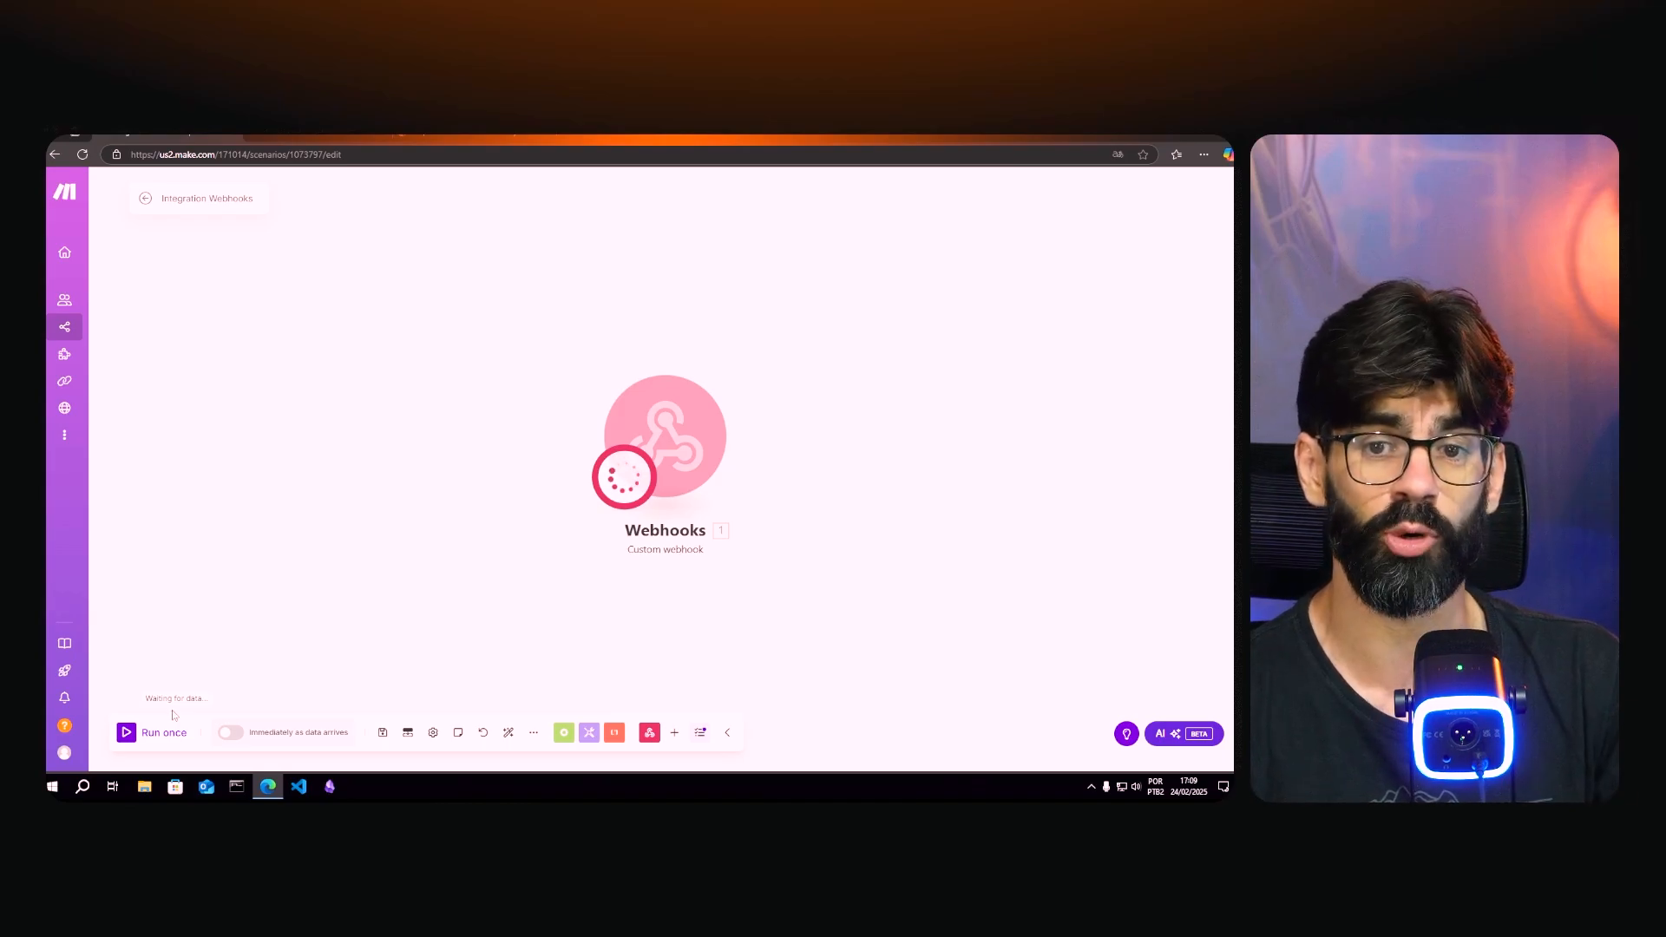
pyautogui.click(465, 139)
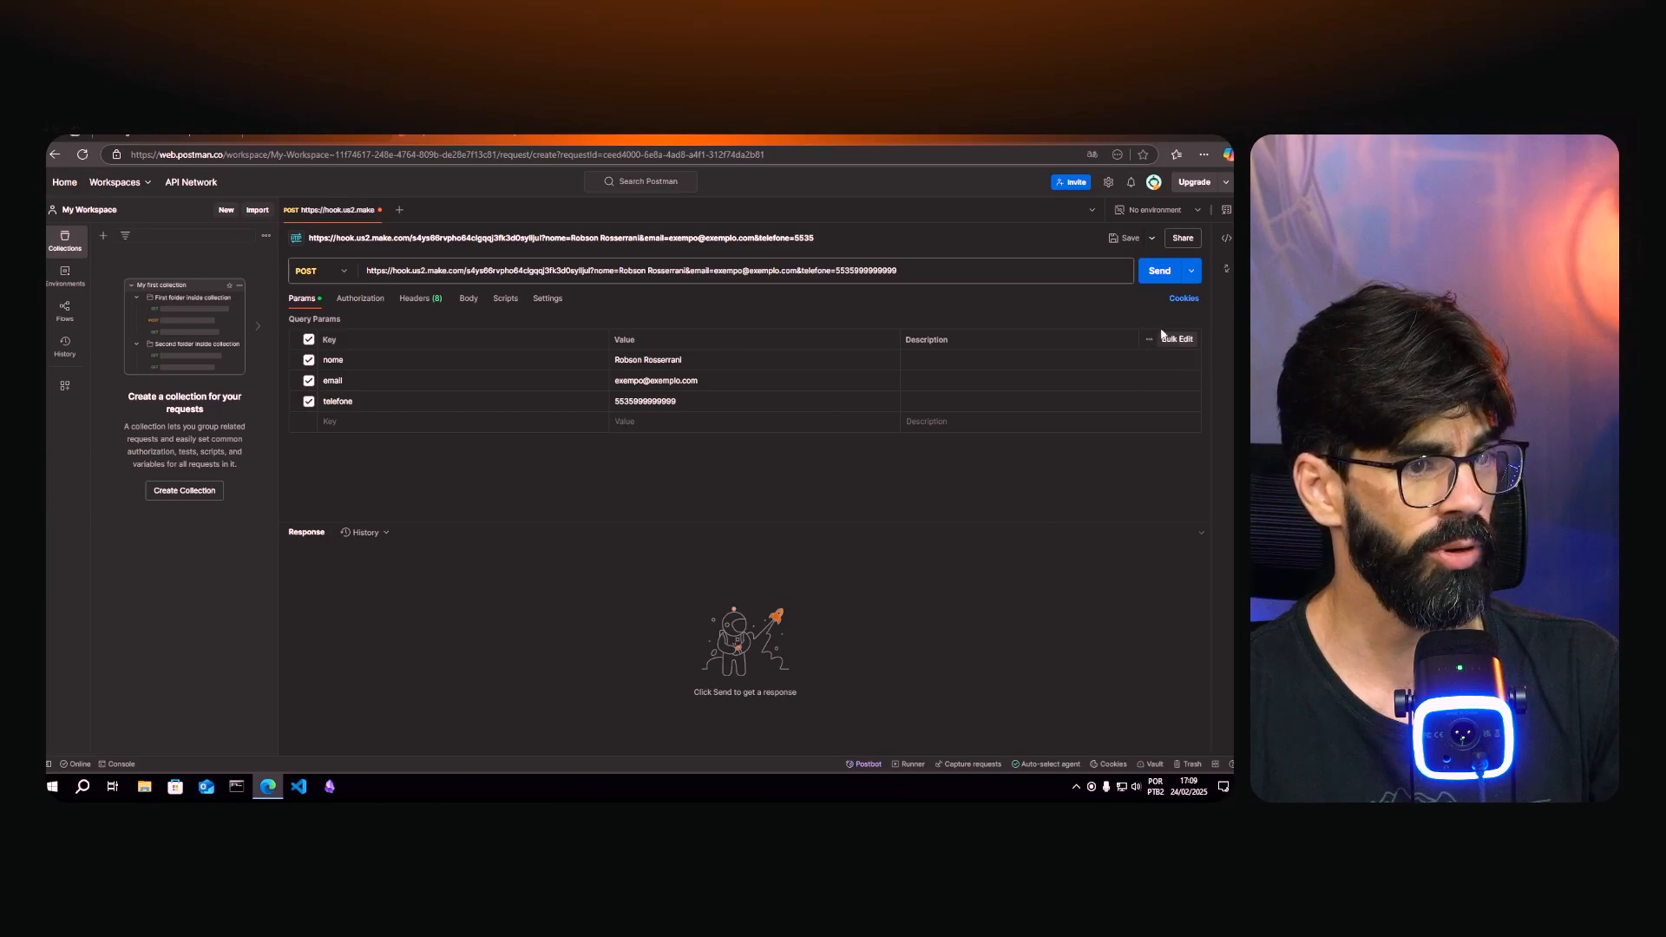
# - Send the POST request to the Make webhook, get 200 OK Accepted, and view Make's output
pyautogui.click(1159, 272)
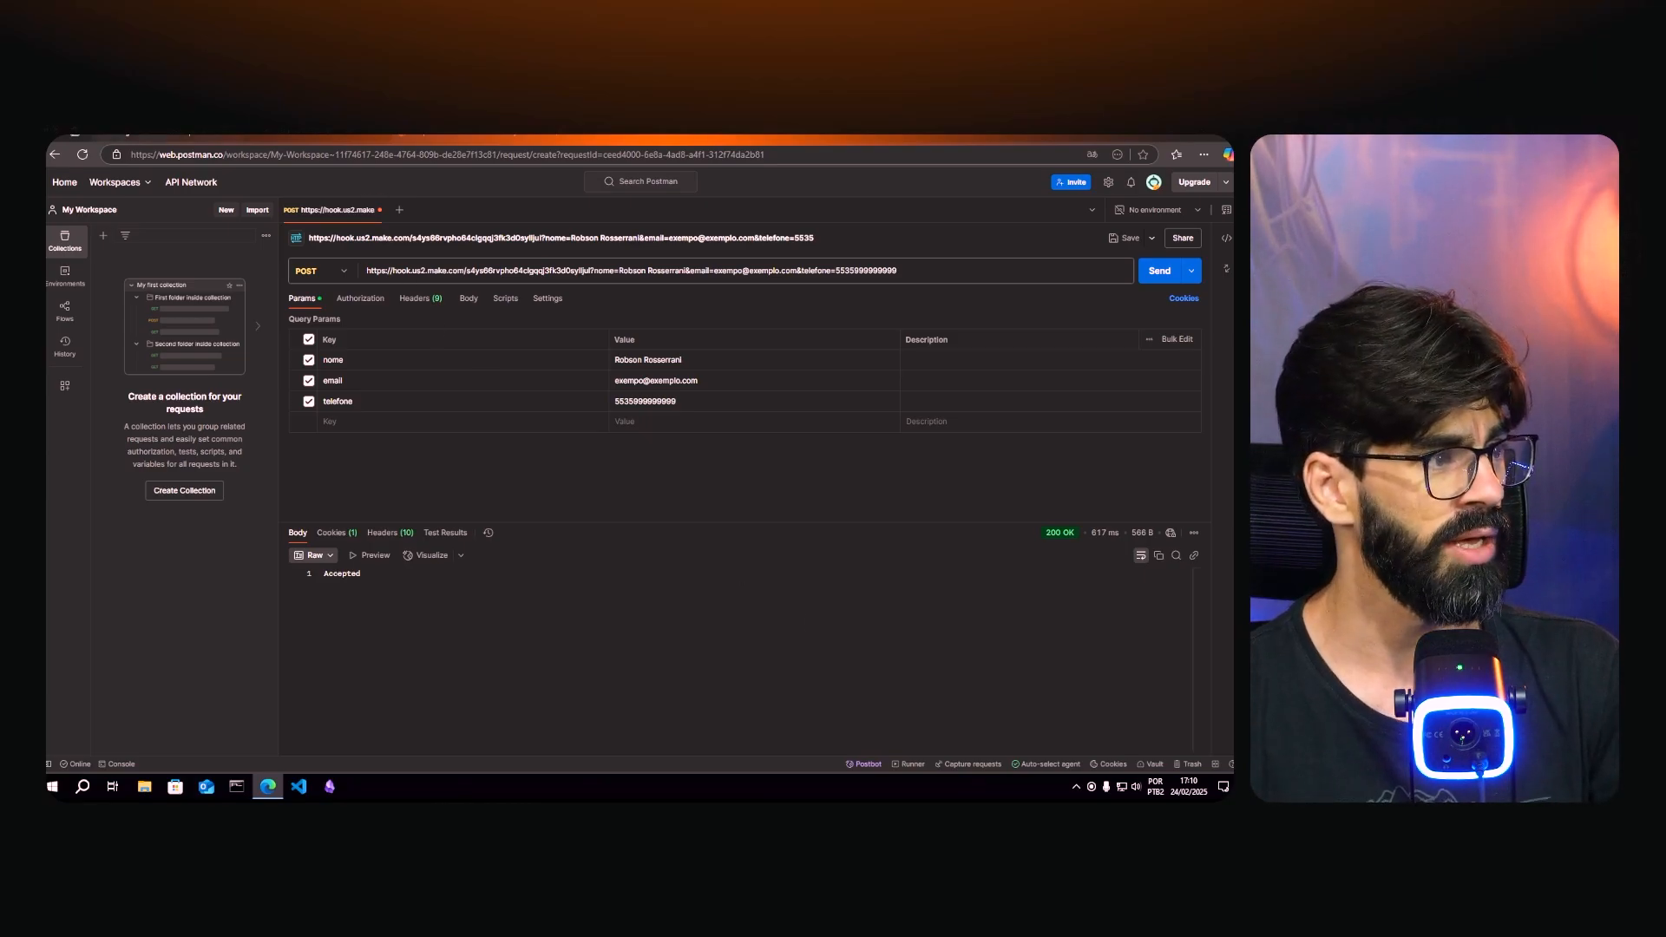
pyautogui.click(165, 137)
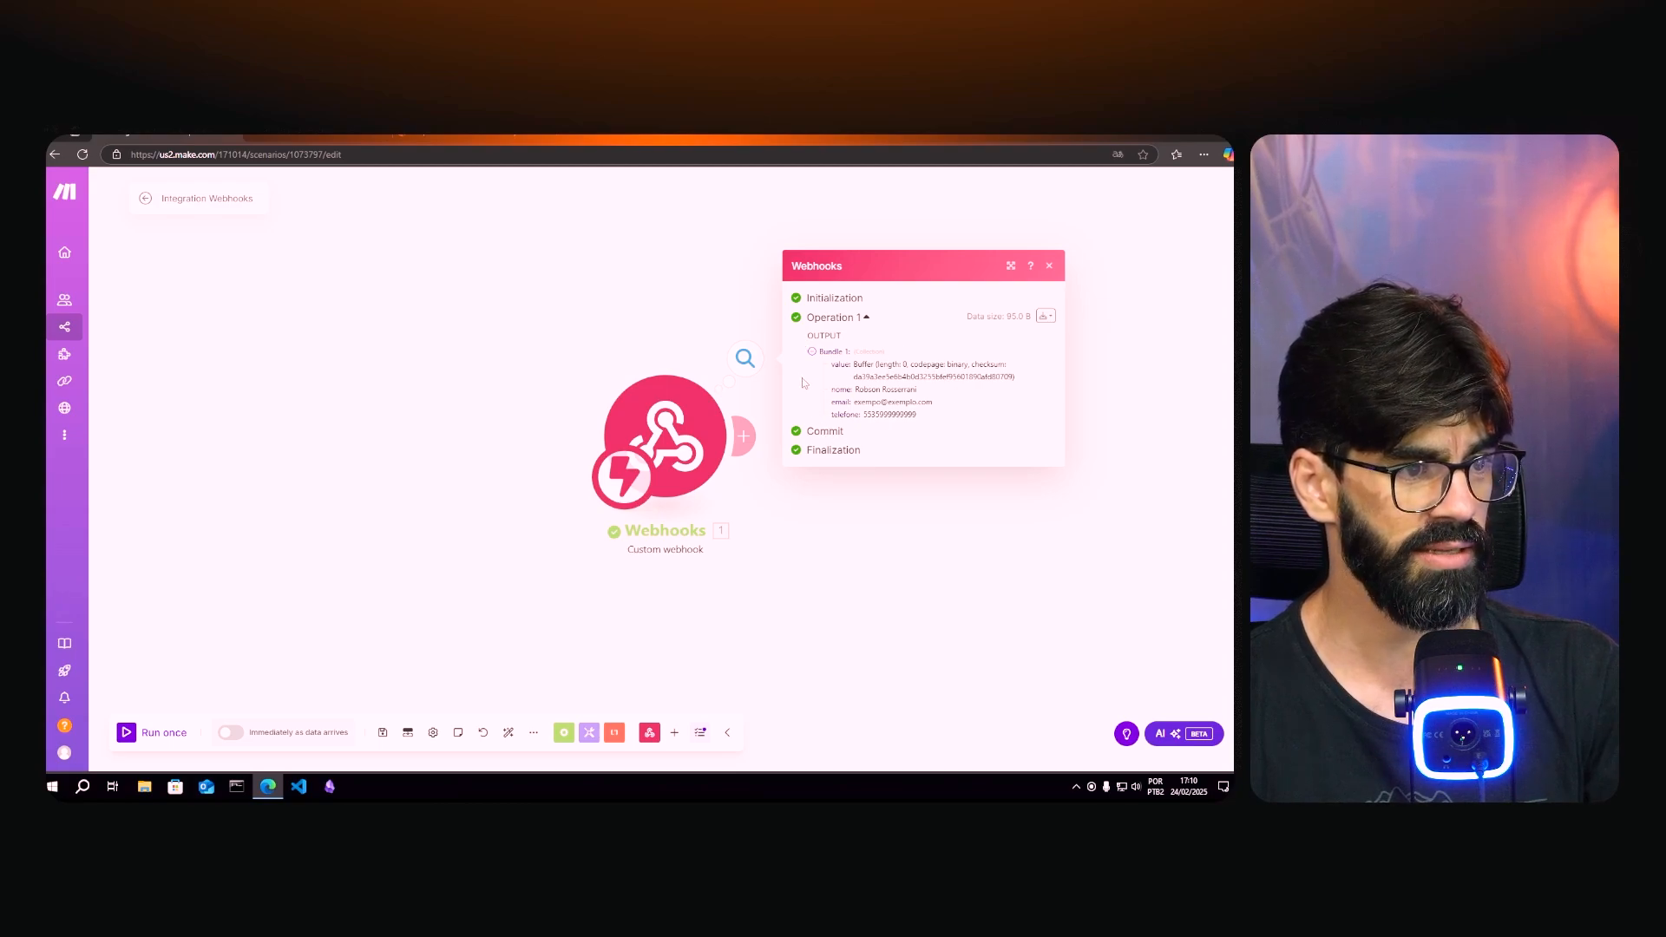
# - Inspect the received nome and email values in the Webhooks output bundle
pyautogui.moveTo(831, 391); pyautogui.dragTo(933, 403)
pyautogui.click(829, 408)
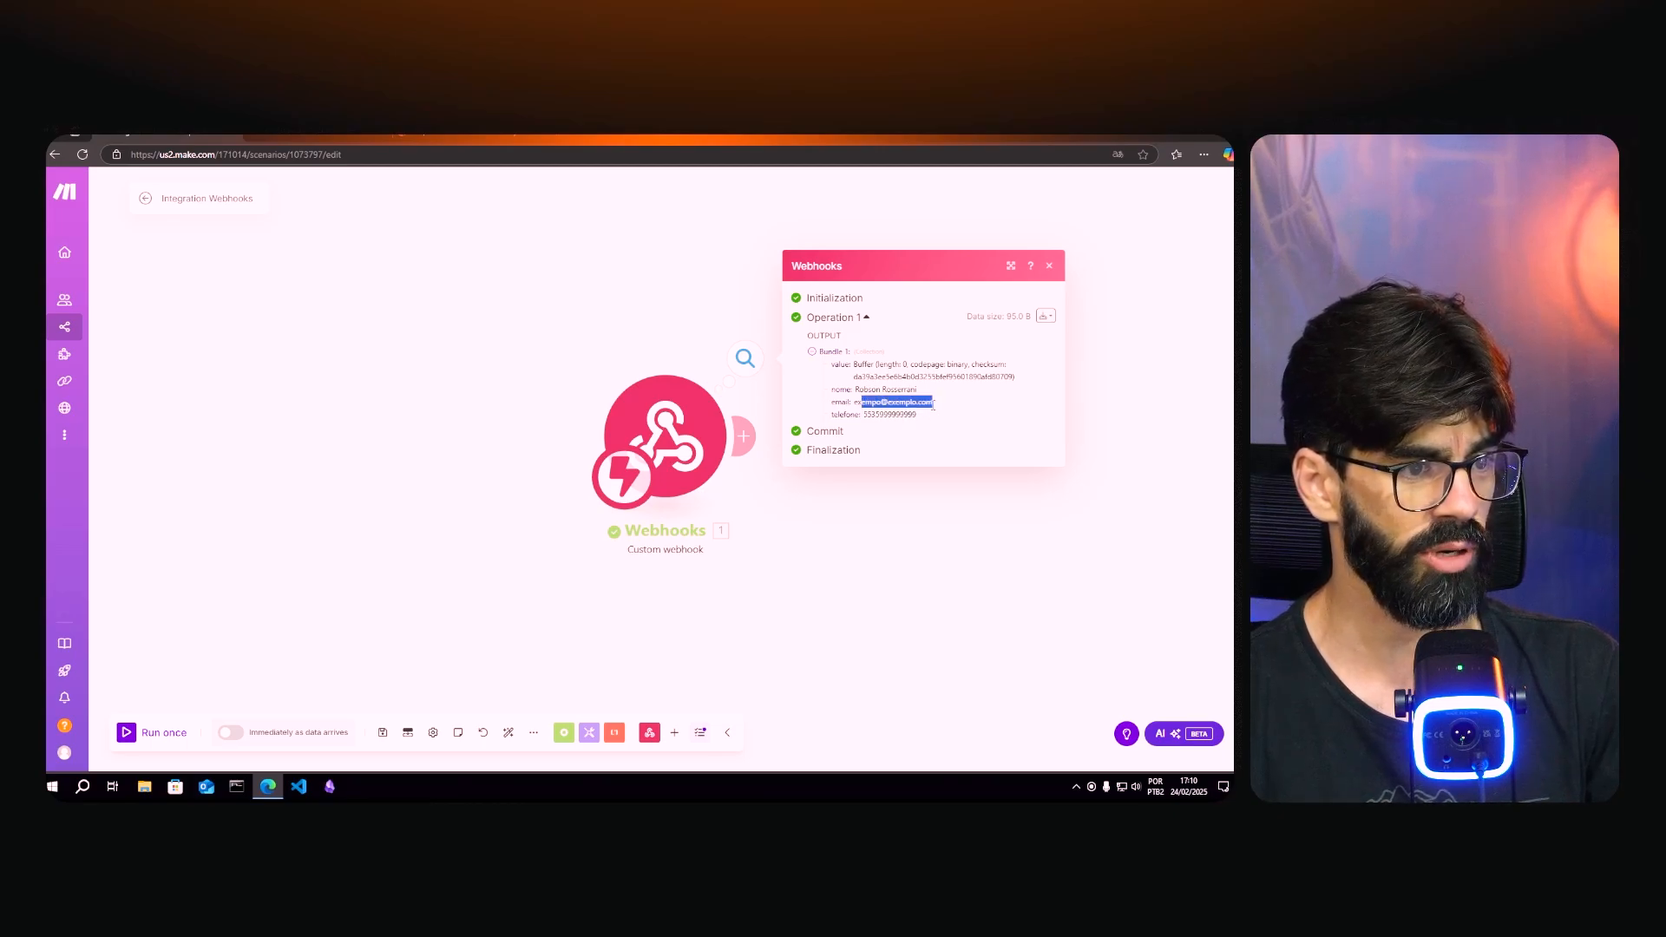
pyautogui.click(876, 423)
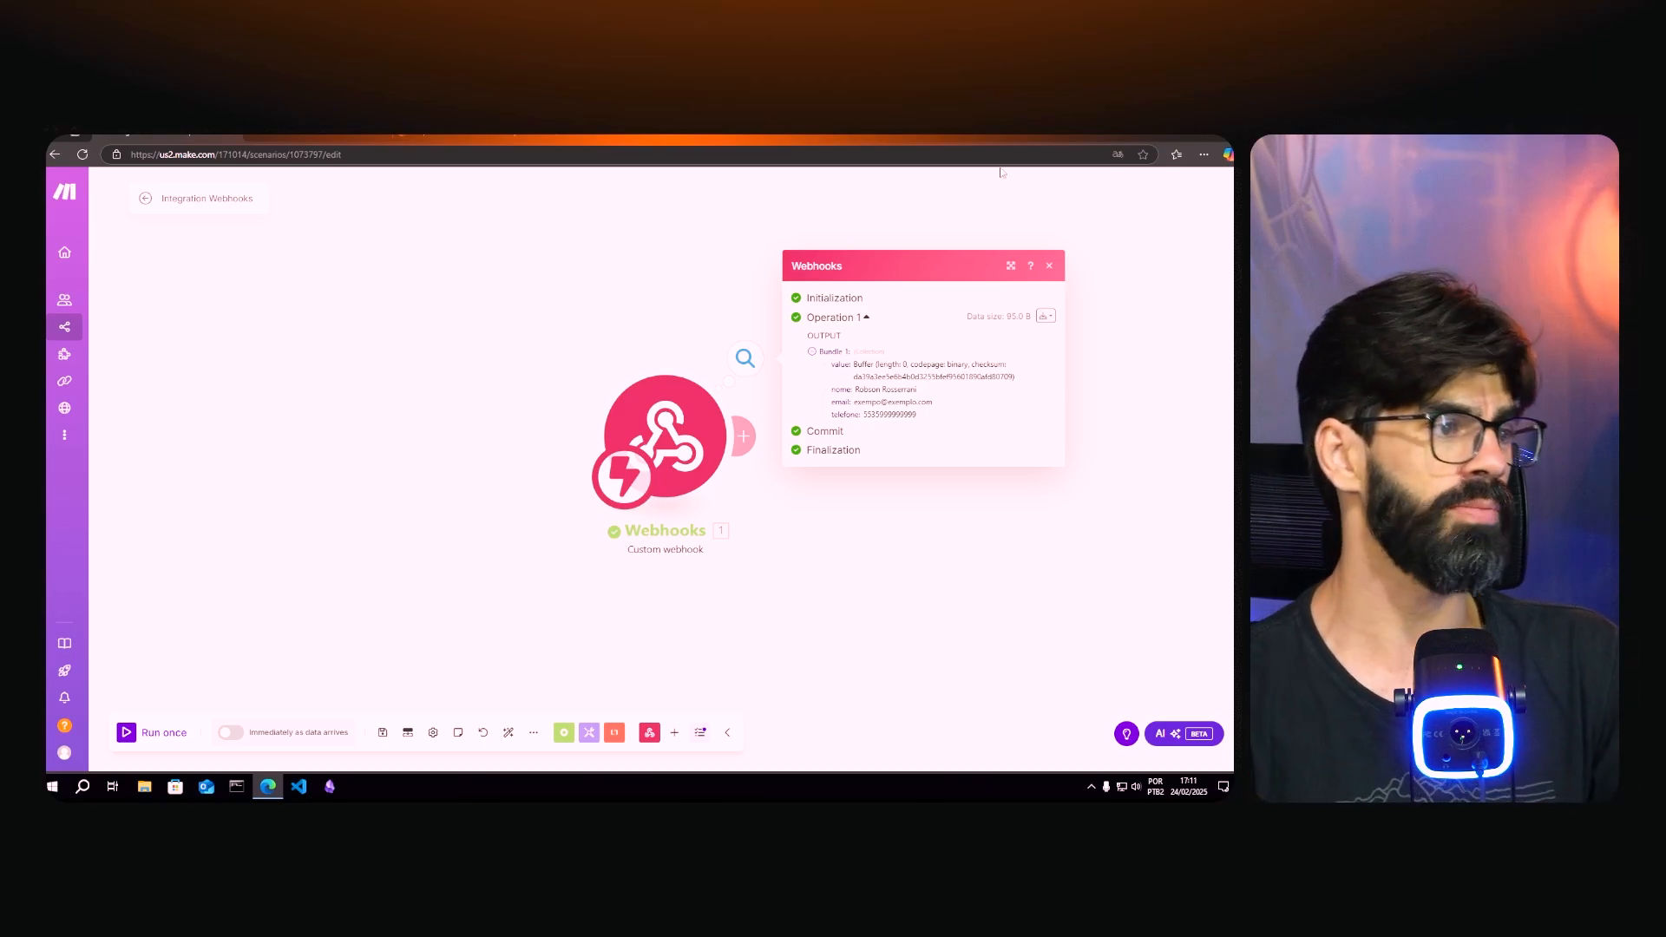
pyautogui.click(464, 137)
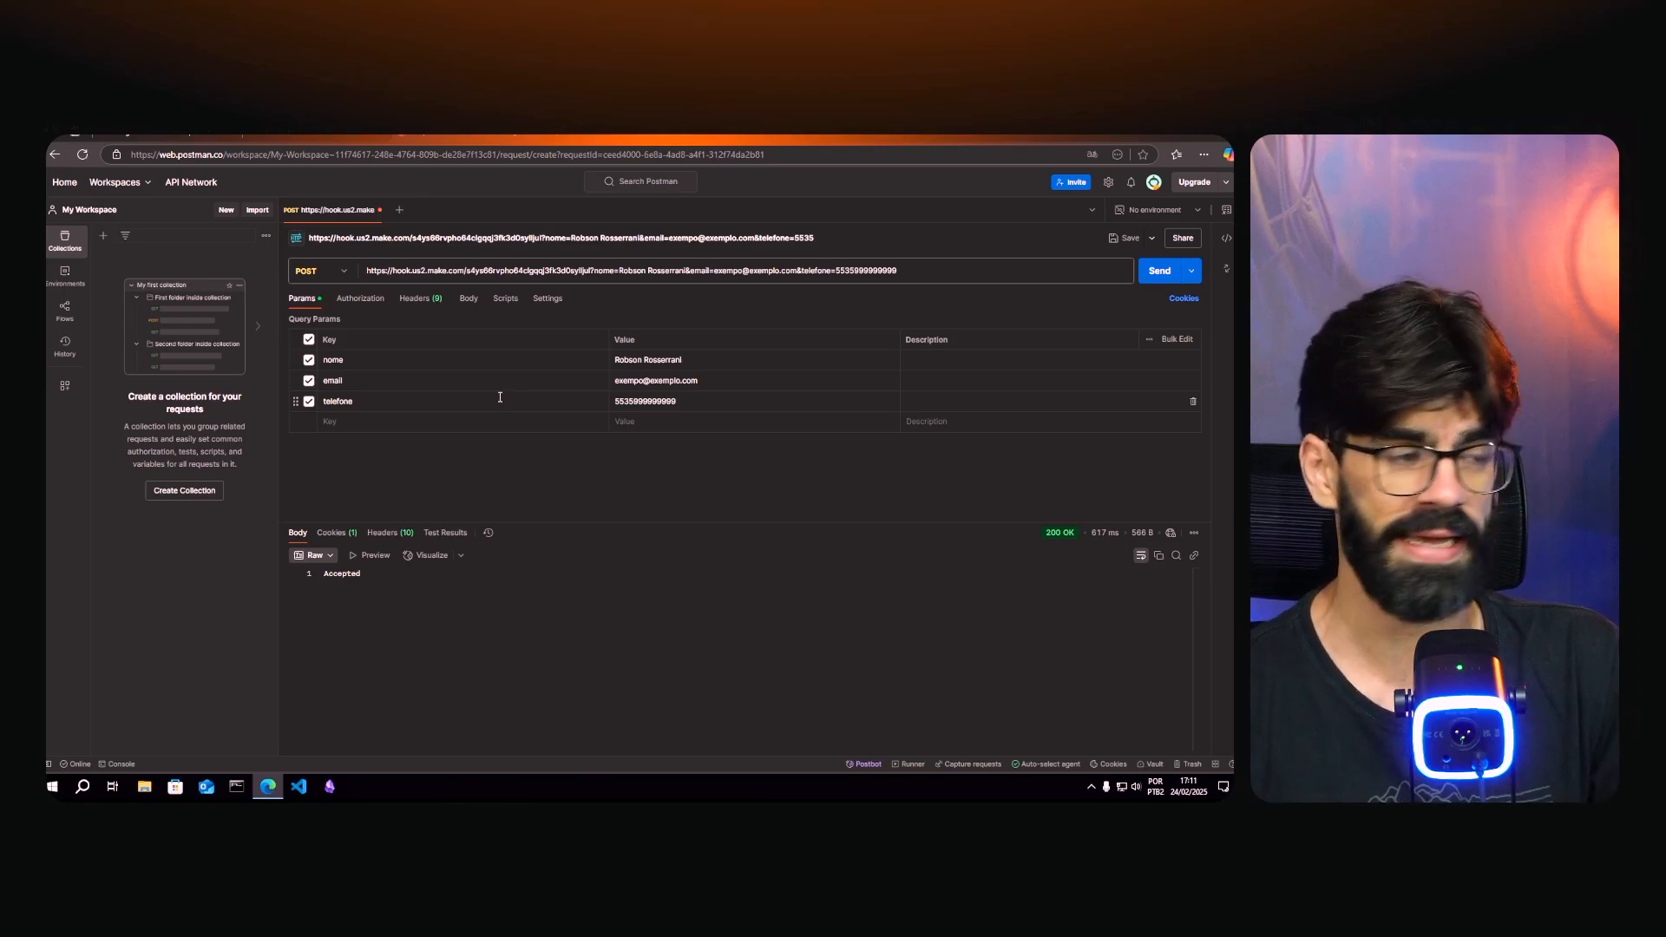
# - Check the request's Authorization and Headers, then set its body type to raw
pyautogui.click(357, 298)
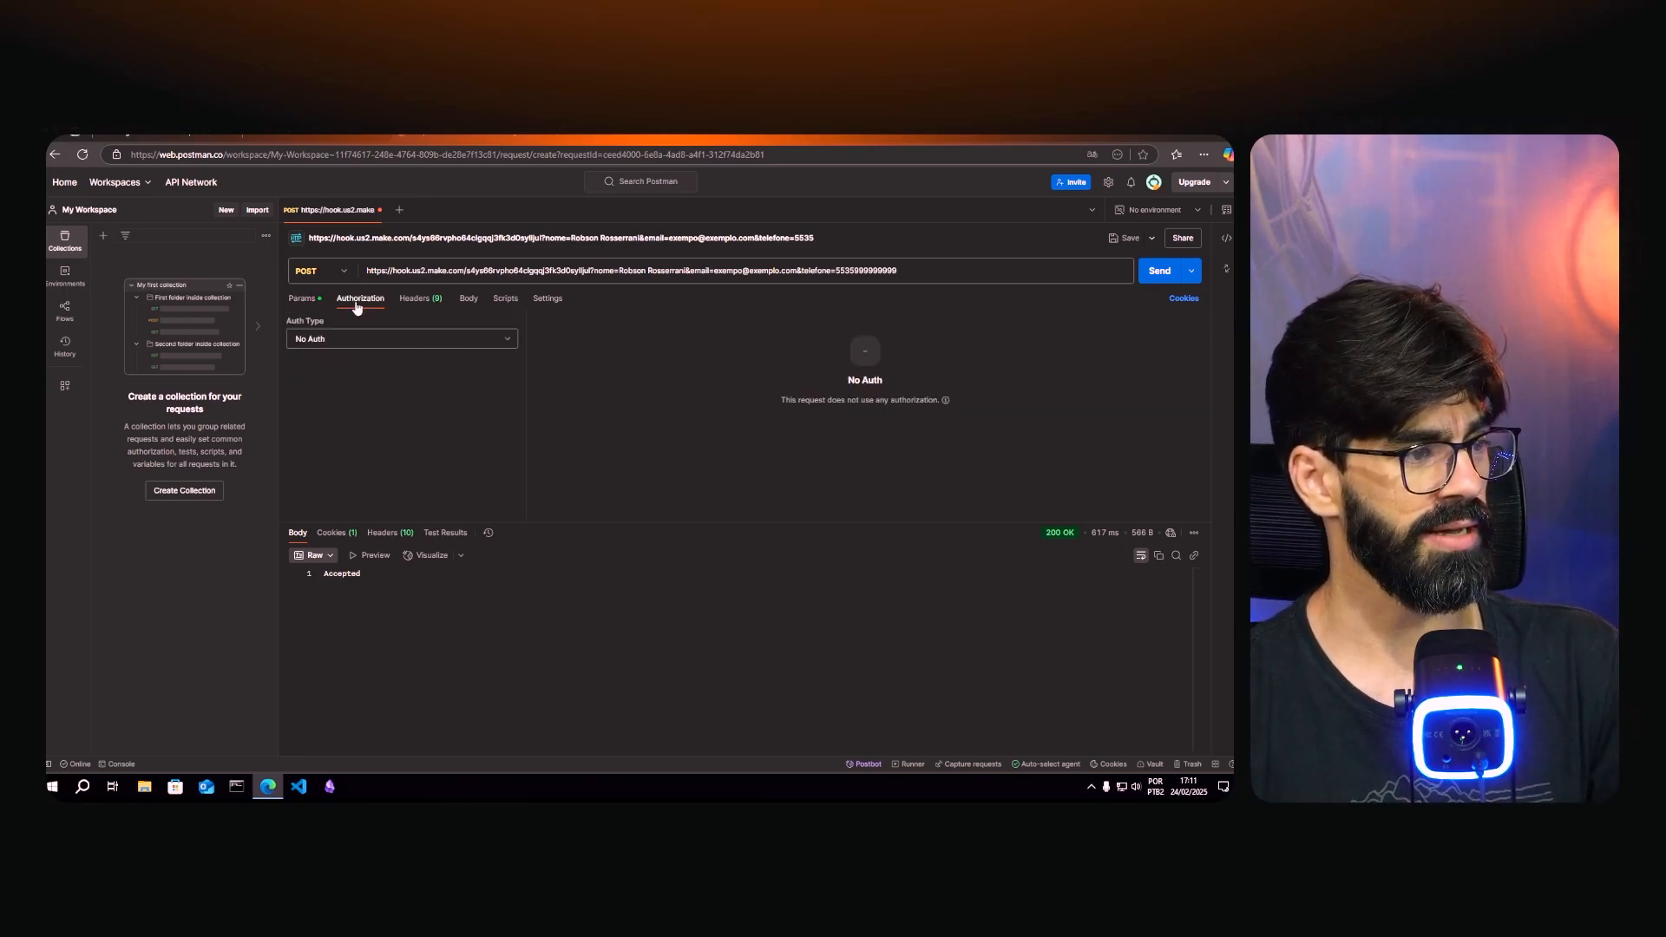
pyautogui.click(415, 299)
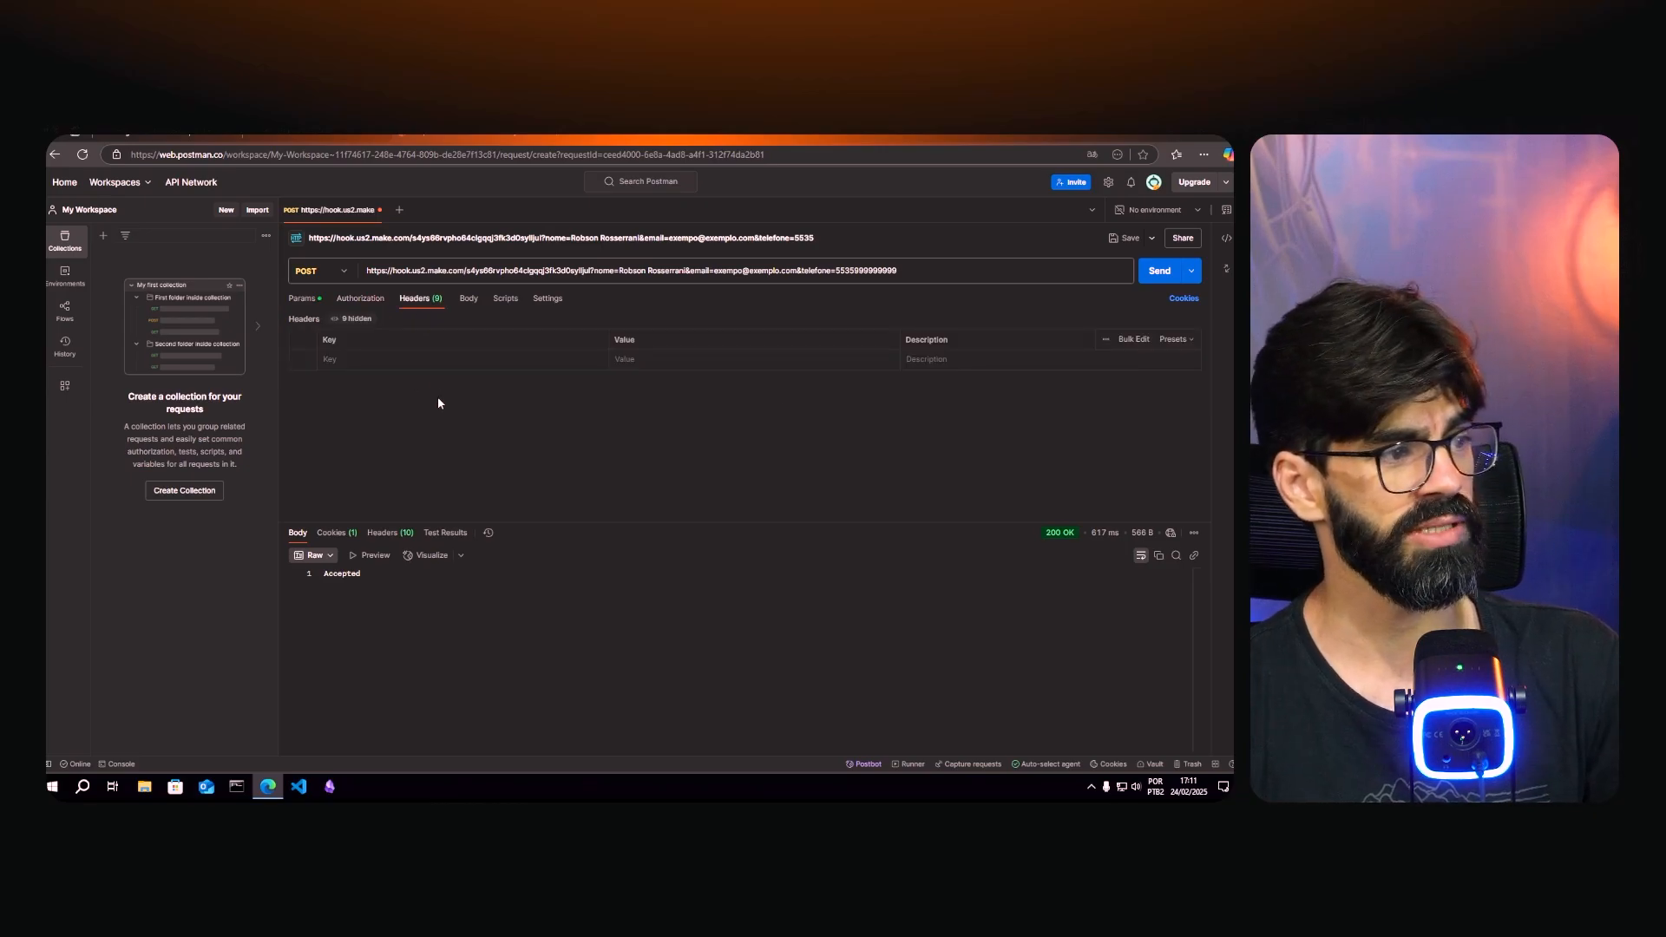
pyautogui.click(465, 306)
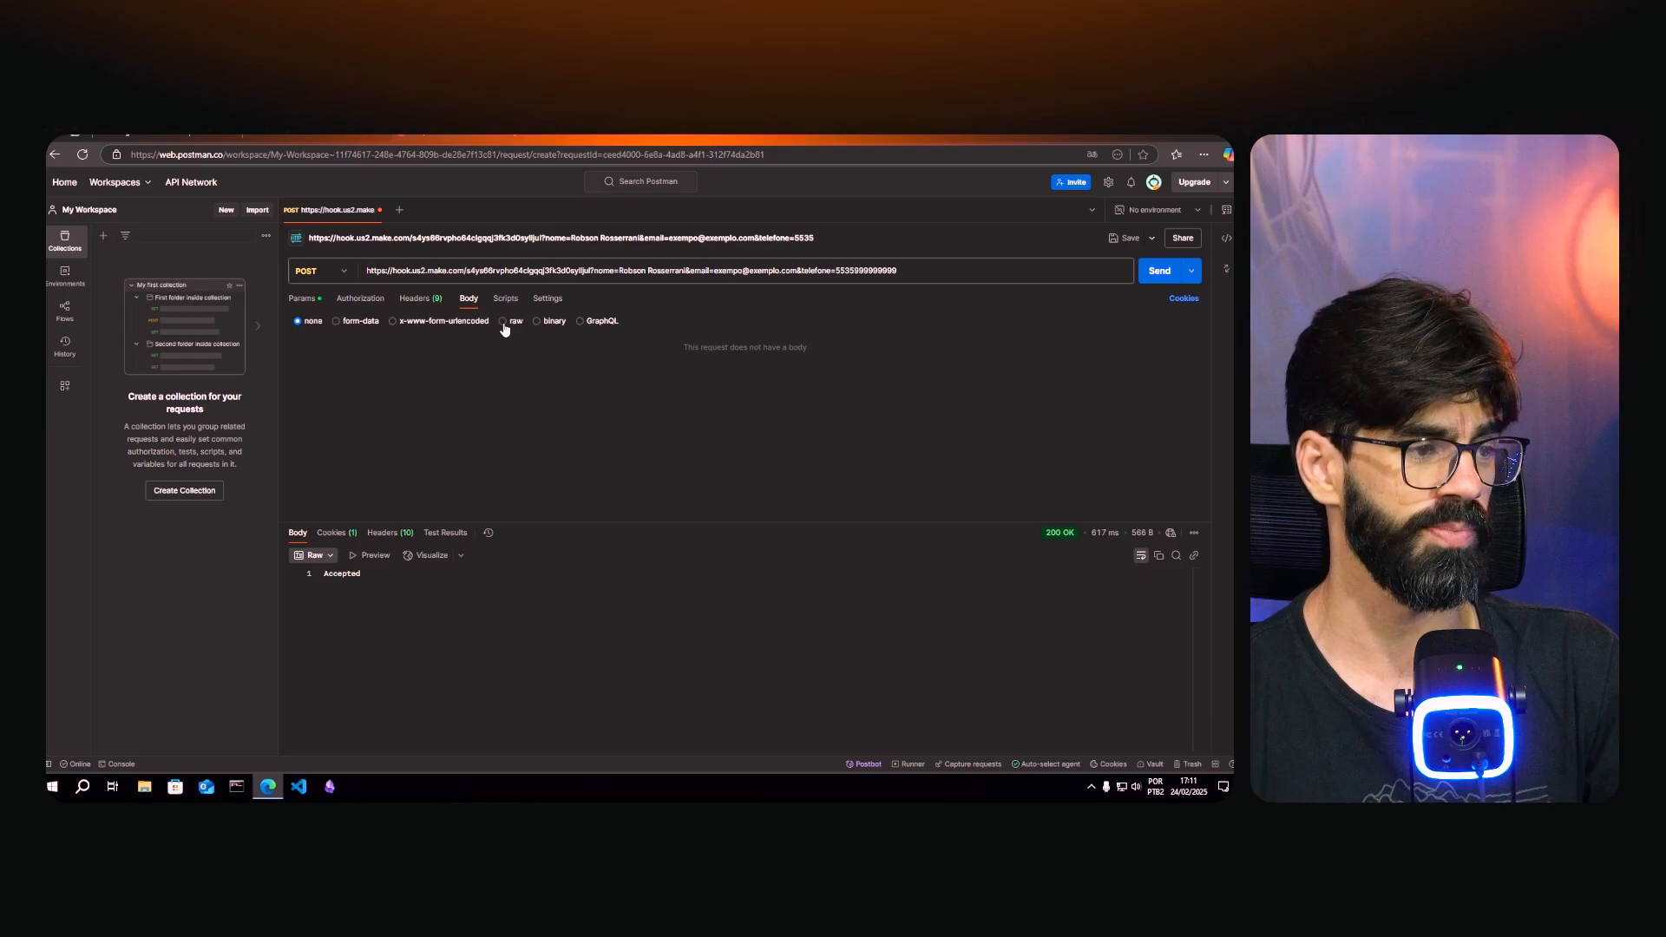
pyautogui.click(502, 321)
pyautogui.click(563, 376)
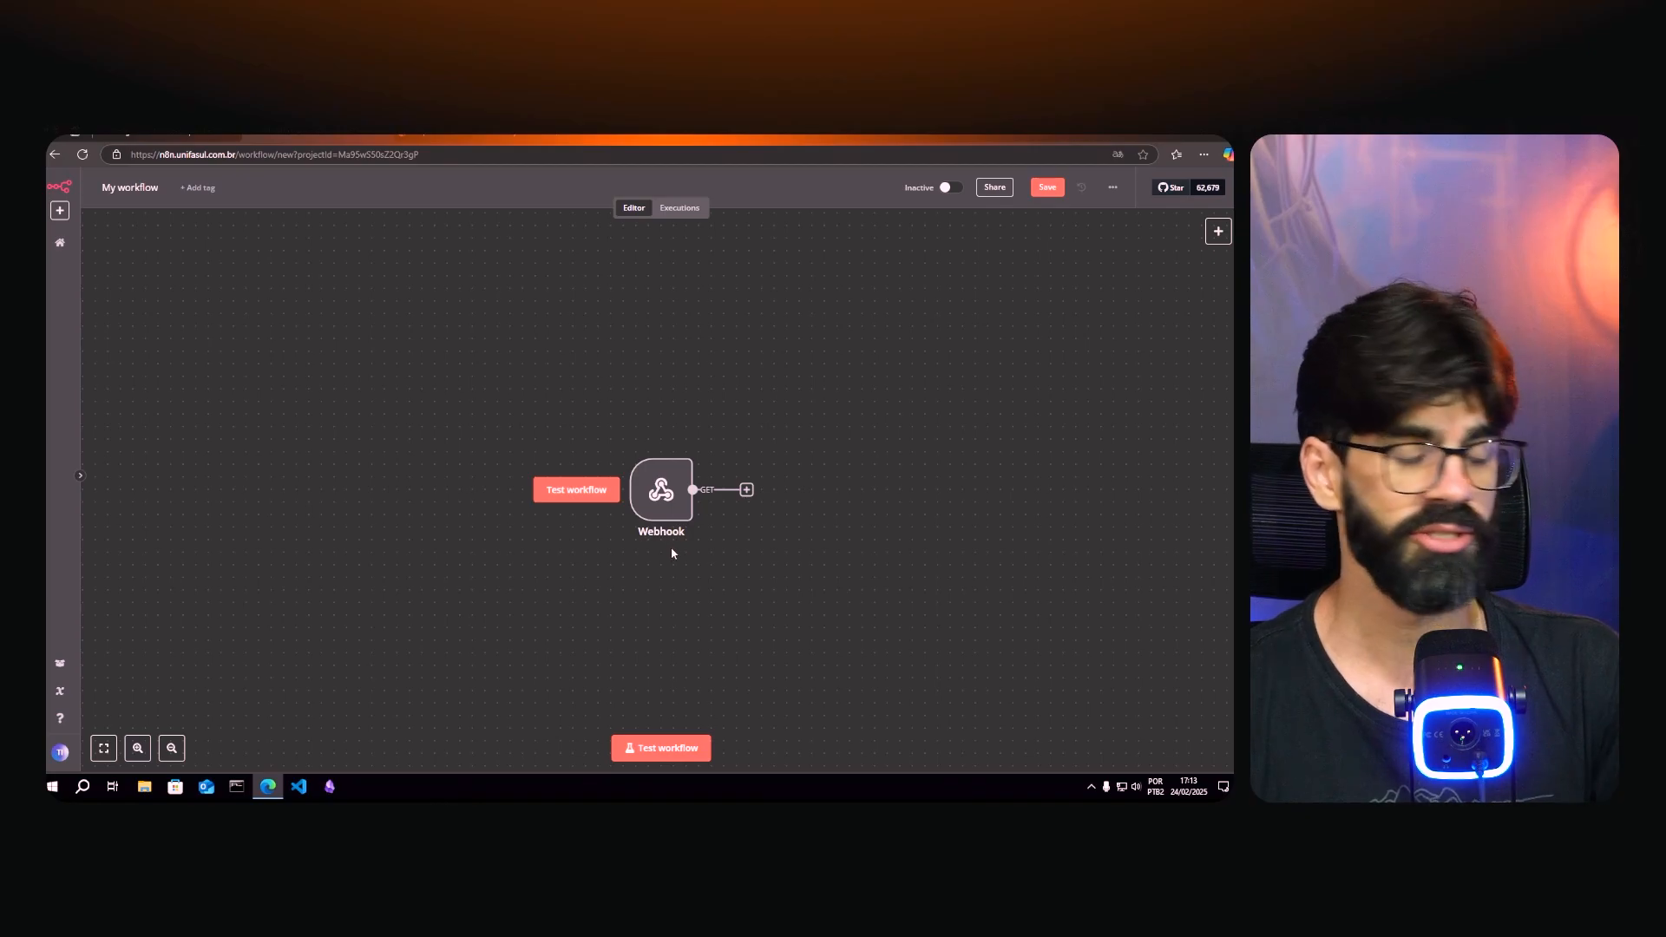
# - Open the Webhook node, copy its test URL, and start listening for a test GET event
pyautogui.doubleClick(658, 497)
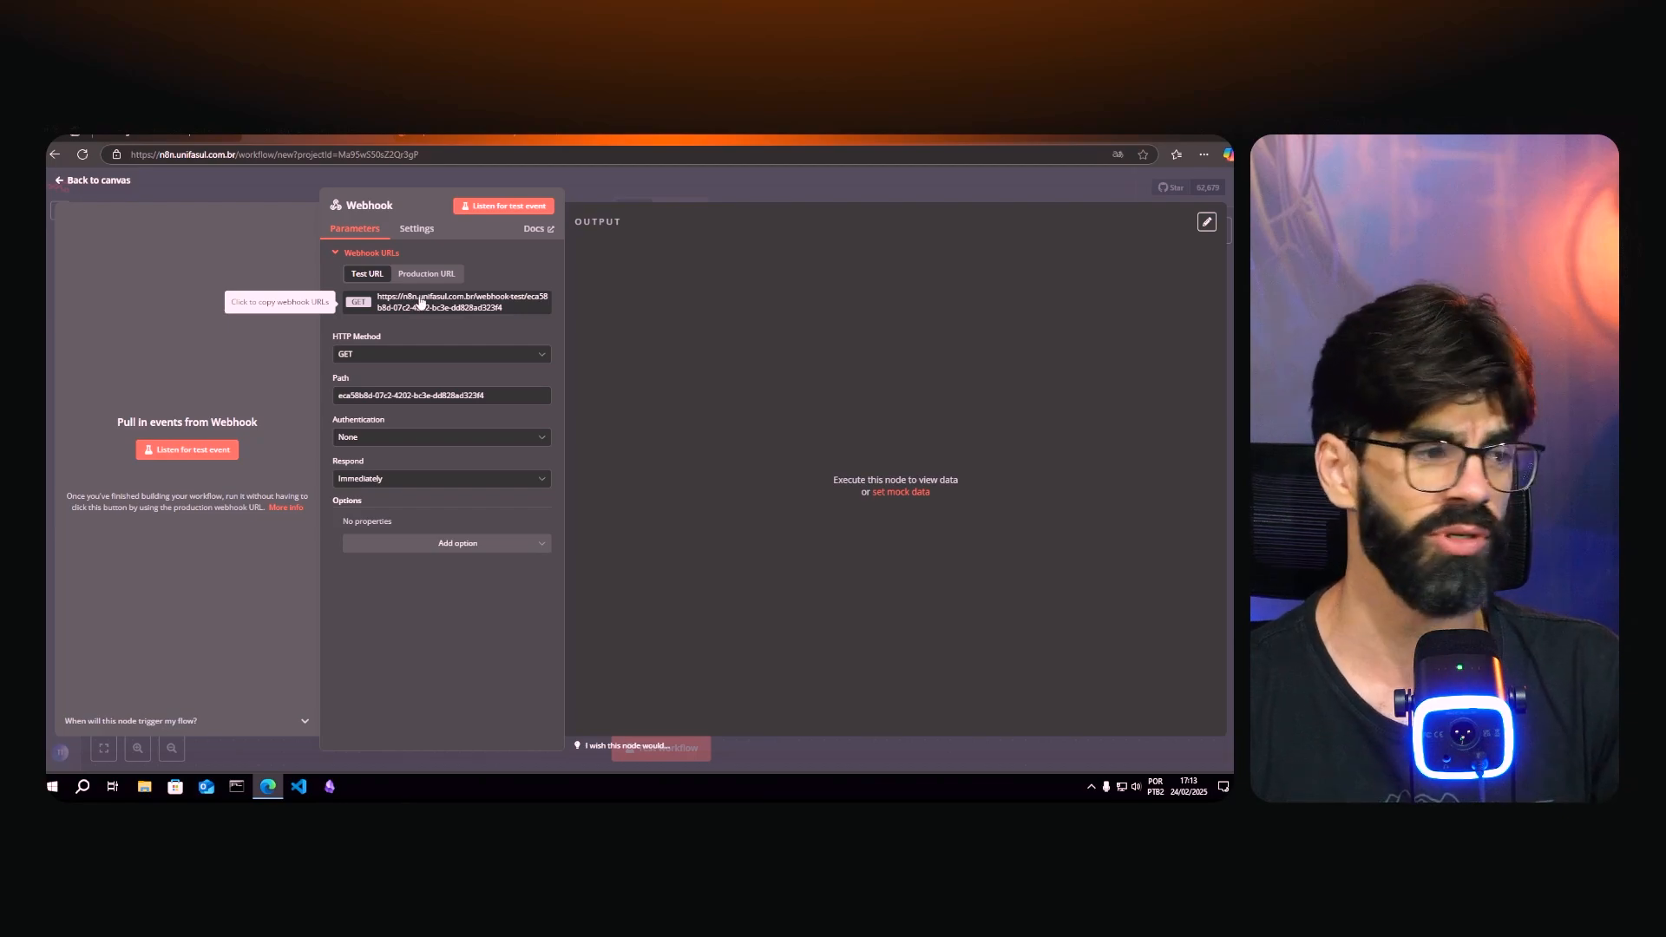
pyautogui.click(418, 275)
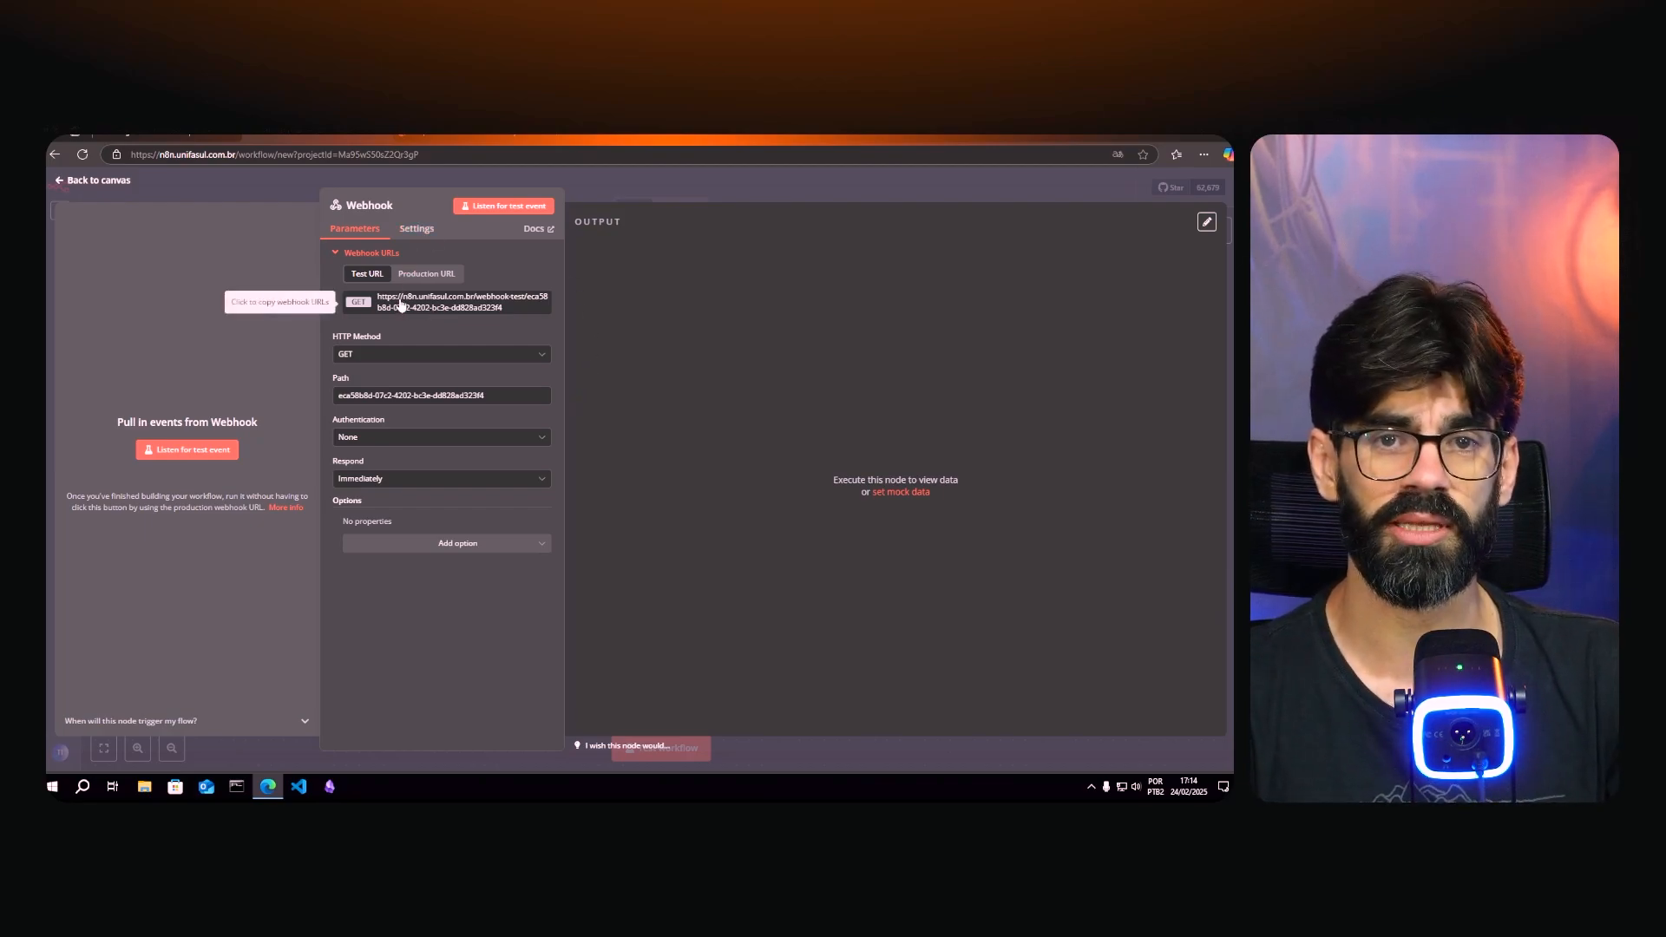
pyautogui.click(400, 304)
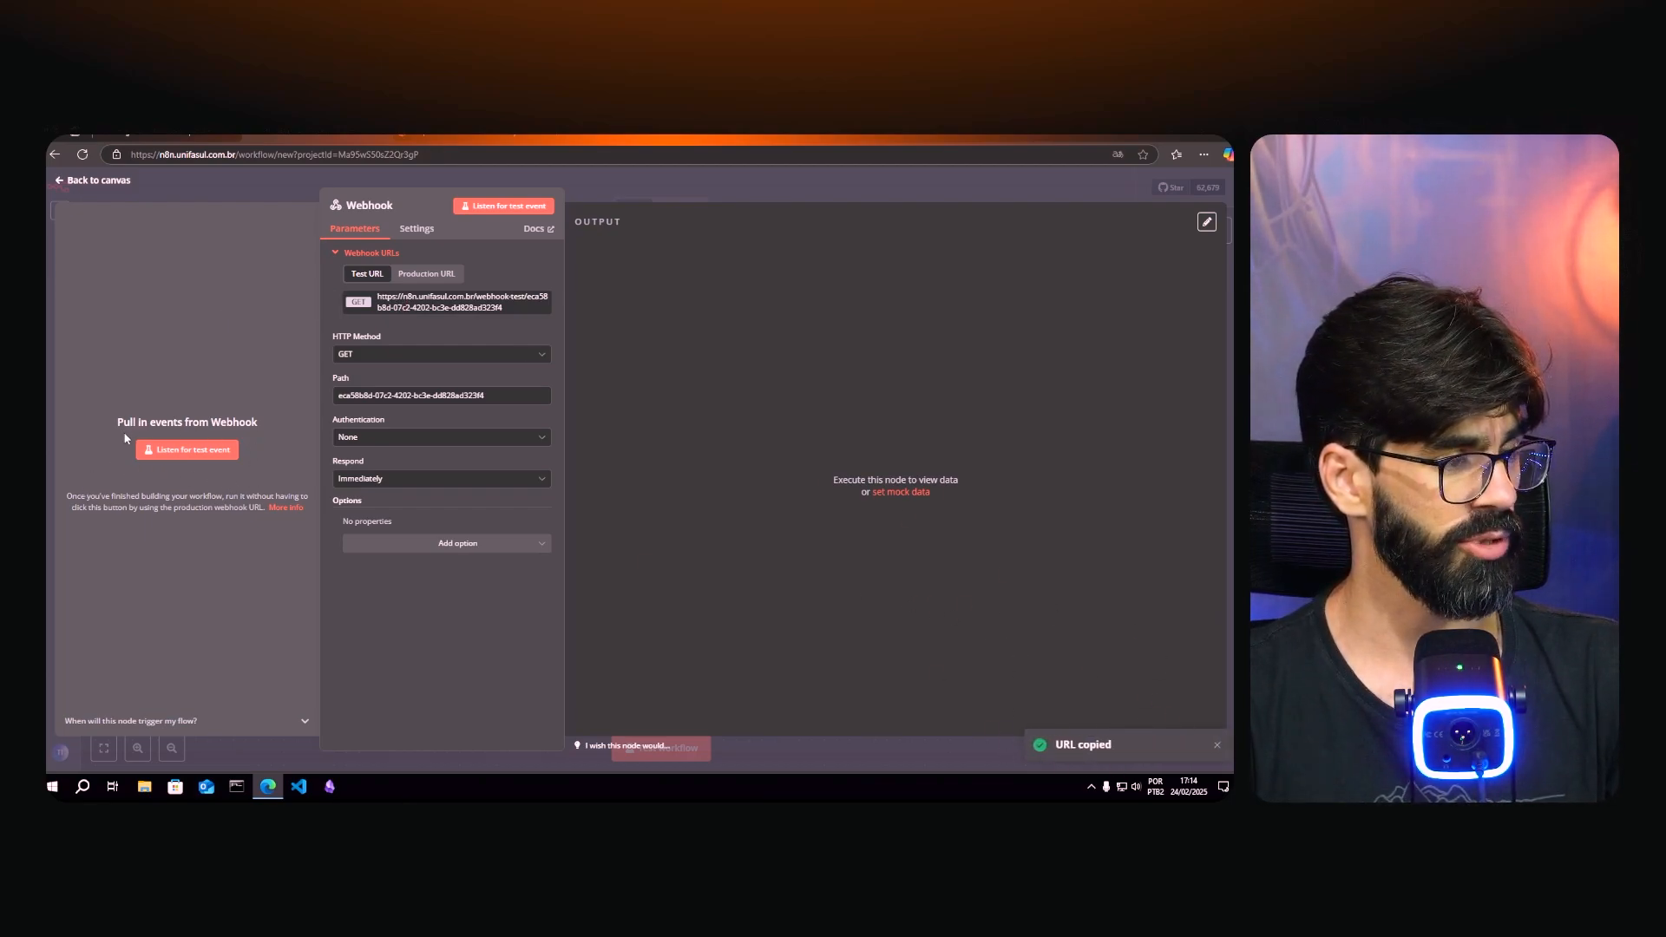
pyautogui.click(182, 457)
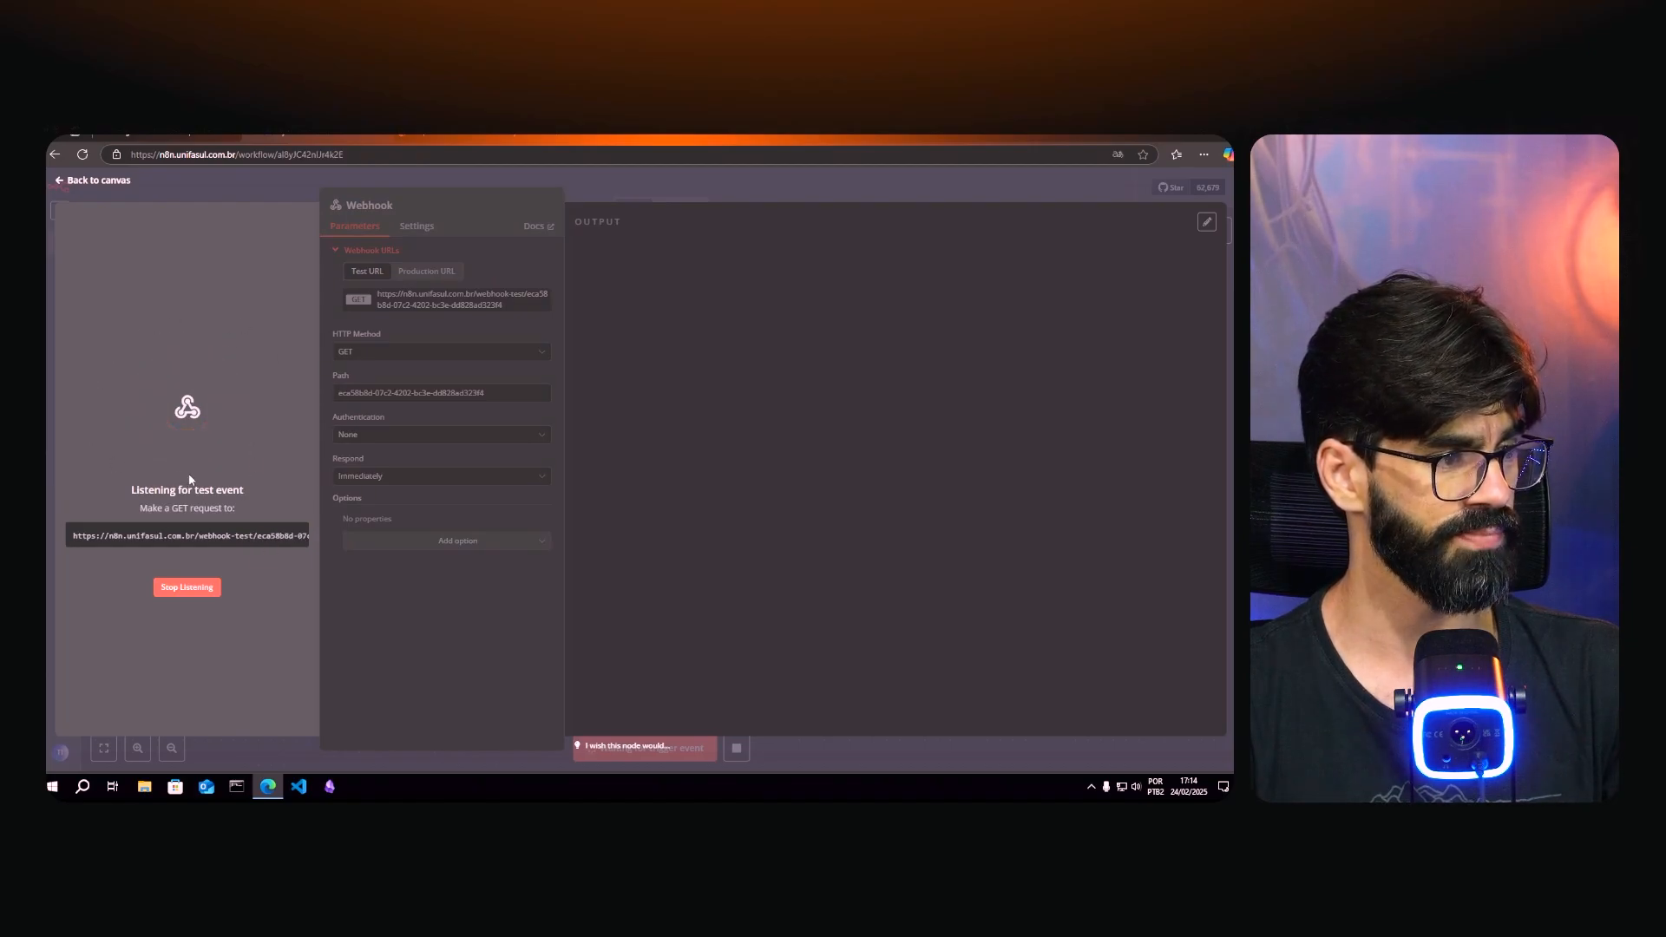
# - Replace the Postman request's old Make URL with the n8n test webhook URL
pyautogui.click(299, 136)
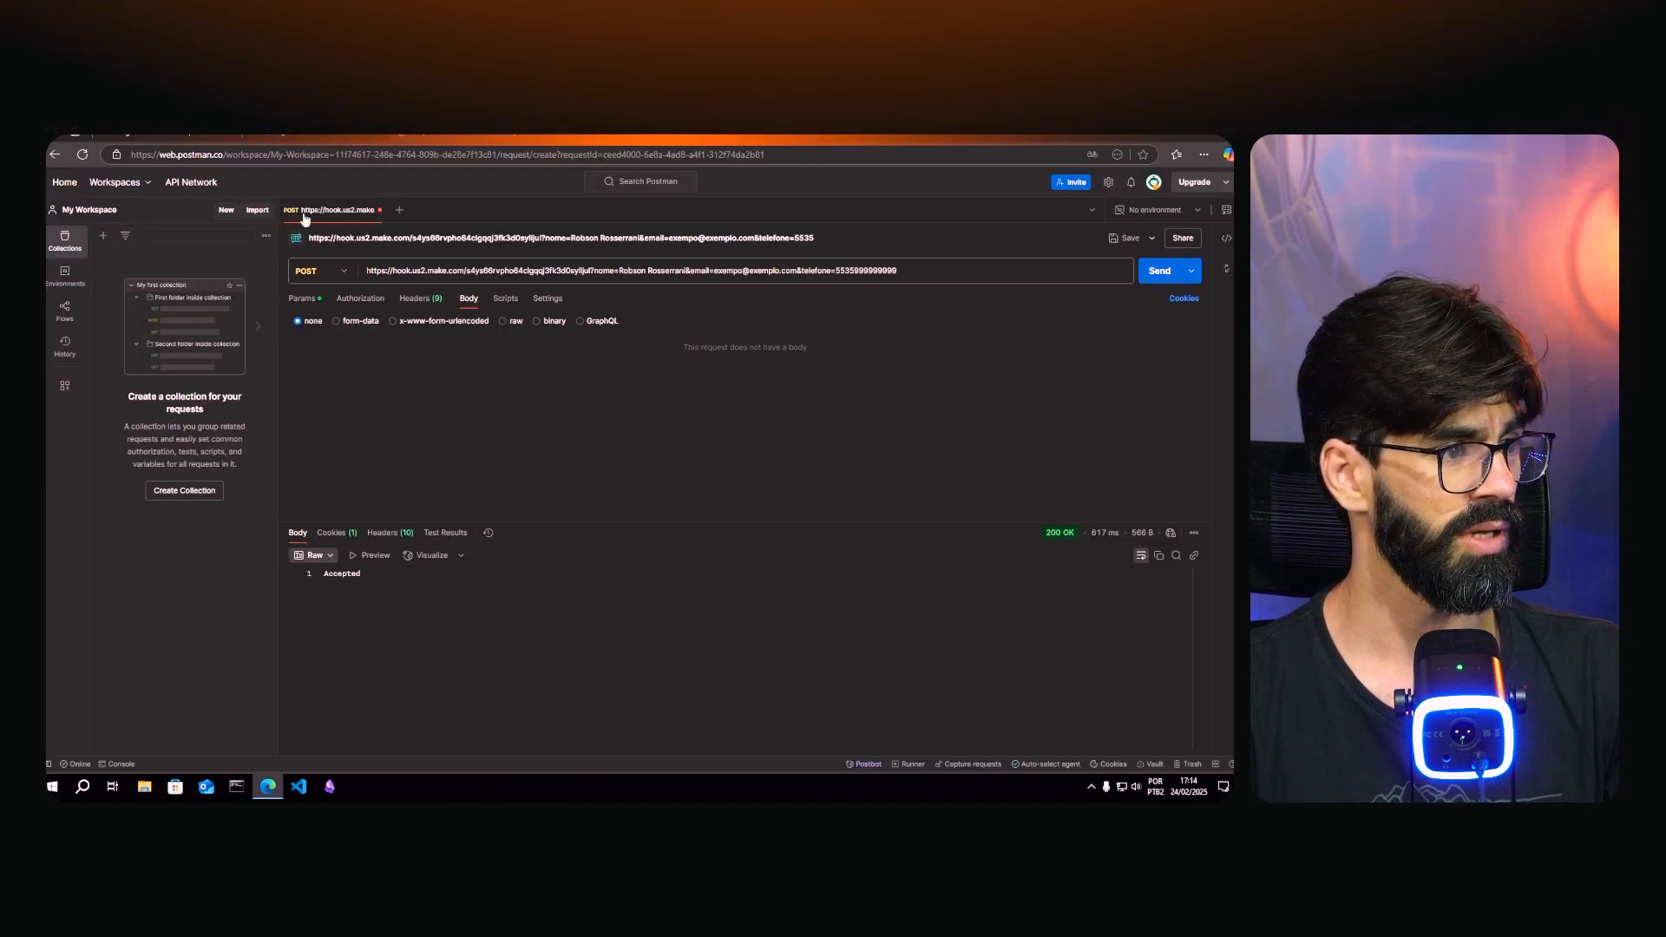
pyautogui.doubleClick(434, 272)
pyautogui.tripleClick(402, 268)
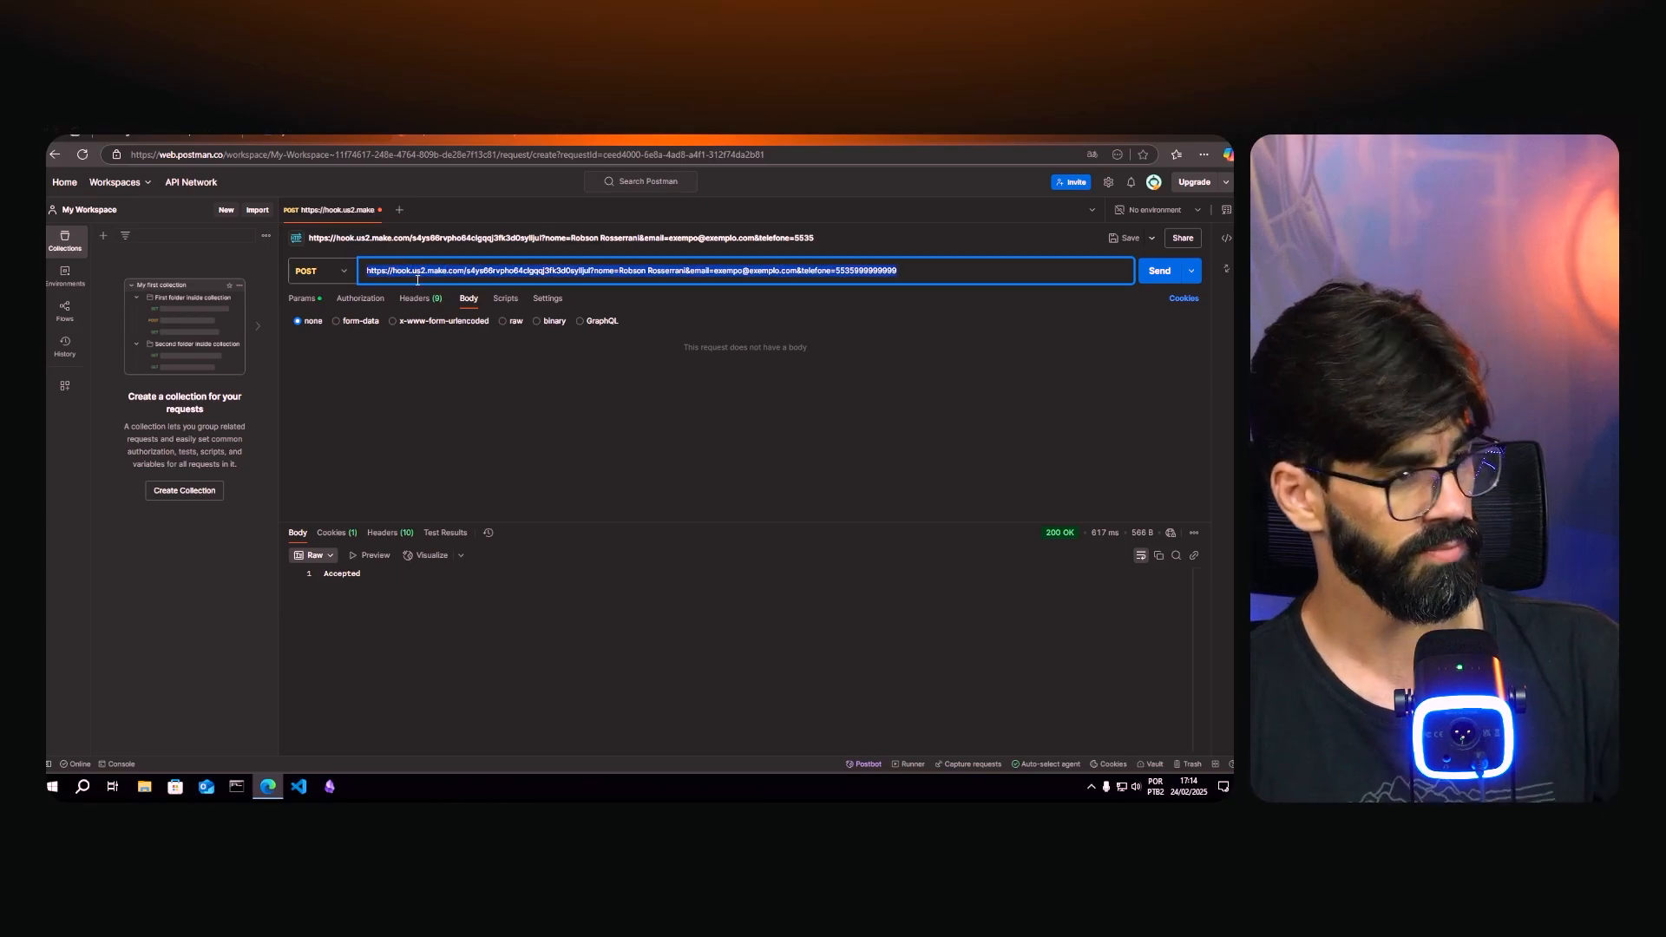
pyautogui.hotkey('ctrl', 'v')
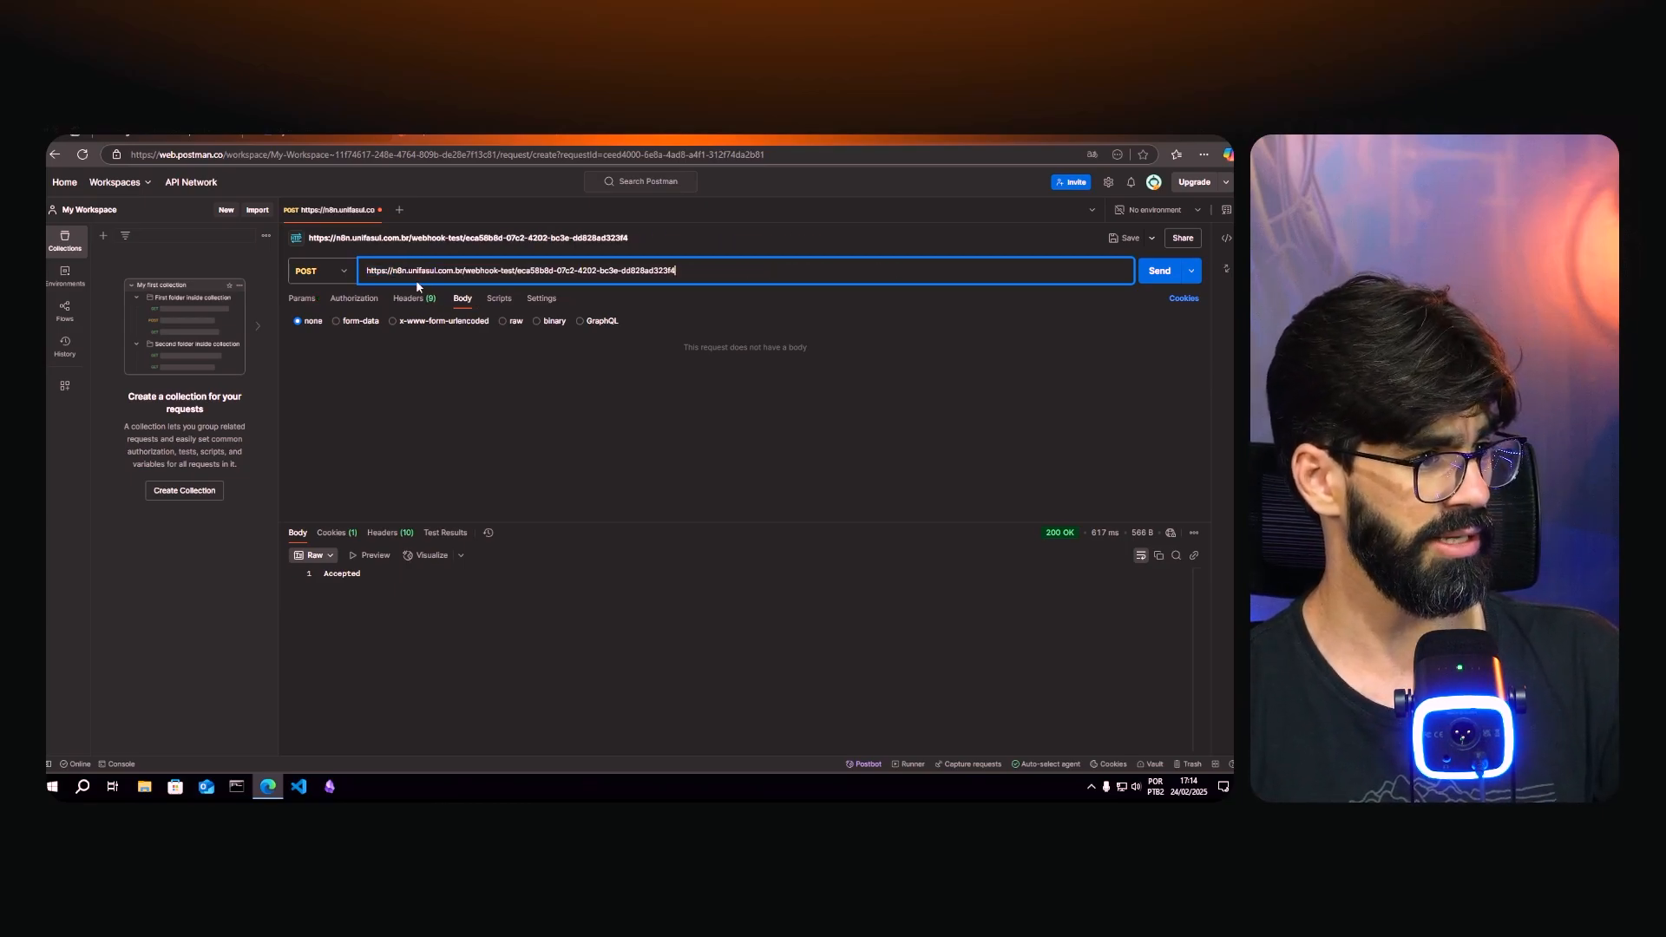
# - Add query parameters nome (a sample full name), email (a sample e-mail) and telefone (a sample phone number)
pyautogui.click(468, 356)
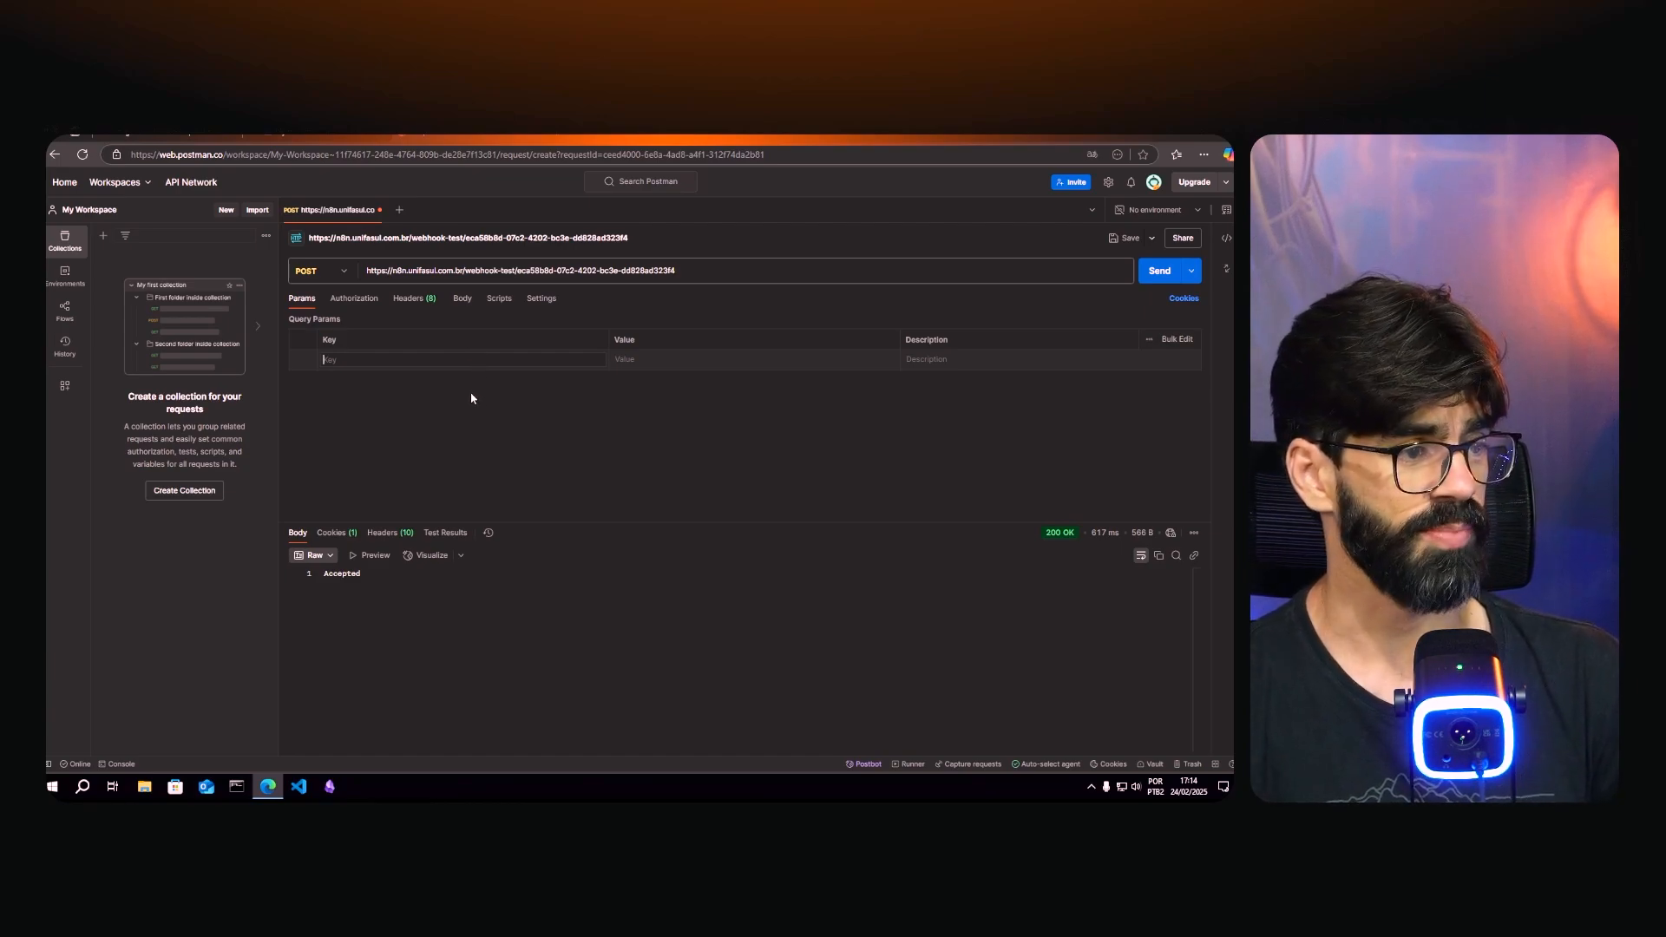
pyautogui.write('nome')
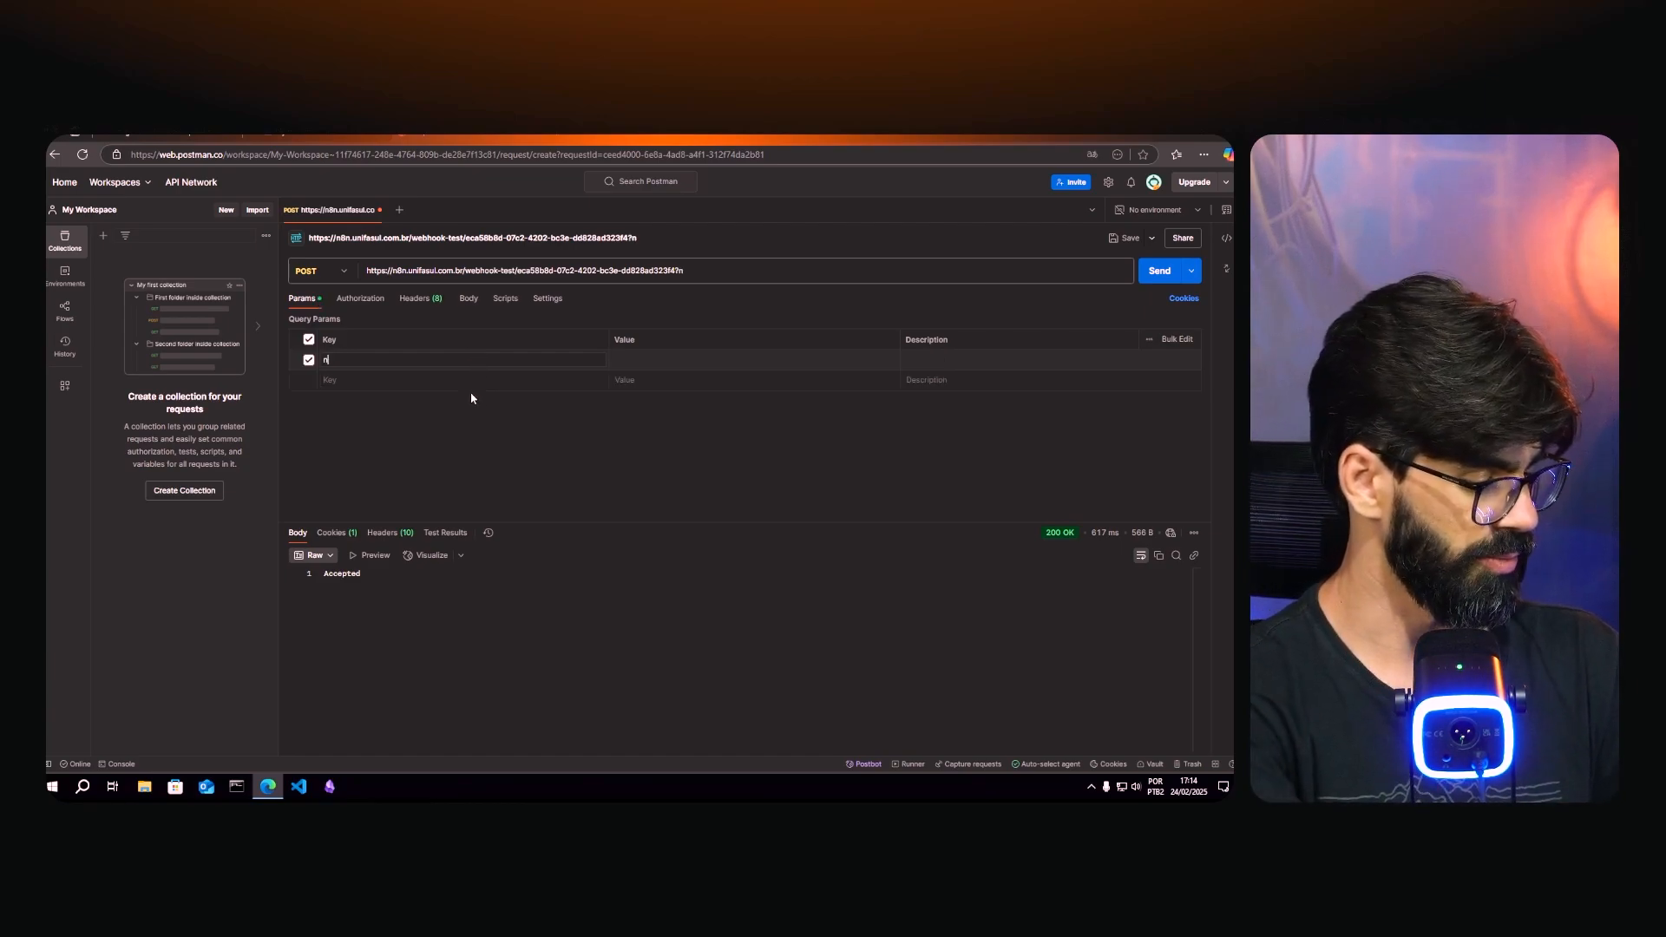
pyautogui.press('Tab')
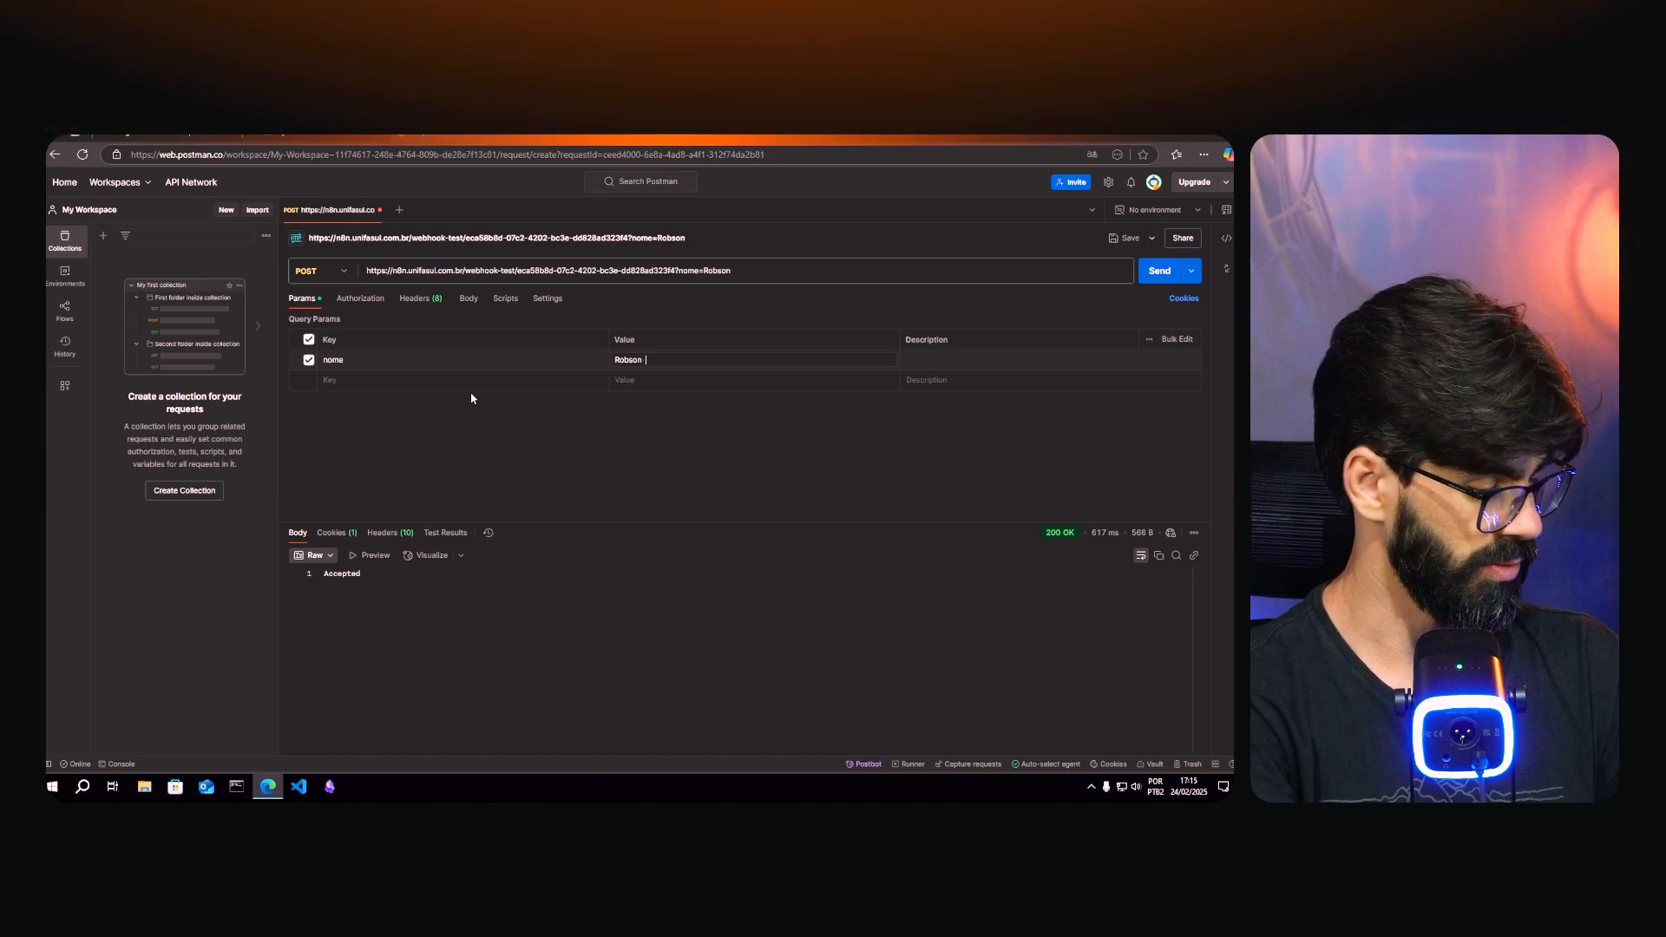
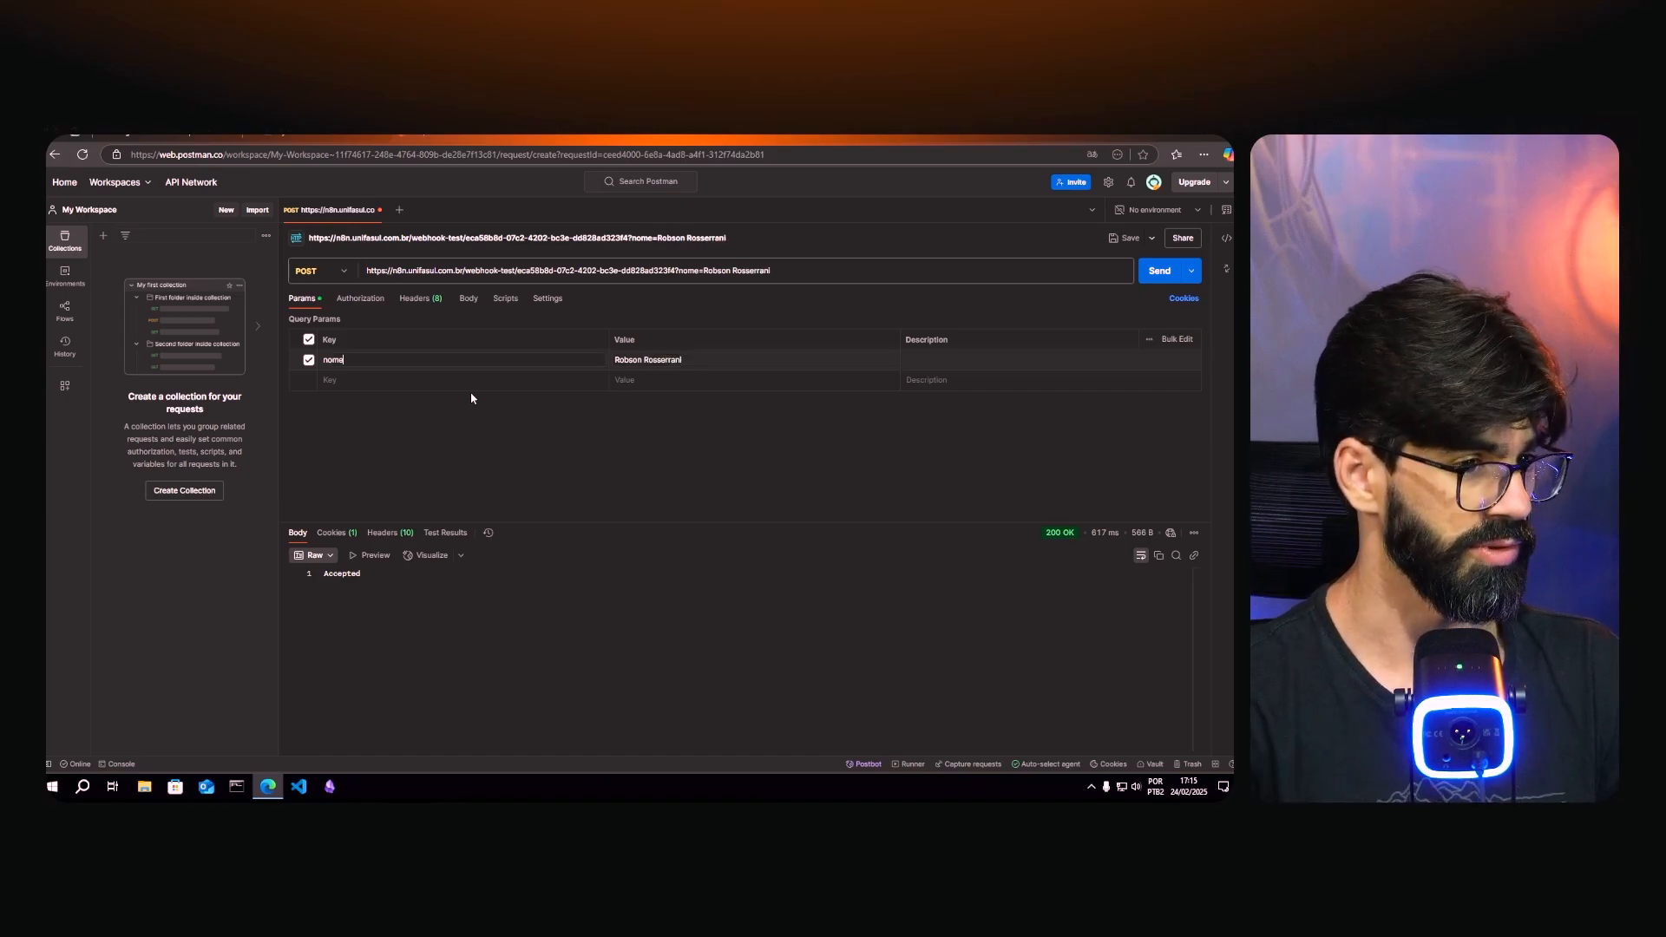
pyautogui.click(411, 362)
pyautogui.click(349, 380)
pyautogui.write('emai')
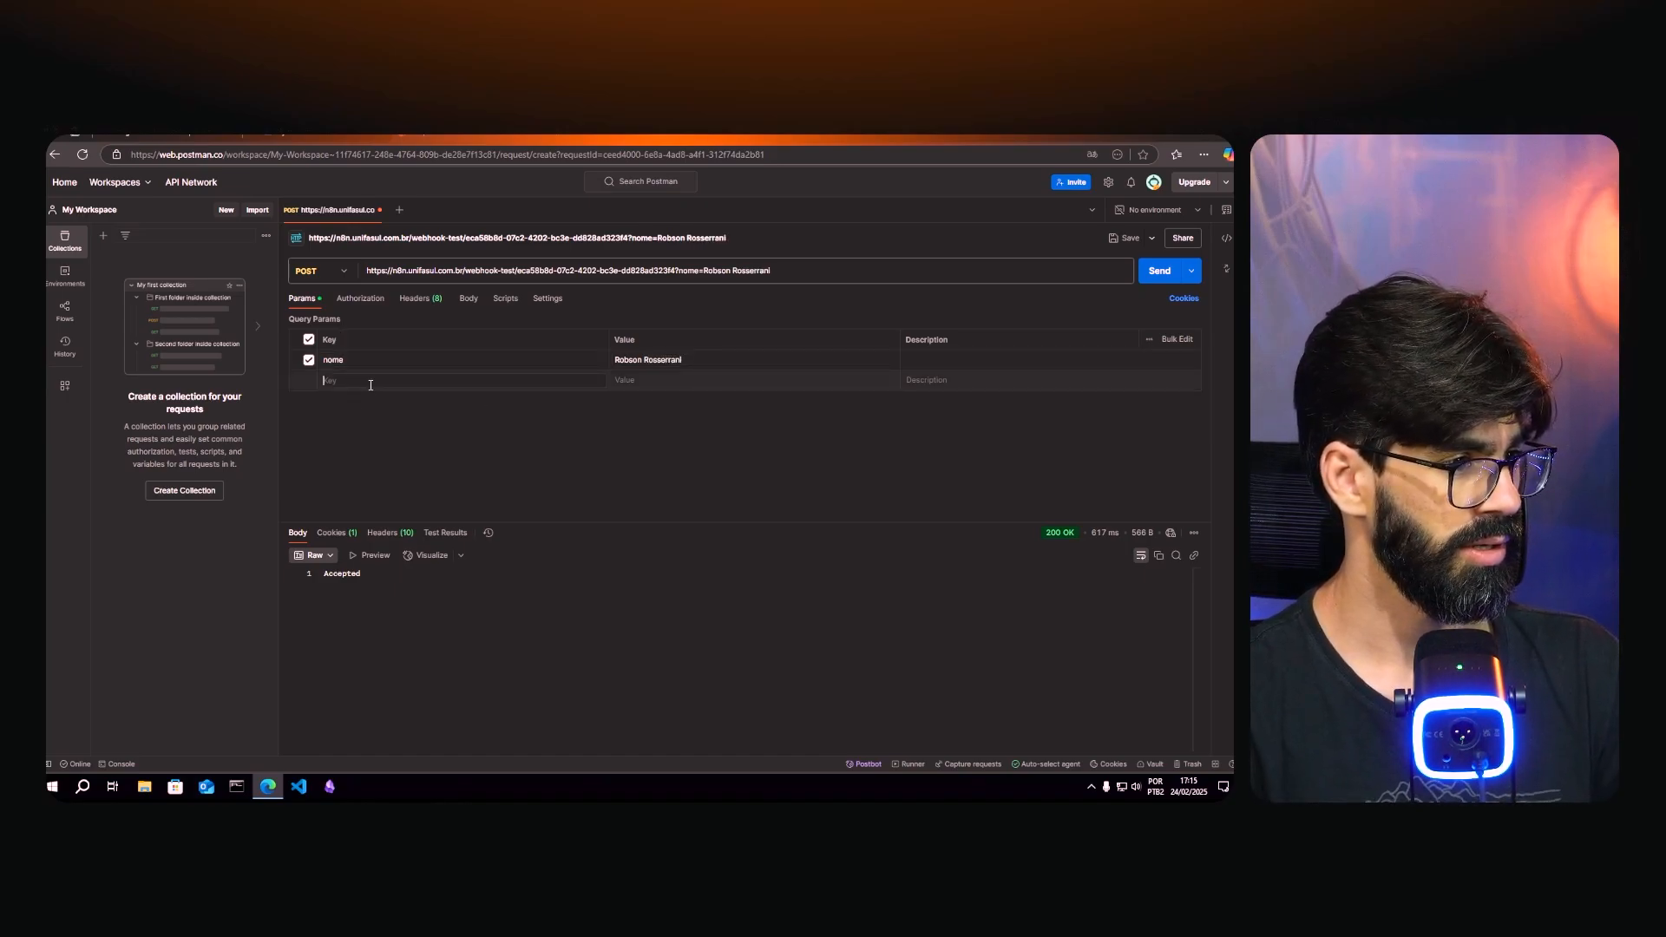
pyautogui.write('l')
pyautogui.press('Tab')
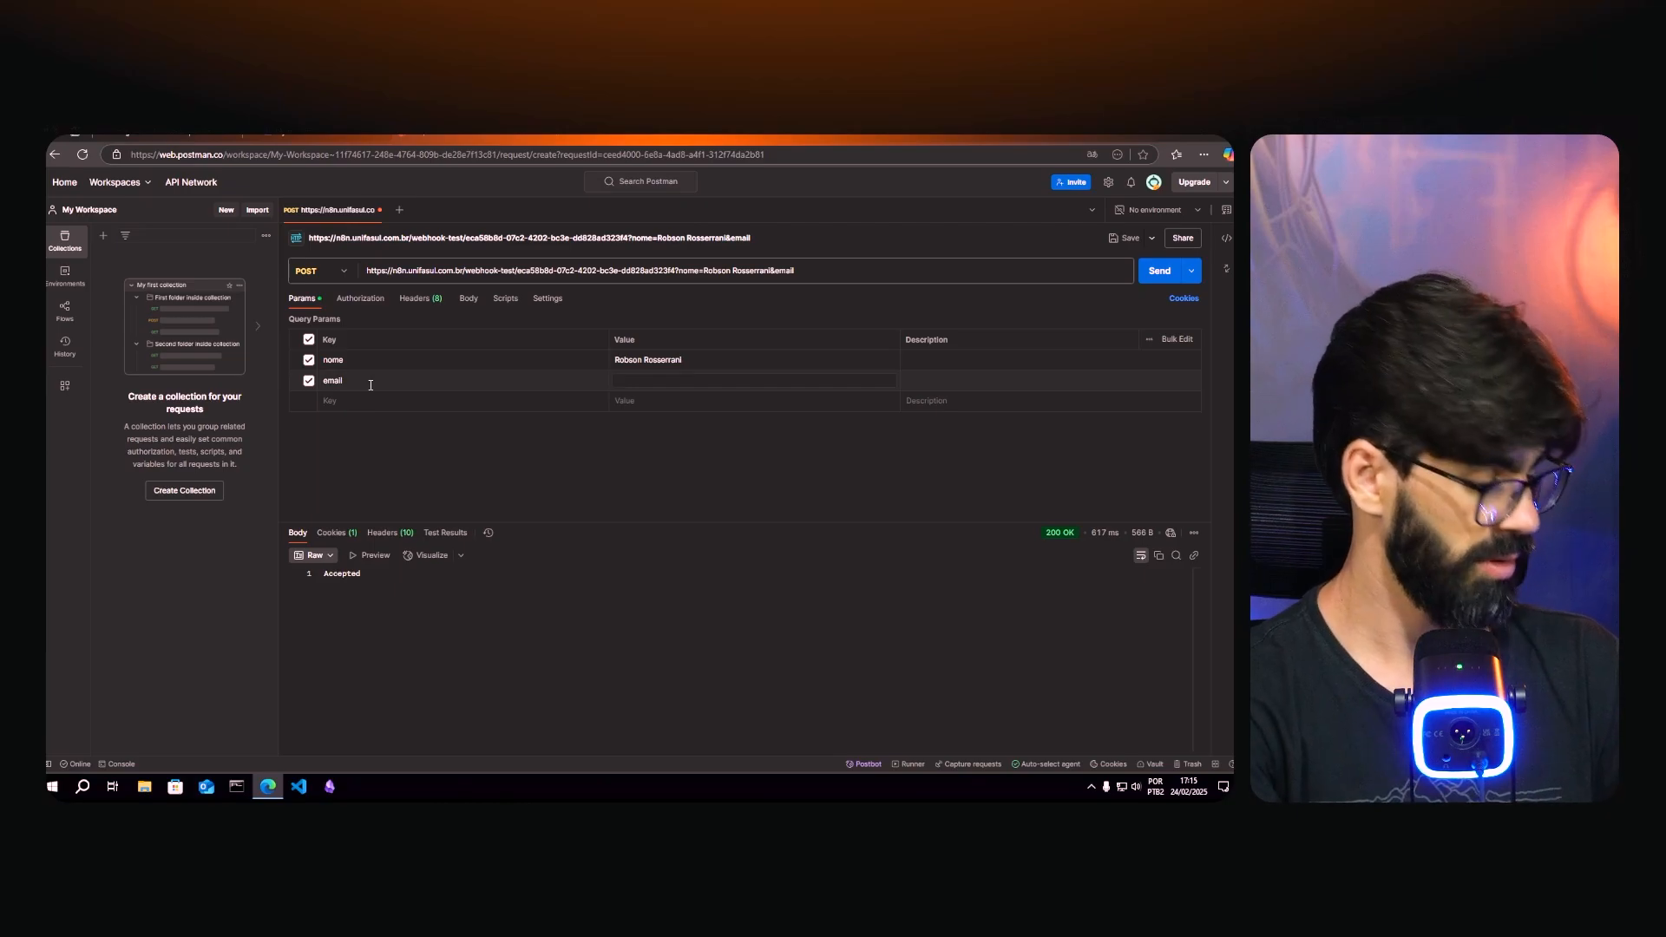
pyautogui.write('exemplo@')
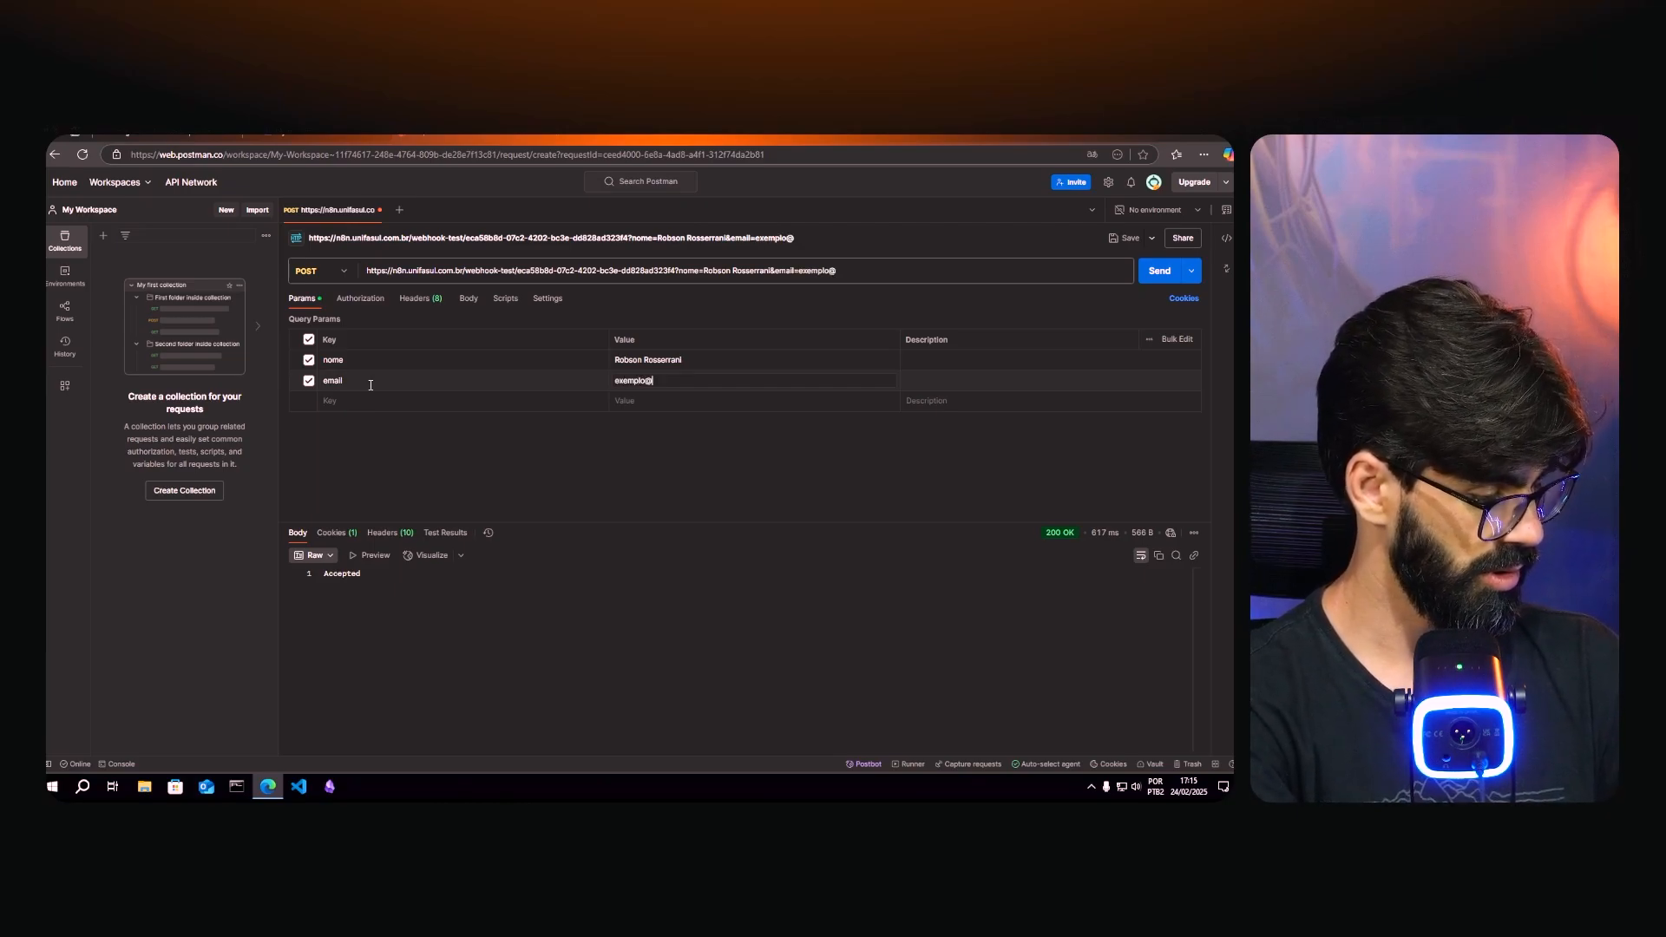
pyautogui.write('exemplo.com')
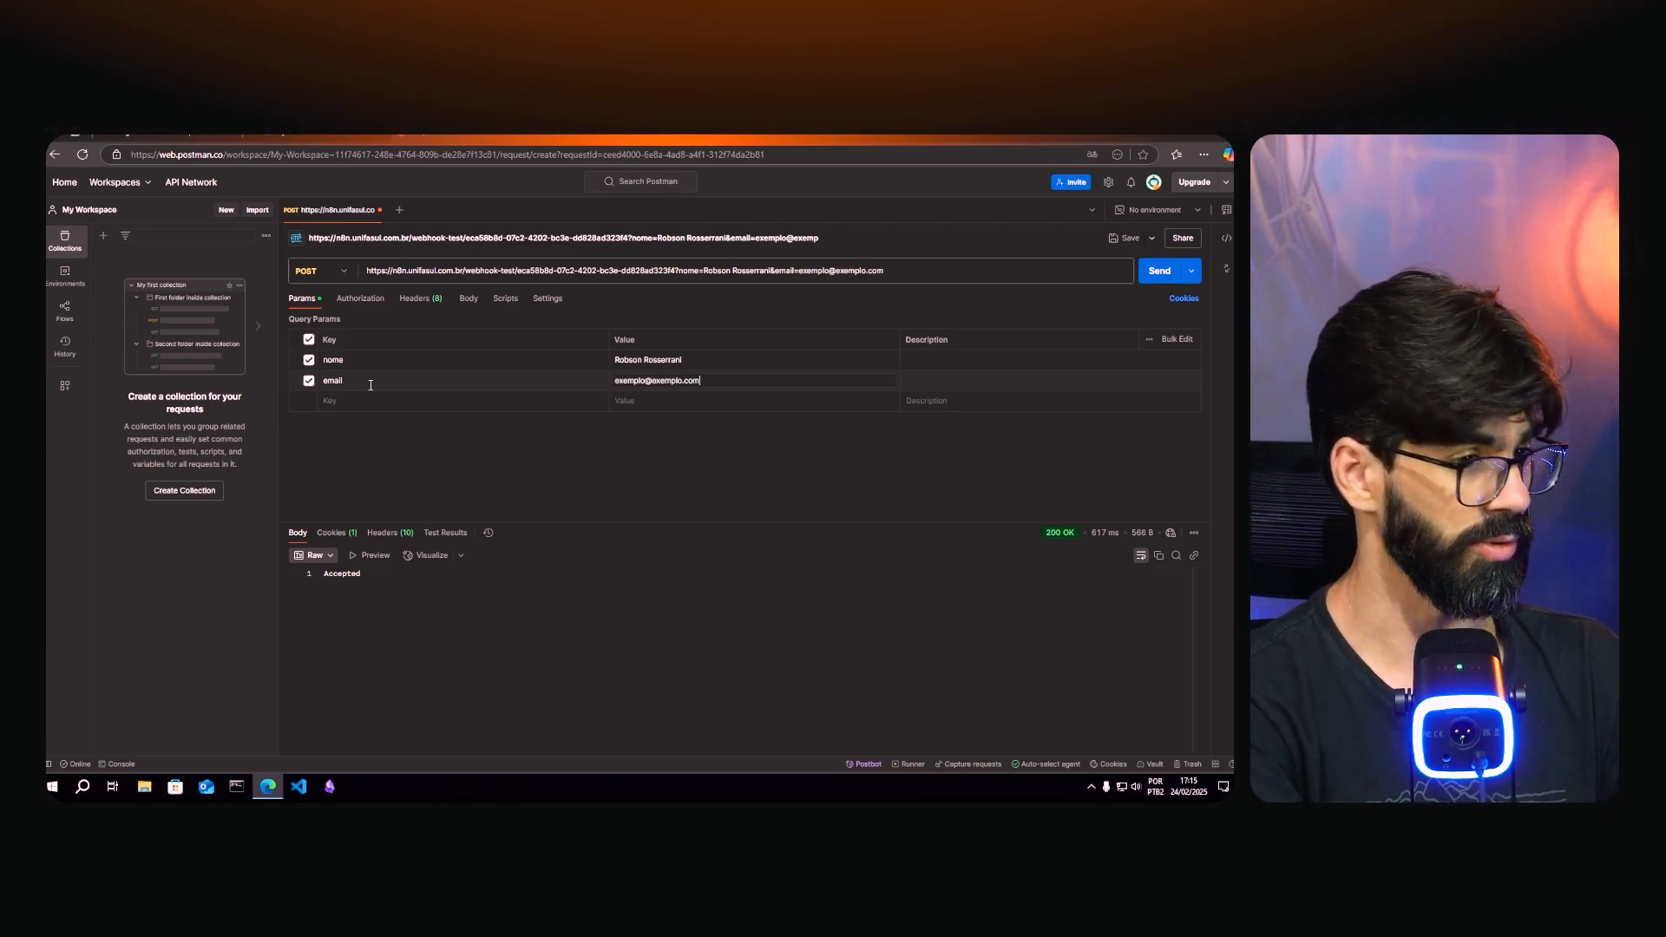
pyautogui.click(363, 403)
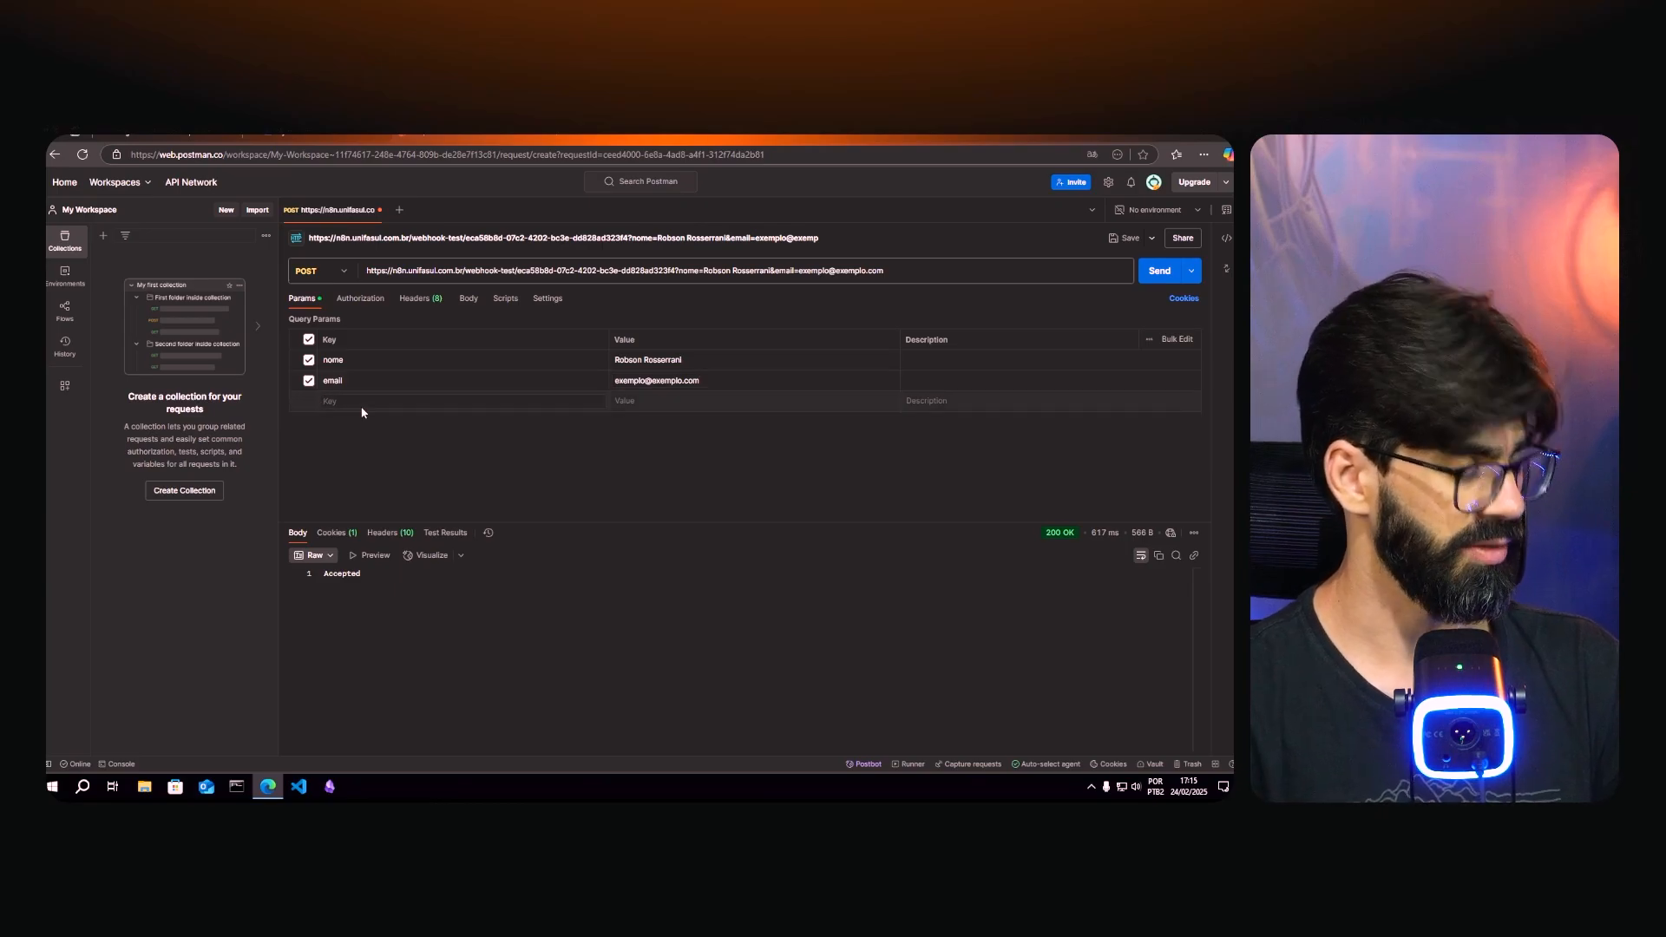
pyautogui.write('telefone')
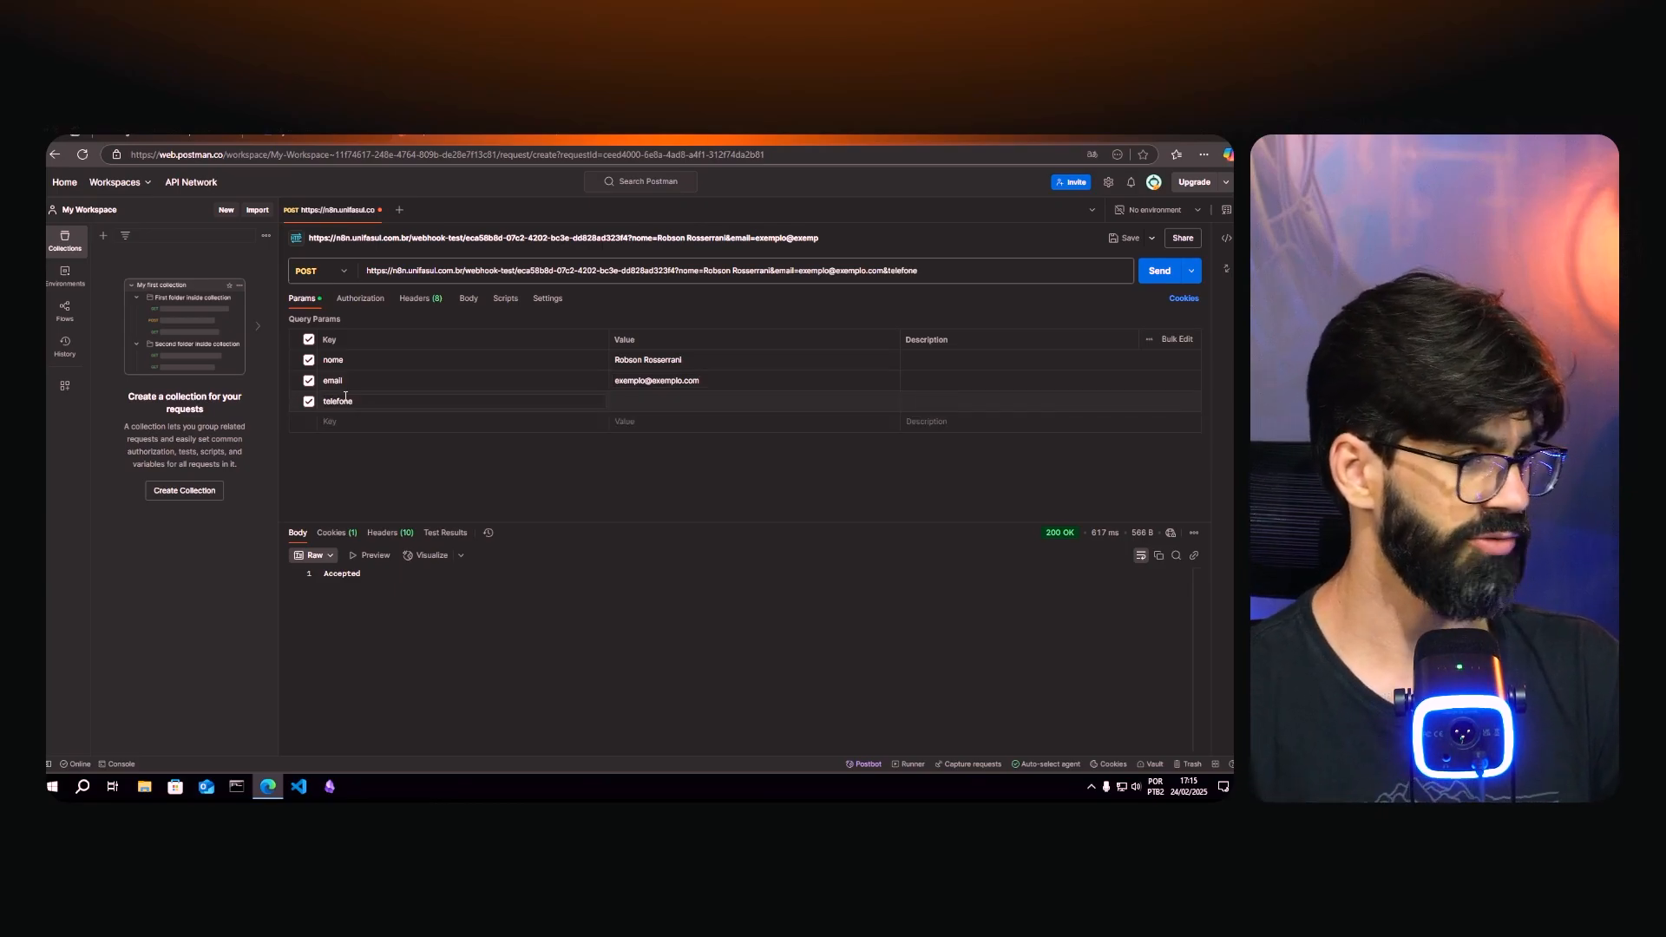
pyautogui.write('=553599999')
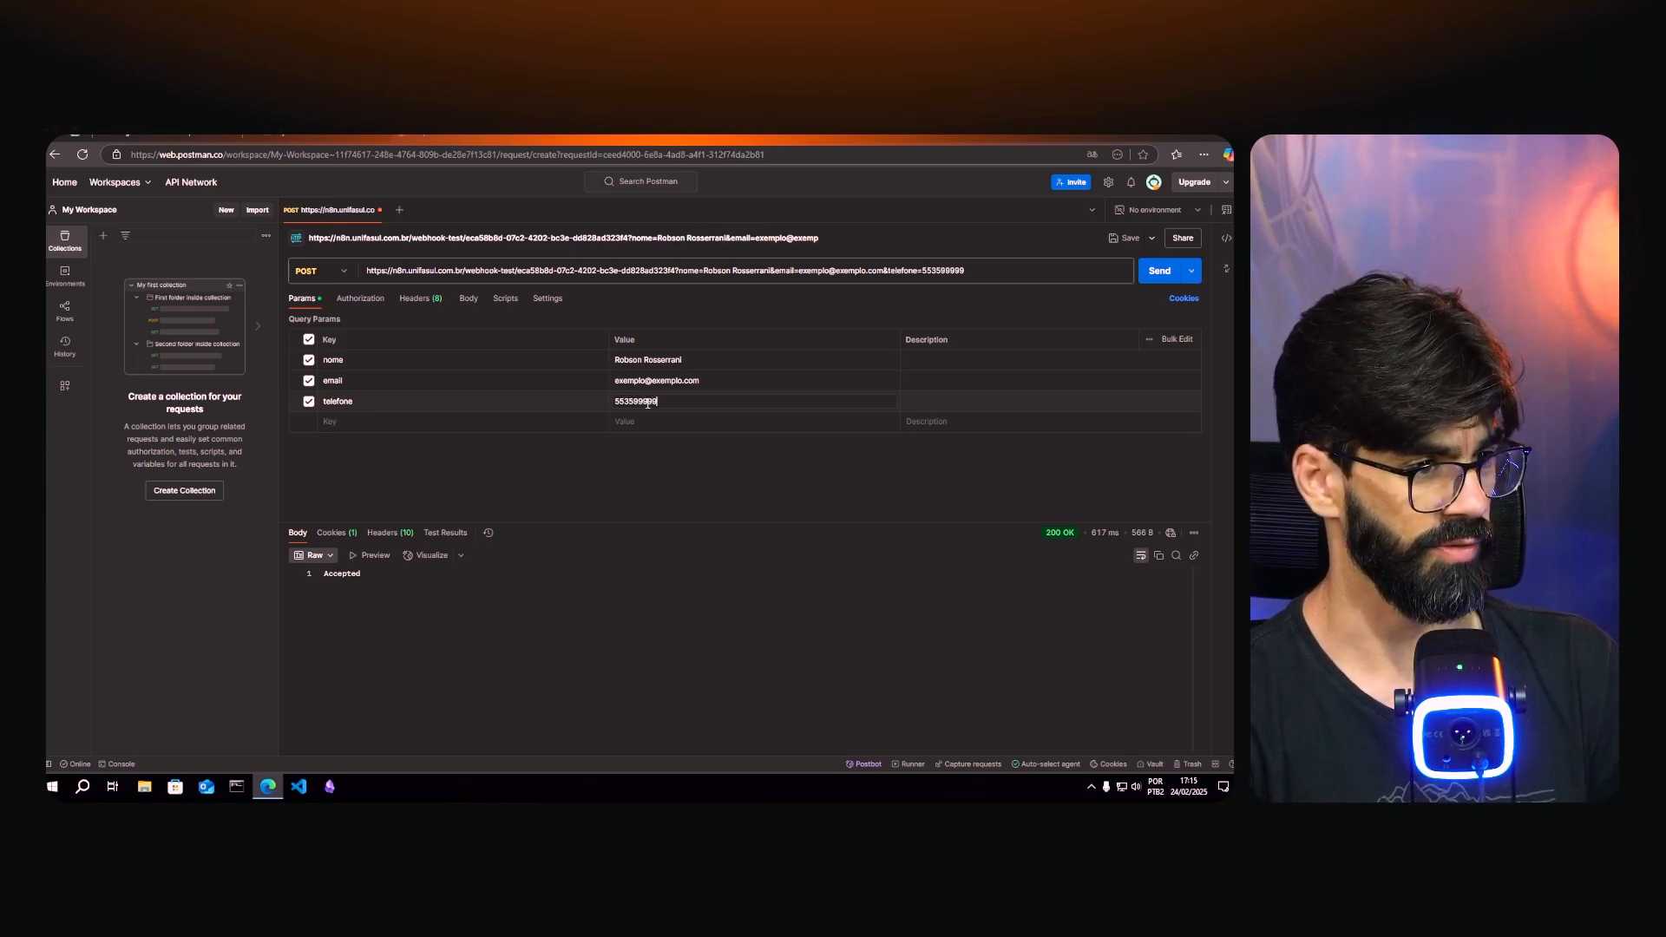
pyautogui.write('9999')
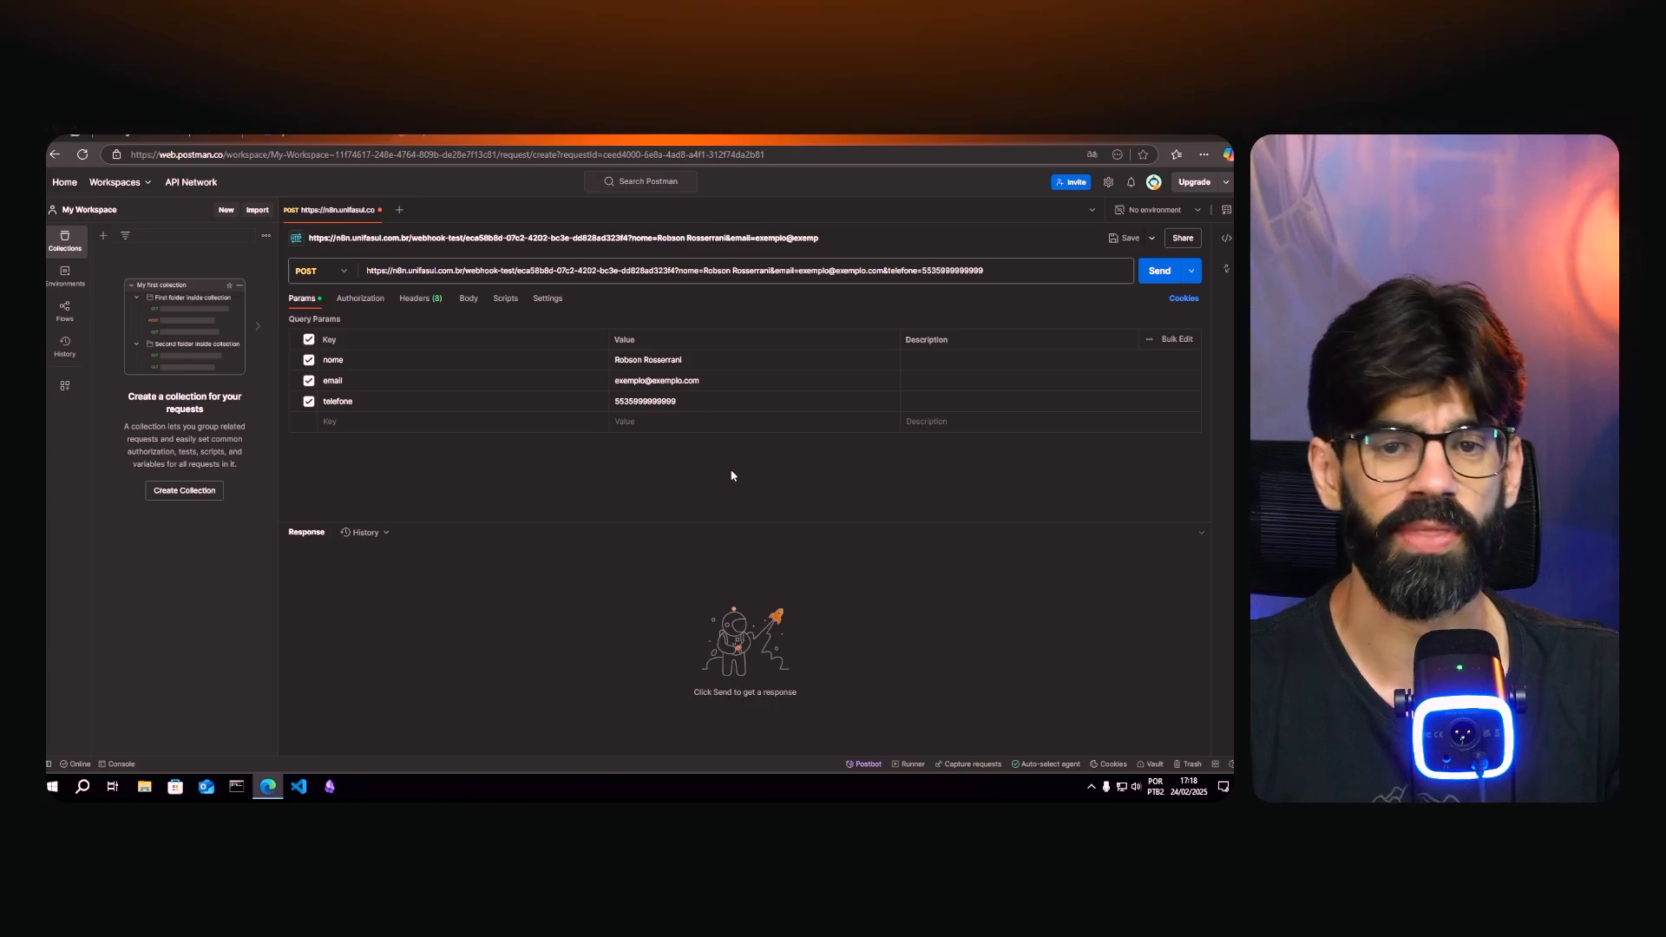
# - Set the Postman request method to GET and return to n8n's listening Webhook node
pyautogui.click(332, 270)
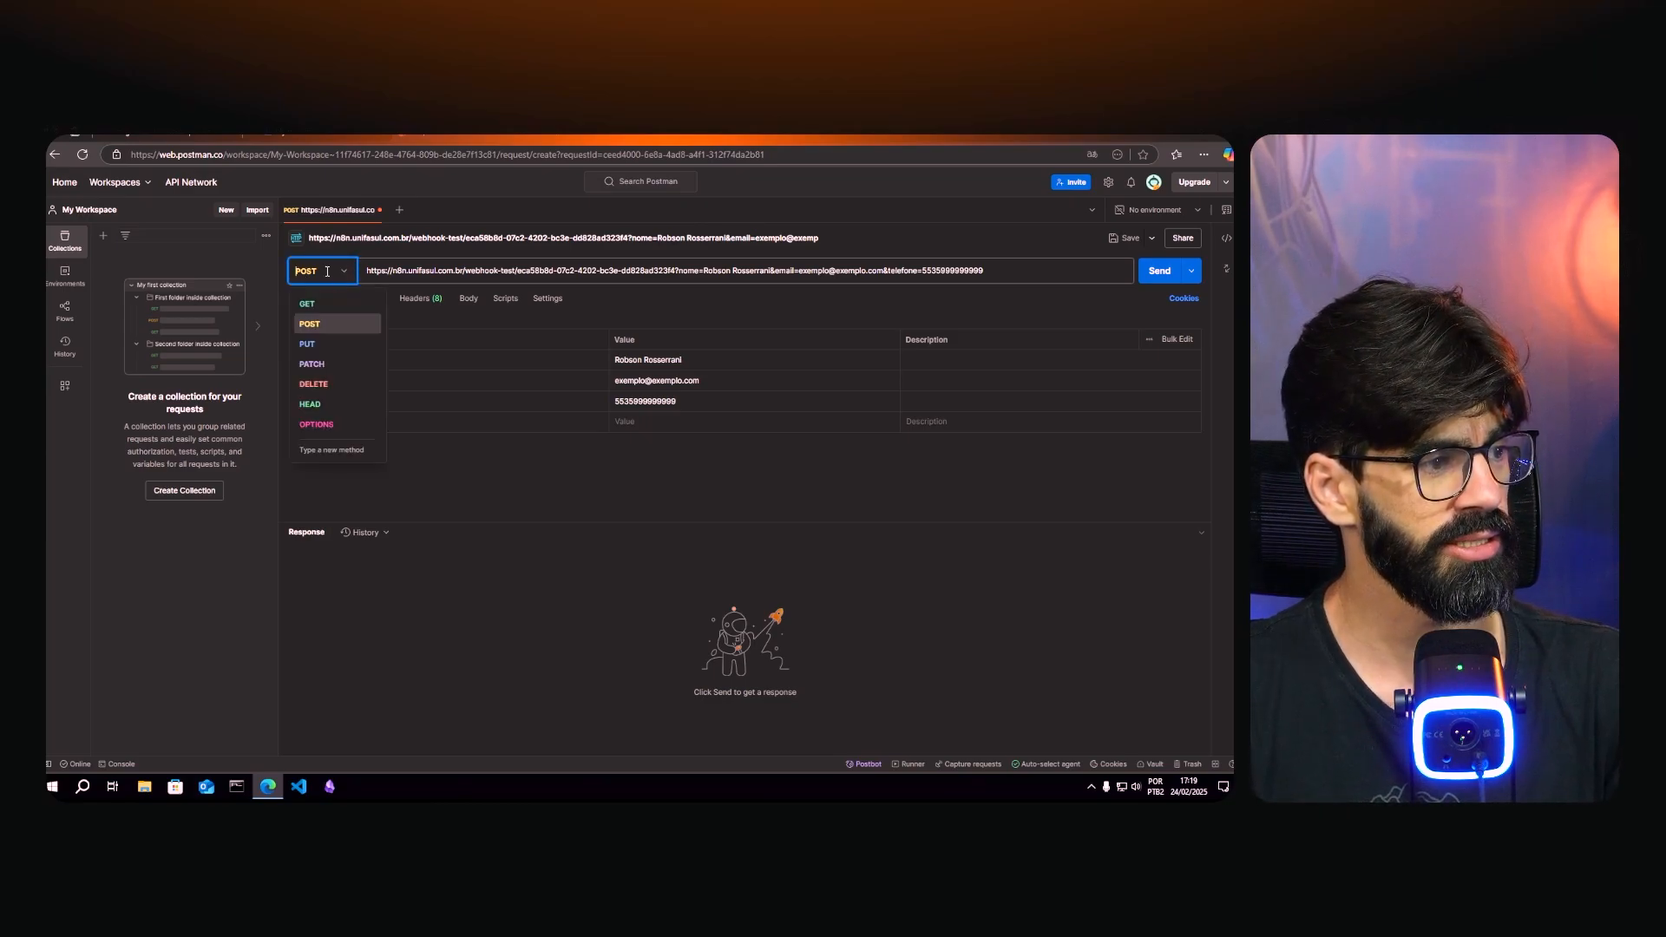
pyautogui.click(305, 310)
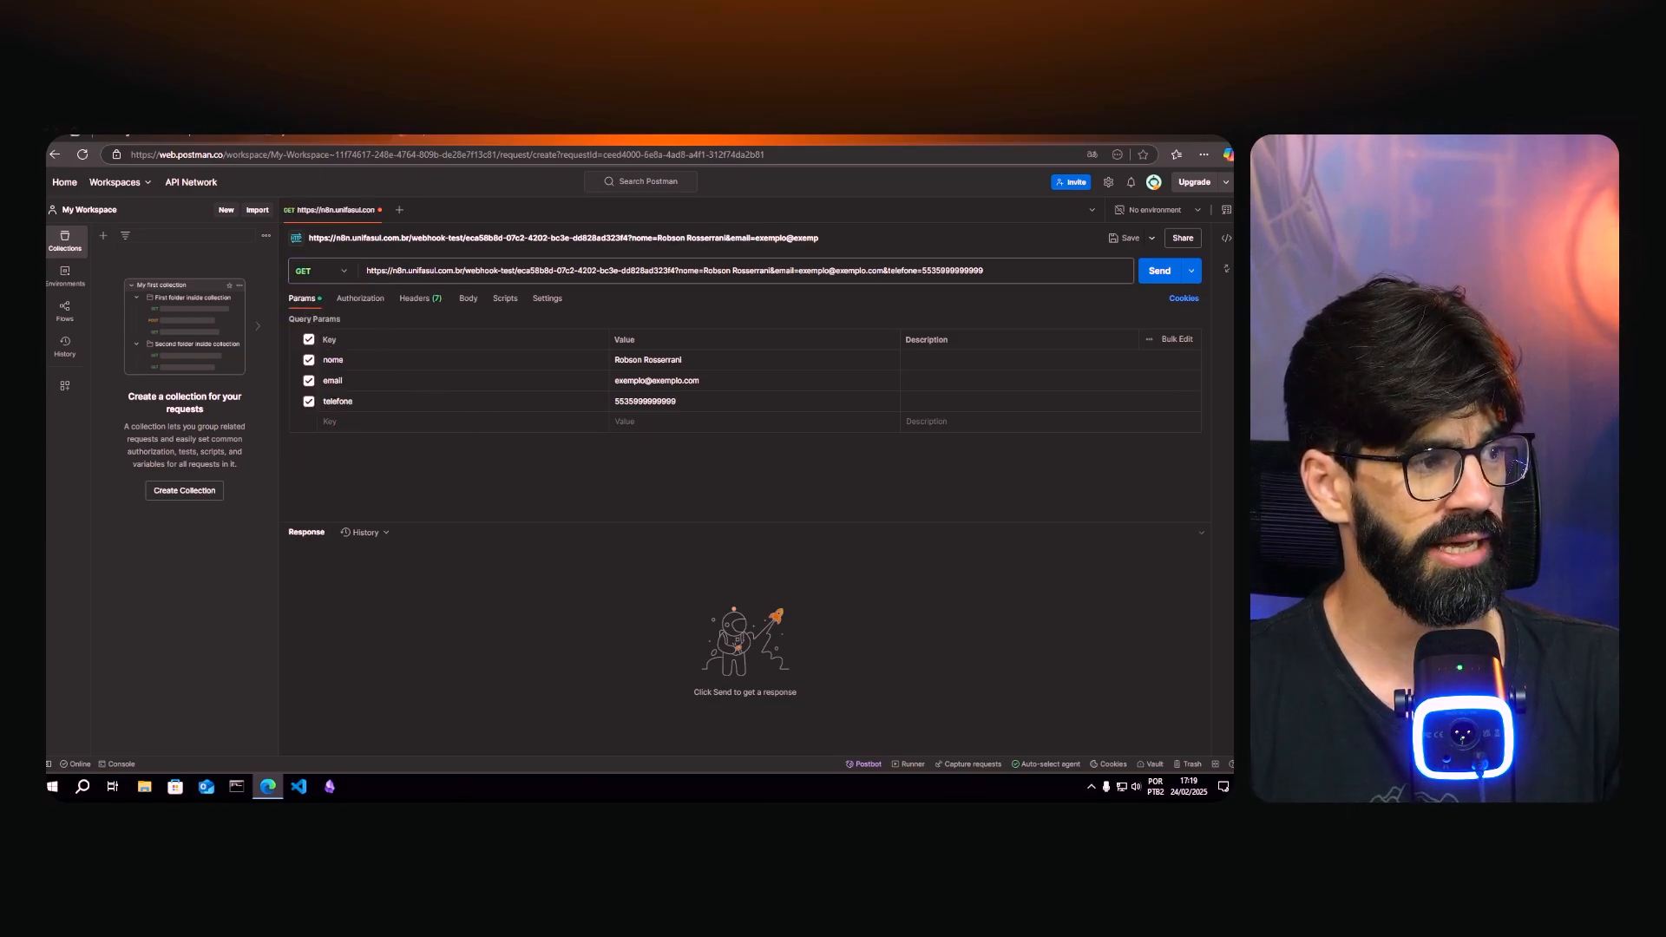
pyautogui.click(200, 136)
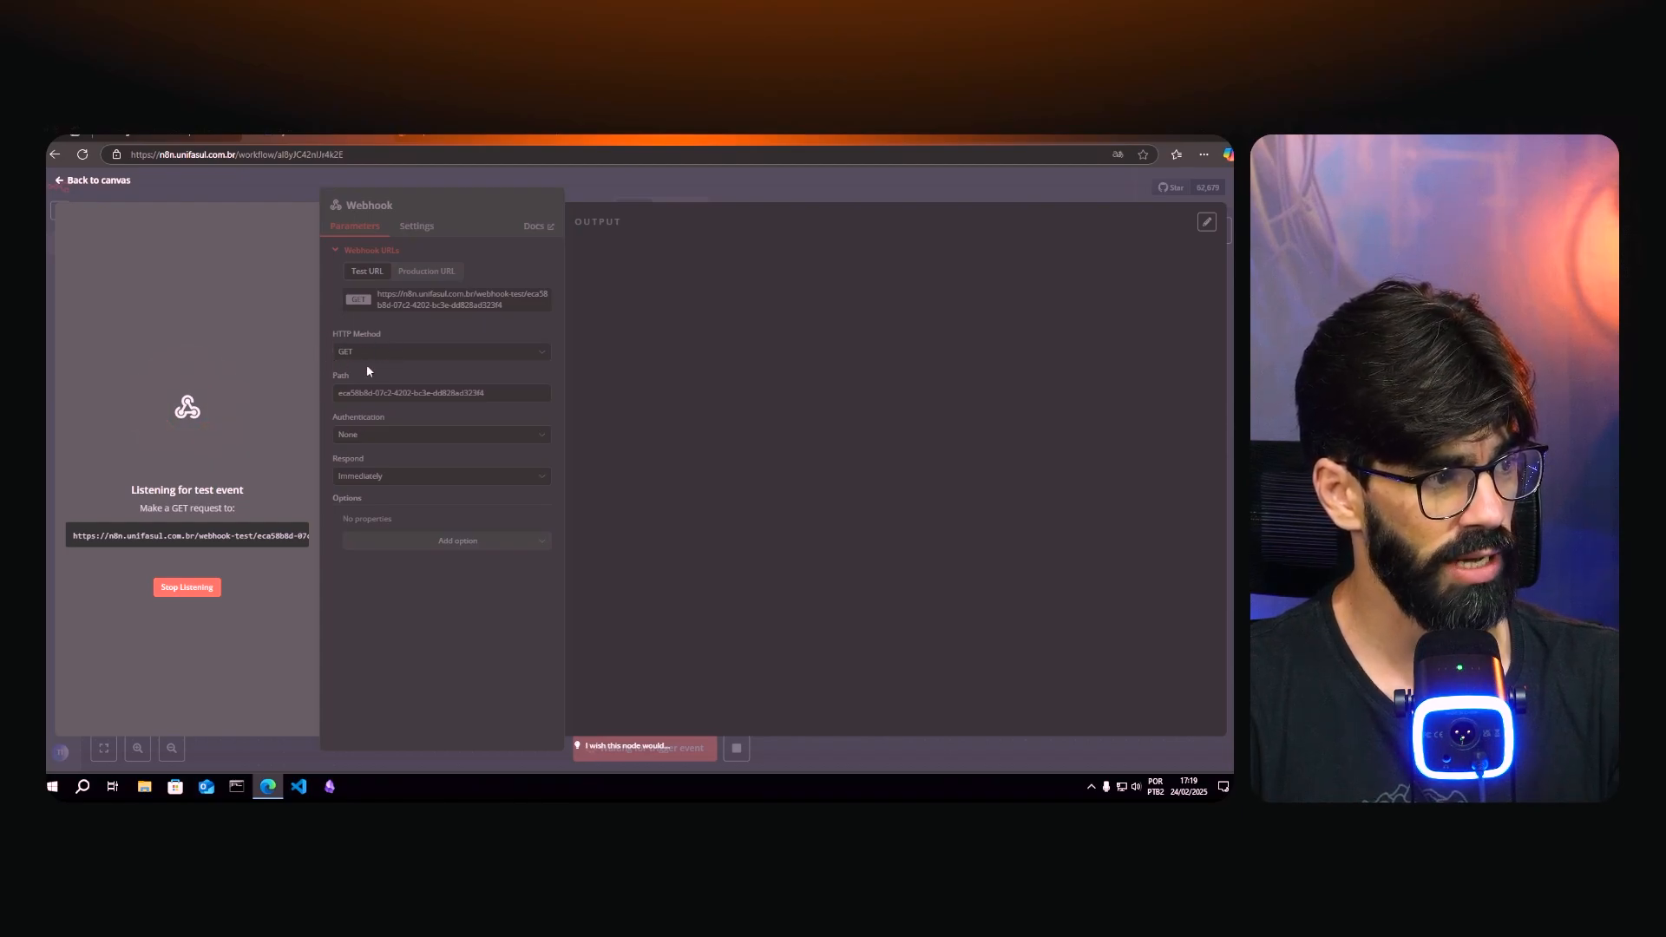
# - Send the GET request, get 200 OK 'Workflow was started', and view the nome, email, telefone values in n8n
pyautogui.click(334, 137)
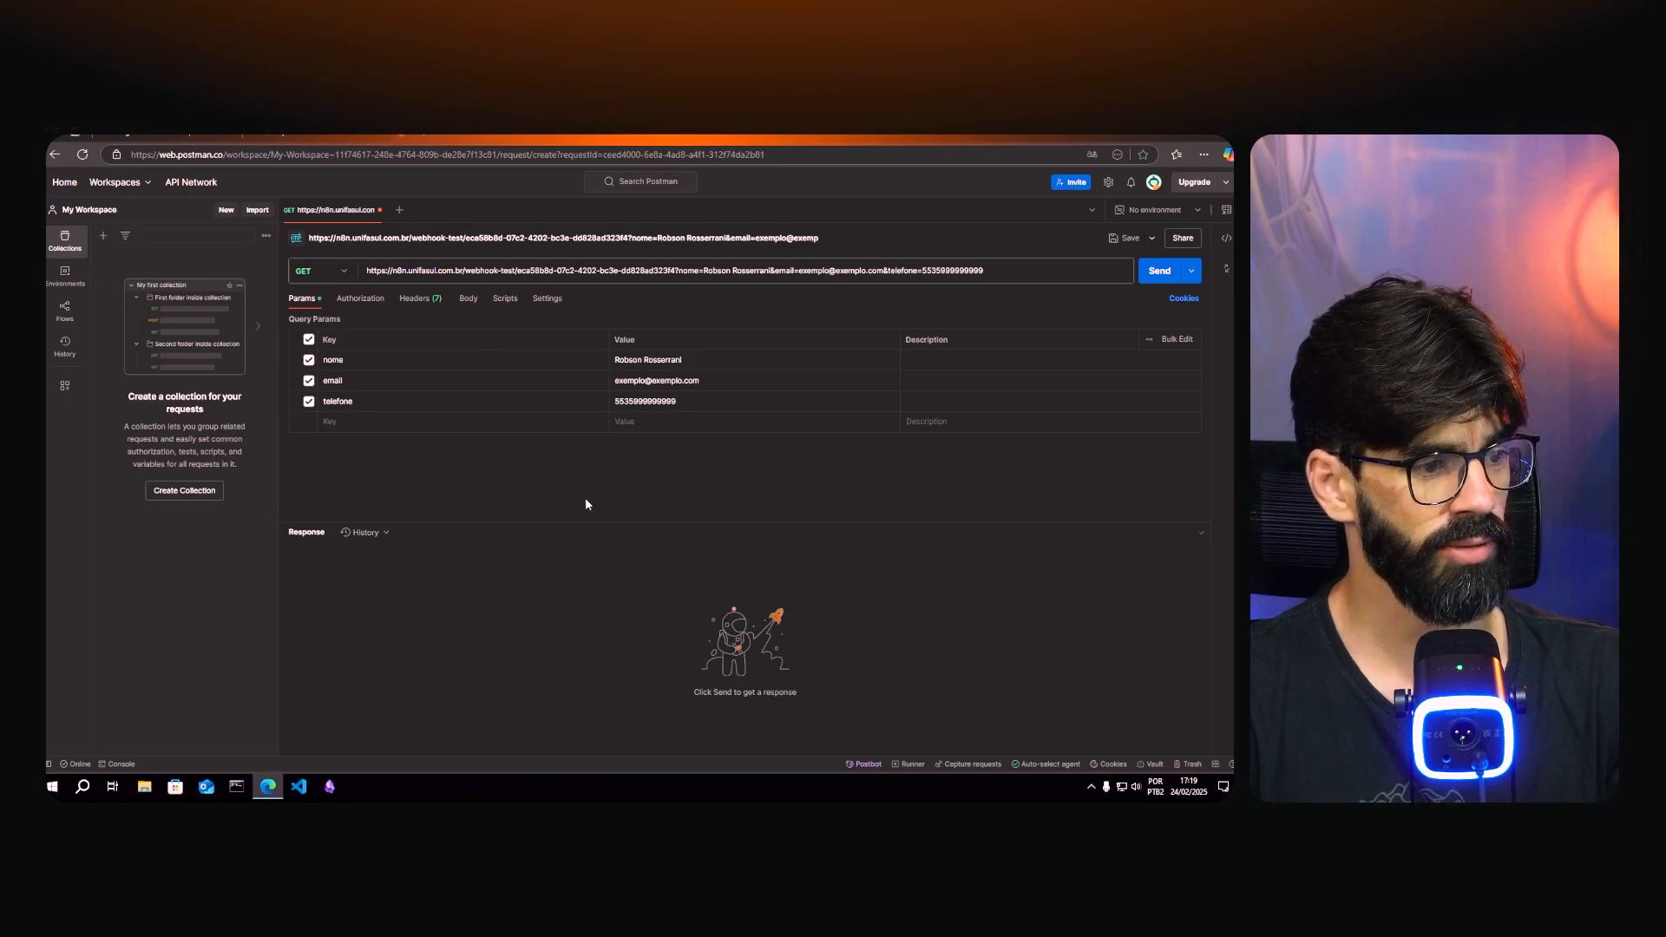
pyautogui.click(1158, 271)
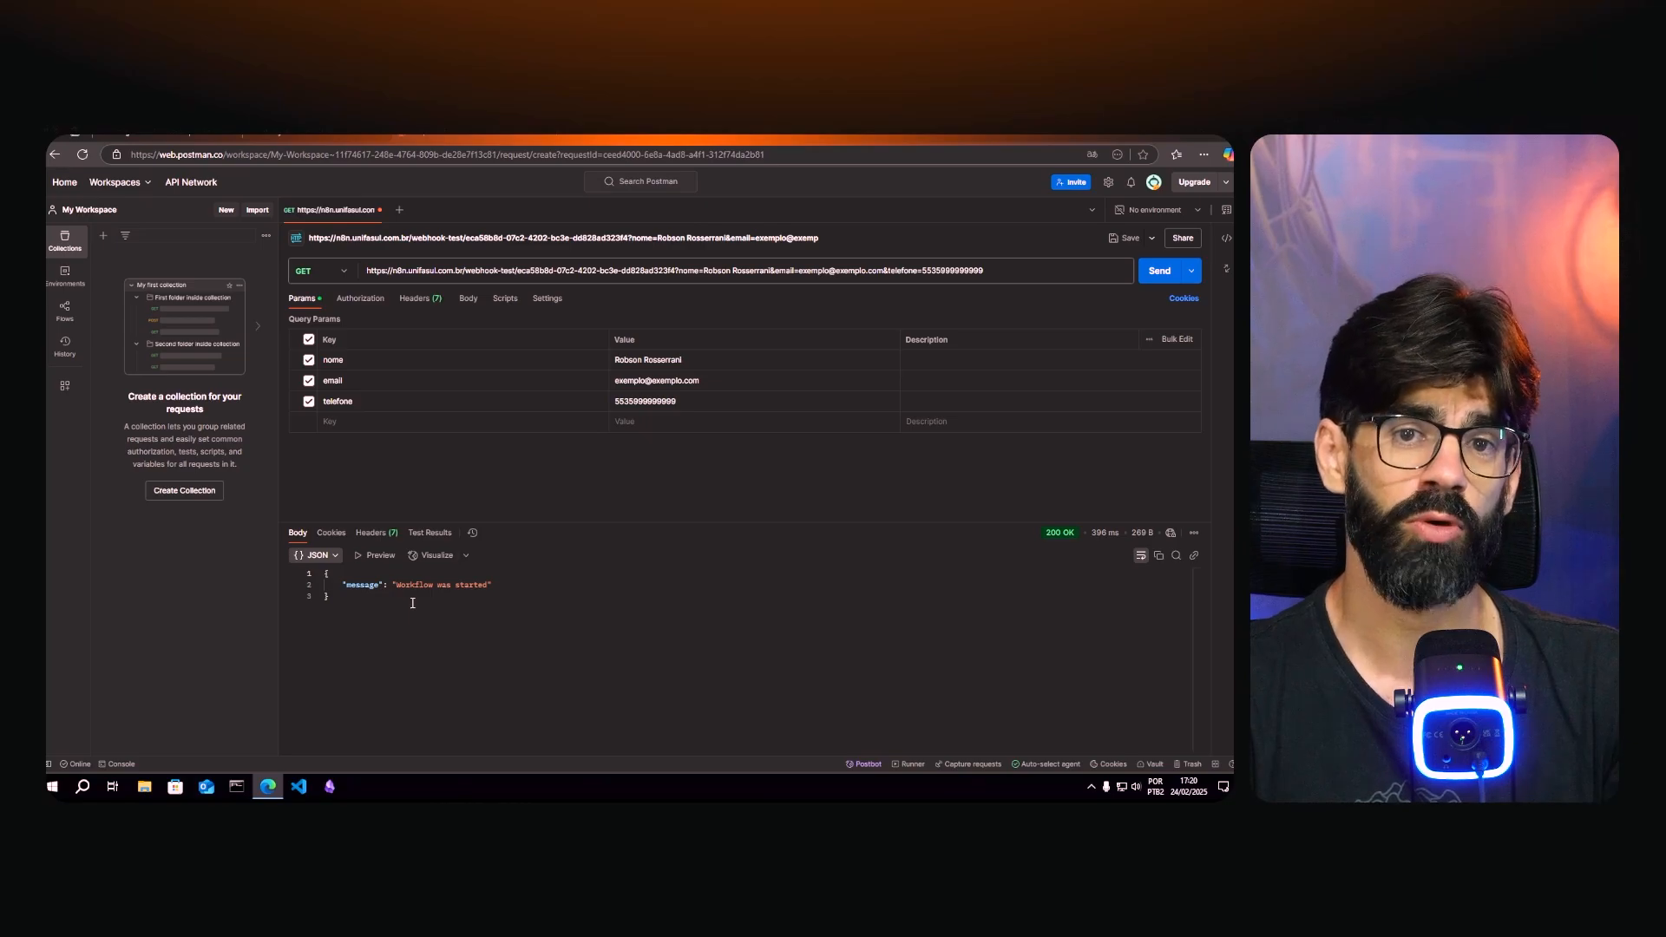
pyautogui.click(318, 136)
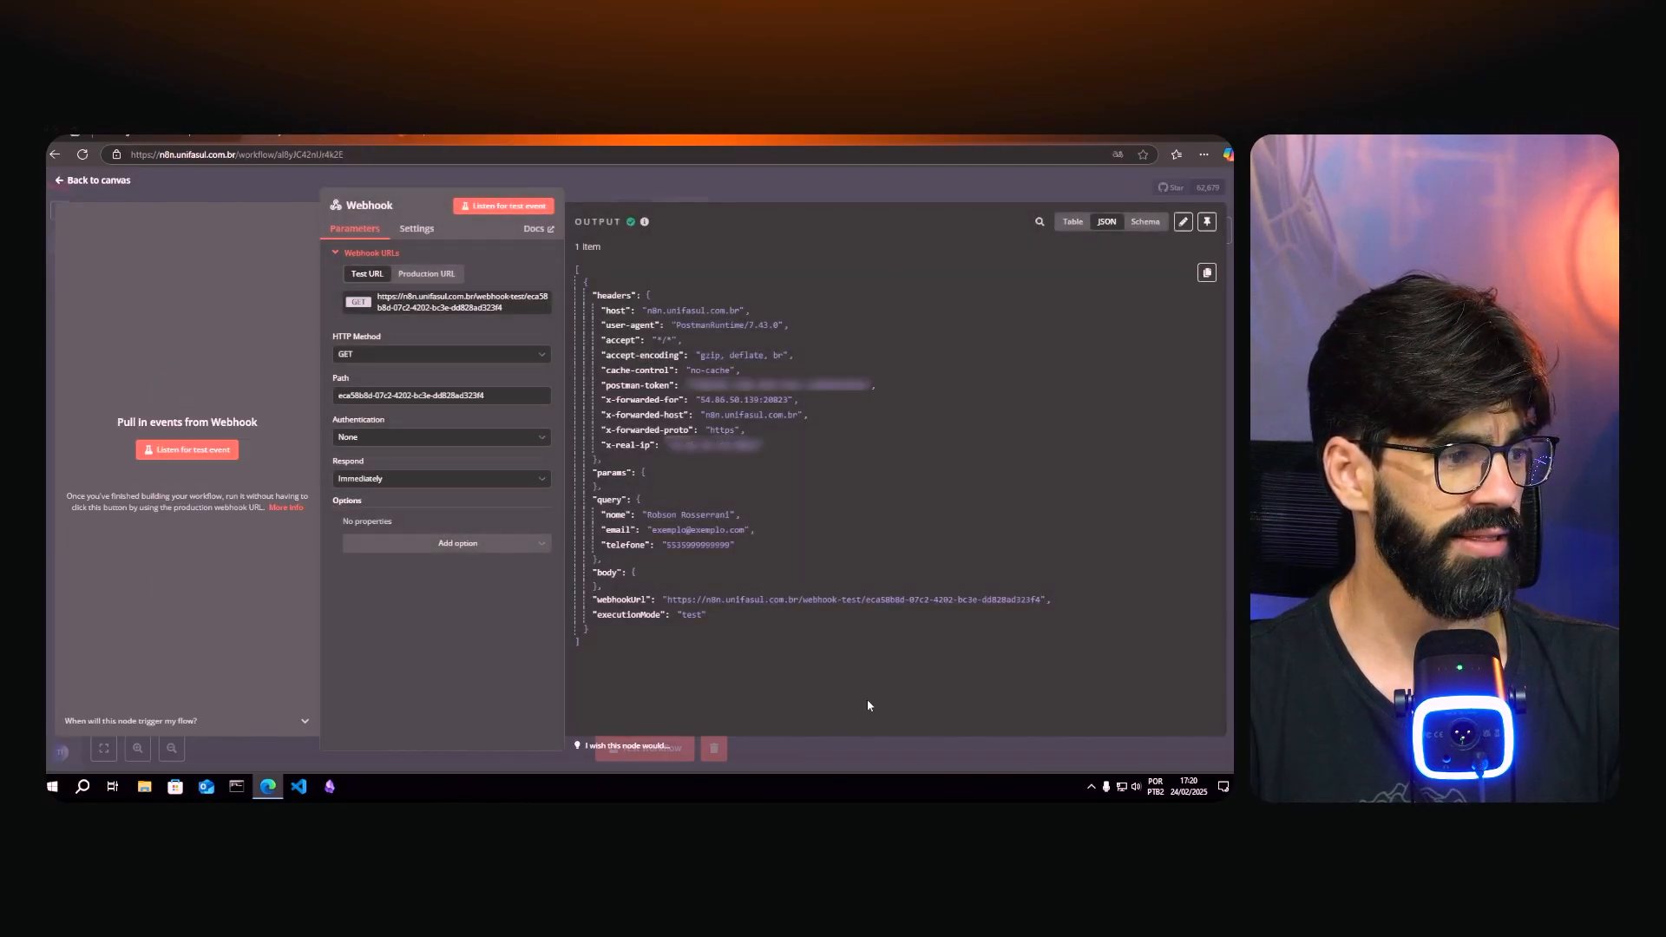
# - Highlight the query block and the nome, email and telefone lines in the Webhook output JSON
pyautogui.moveTo(598, 502); pyautogui.dragTo(757, 549)
pyautogui.click(656, 531)
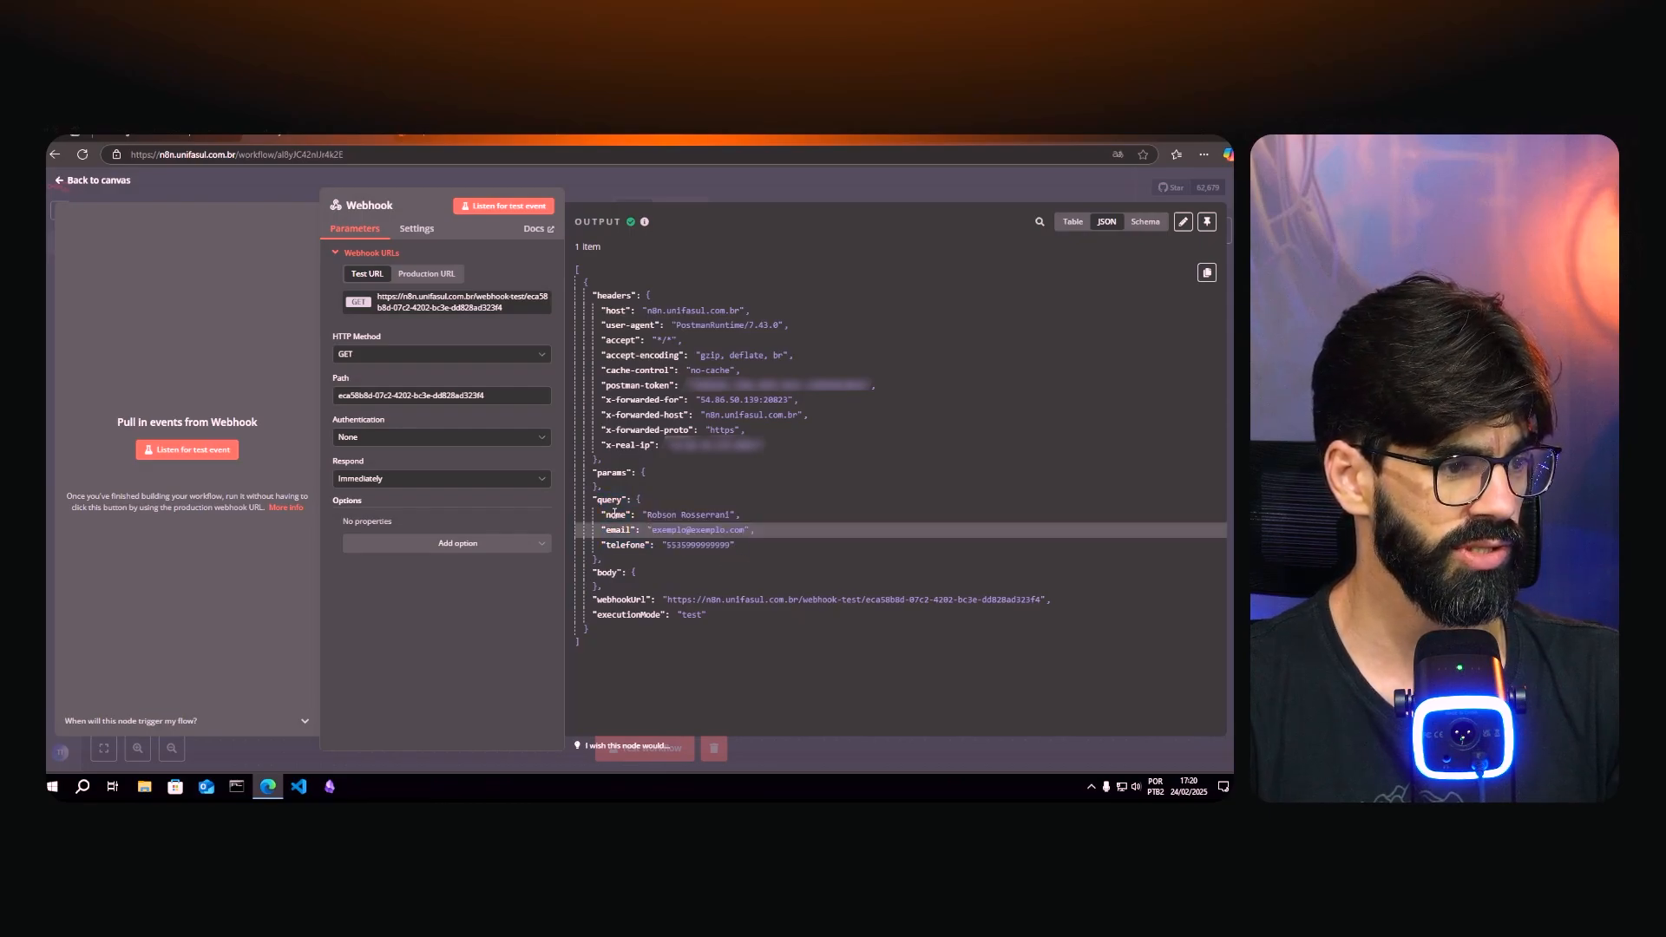
pyautogui.moveTo(610, 512); pyautogui.dragTo(755, 518)
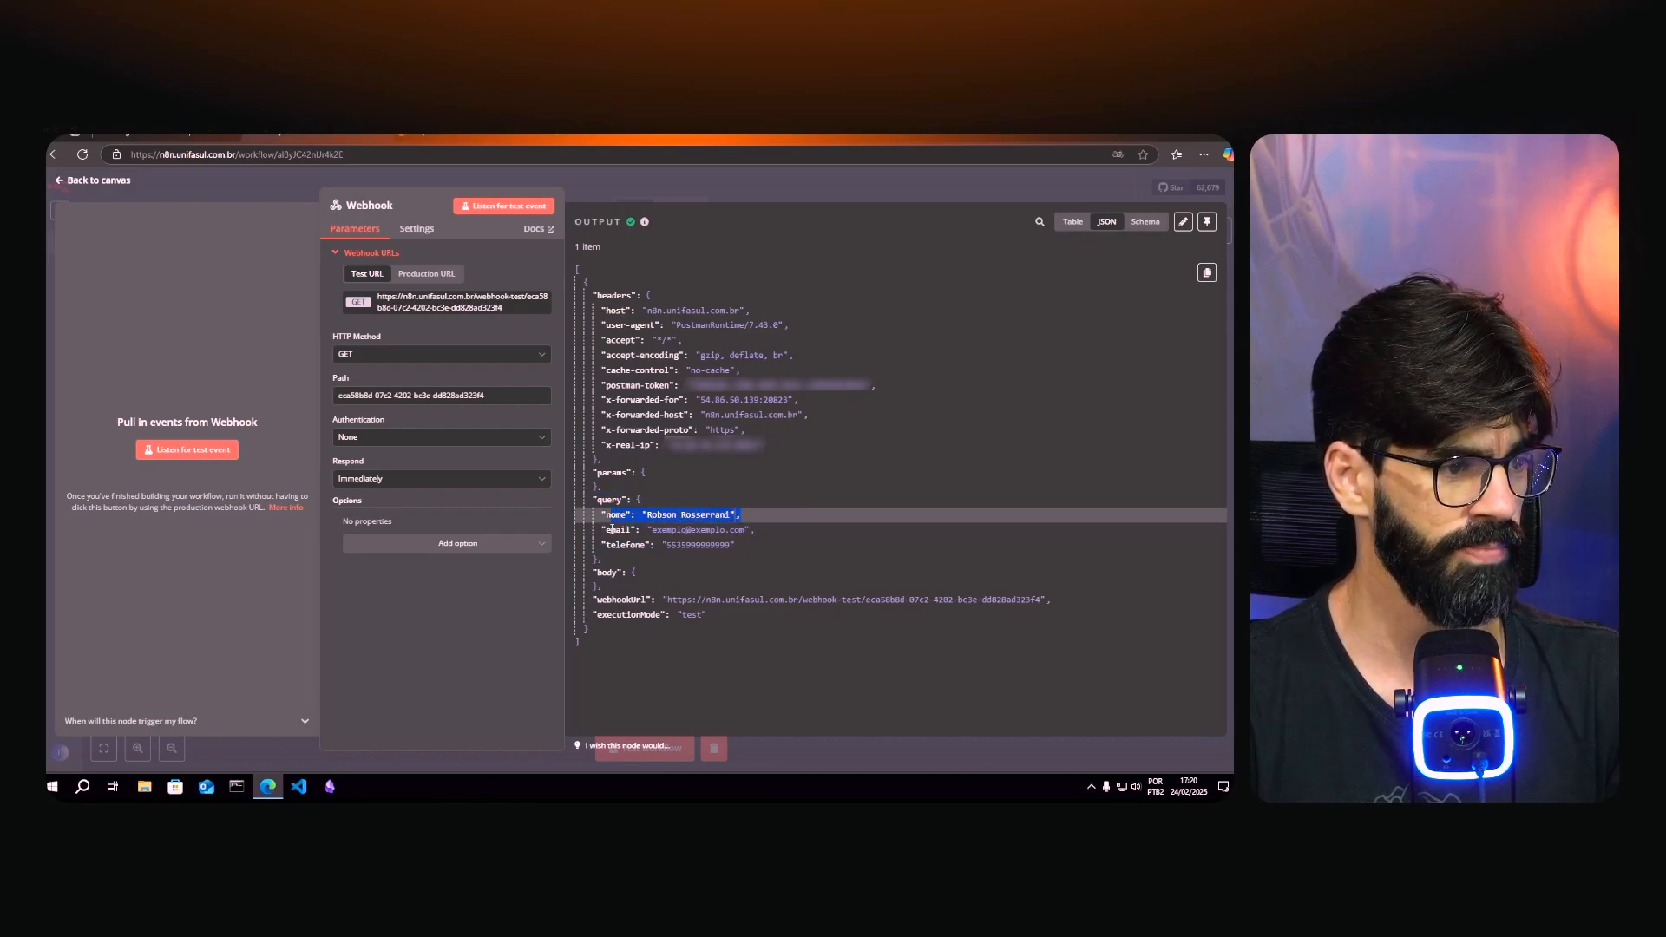
pyautogui.moveTo(610, 531); pyautogui.dragTo(739, 535)
pyautogui.moveTo(613, 545); pyautogui.dragTo(726, 546)
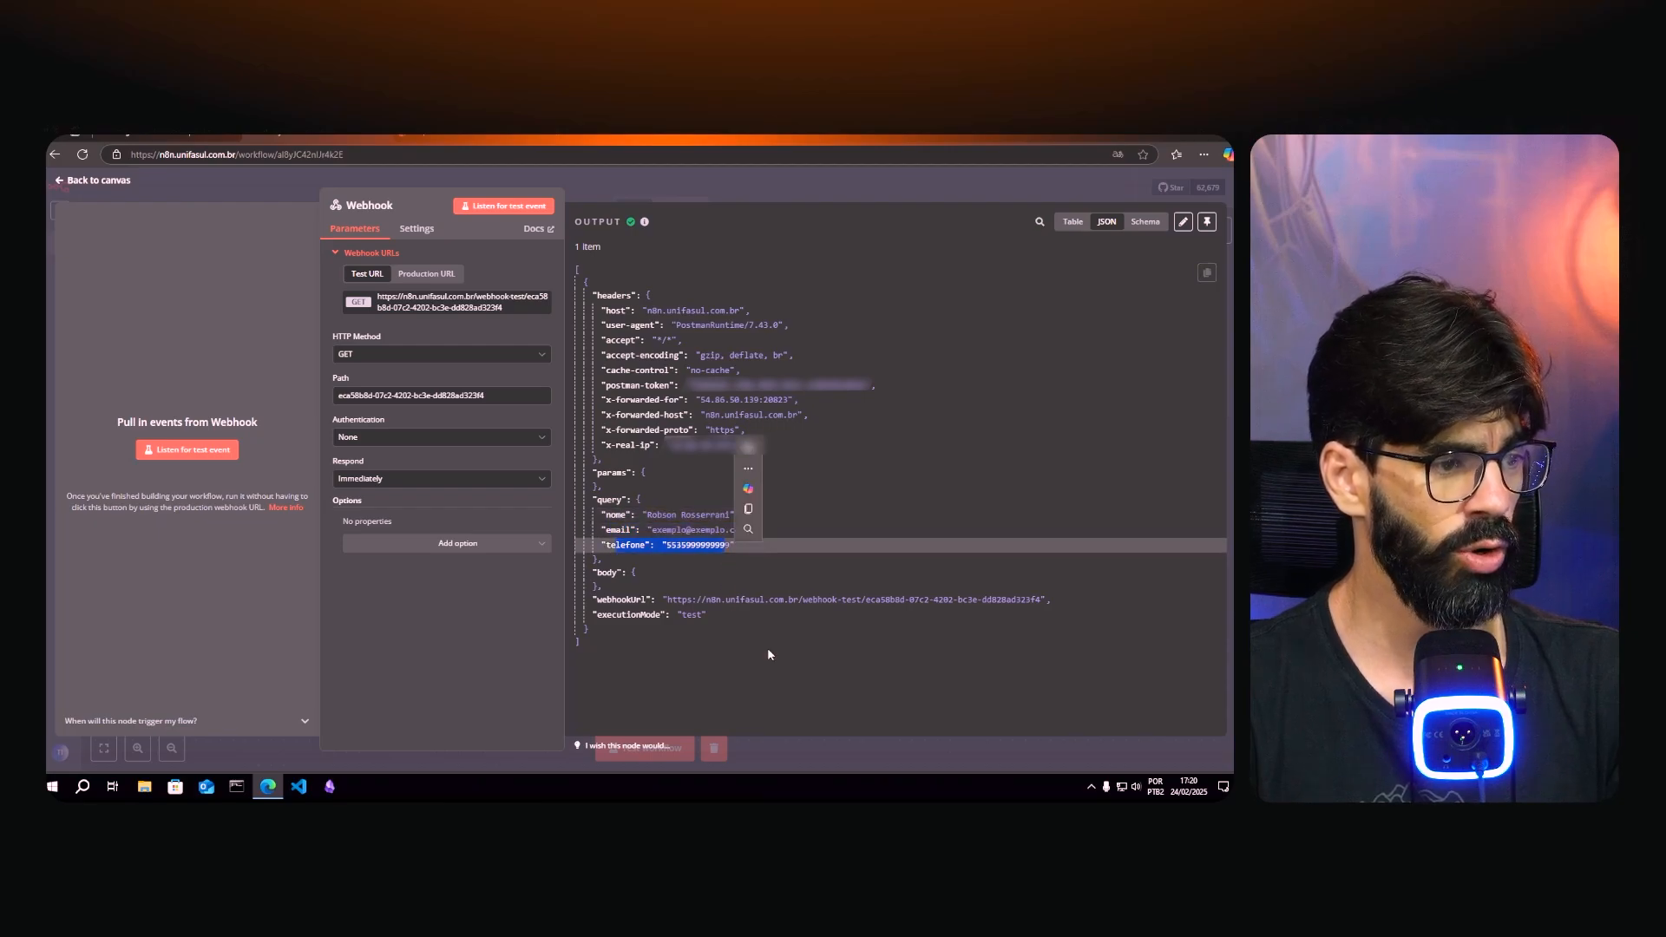
pyautogui.click(687, 576)
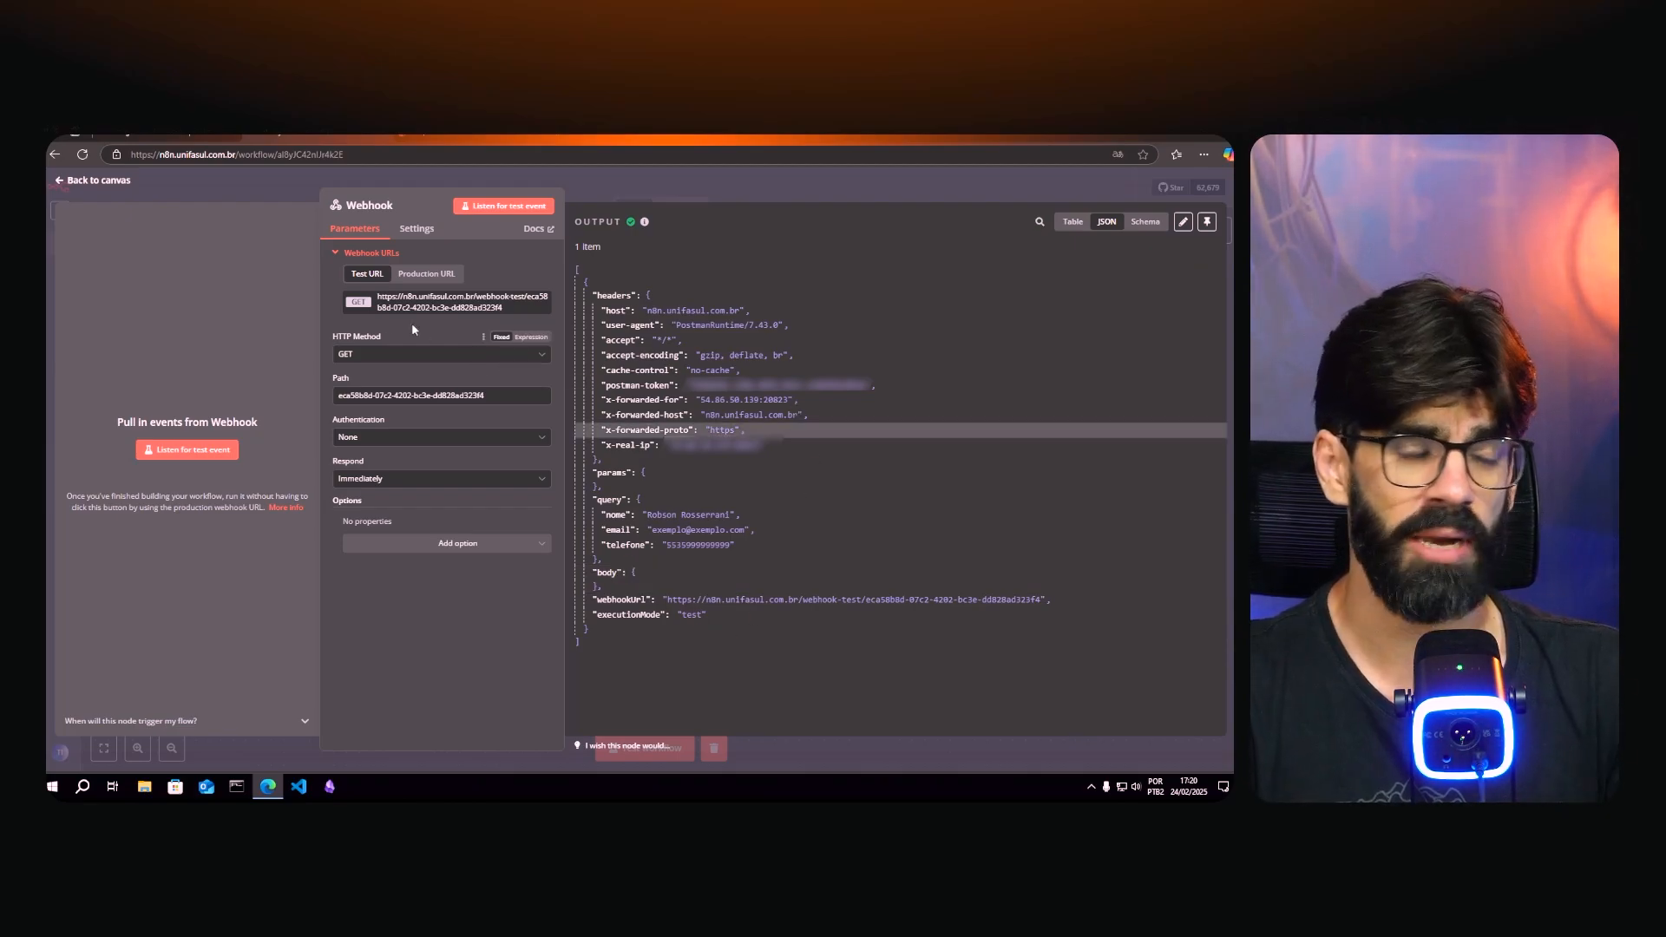
# - Set the Webhook node's HTTP method to POST and listen for a test event
pyautogui.click(347, 356)
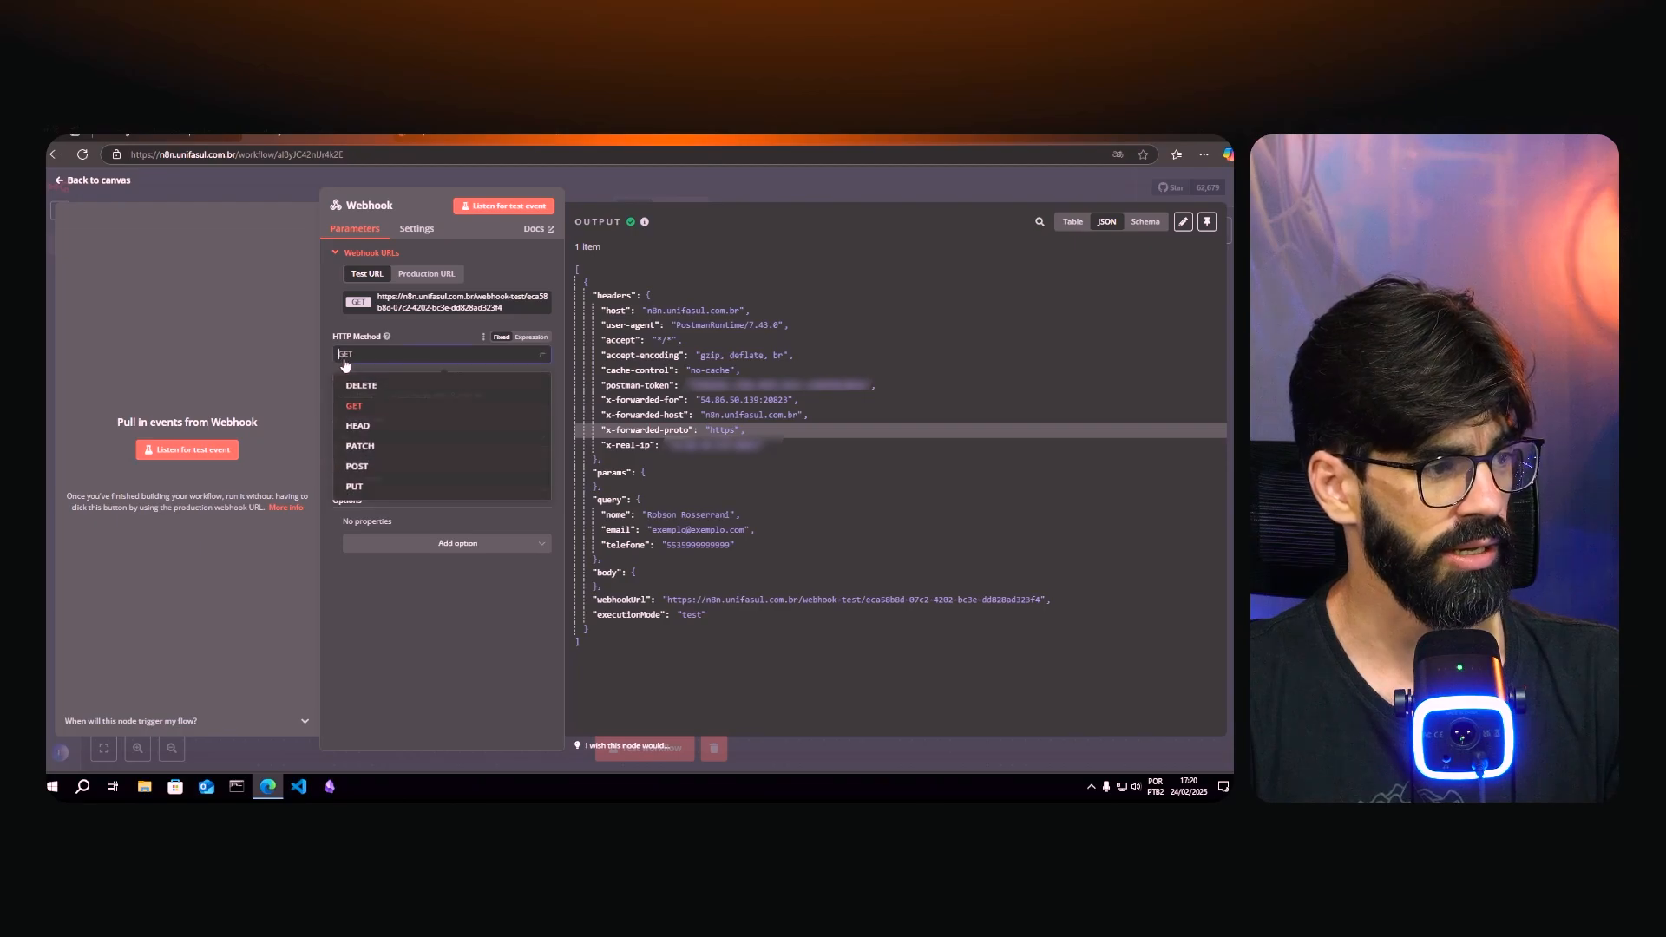
pyautogui.click(374, 473)
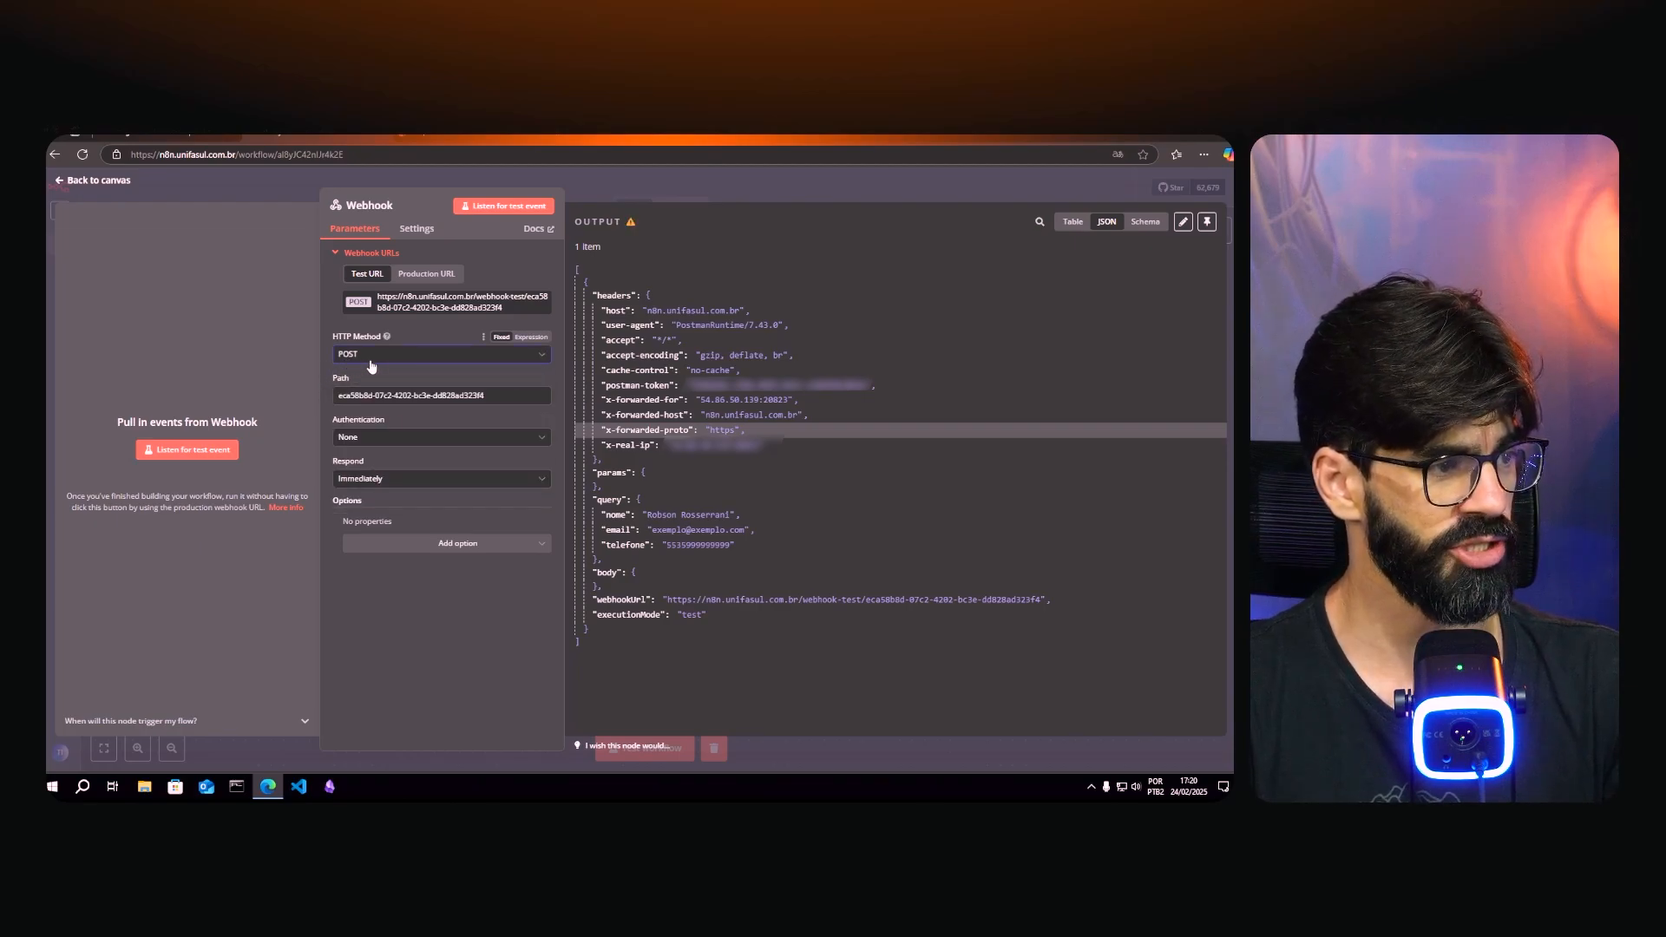
pyautogui.click(170, 450)
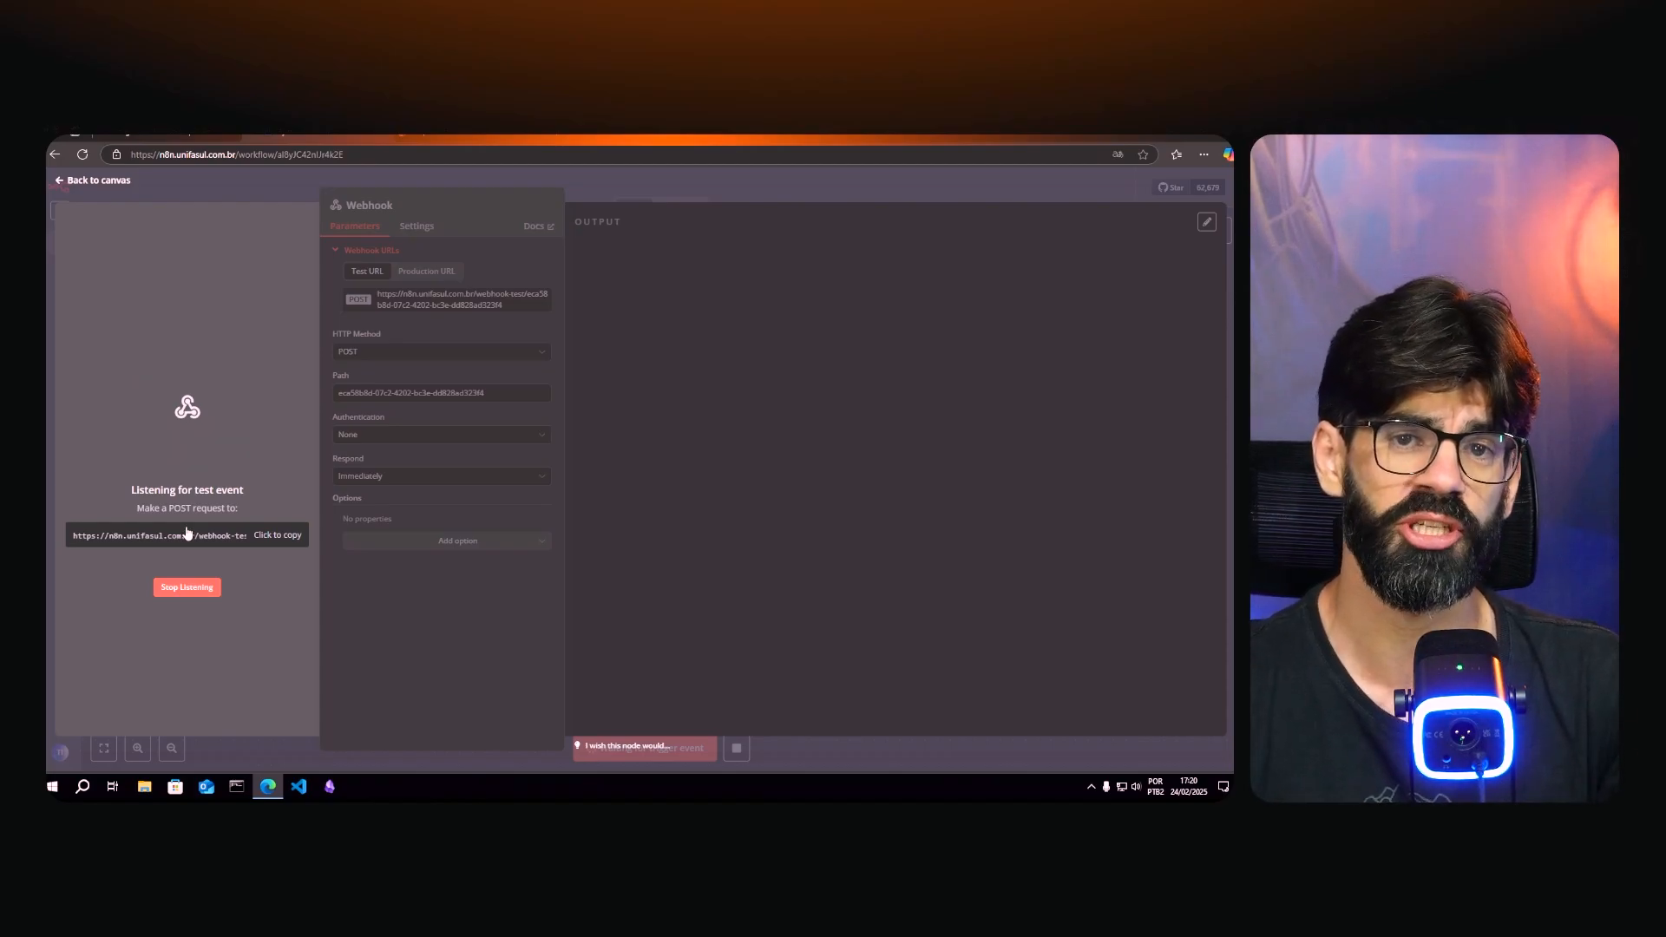
# - Switch the Postman request to POST, send it, and check the received data in n8n
pyautogui.click(317, 136)
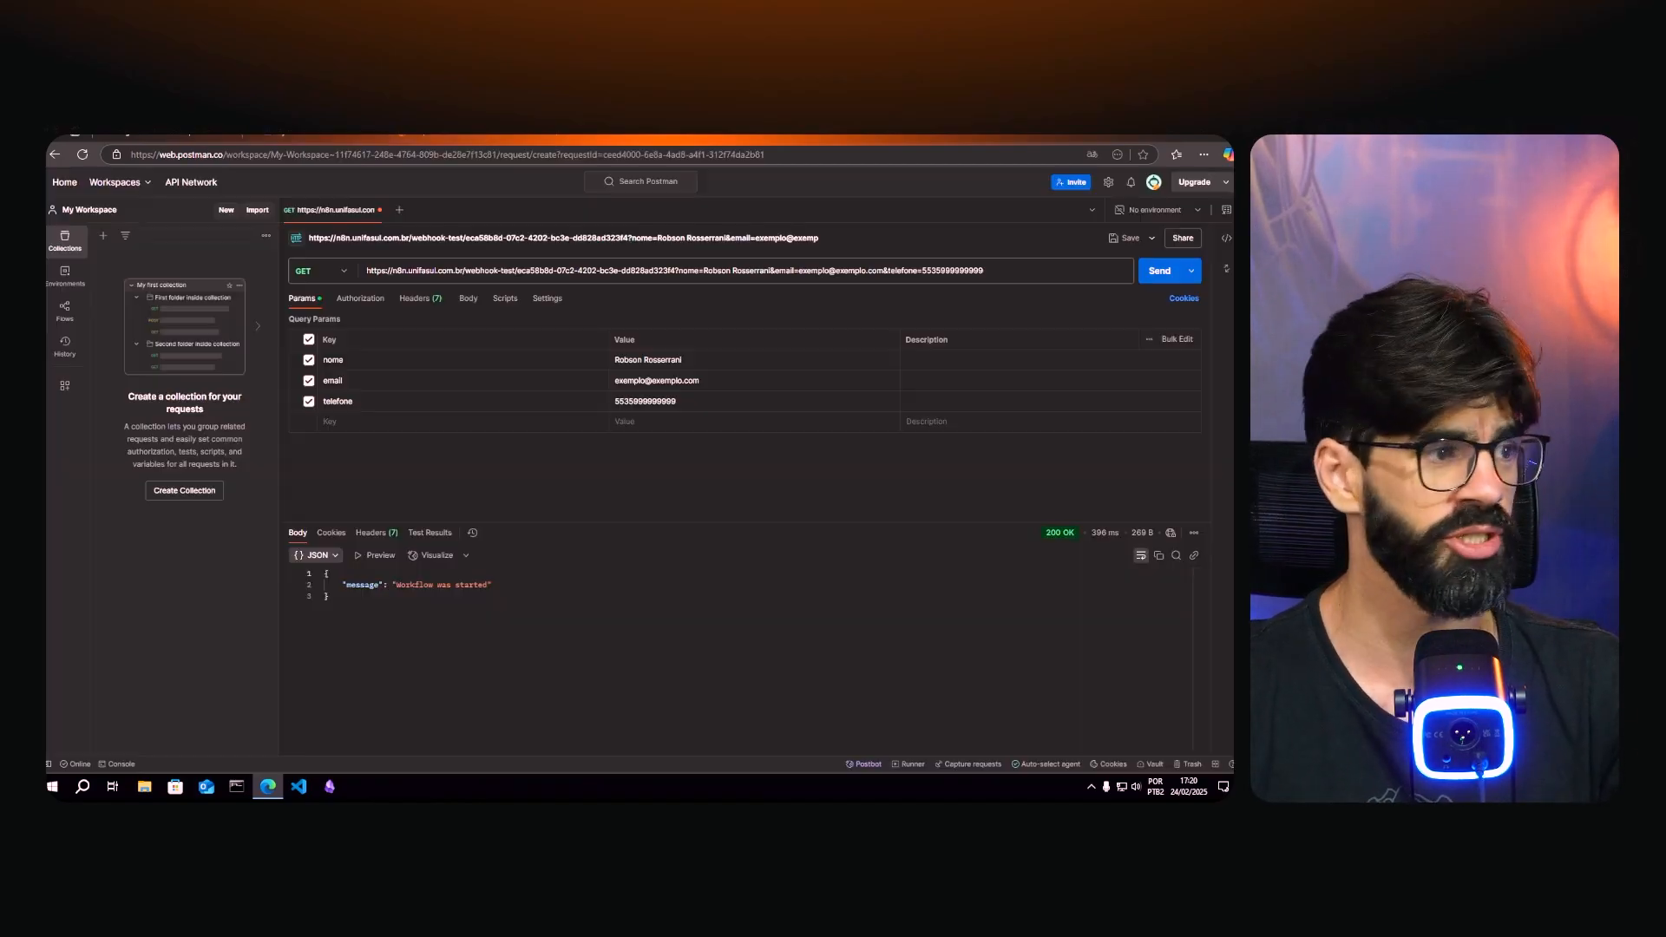
pyautogui.click(343, 276)
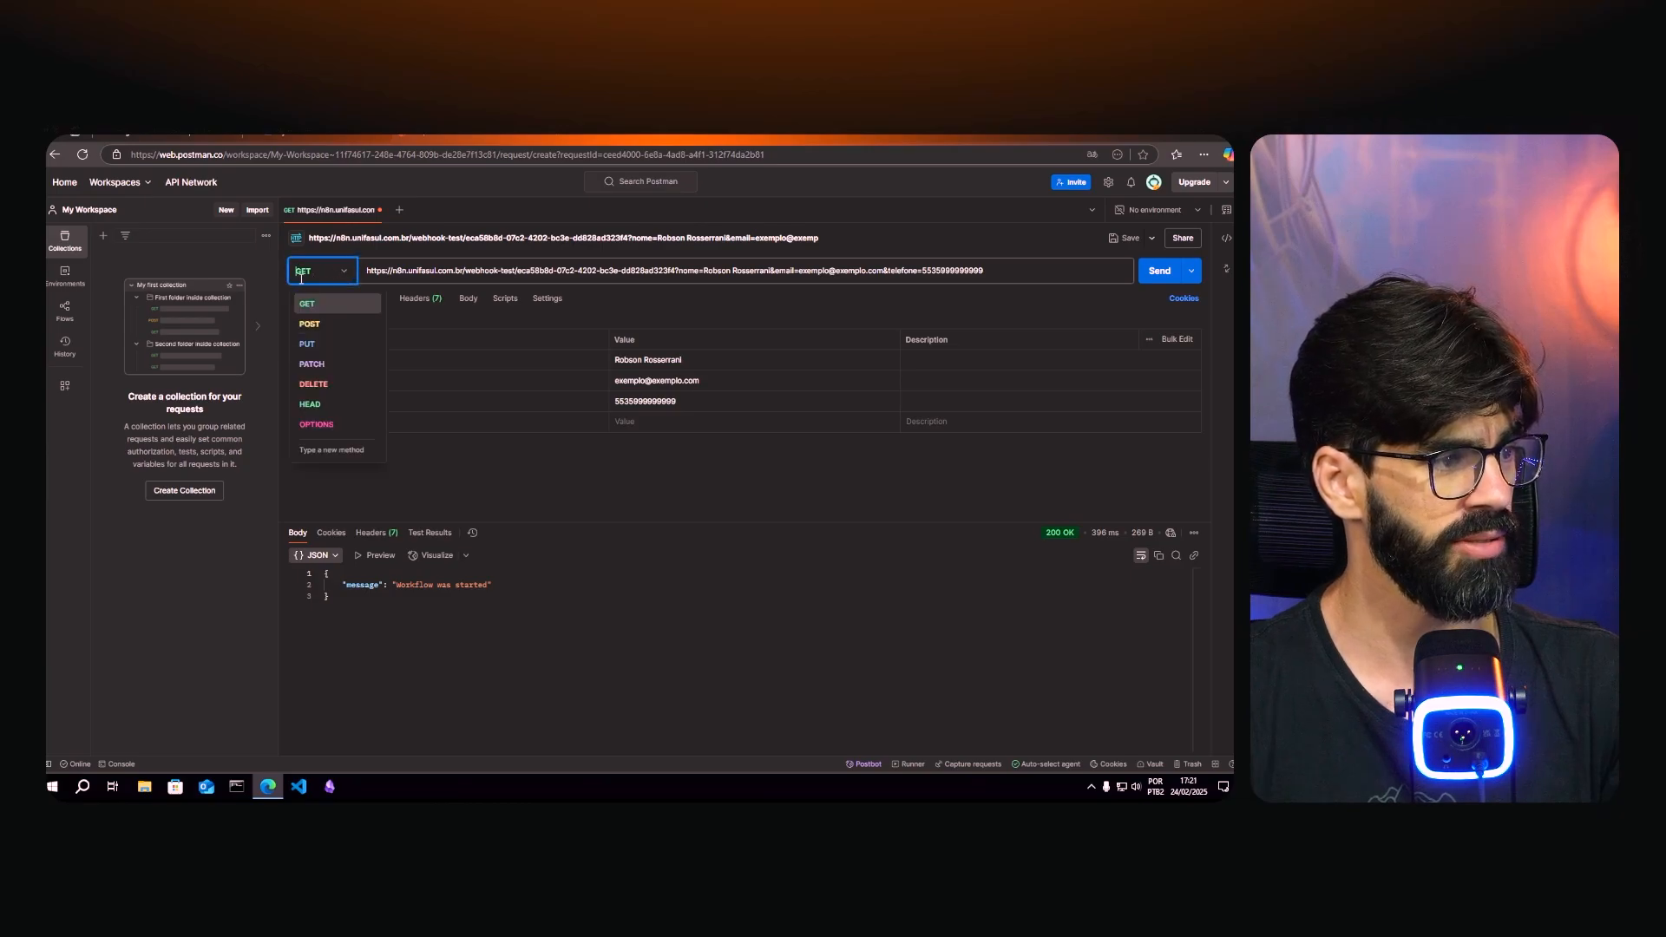
pyautogui.click(317, 330)
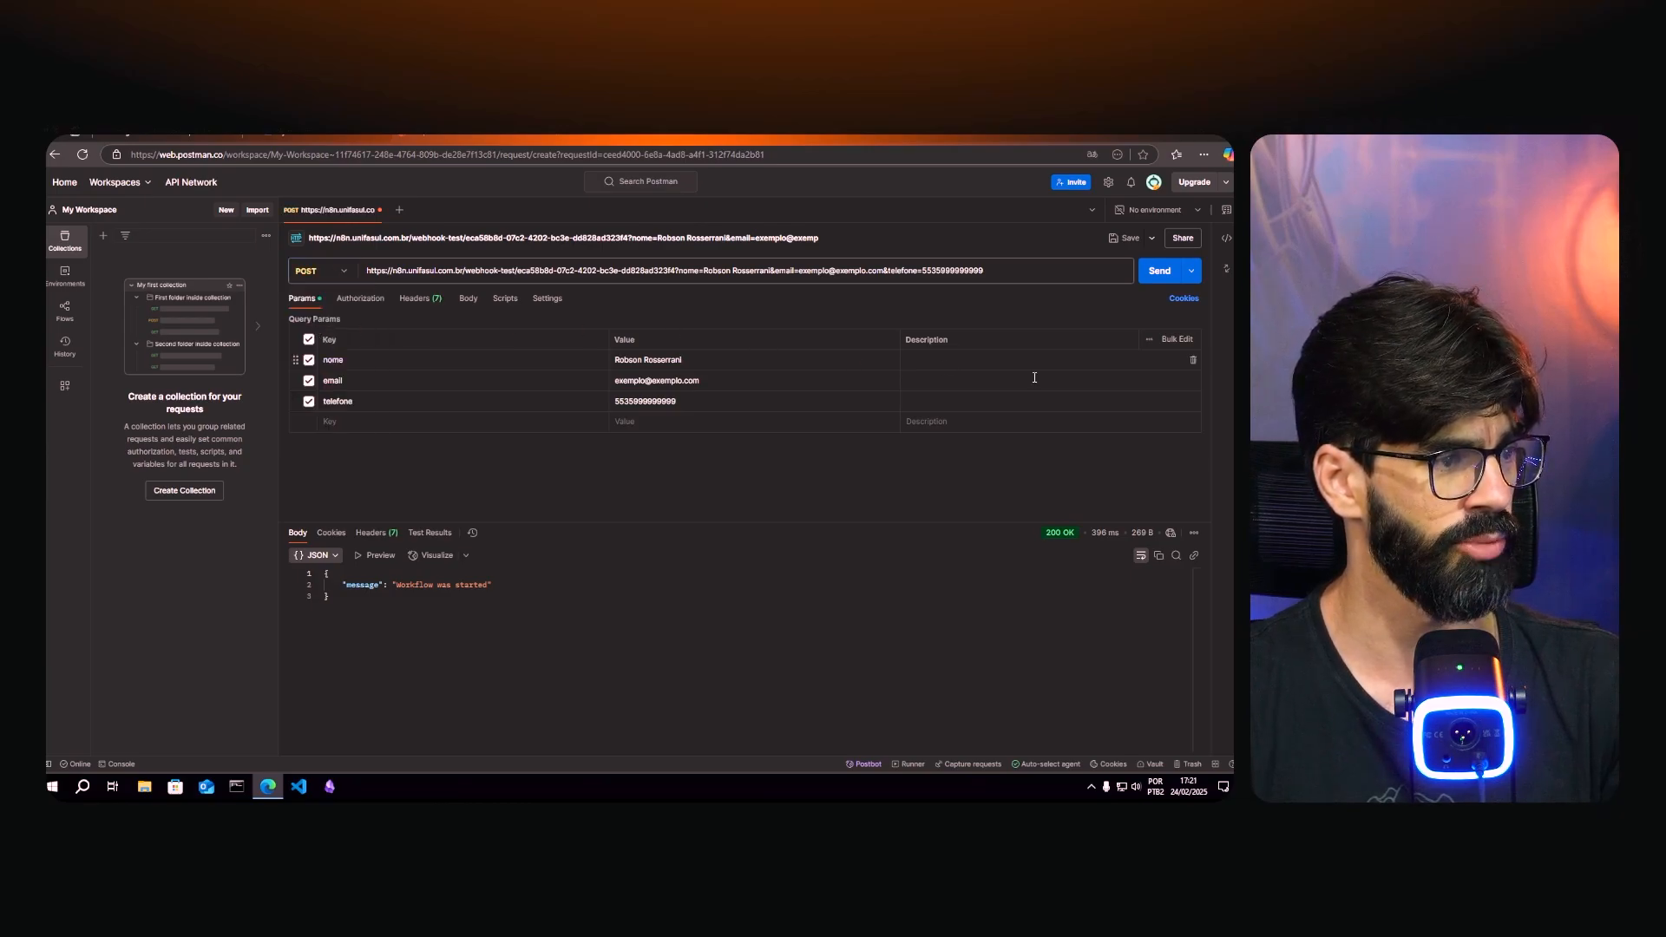
pyautogui.click(1149, 273)
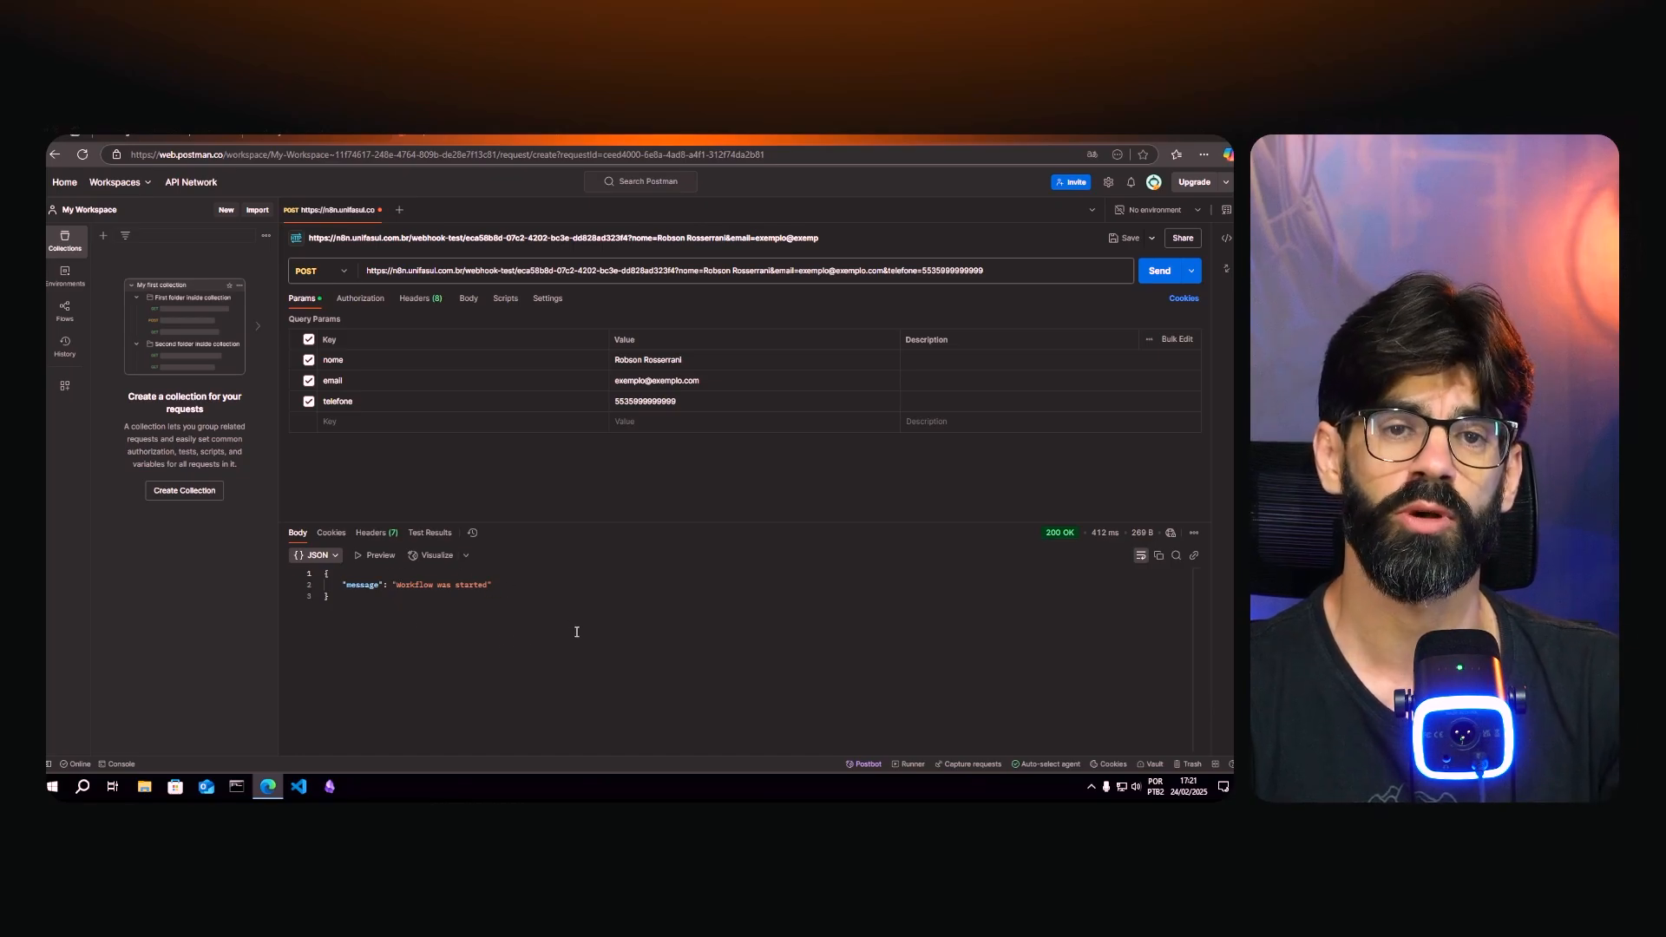
pyautogui.click(315, 134)
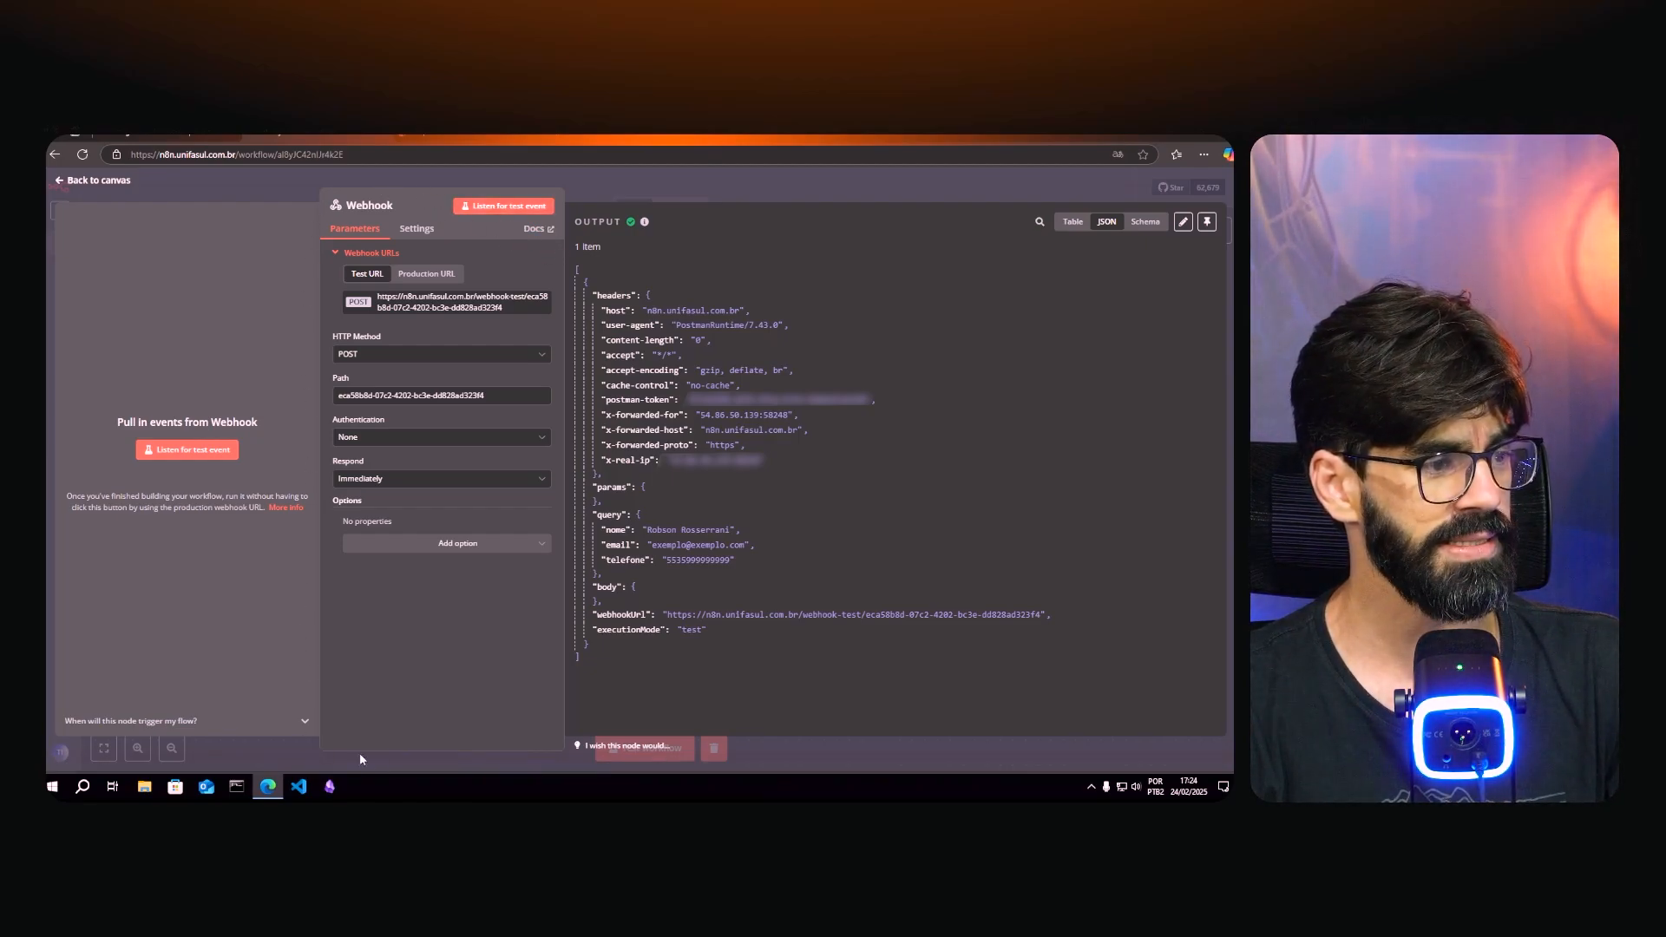
# - Open the Webhook node docs page, dismissing the cookie banner and translation offer
pyautogui.click(534, 236)
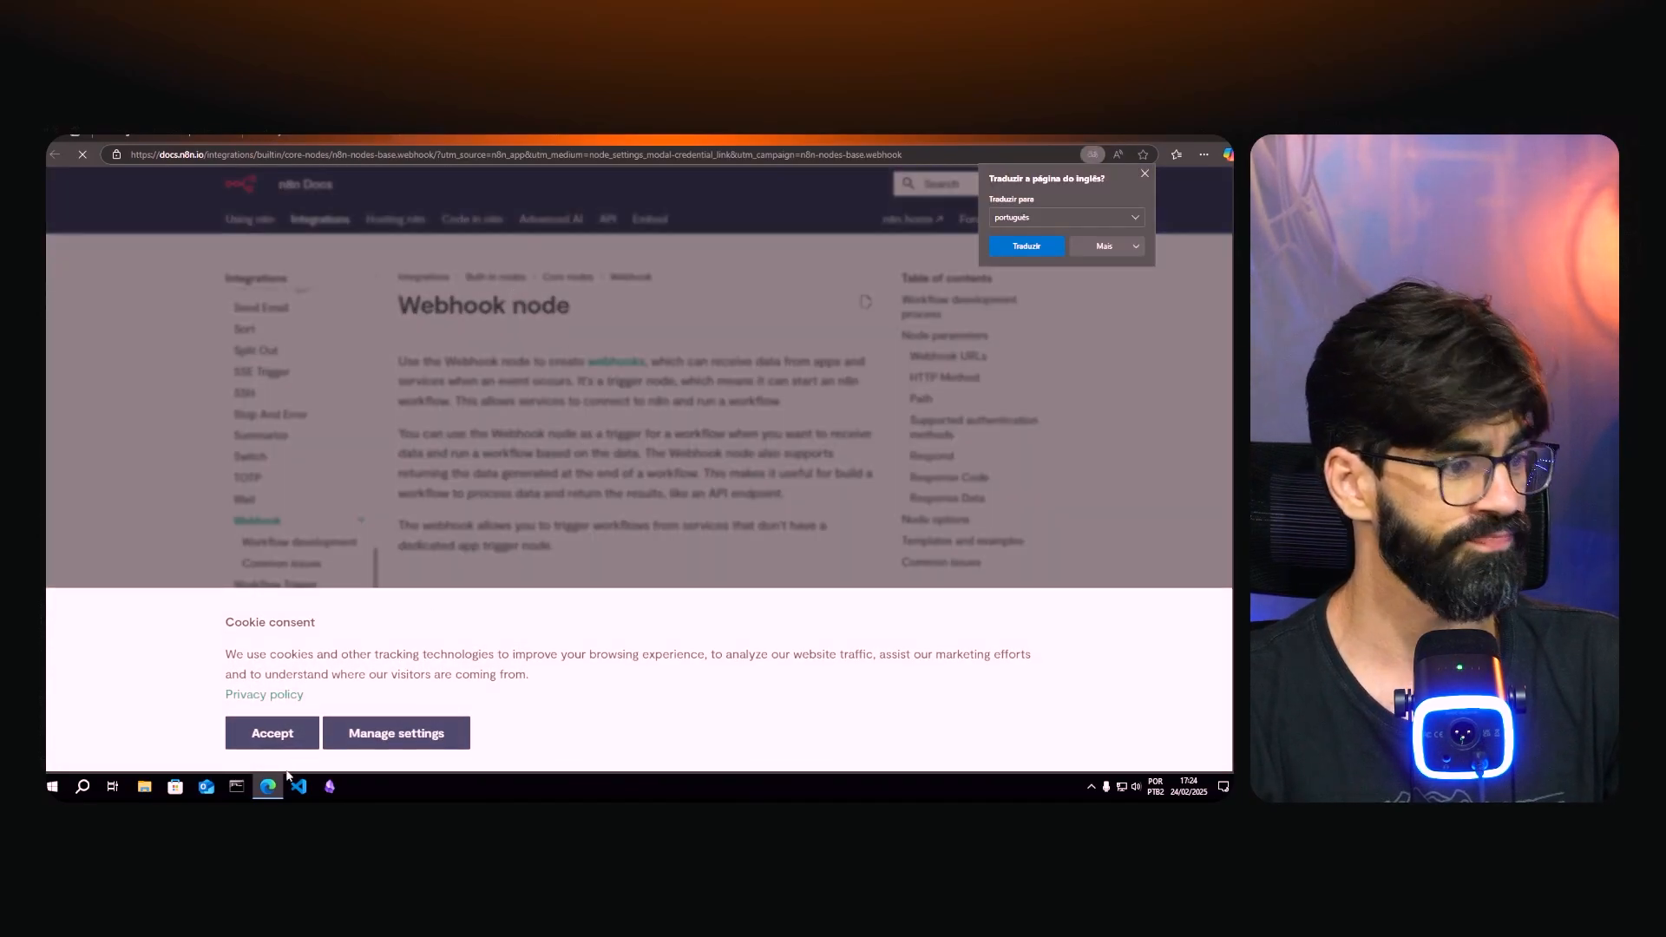
pyautogui.click(273, 733)
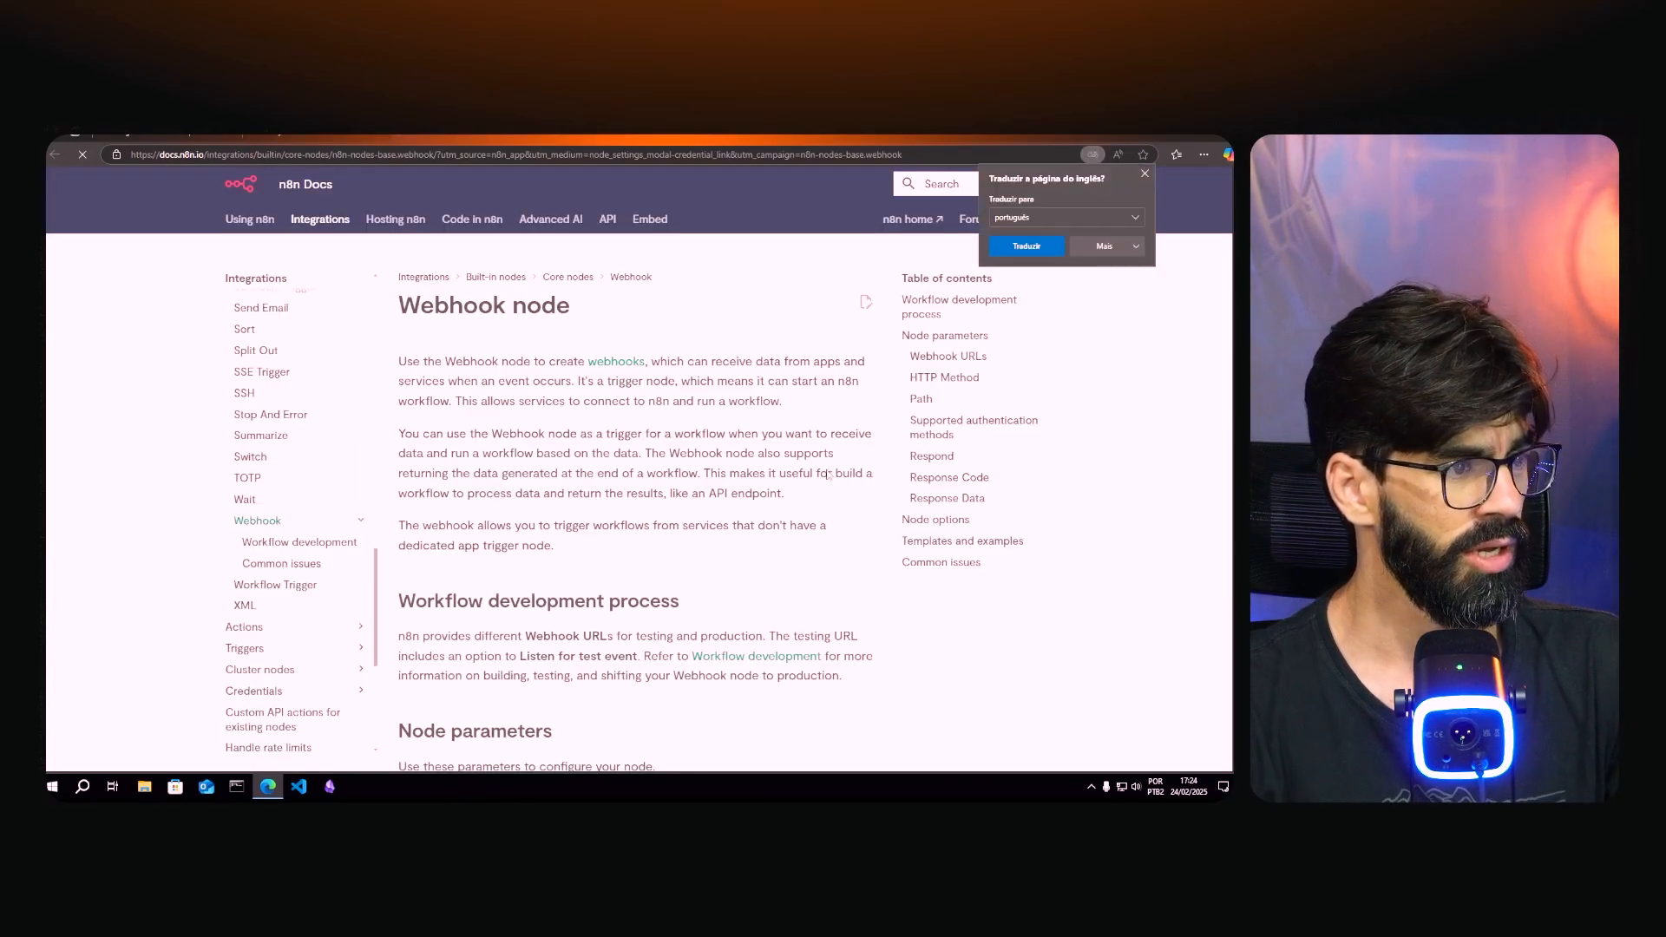
pyautogui.click(1145, 174)
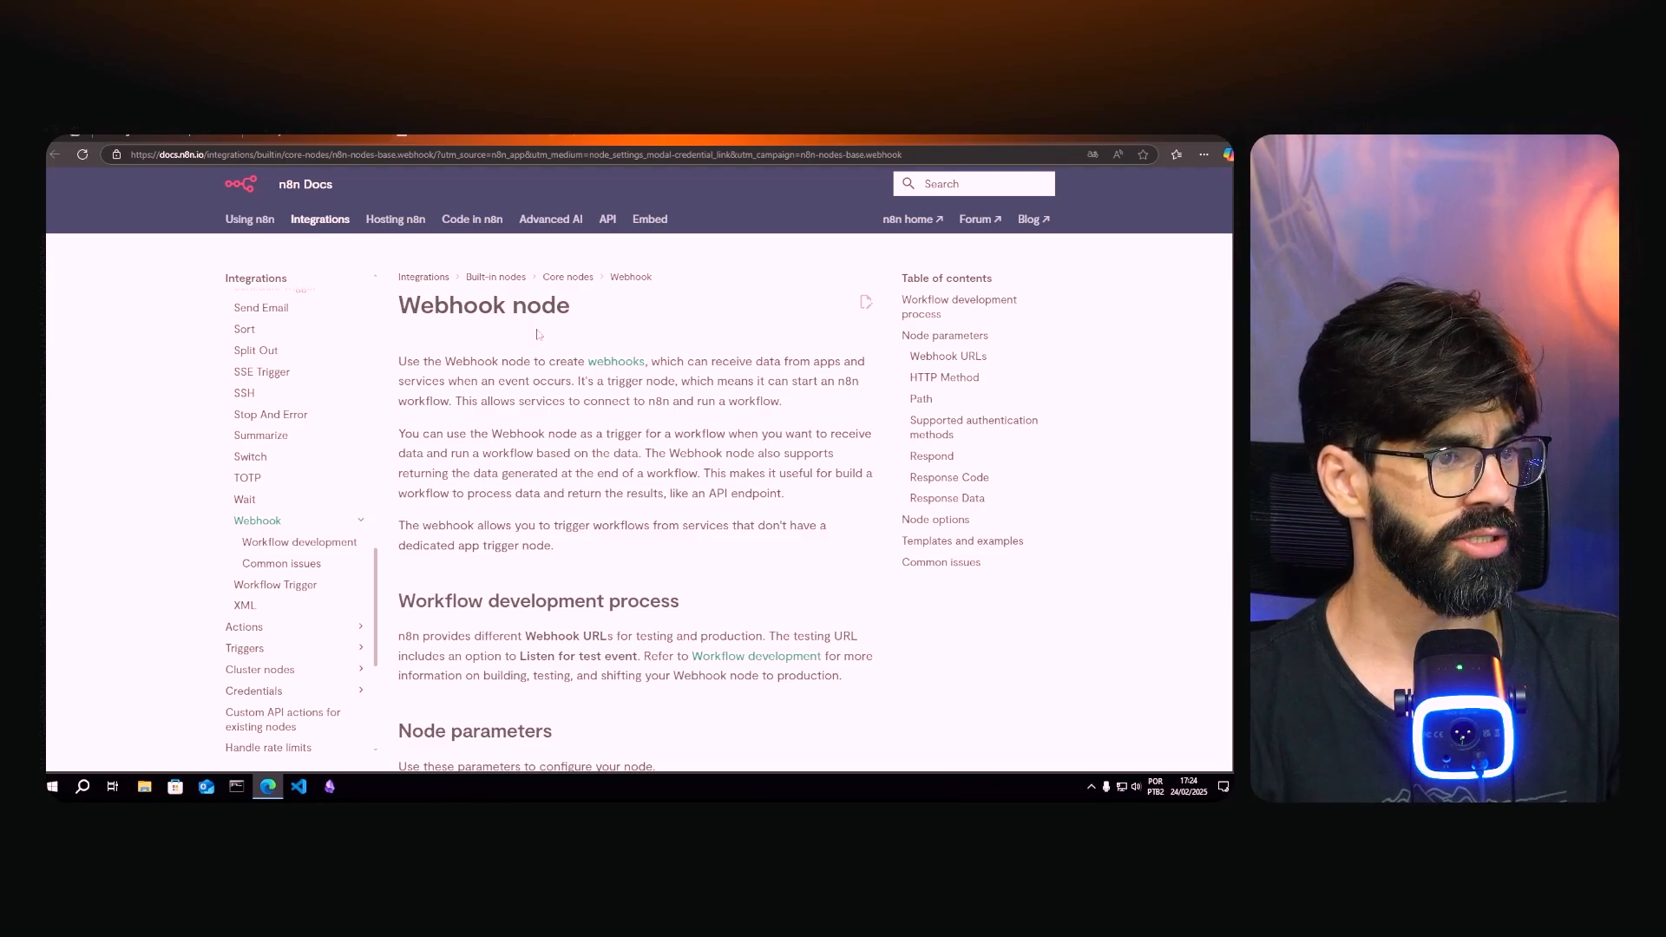
# - Read through the Webhook page's authentication, Respond and response code sections
pyautogui.scroll(-8, 454, 351)
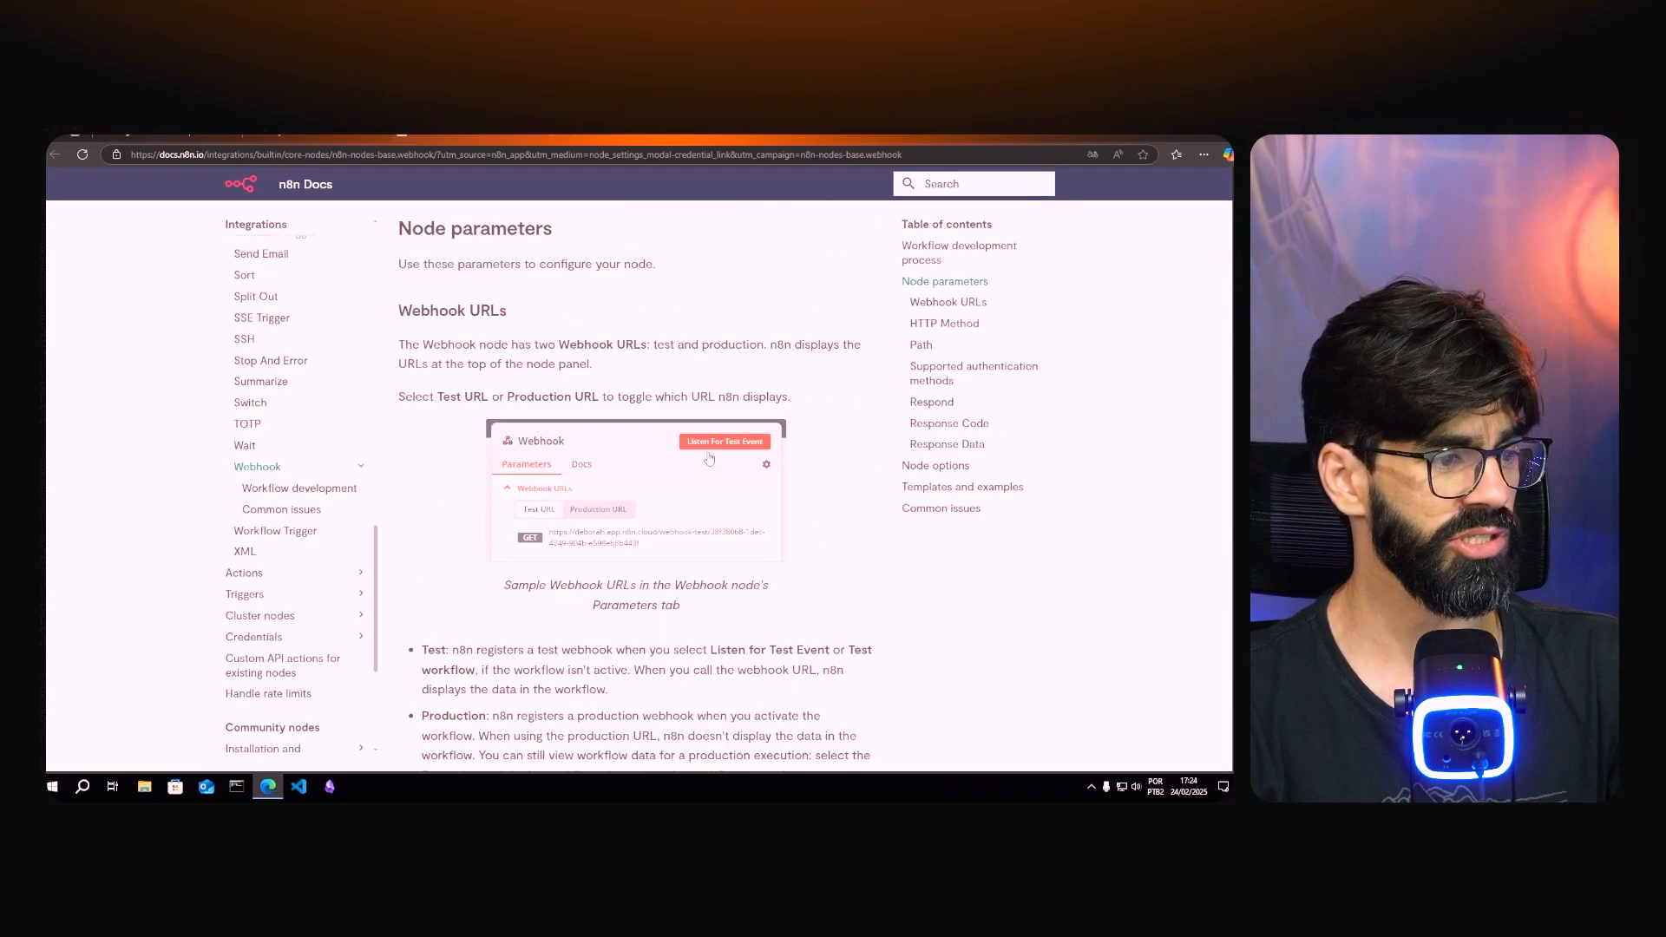
pyautogui.scroll(-8, 793, 498)
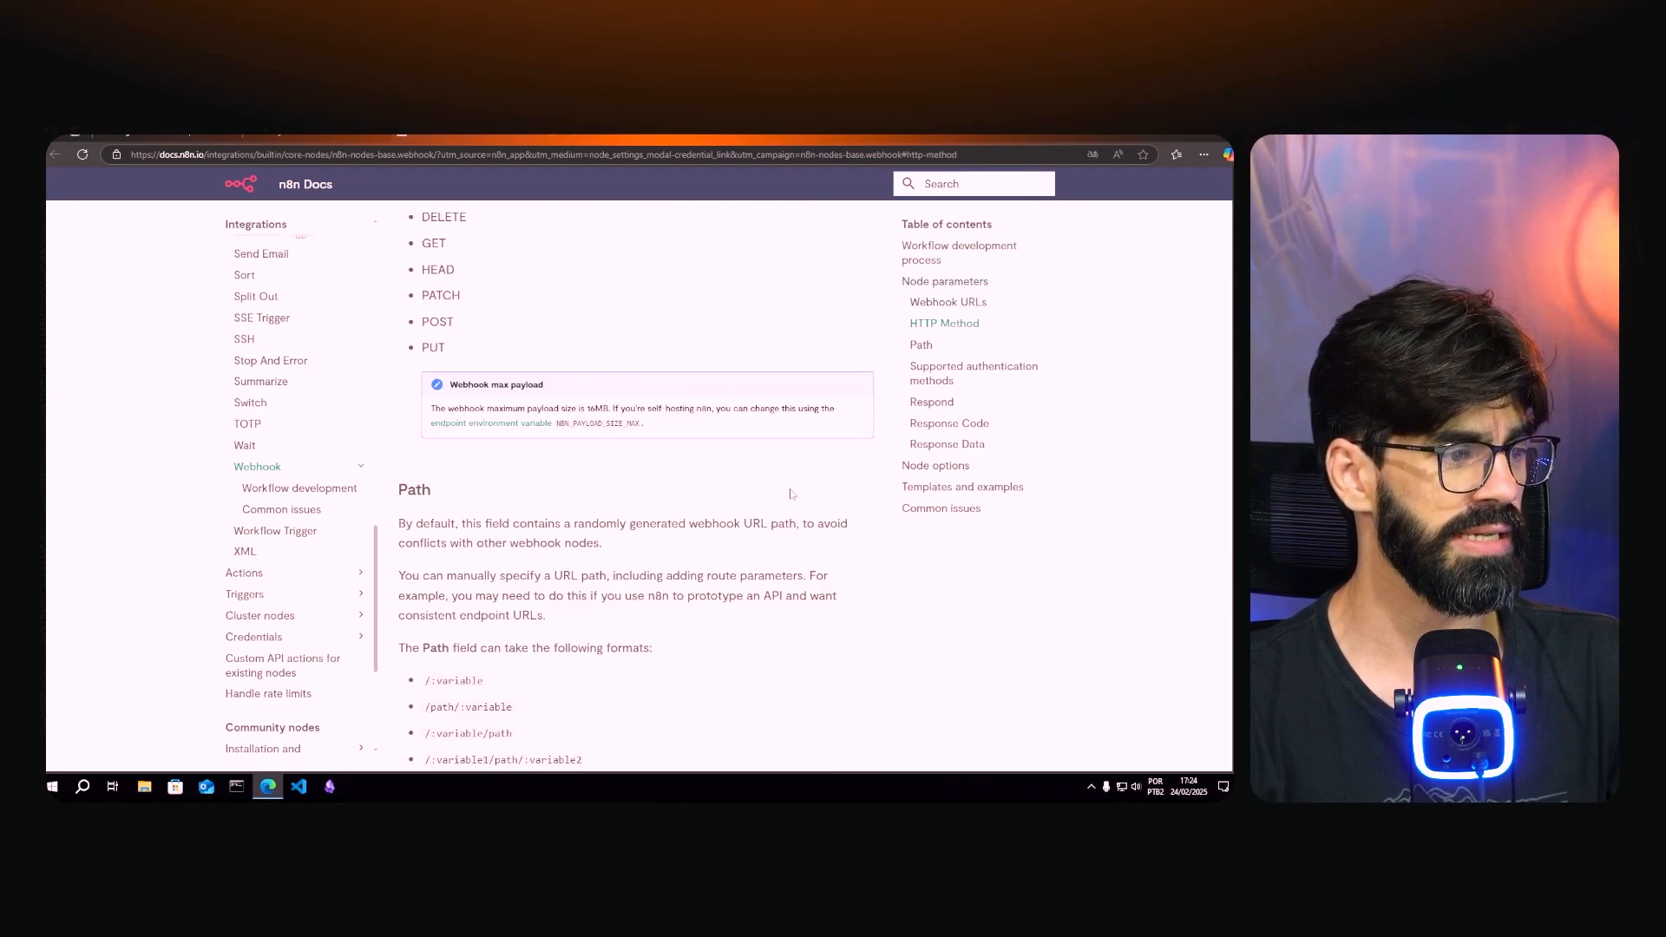
pyautogui.scroll(-9, 791, 494)
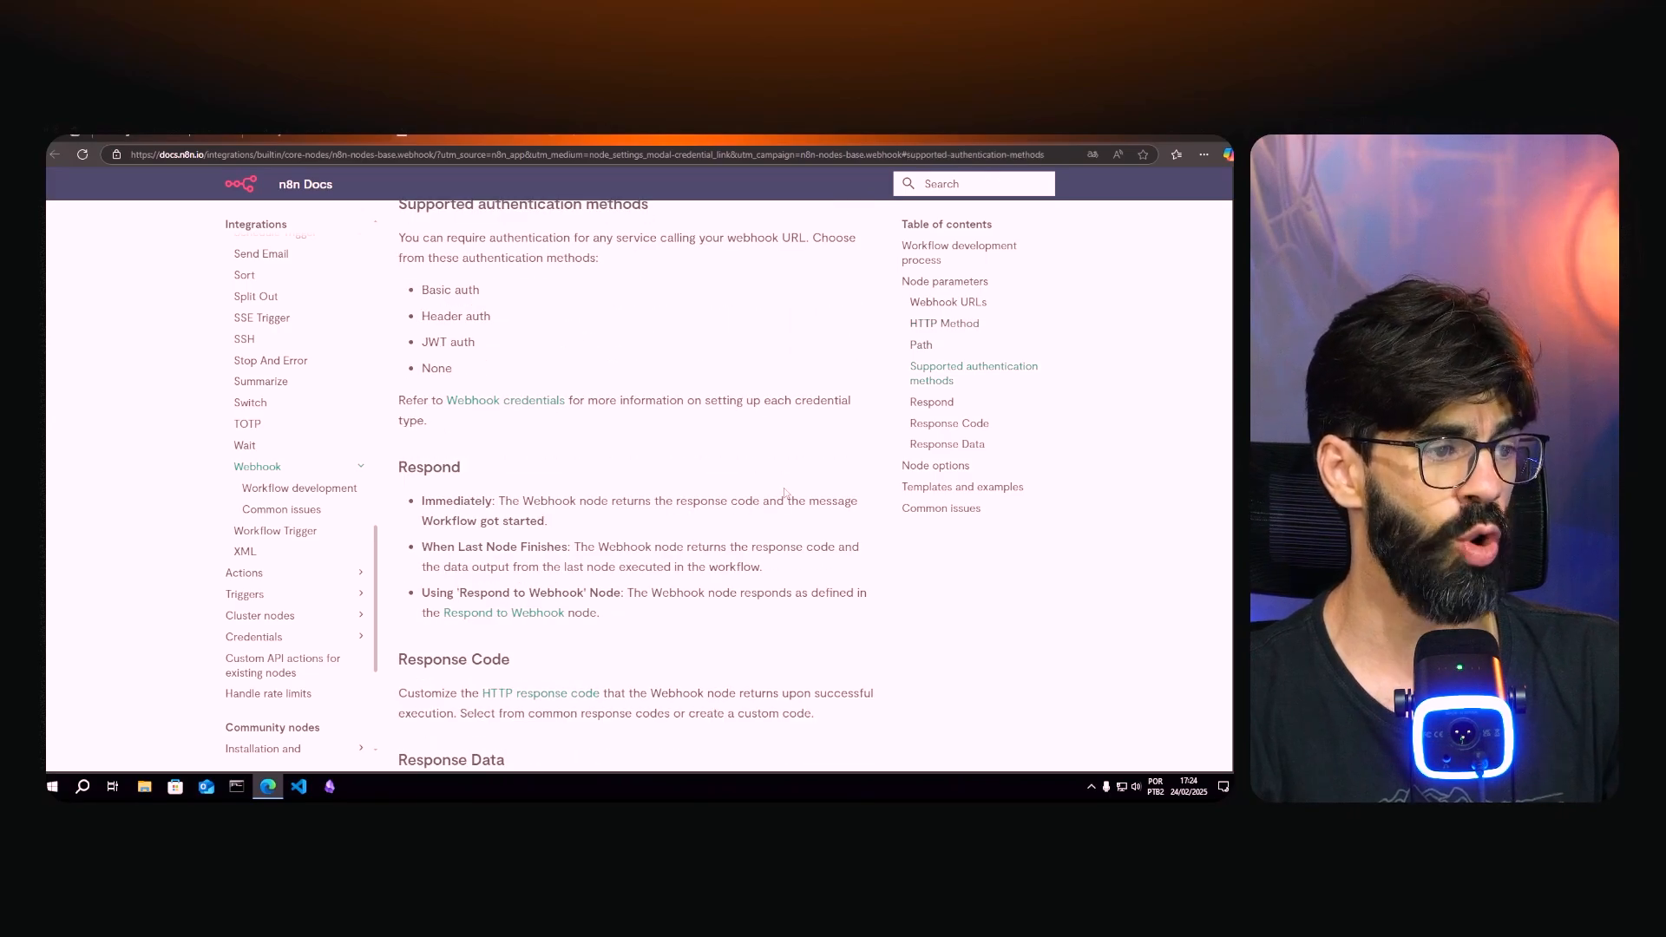
pyautogui.scroll(-3, 784, 492)
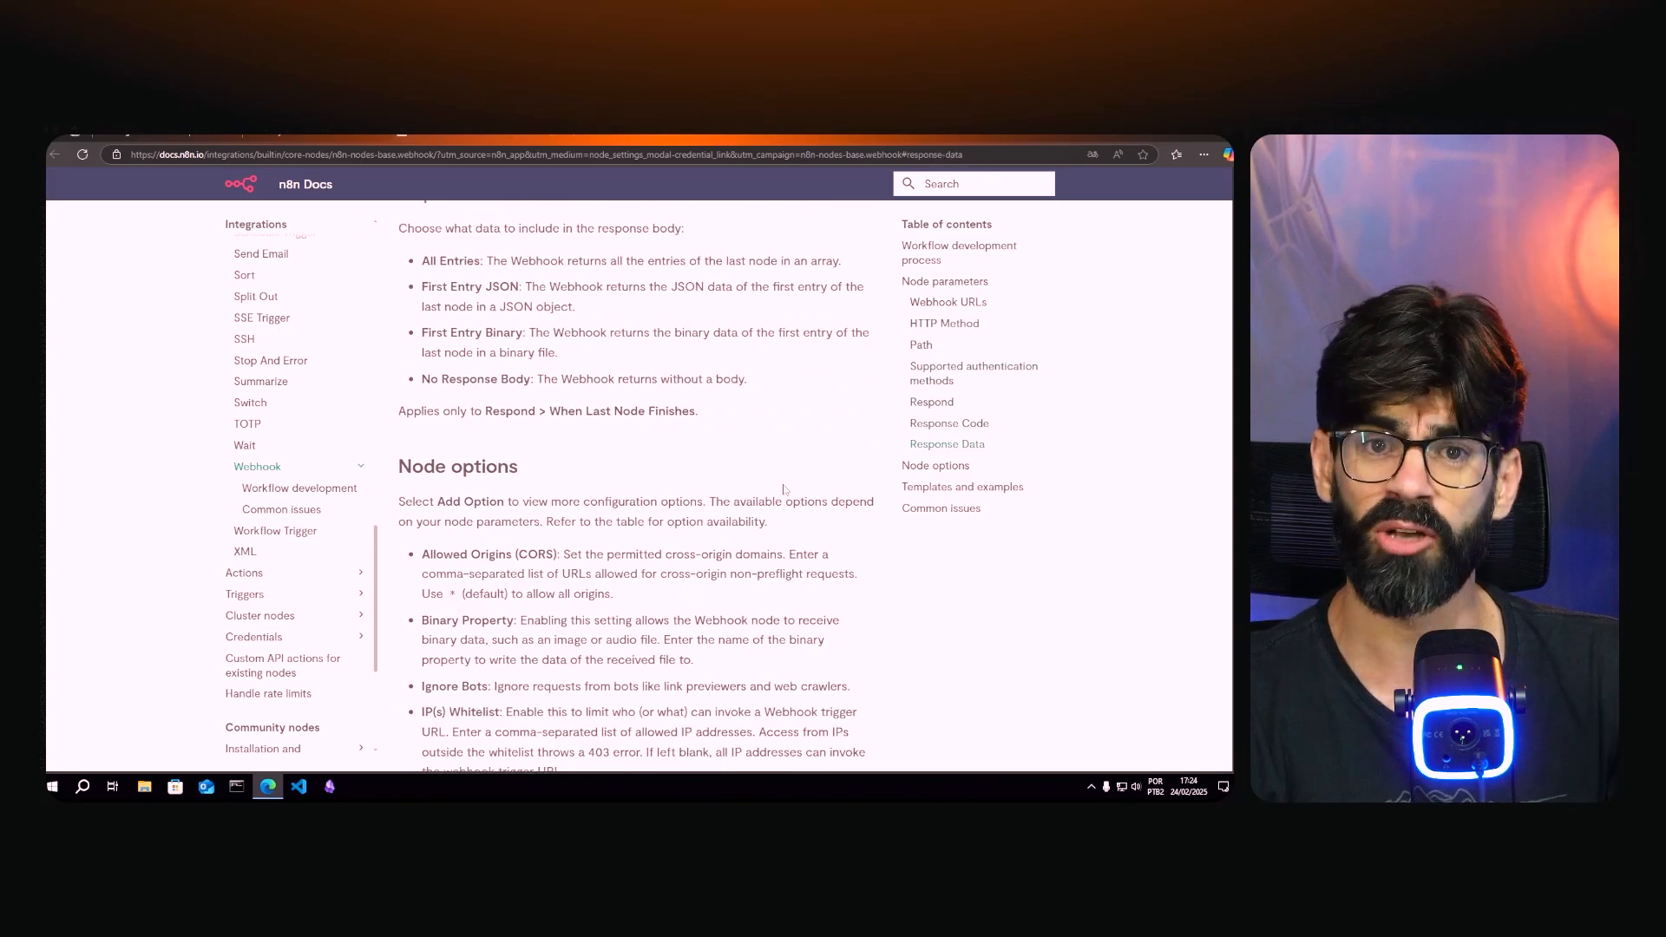
pyautogui.scroll(-3, 784, 490)
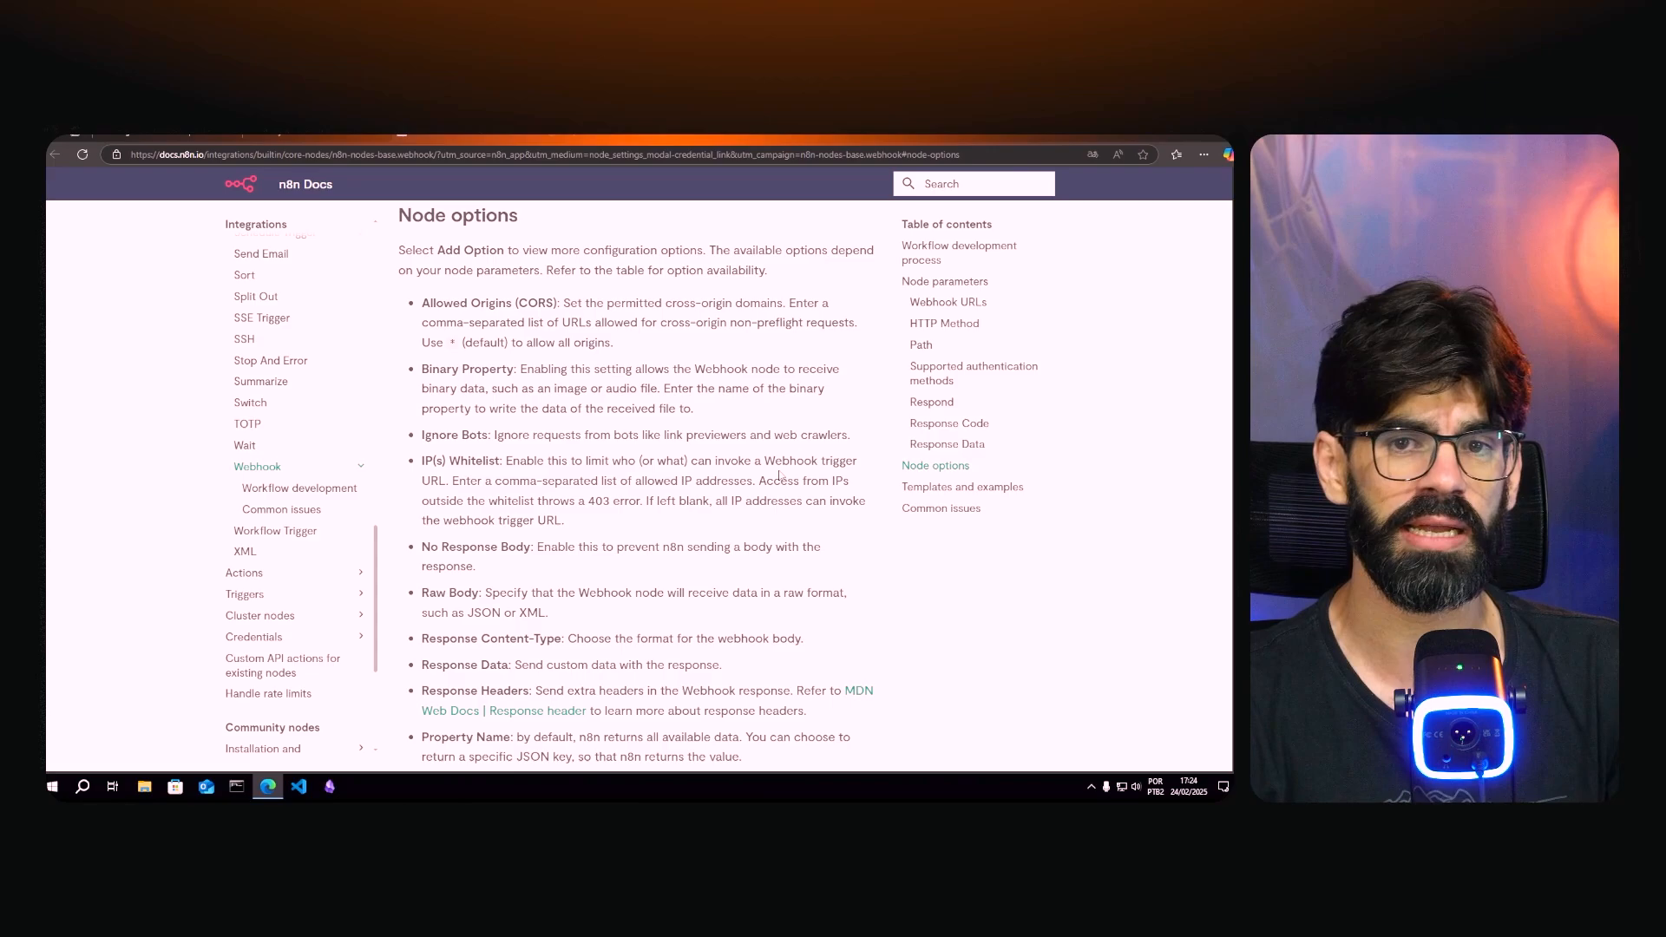
pyautogui.scroll(-10, 779, 474)
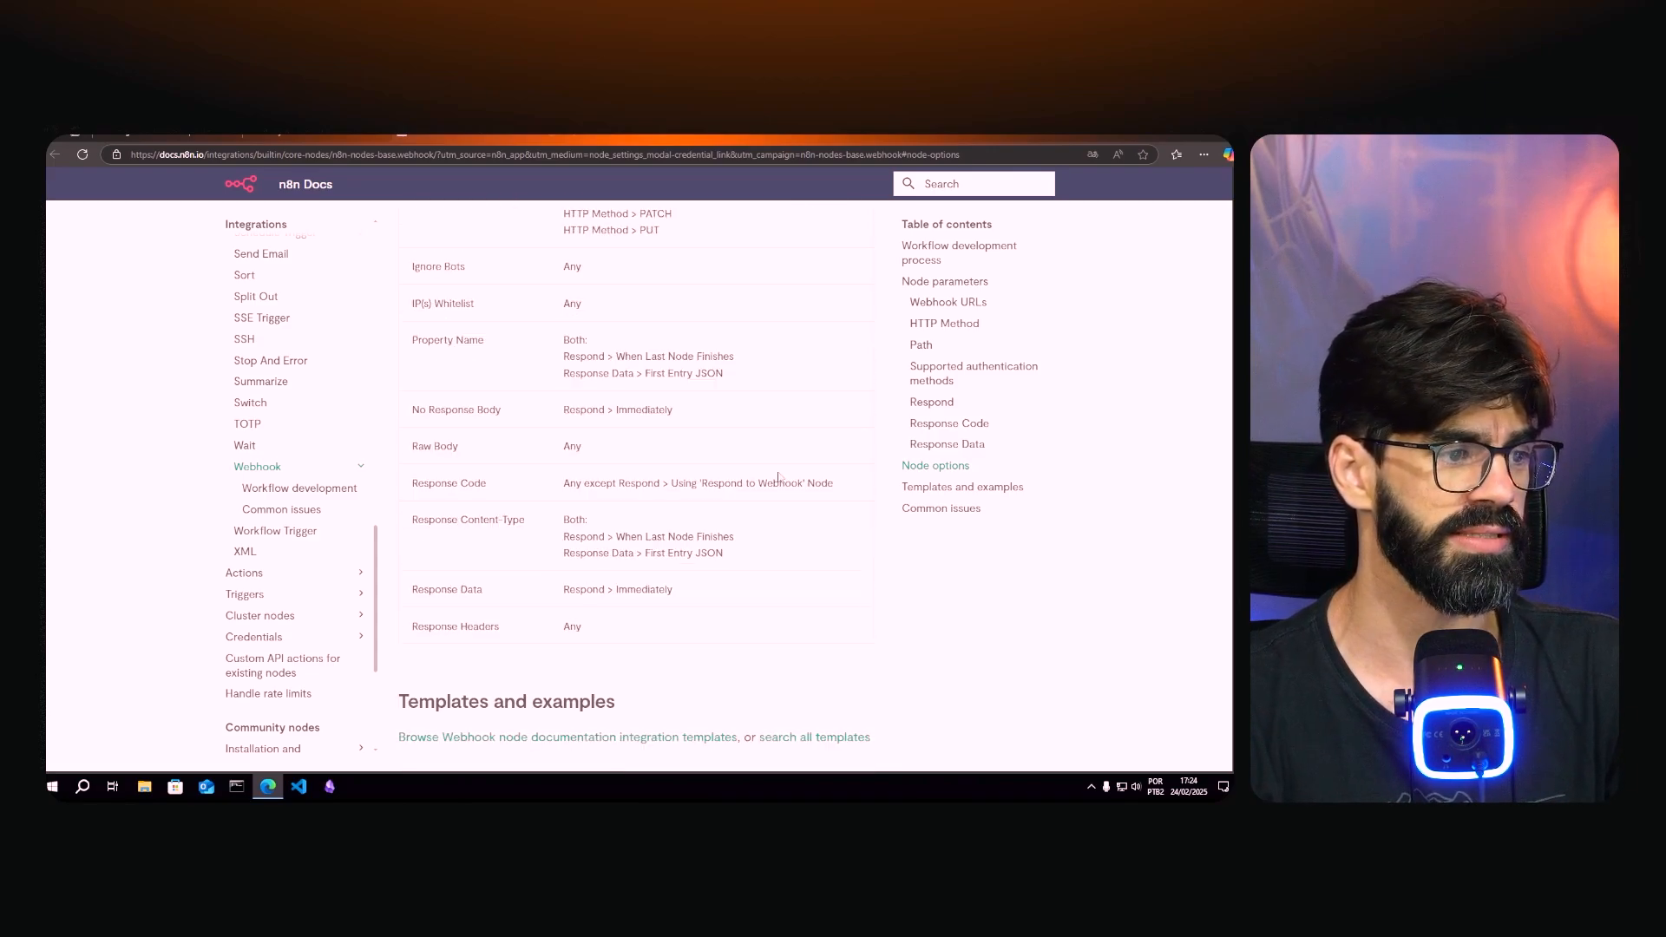
pyautogui.scroll(-3, 779, 477)
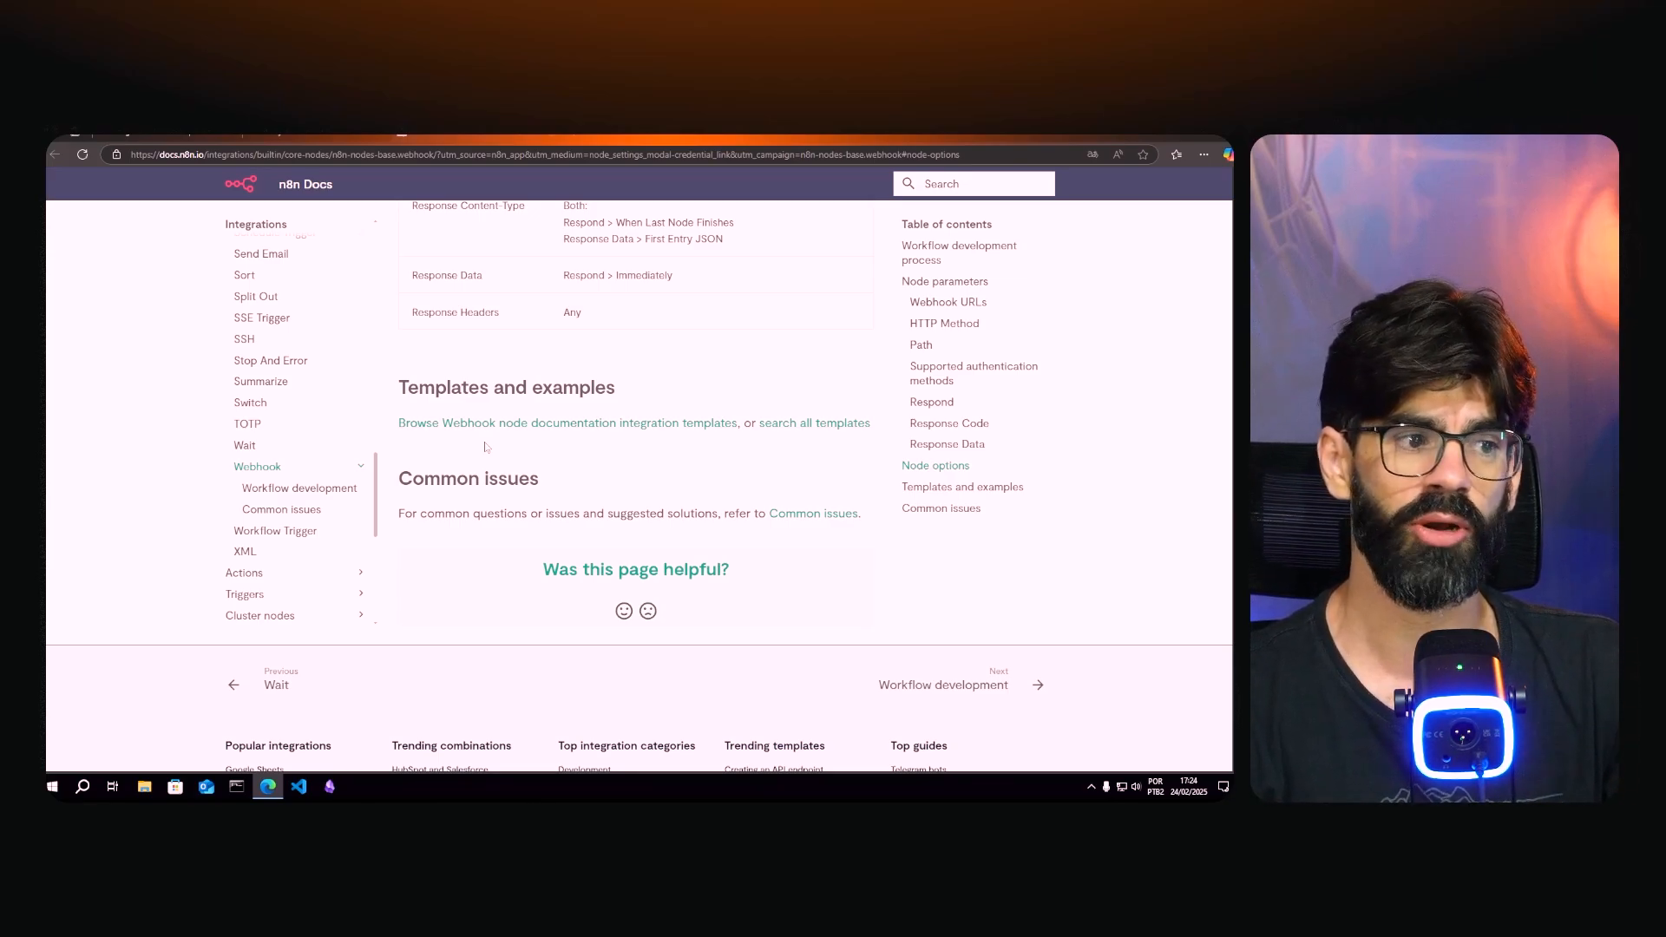
pyautogui.scroll(20, 486, 447)
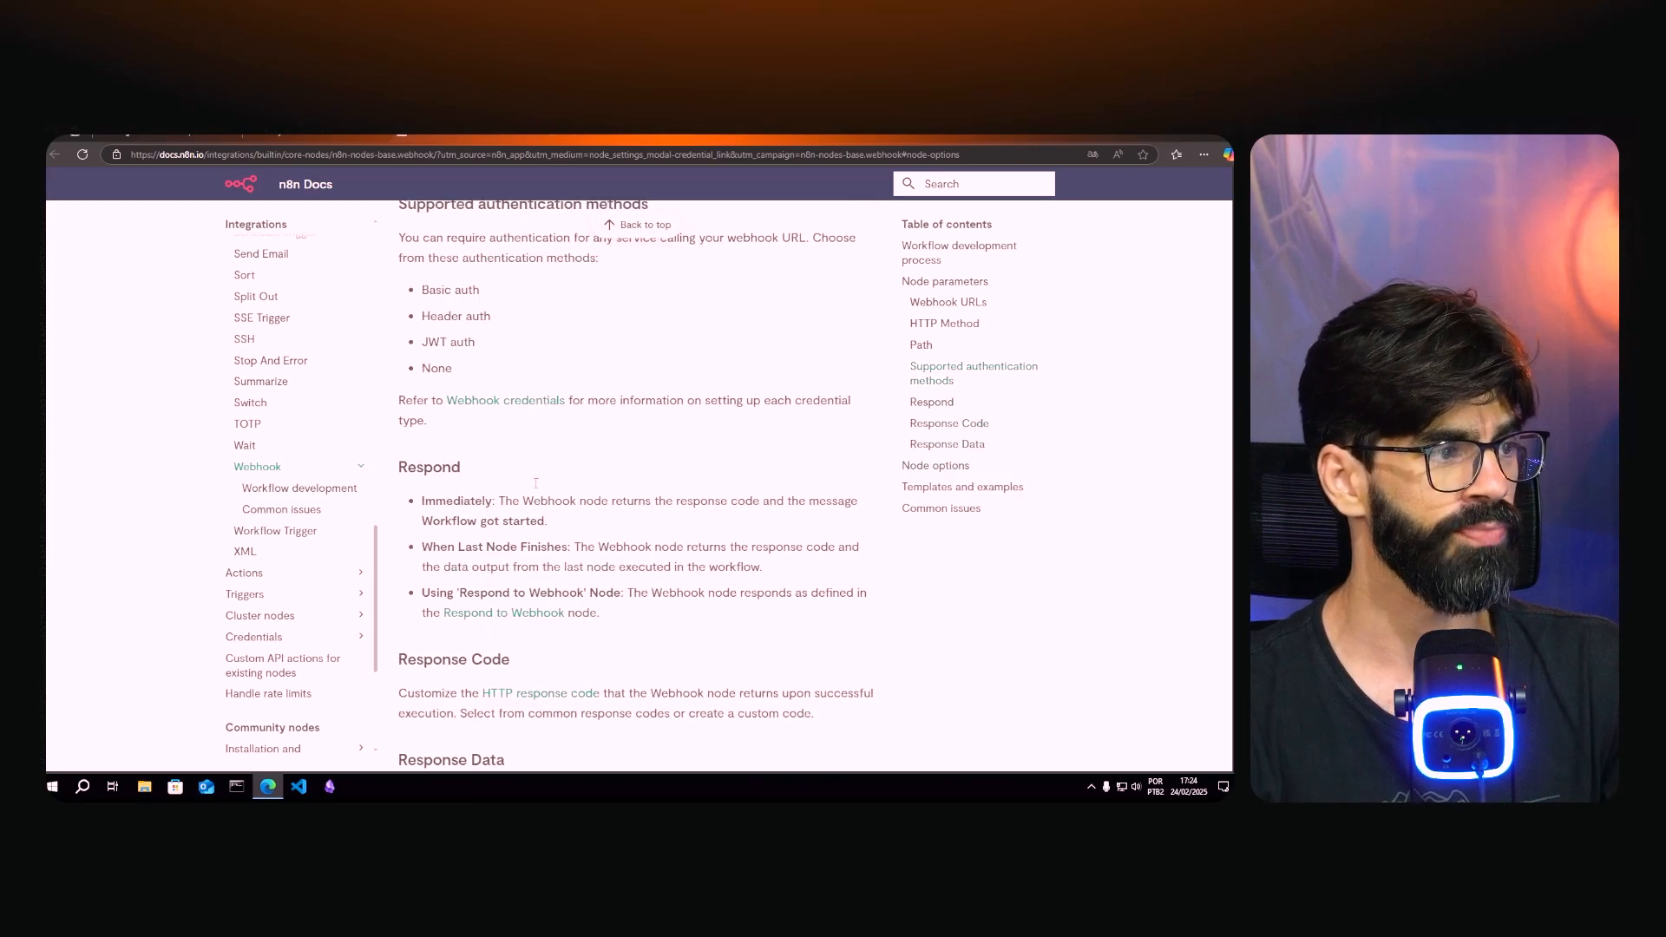
pyautogui.scroll(15, 536, 484)
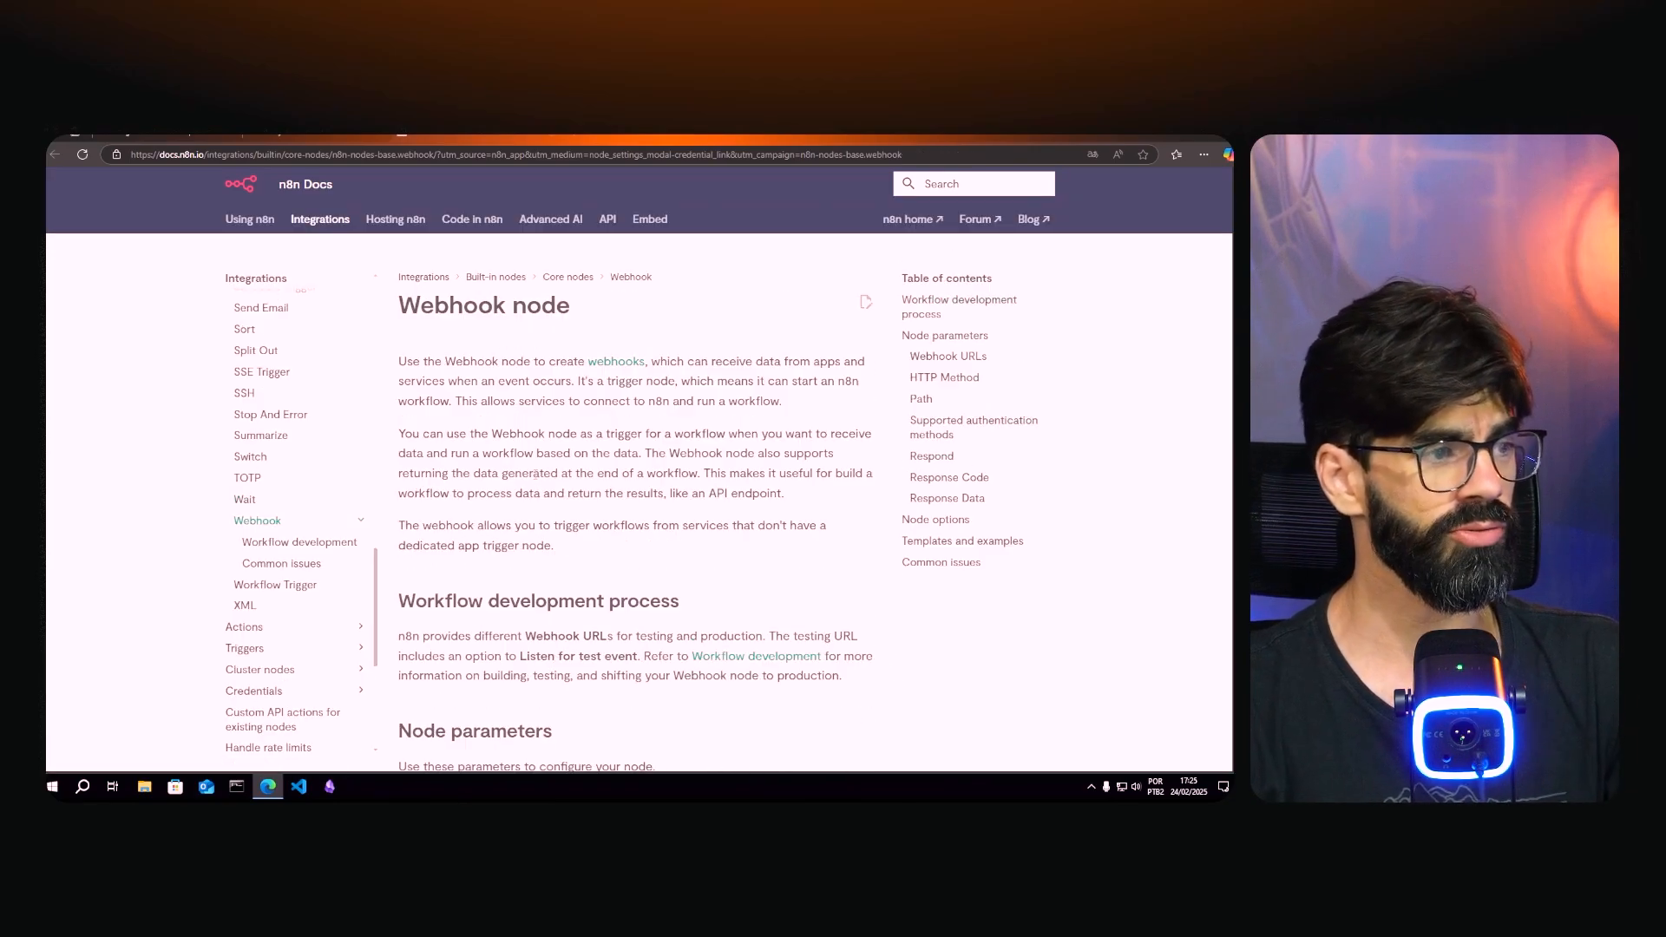
pyautogui.hotkey('ctrl', 'l')
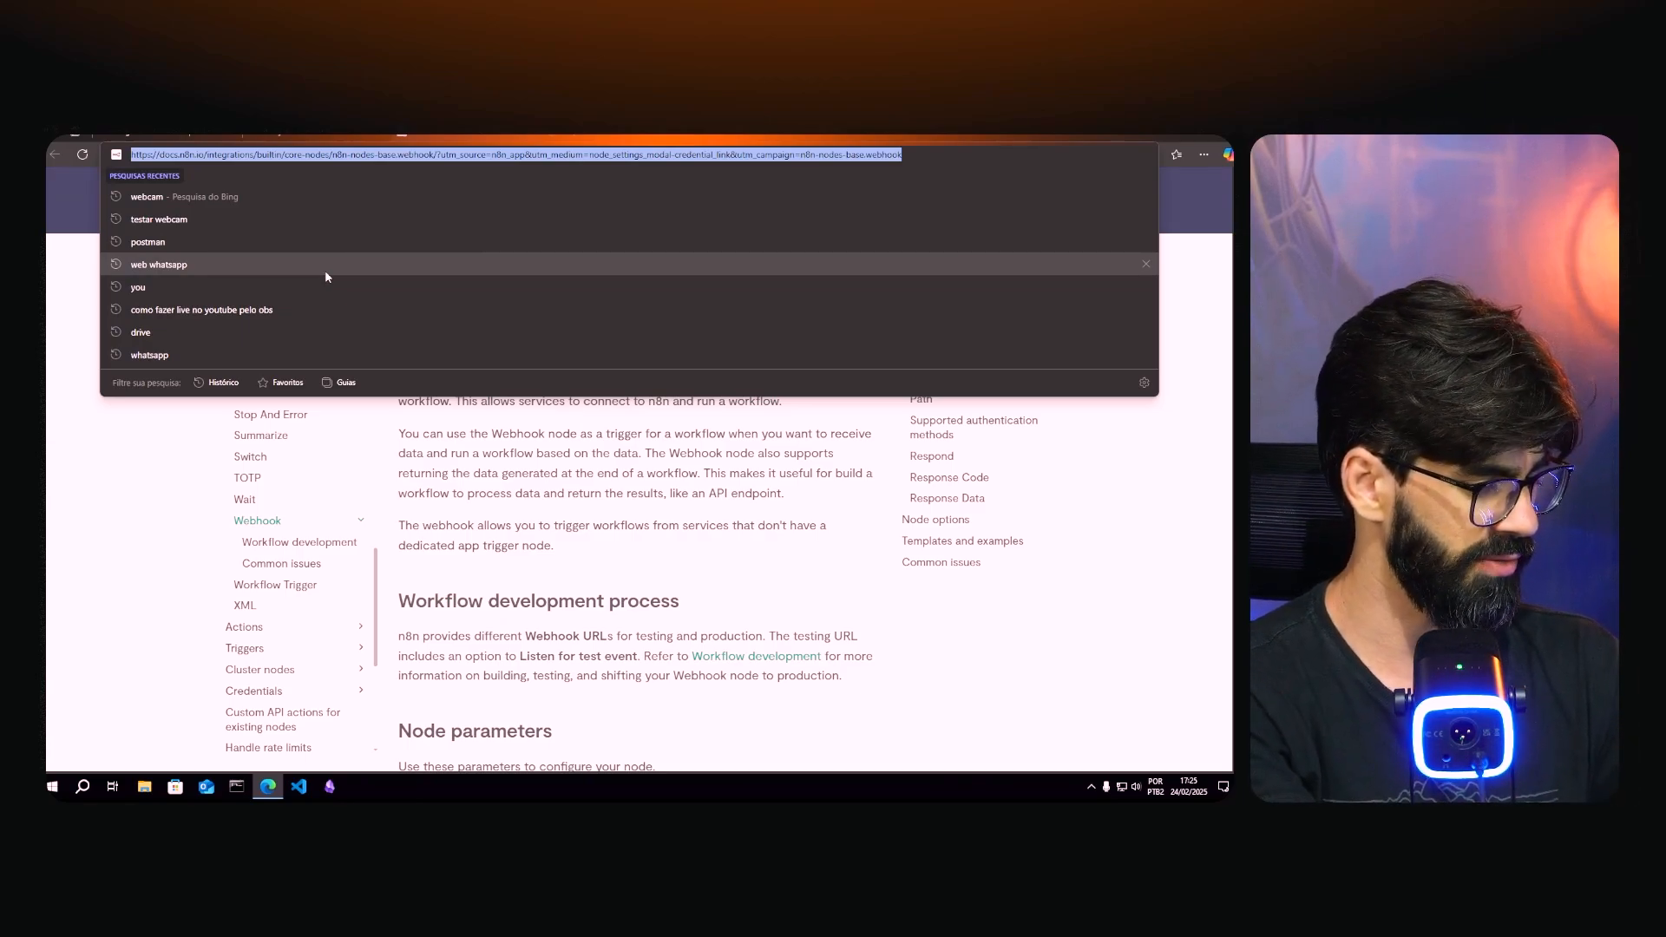
# - Search Bing for 'n8n docs', open the n8n Docs welcome page and focus its search box
pyautogui.write('n8n docs')
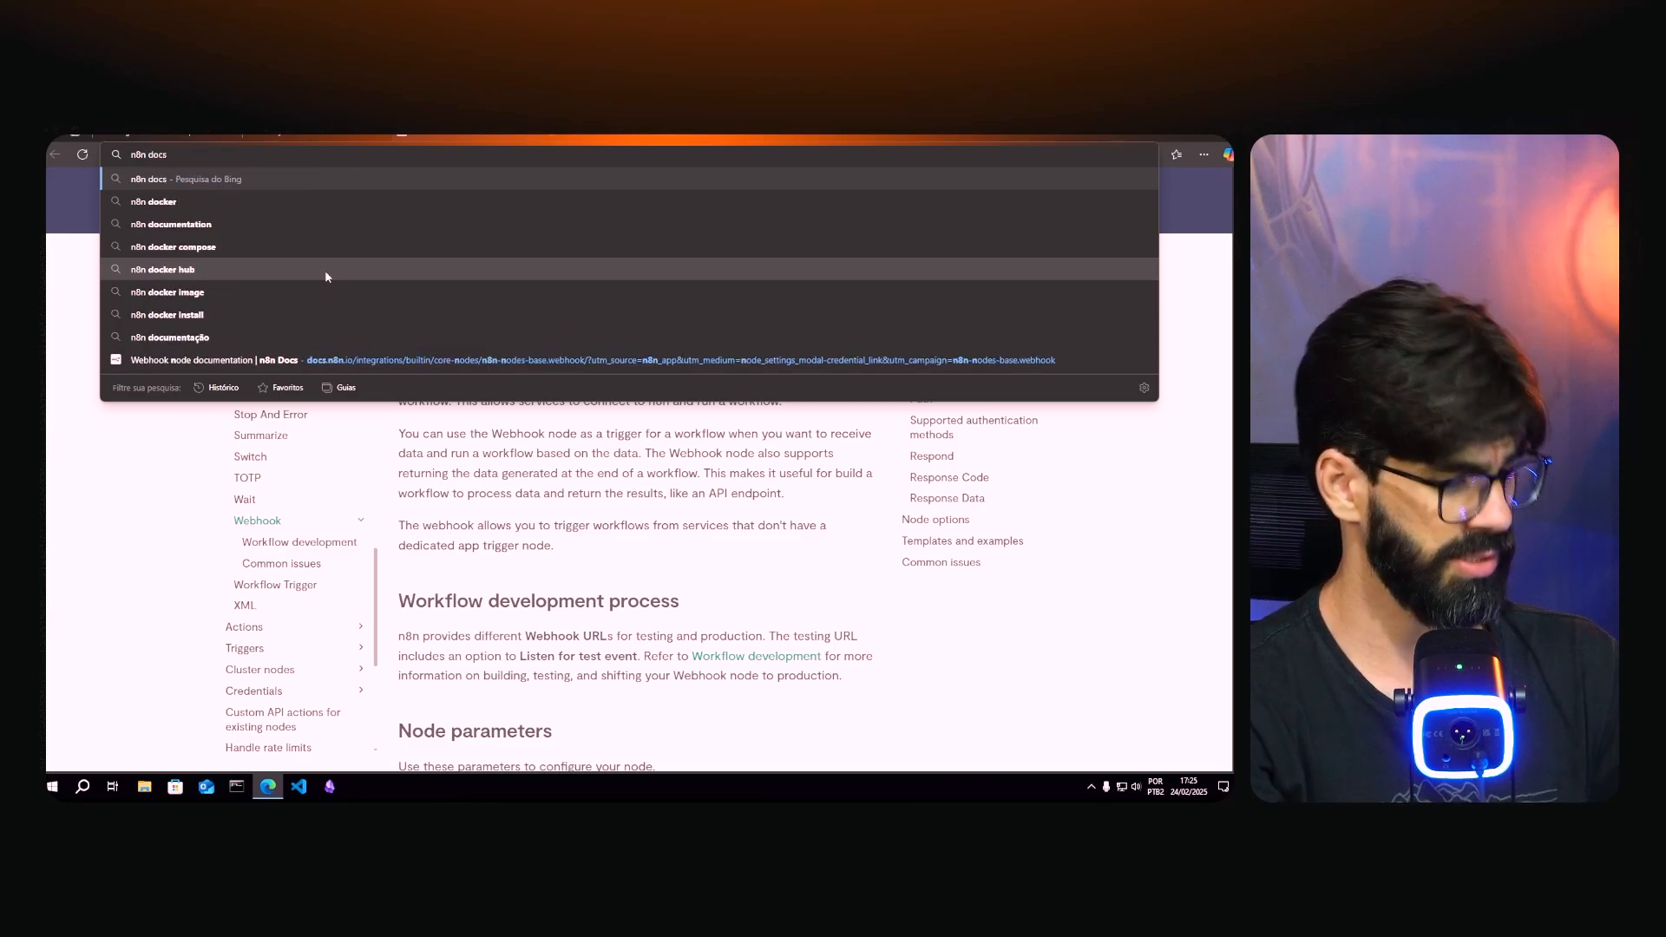
pyautogui.press('Return')
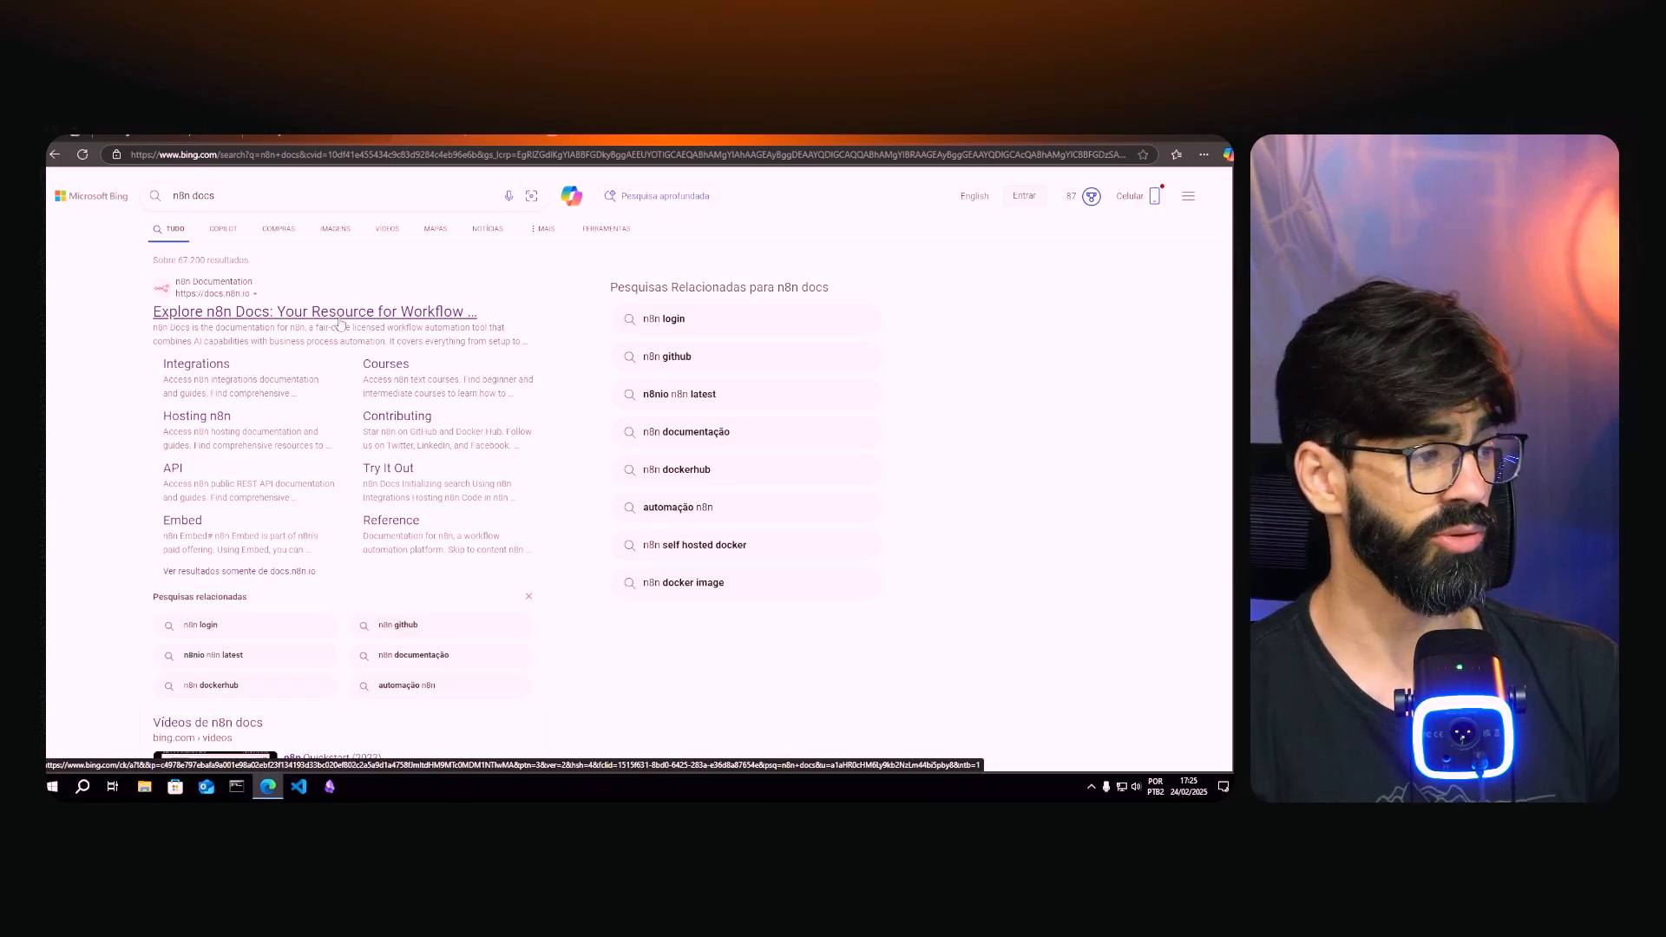
pyautogui.click(339, 315)
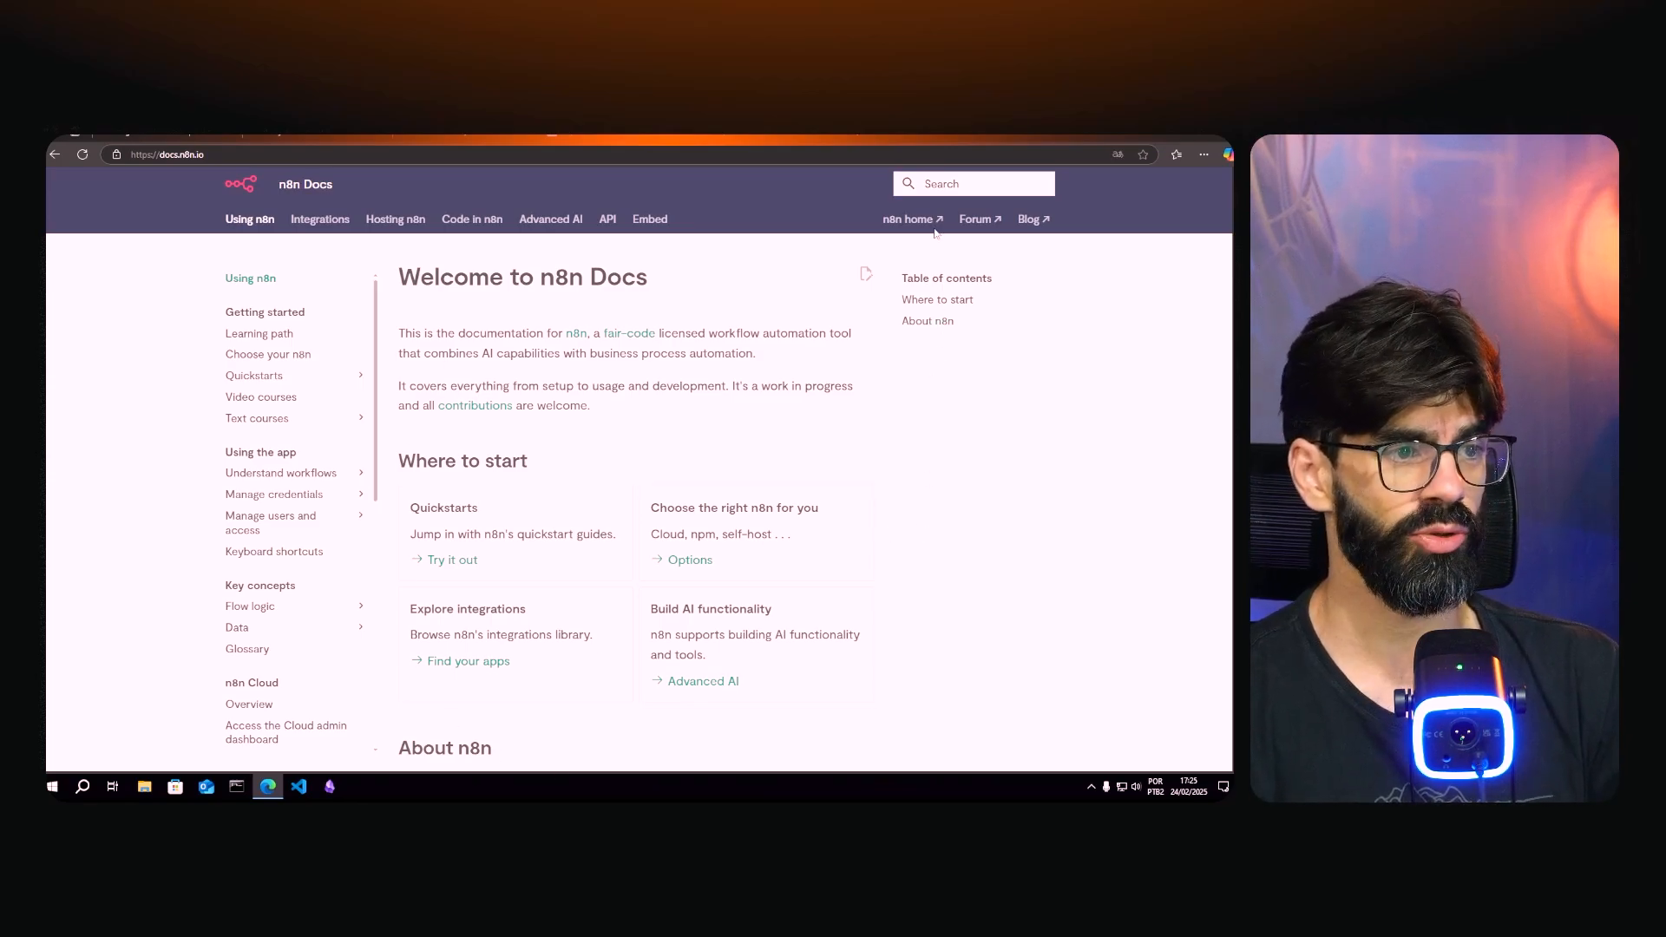
pyautogui.click(942, 183)
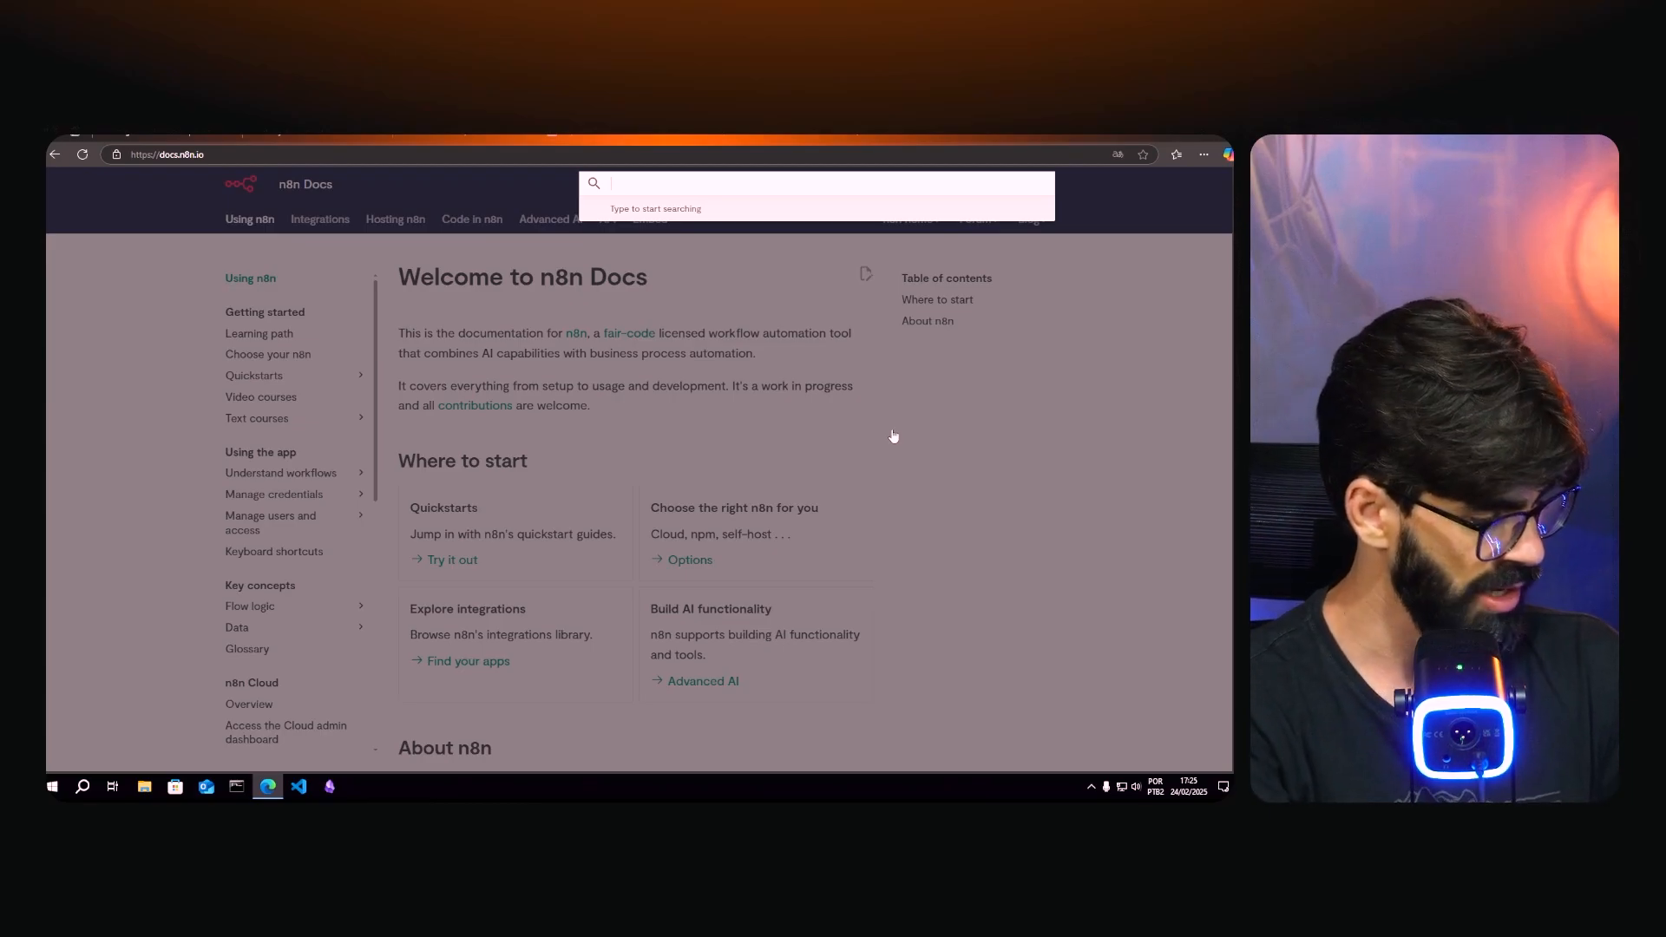
# - Search the docs for 'webhooks' to reopen the Webhook node page, then open Make's Webhooks module
pyautogui.write('webhooks')
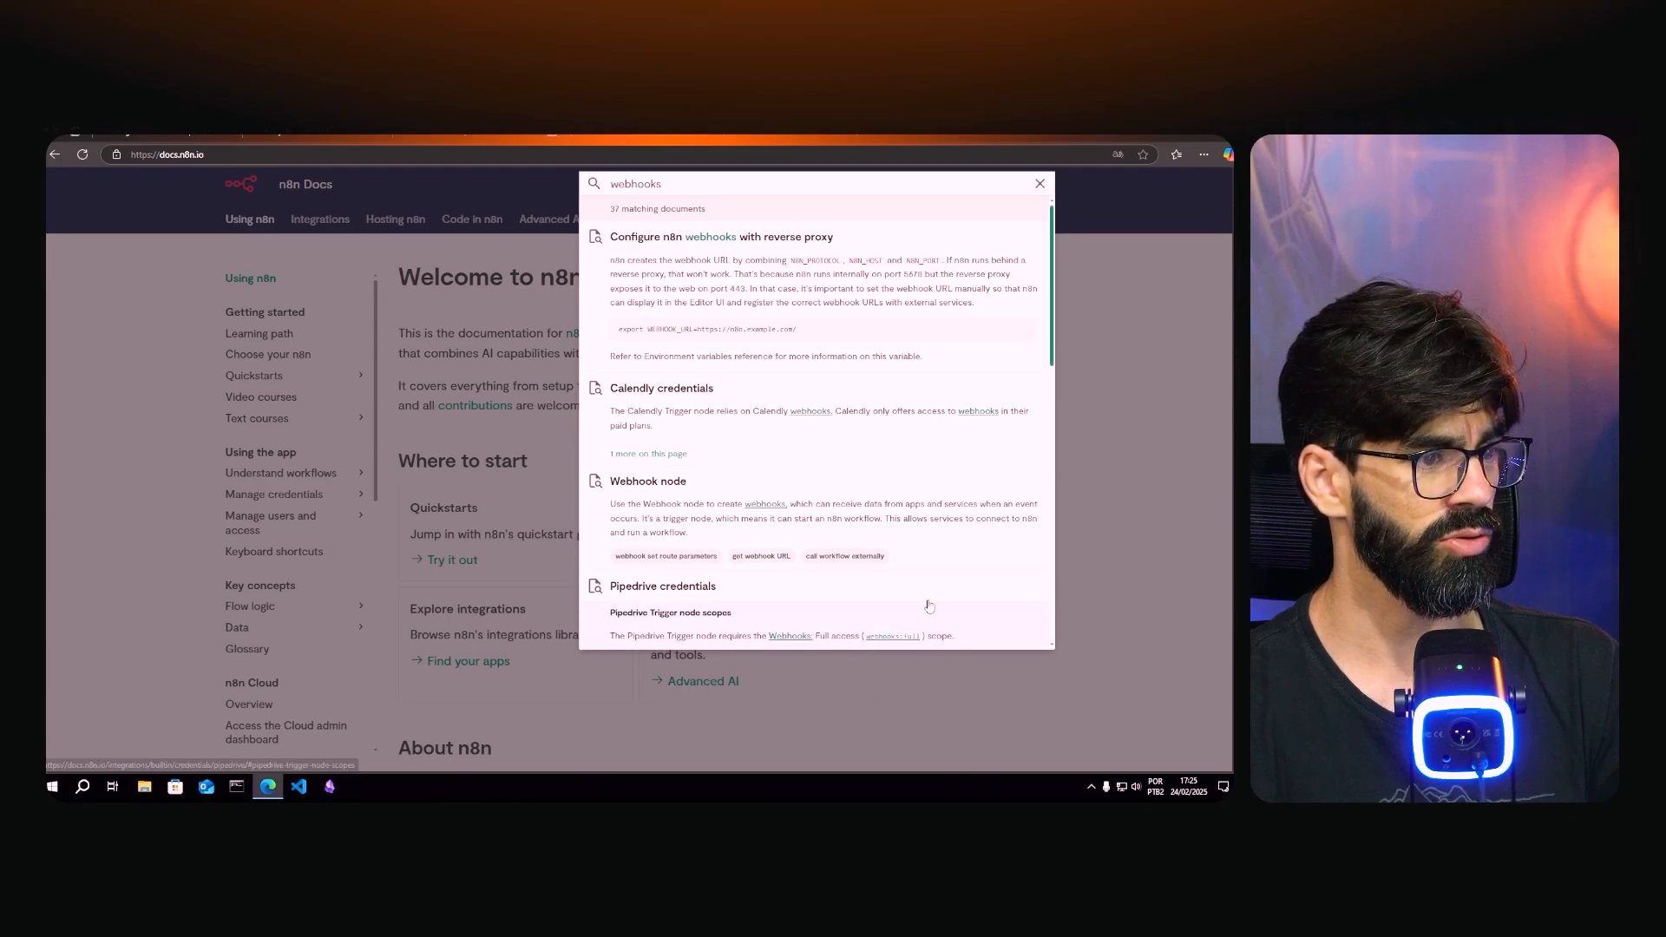
pyautogui.click(659, 505)
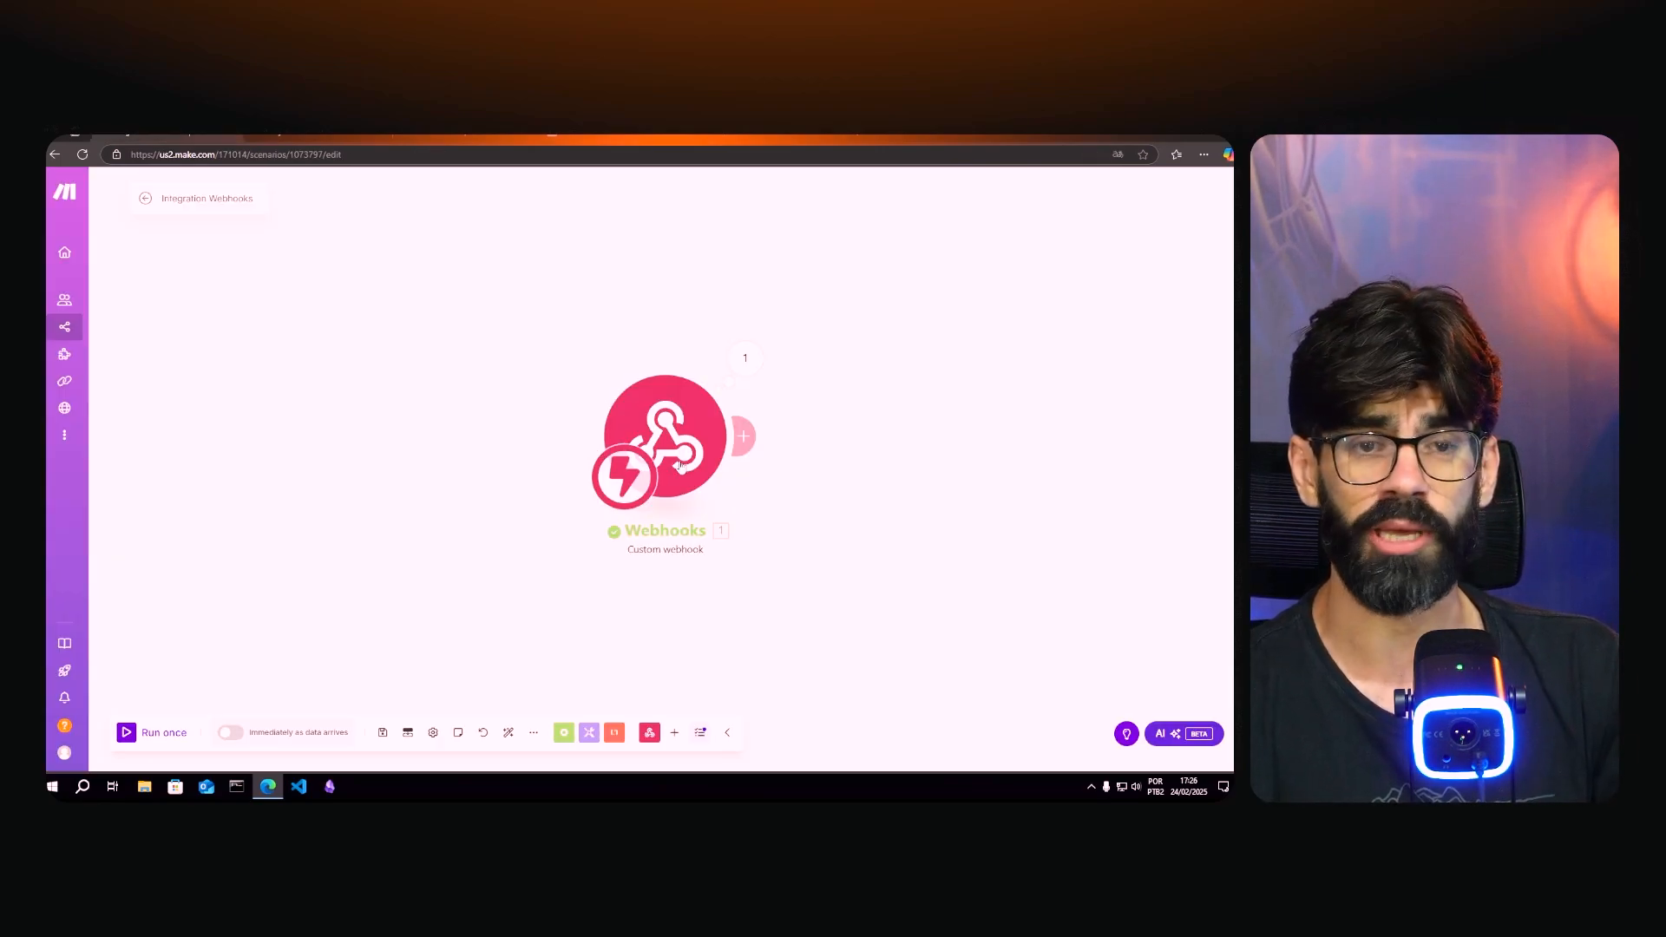
pyautogui.click(682, 464)
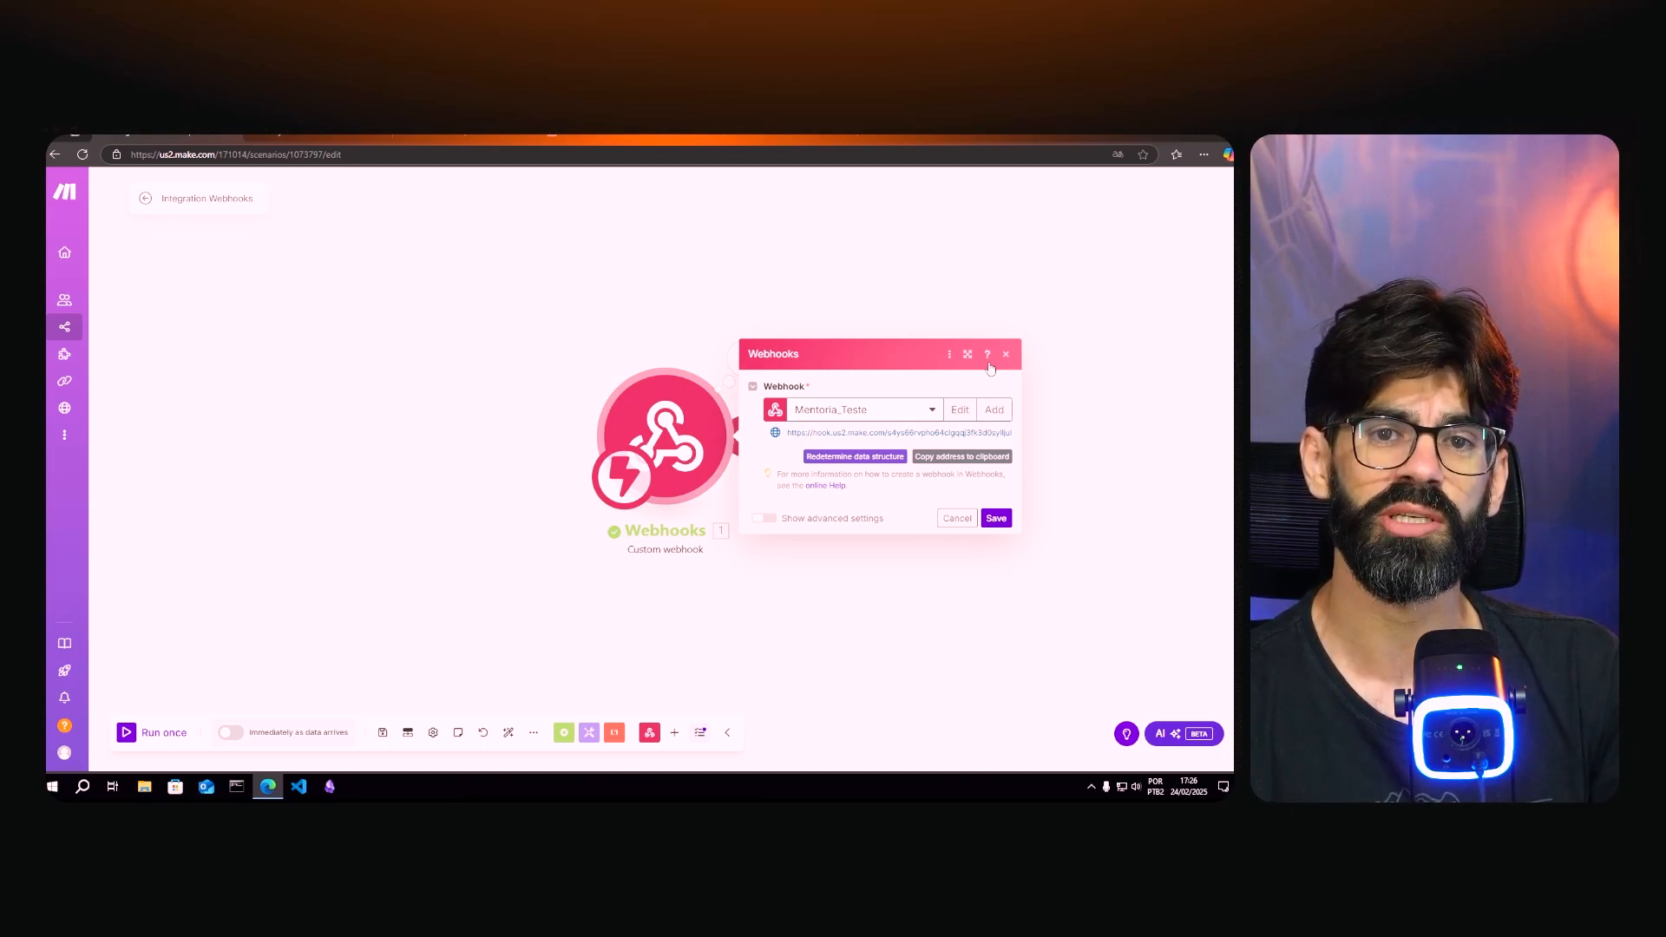
# - Open Make's Webhooks help article, resize and read it, then close it
pyautogui.click(987, 360)
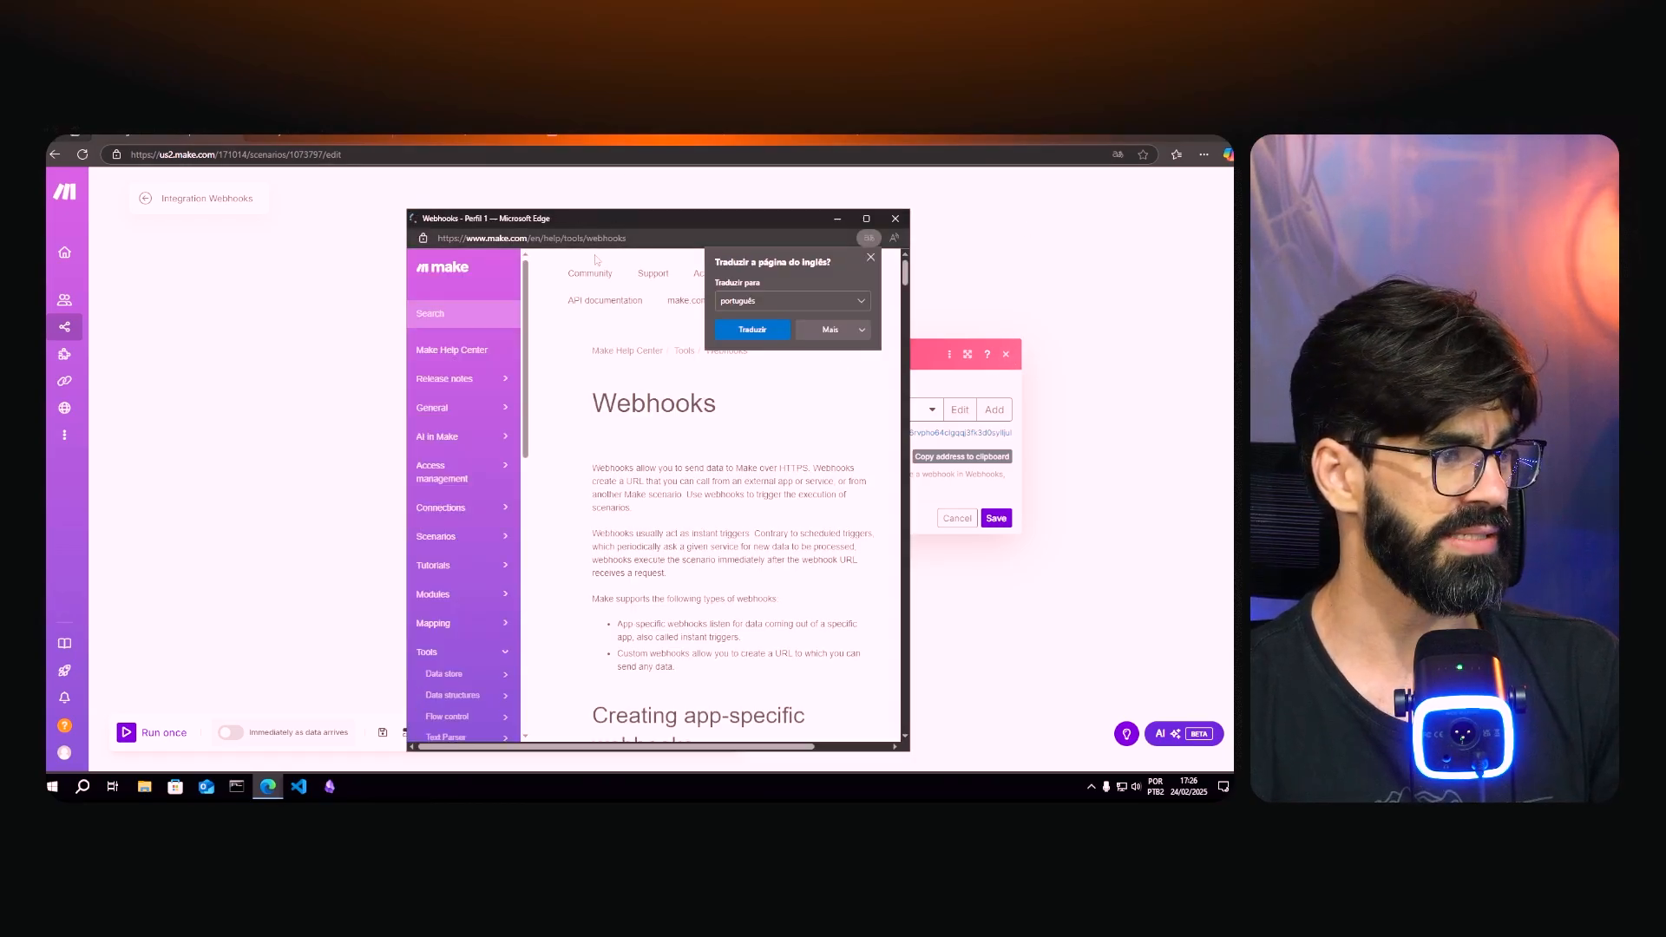
pyautogui.click(871, 259)
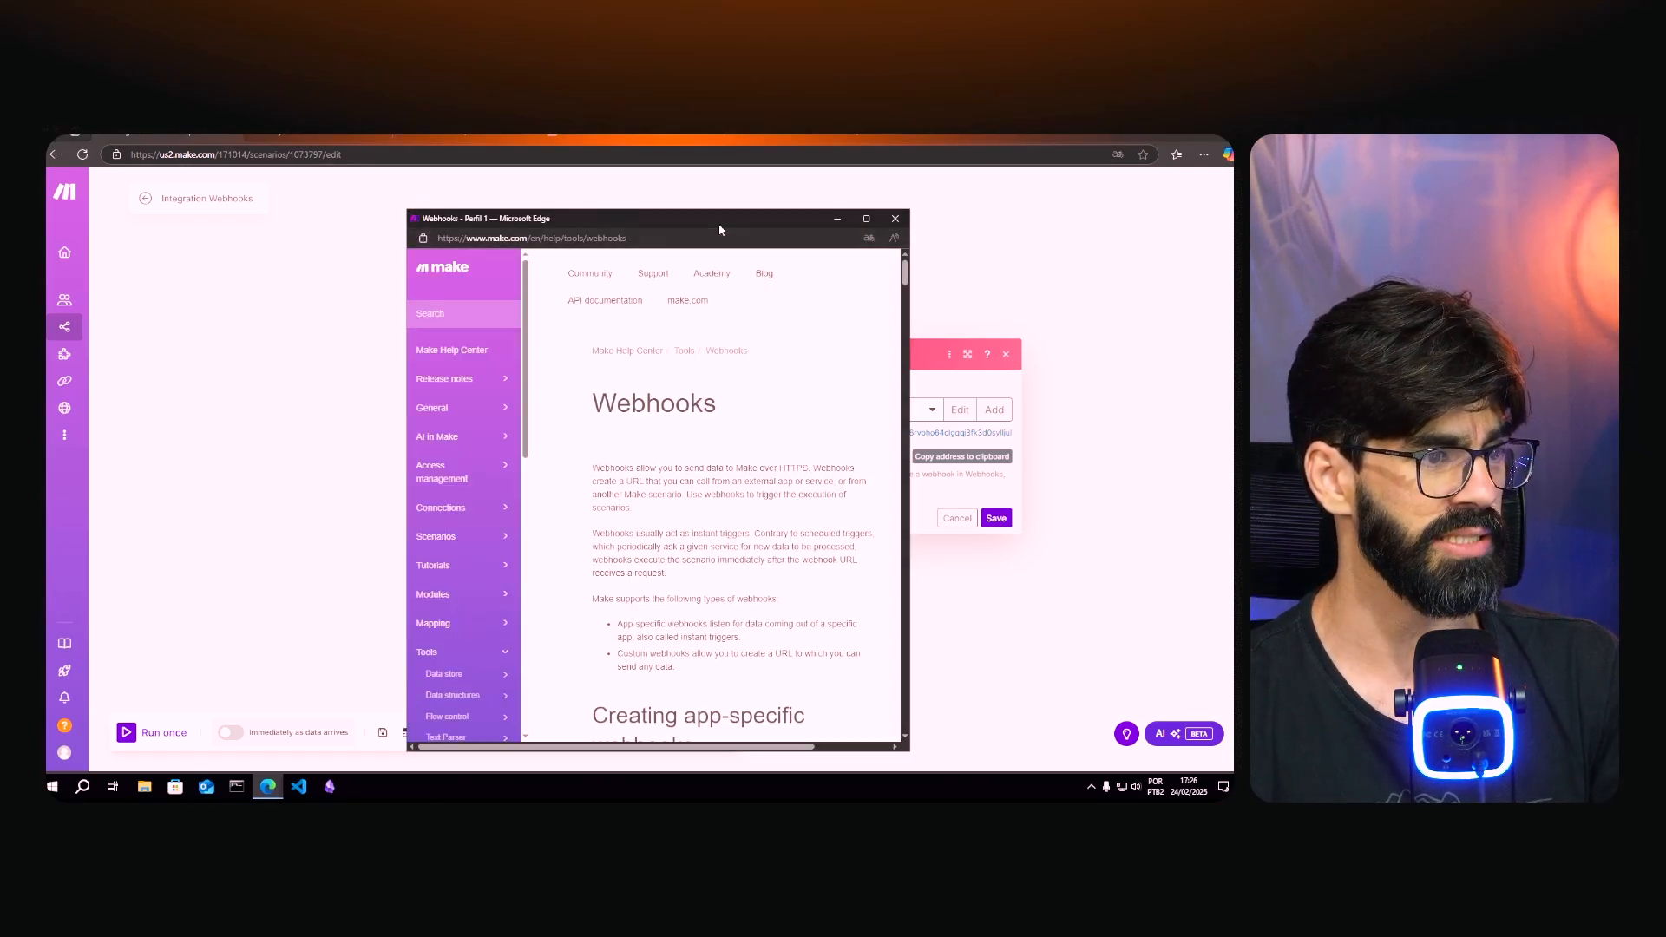
pyautogui.moveTo(718, 221); pyautogui.dragTo(703, 178)
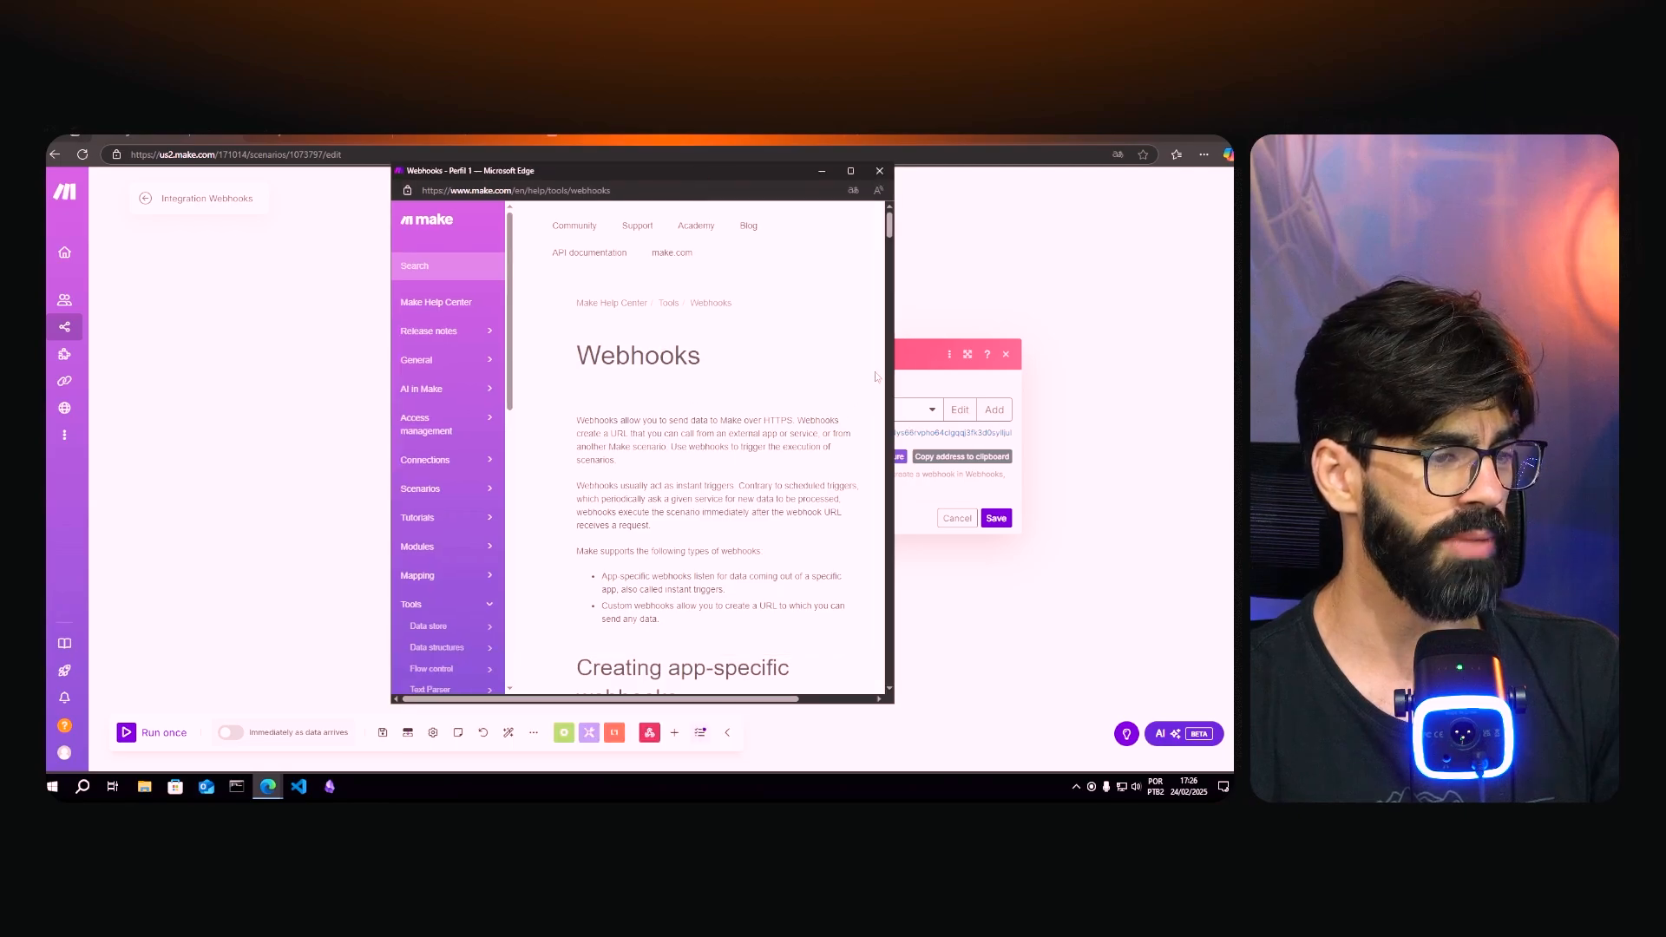
pyautogui.moveTo(895, 365); pyautogui.dragTo(1128, 408)
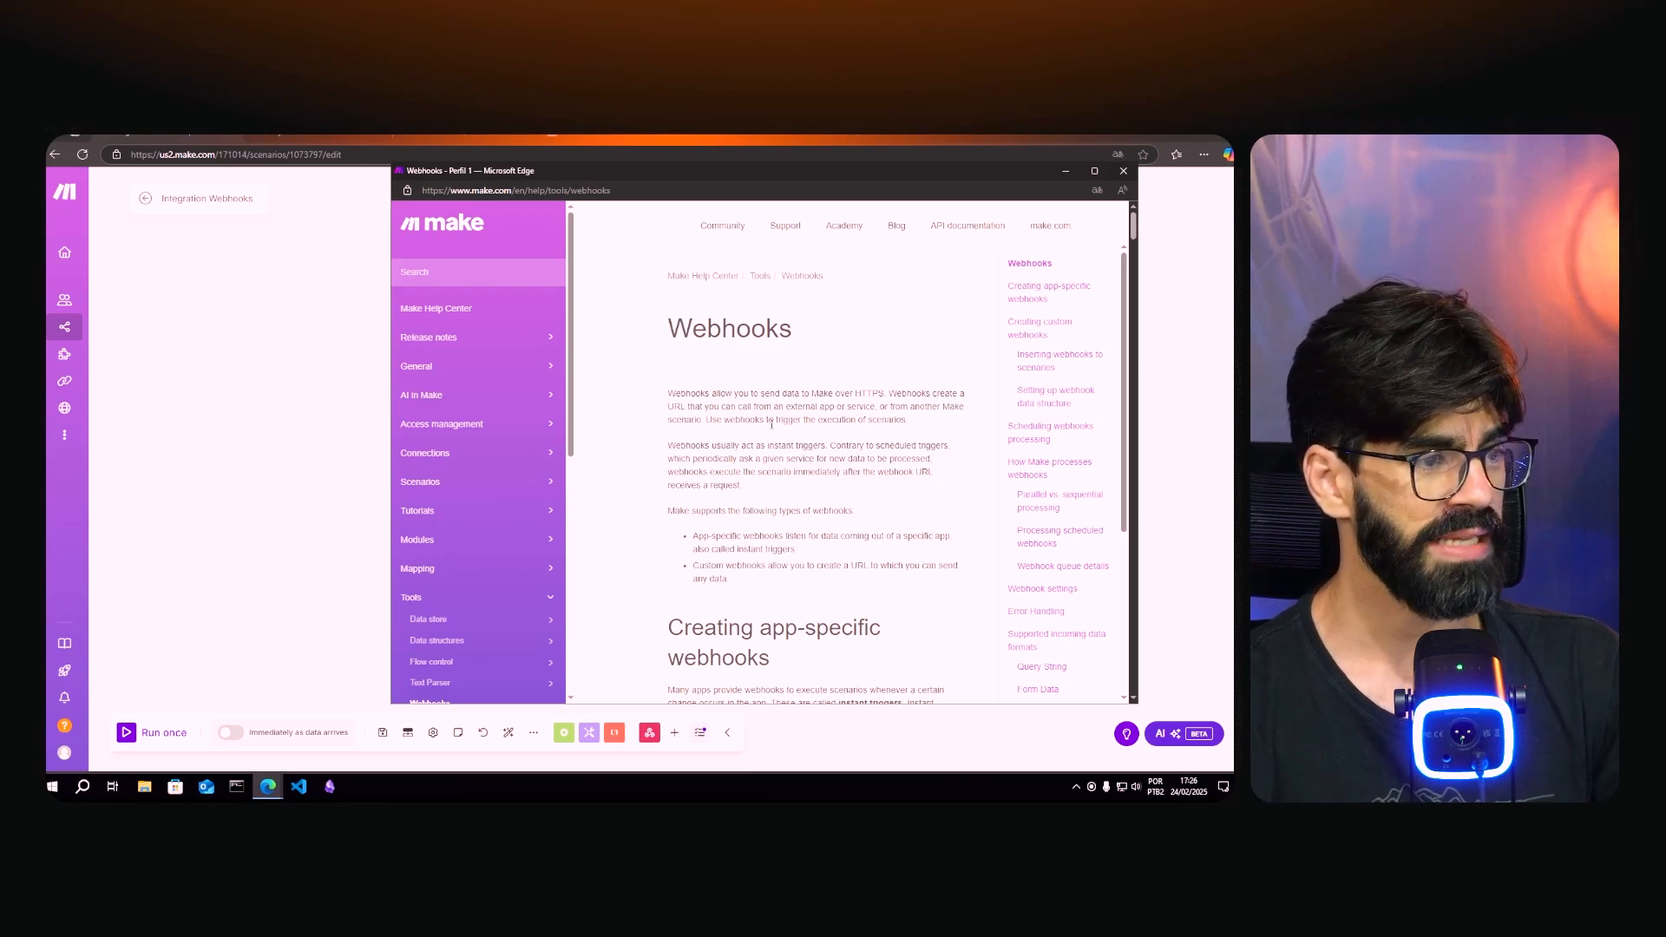
pyautogui.scroll(-10, 771, 424)
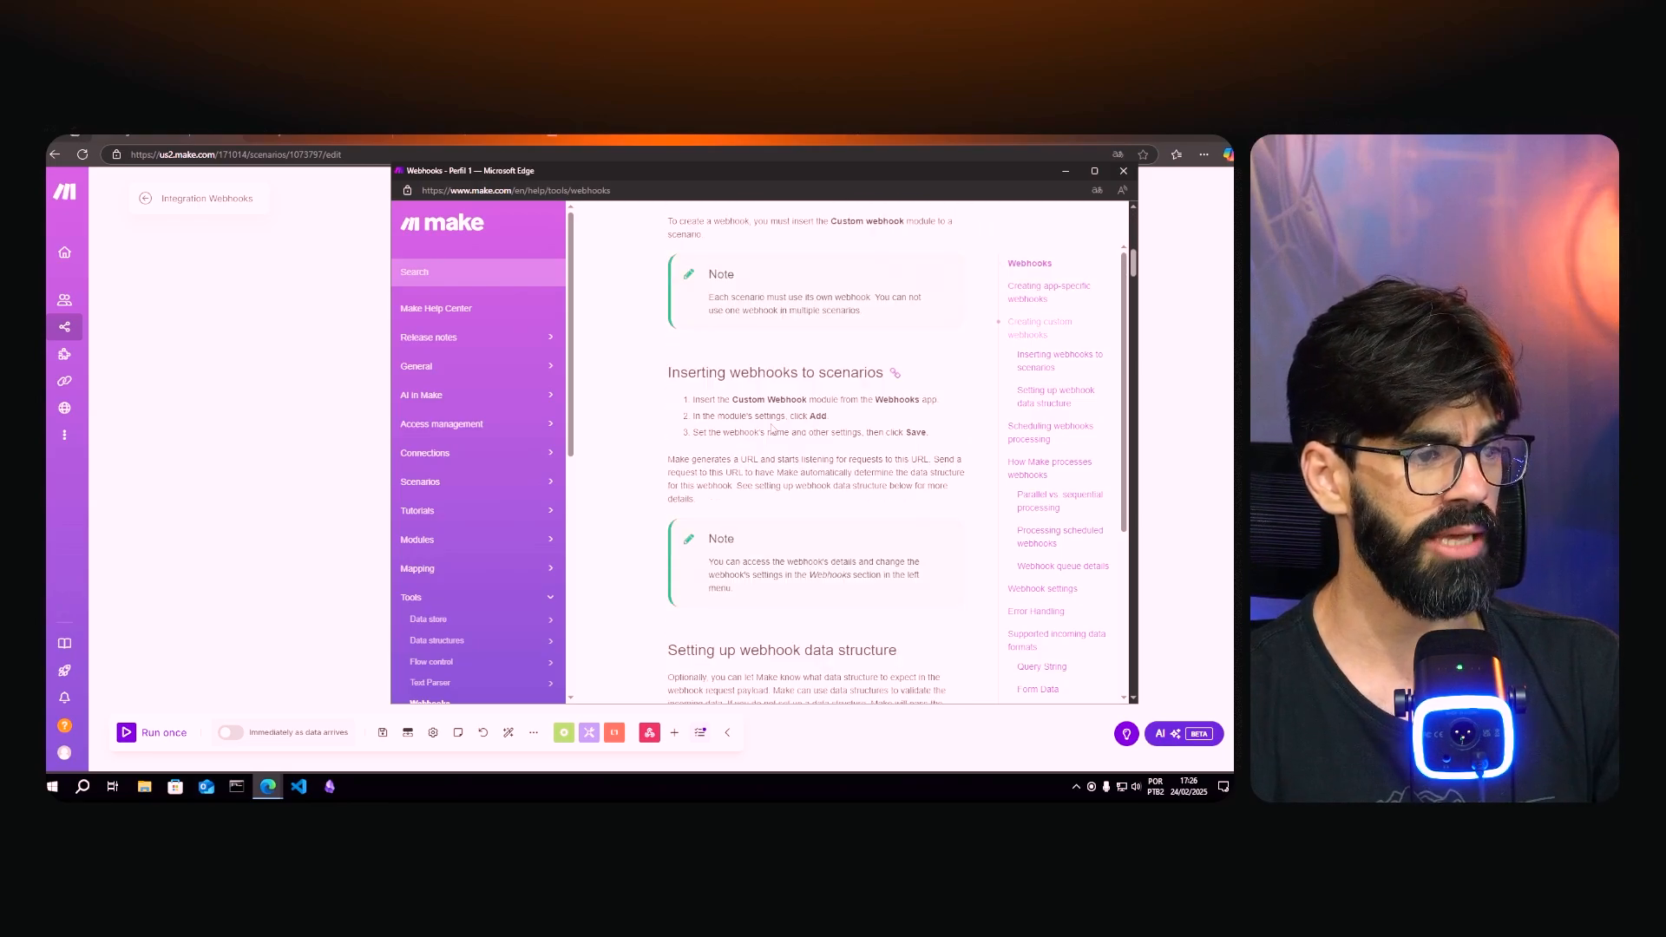
pyautogui.scroll(-10, 772, 427)
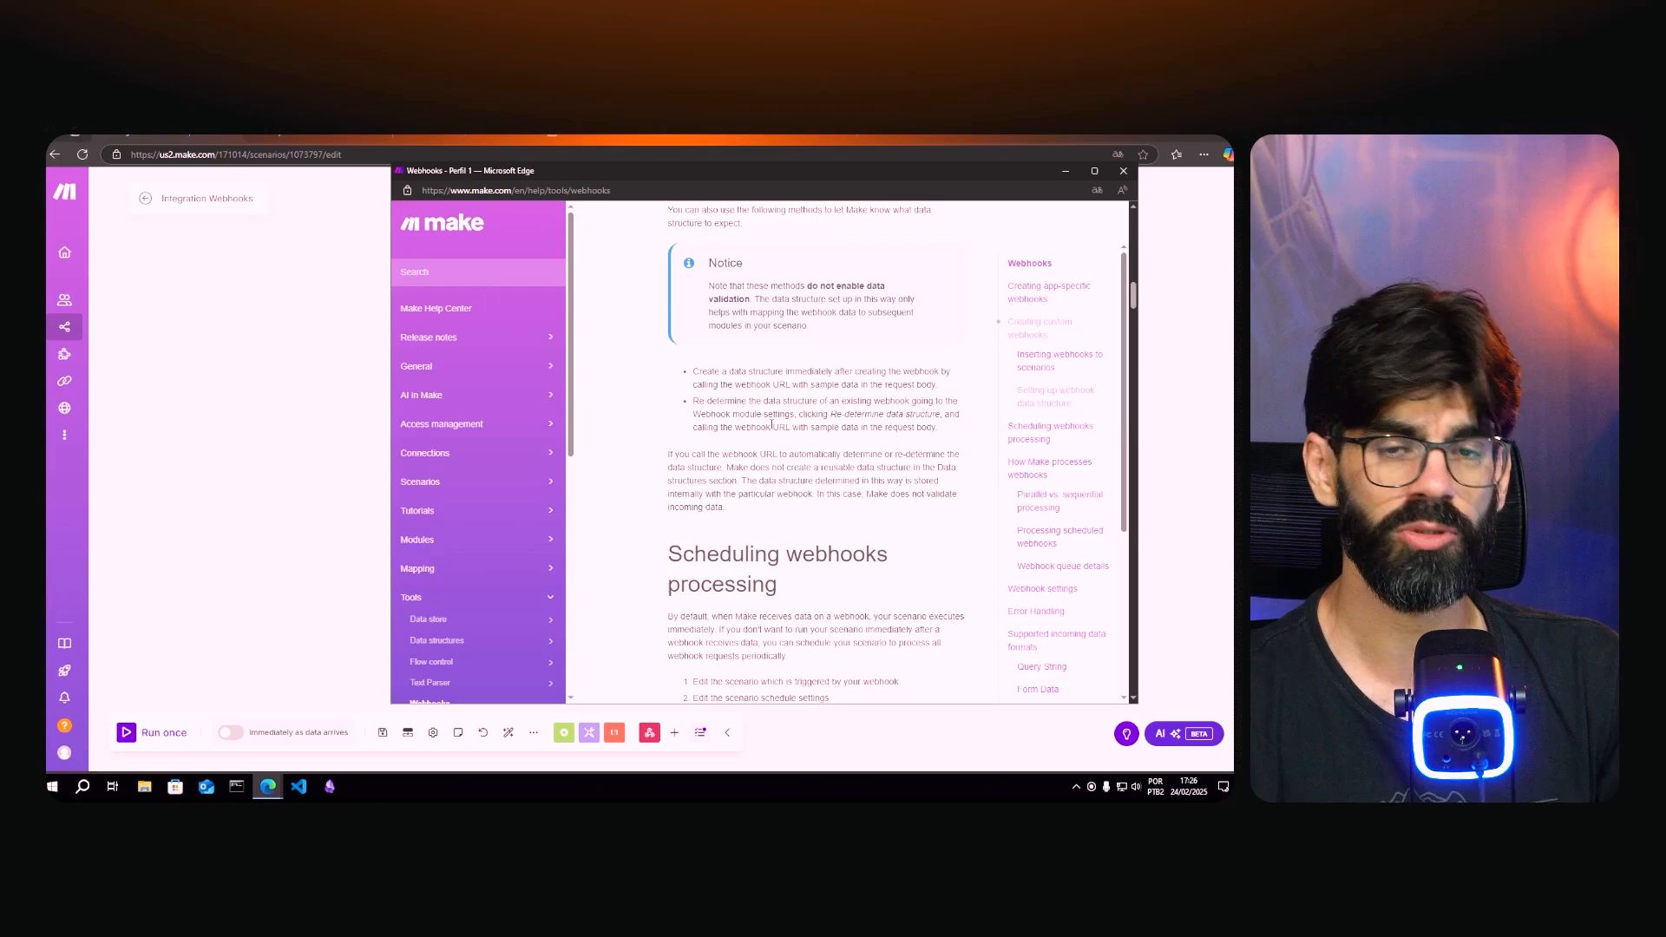
pyautogui.scroll(-10, 772, 424)
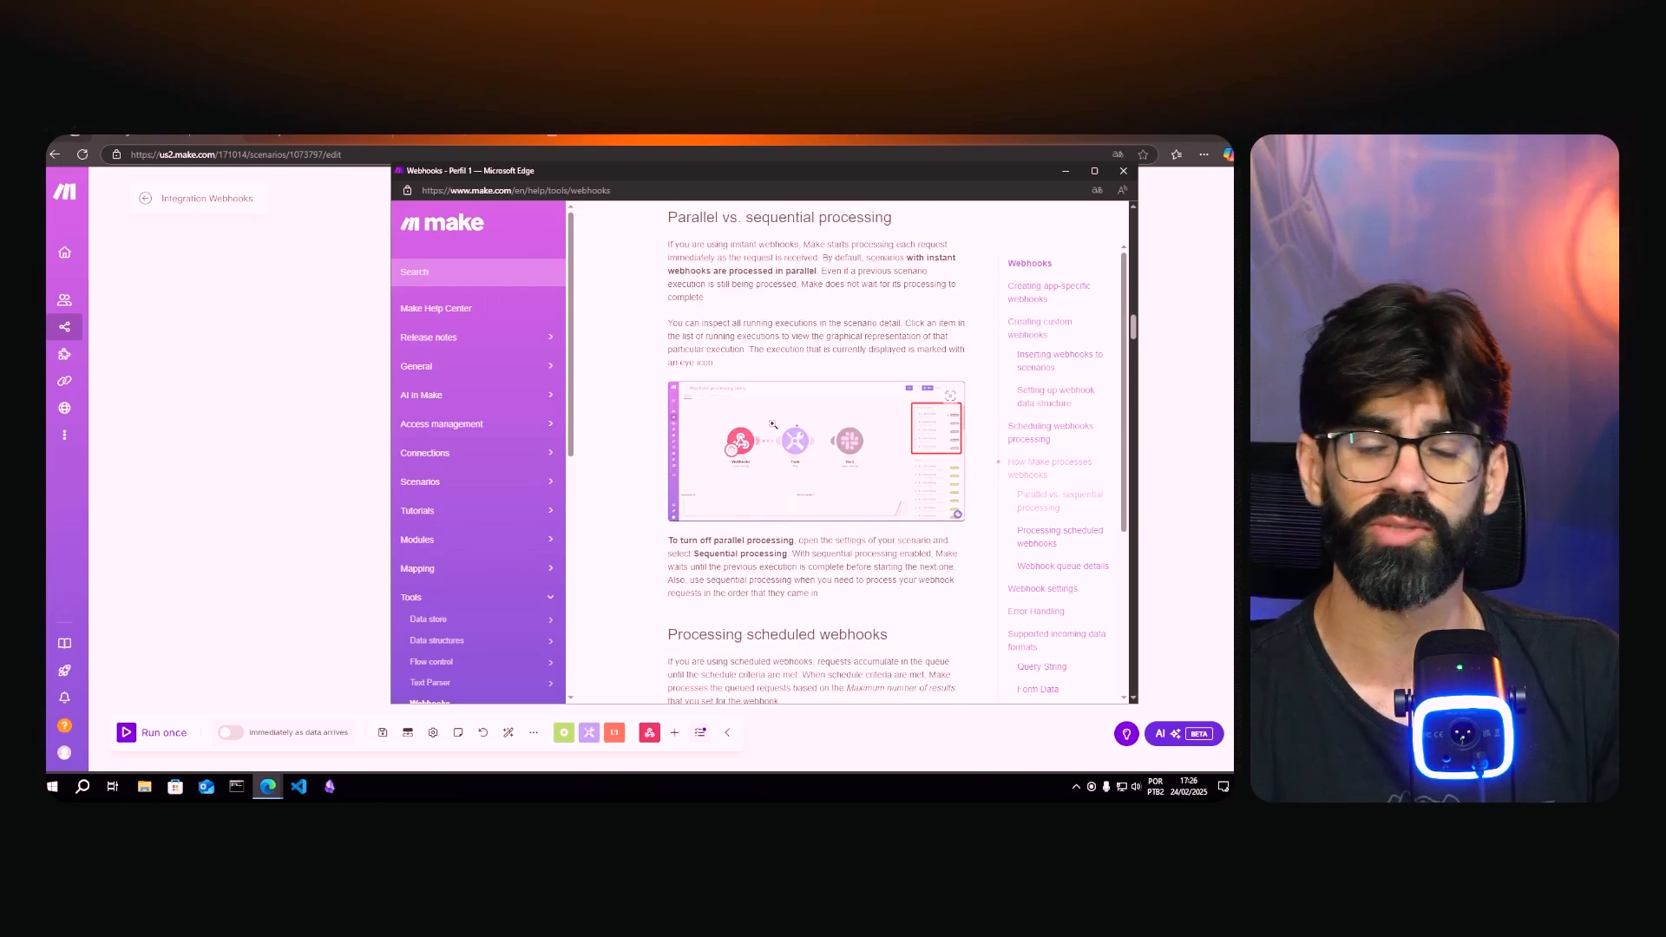
pyautogui.click(1123, 171)
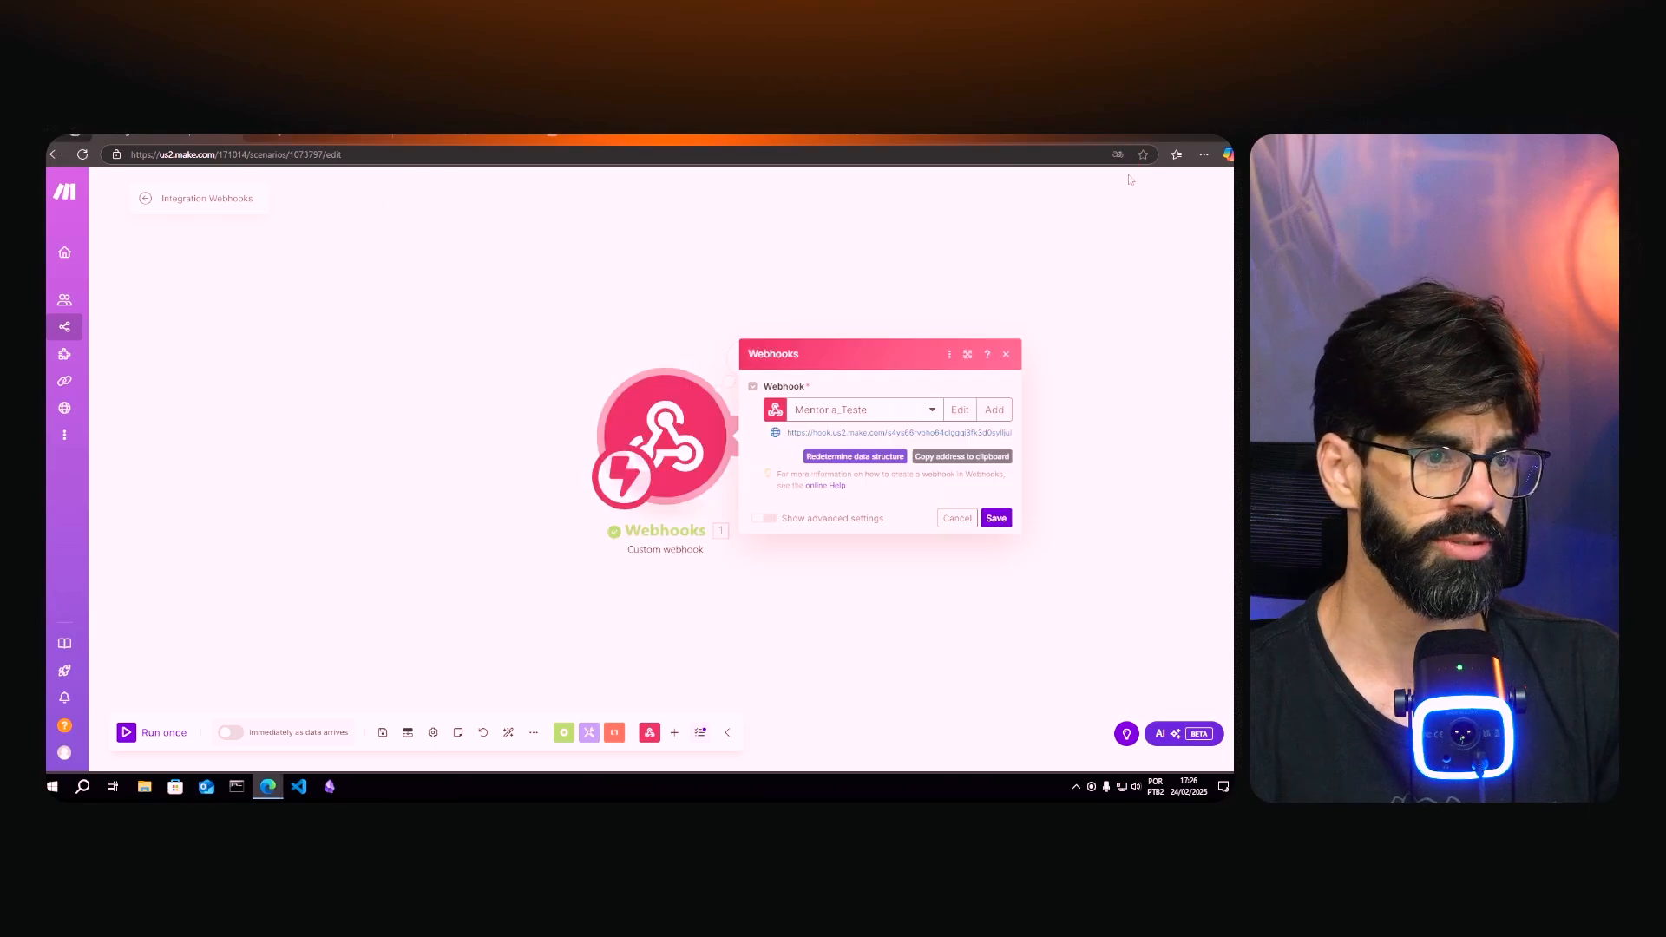
# - Change the Bing query to 'make docs' and open the 'Google Docs - Make' help result
pyautogui.click(349, 137)
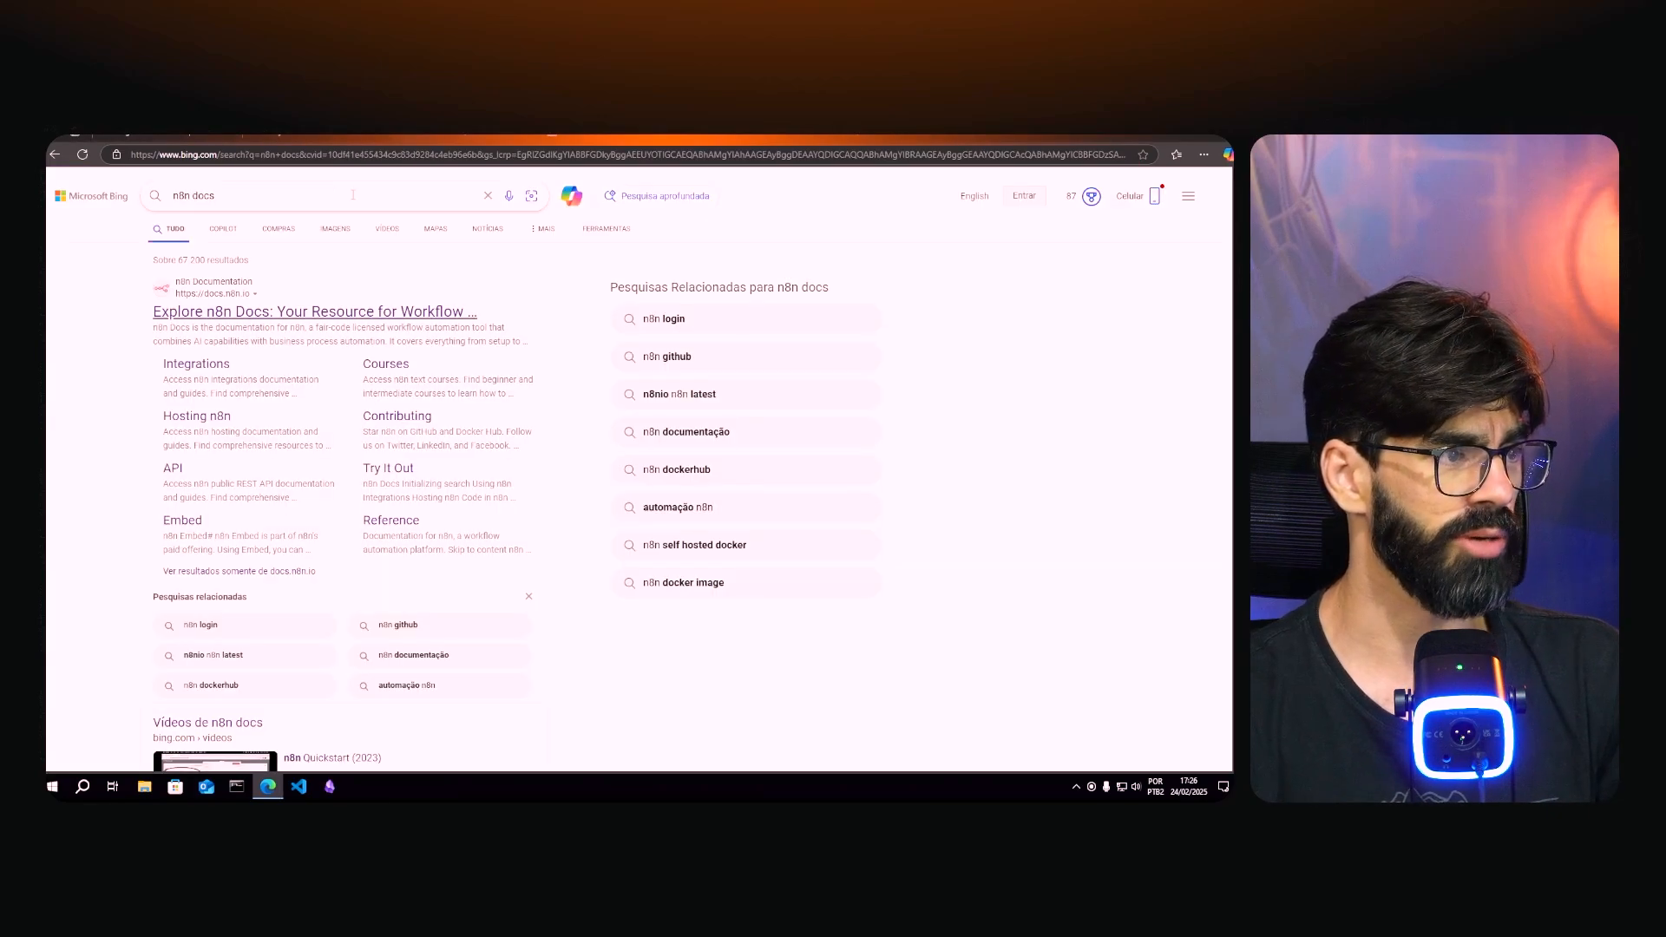
pyautogui.doubleClick(184, 196)
pyautogui.write('make')
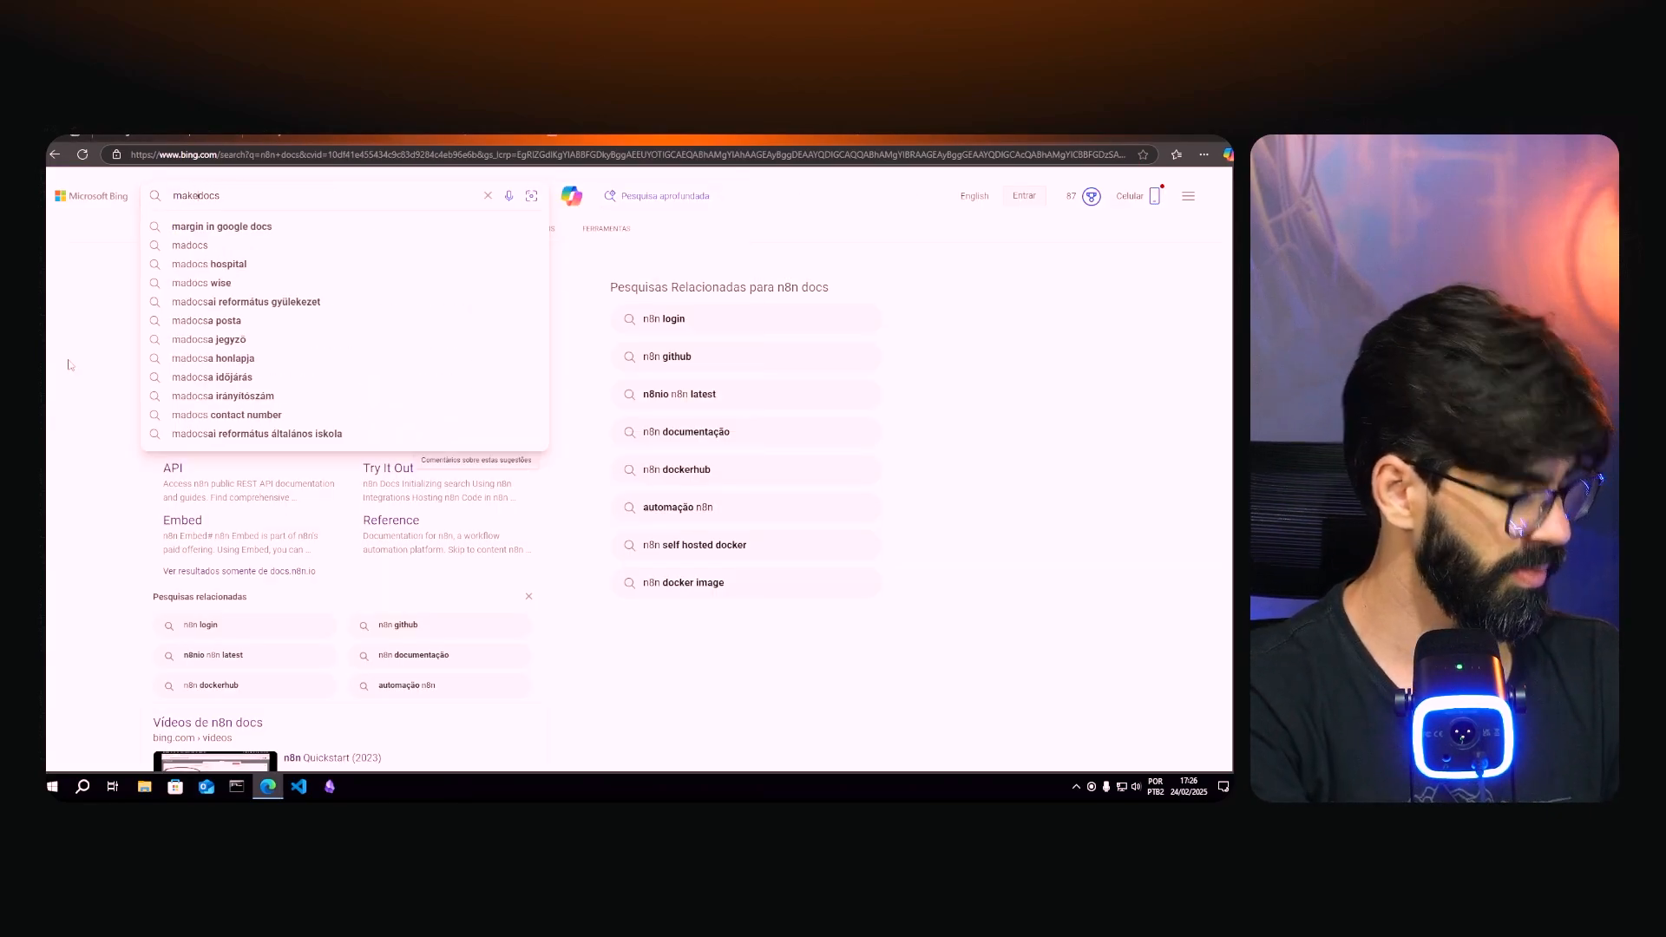
pyautogui.press('Return')
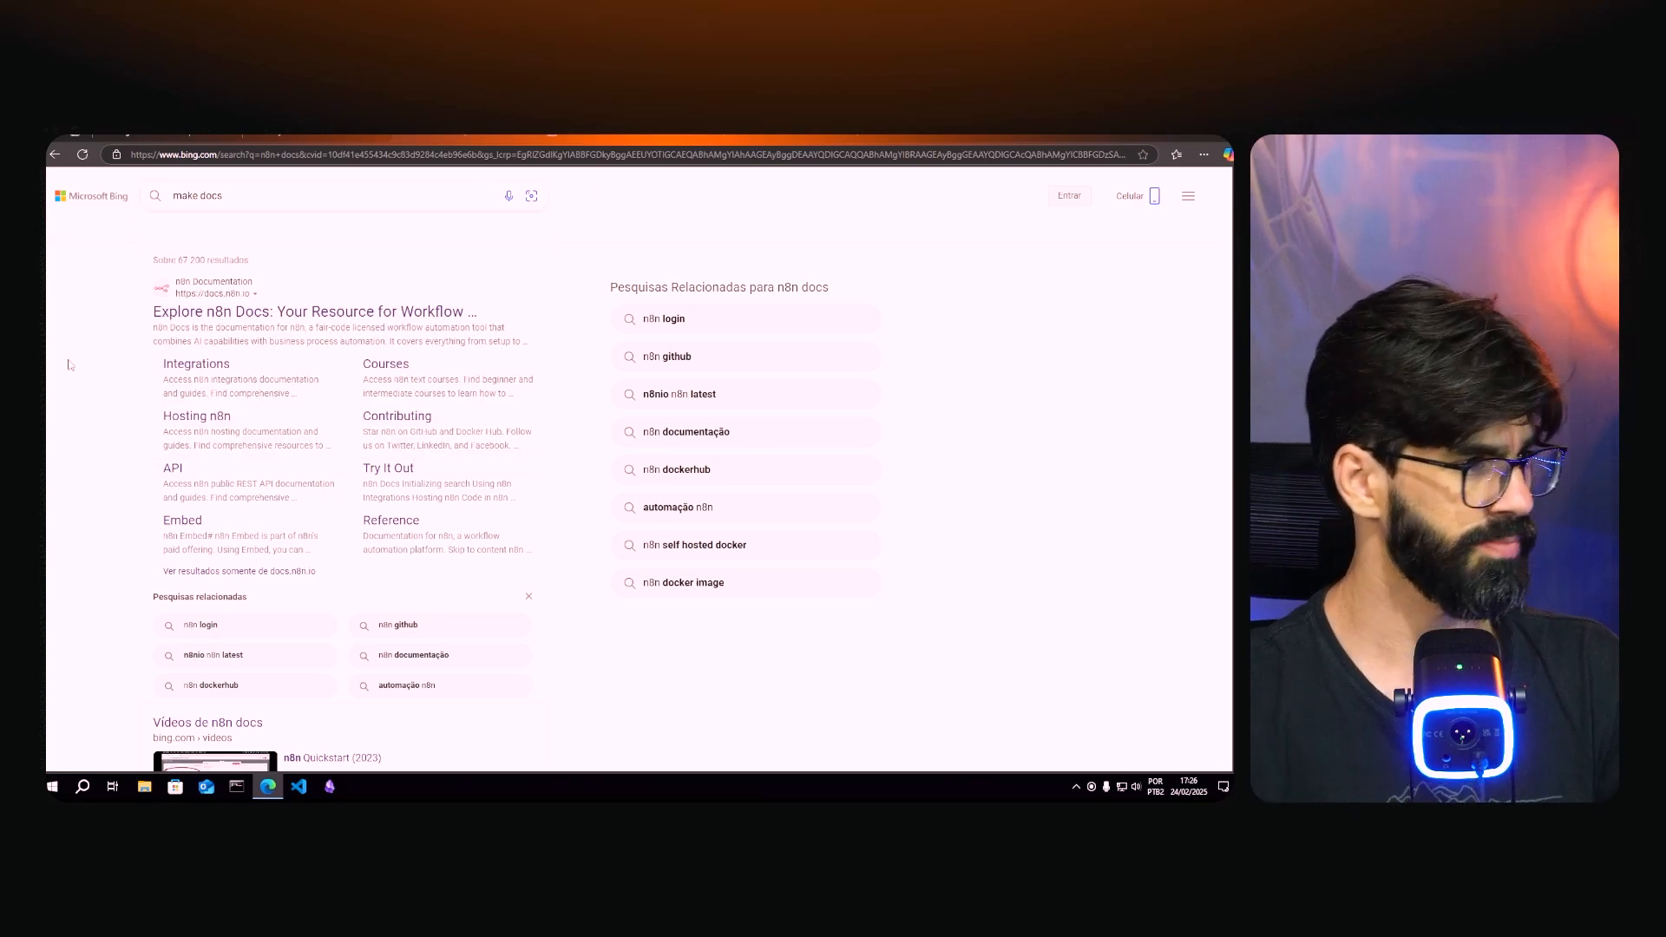
pyautogui.scroll(-5, 75, 373)
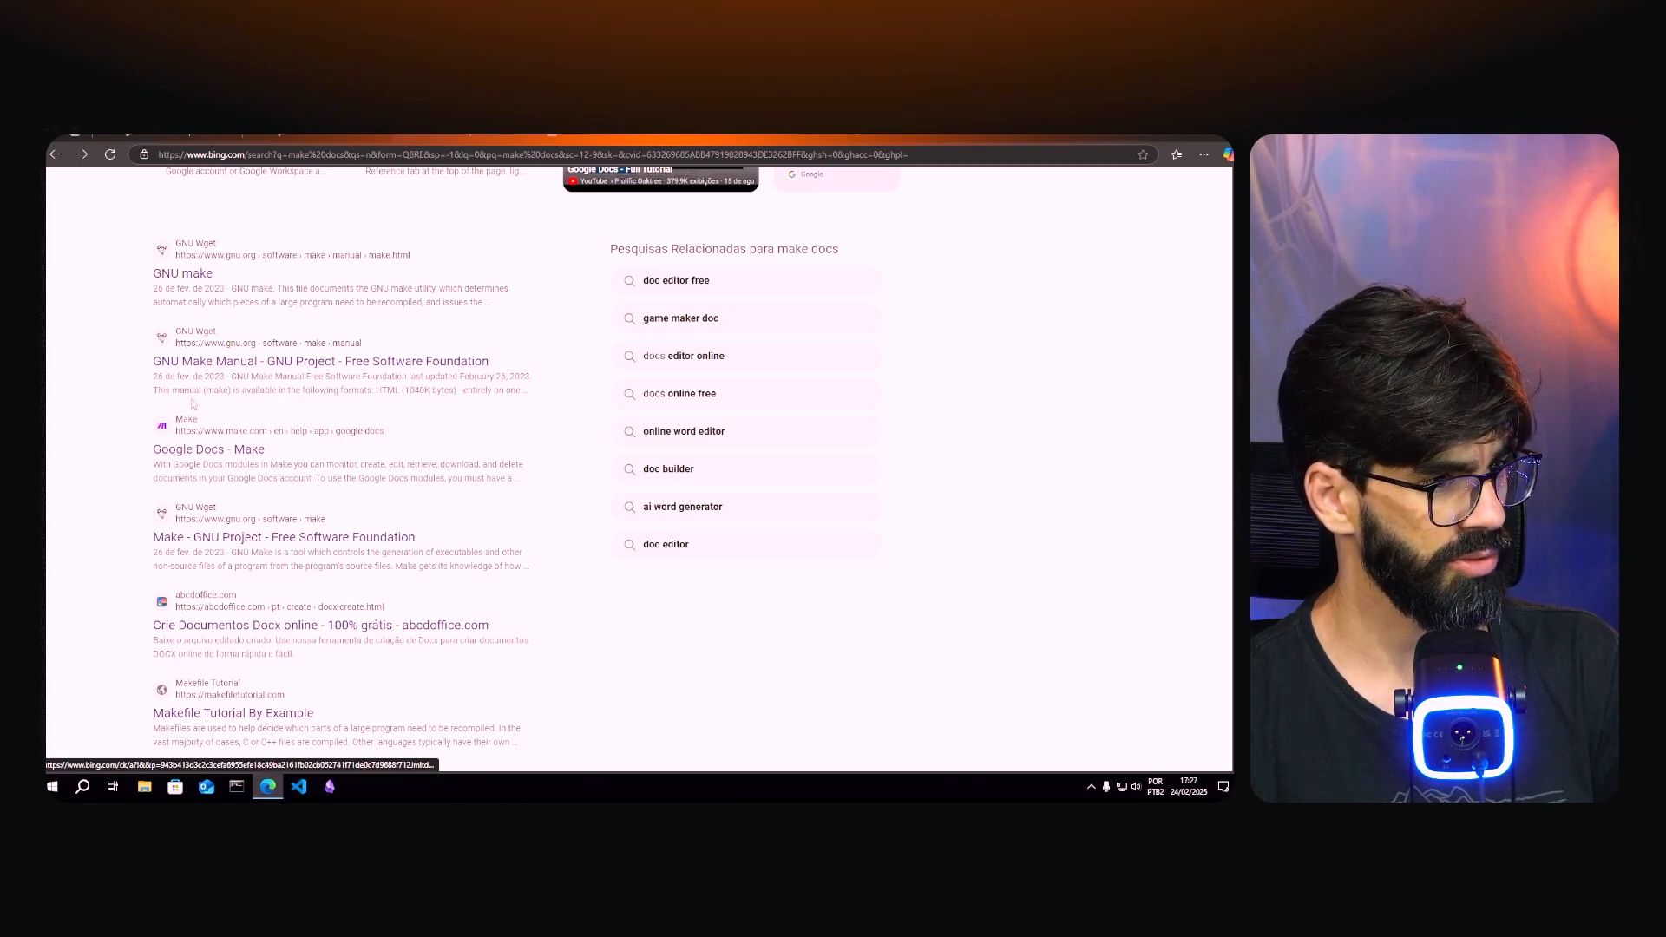
pyautogui.click(180, 451)
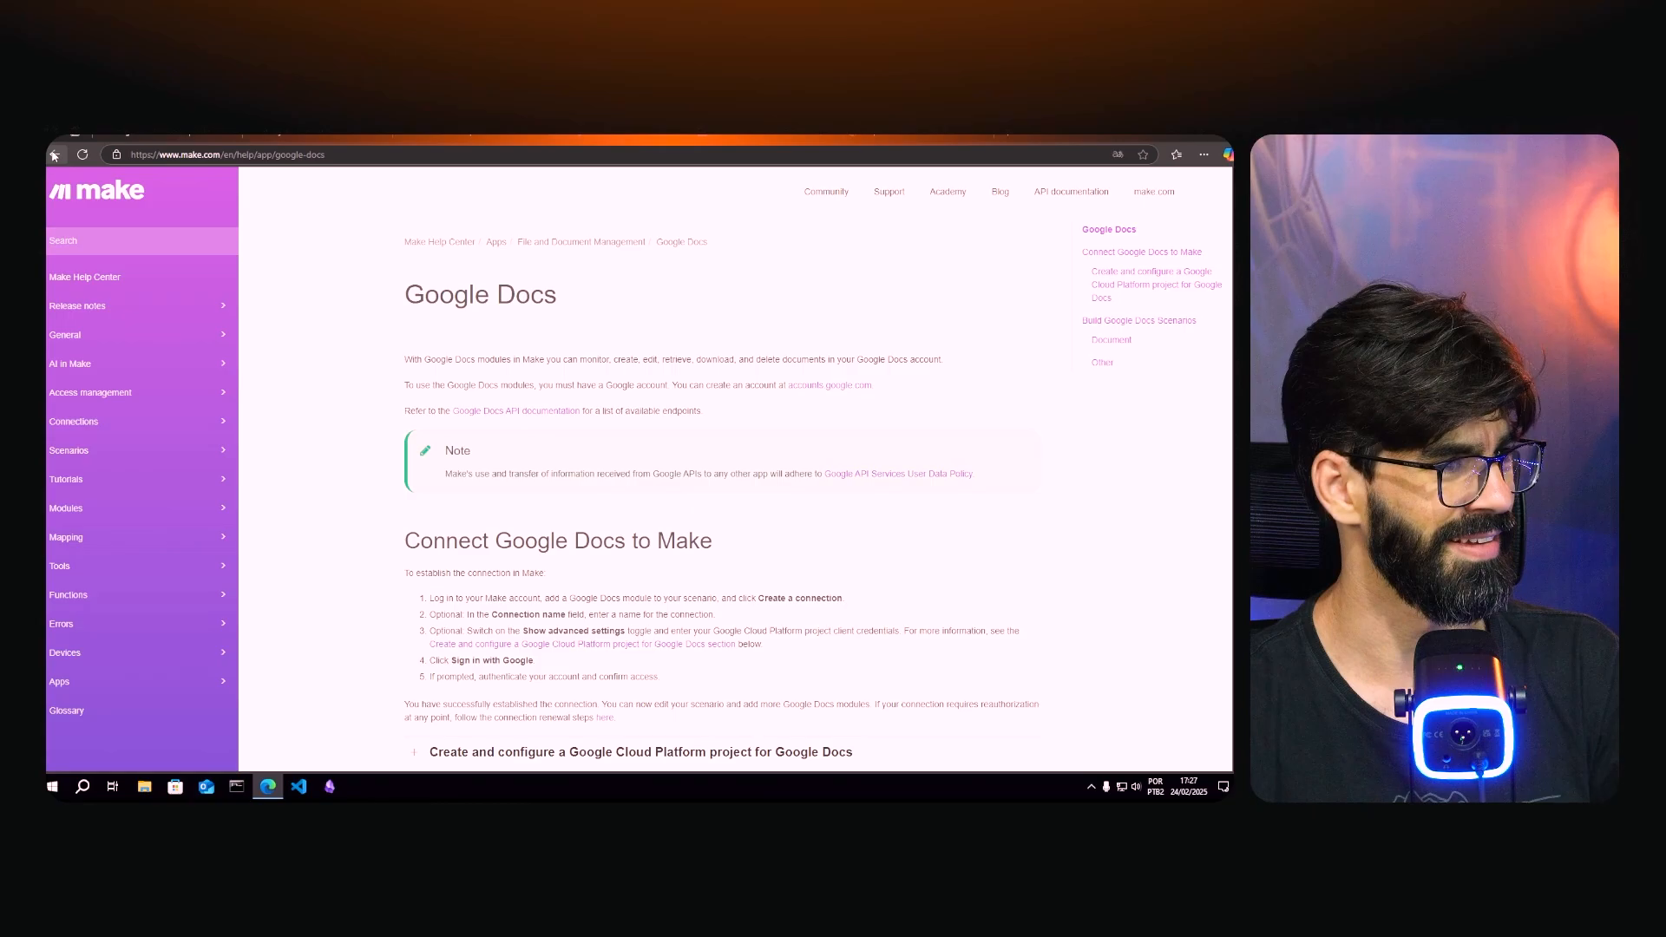
pyautogui.click(54, 156)
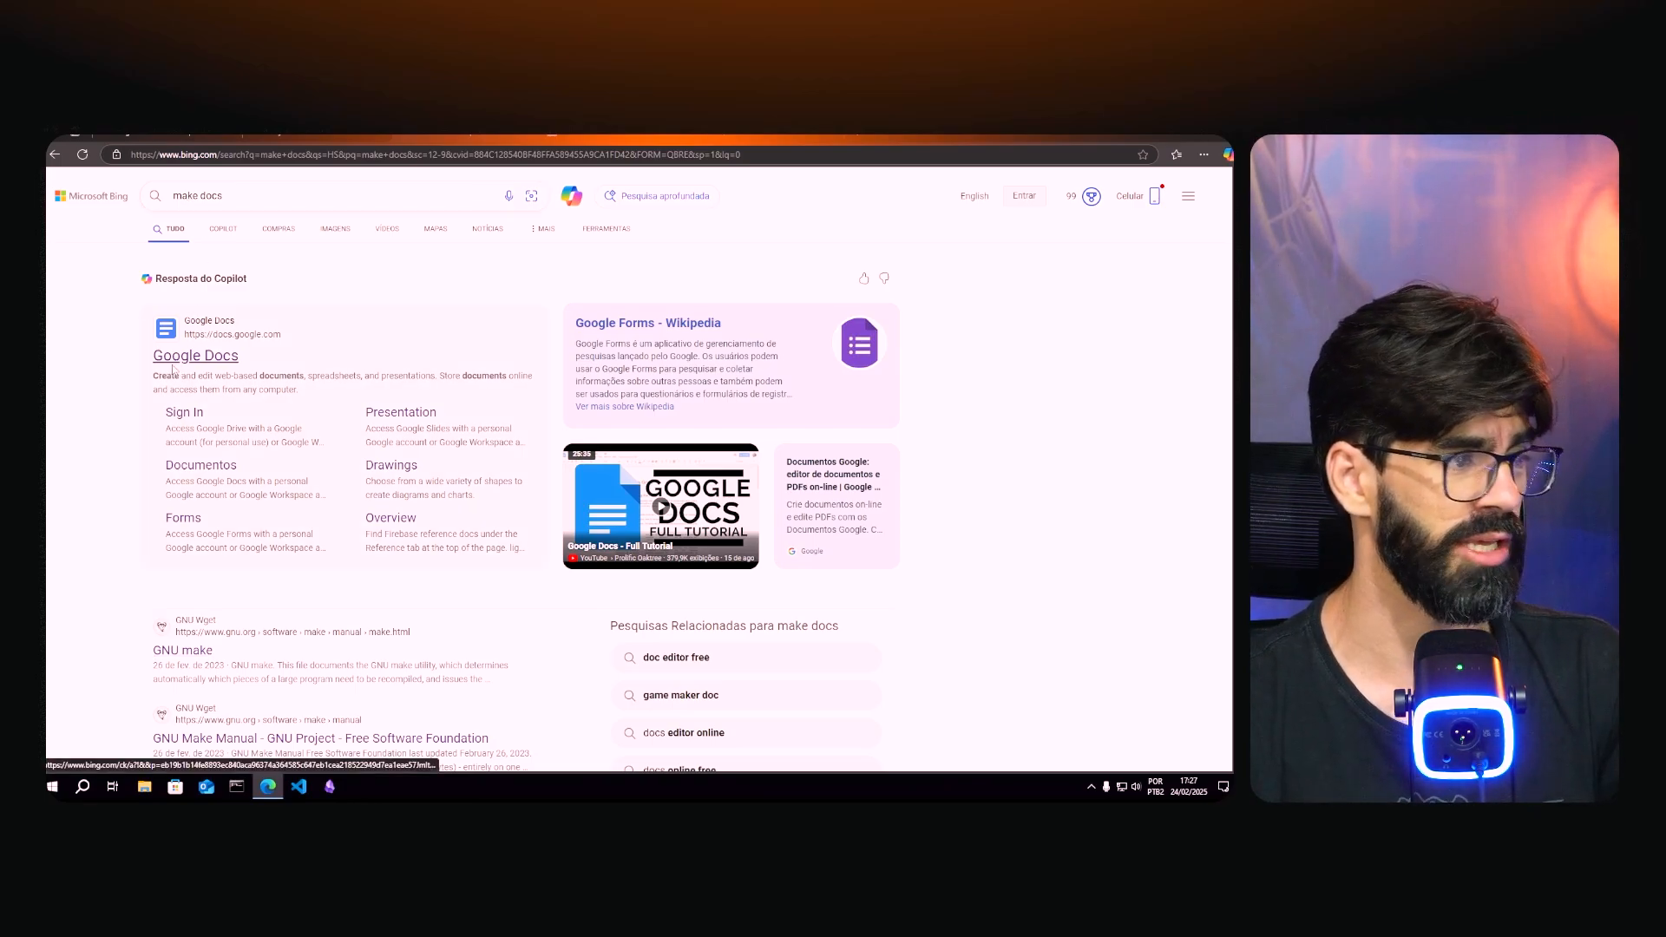
pyautogui.scroll(-3, 103, 421)
pyautogui.scroll(-1, 105, 426)
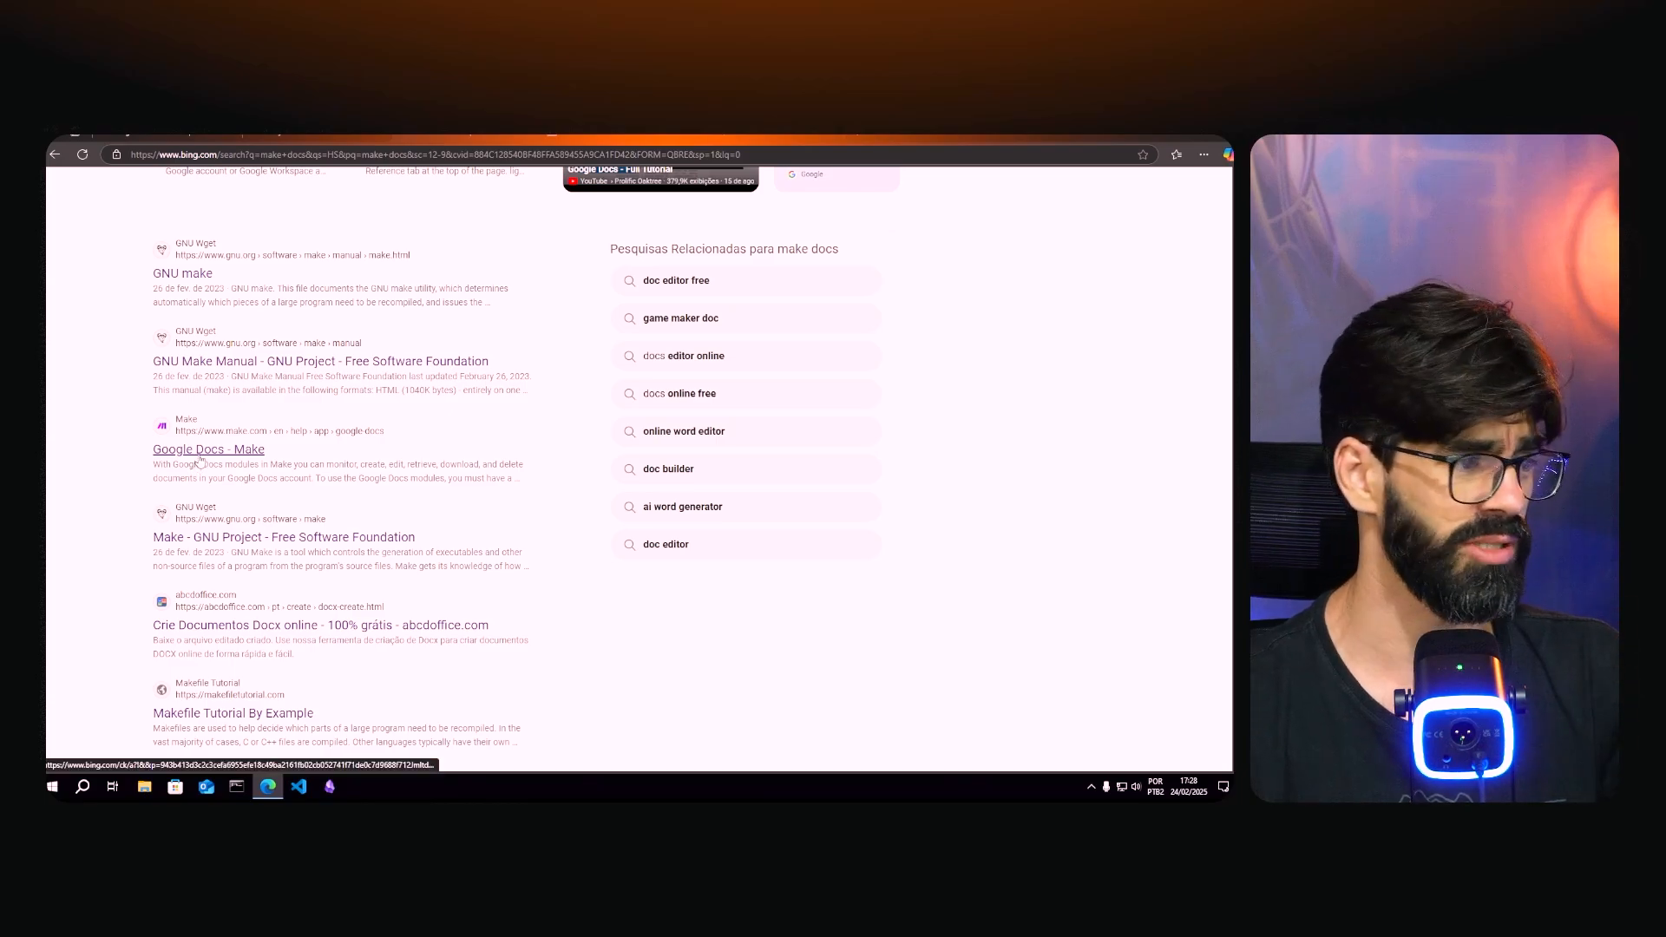
pyautogui.click(198, 453)
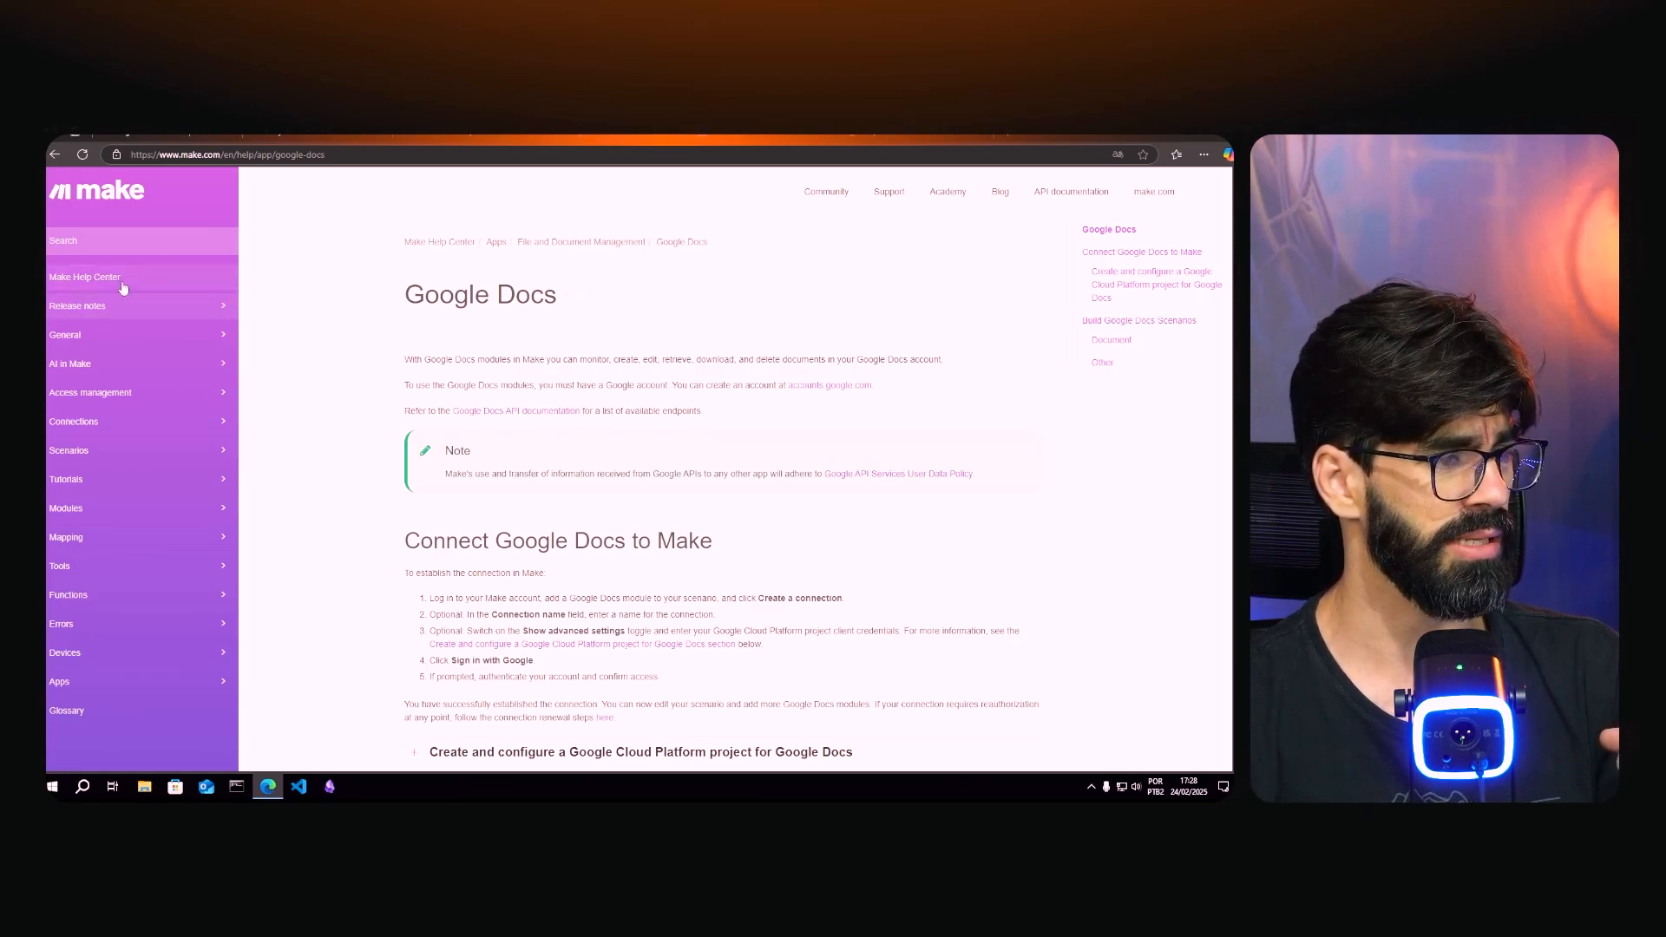
# - From the Make Help Center home page, search the help articles for 'webhooks'
pyautogui.click(83, 194)
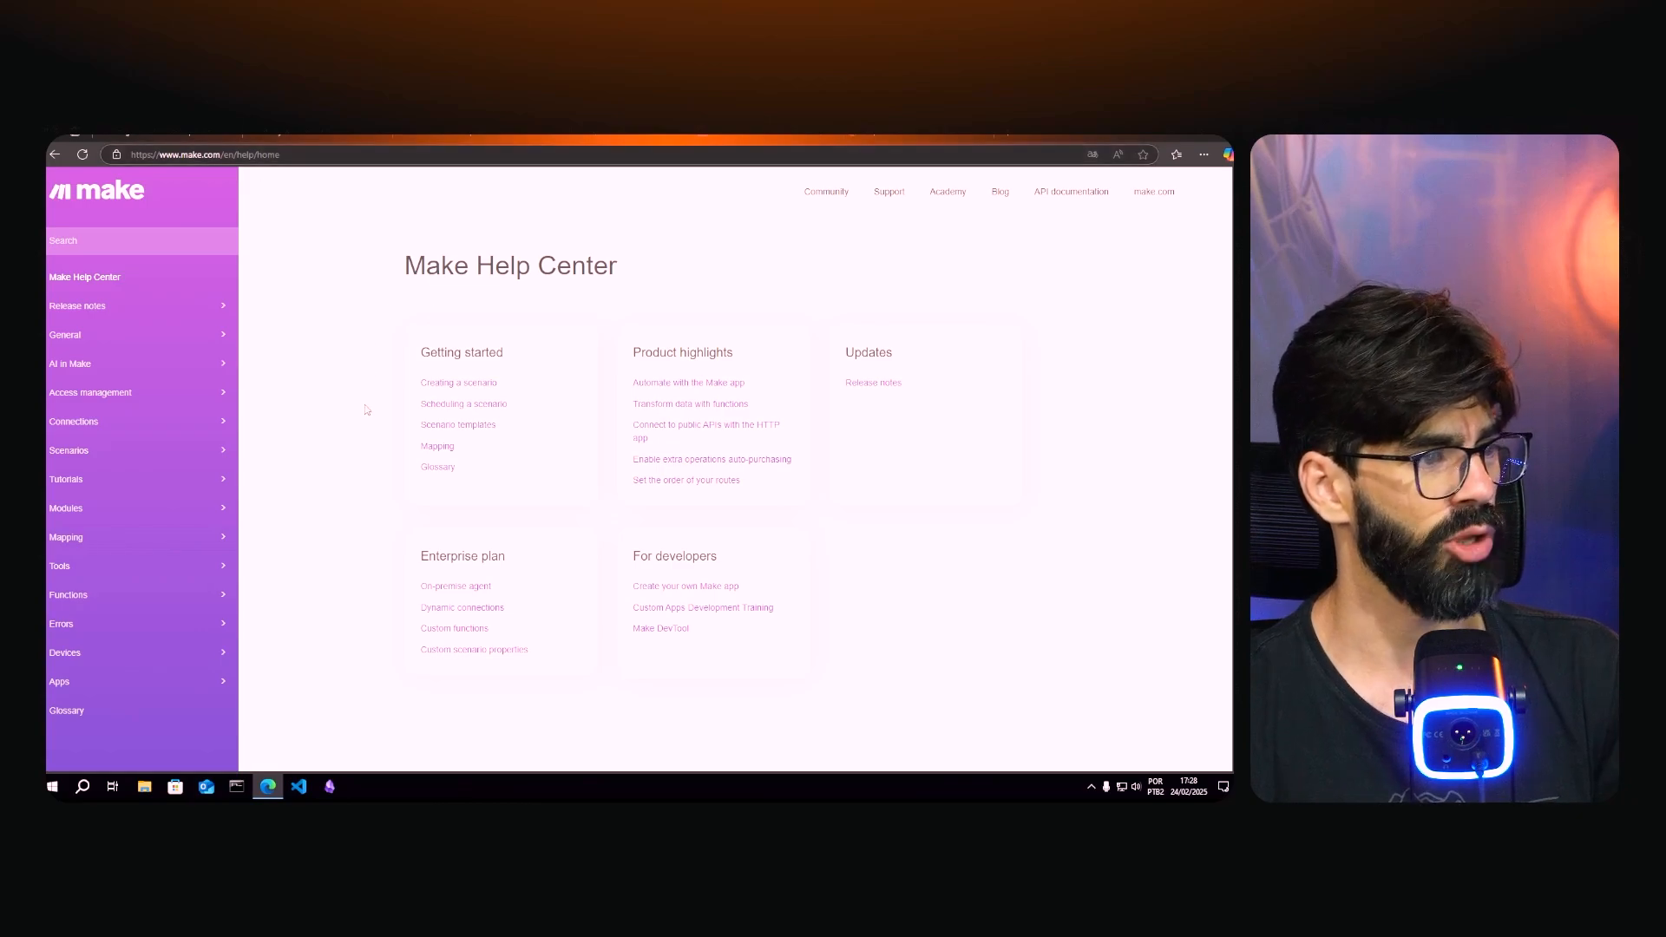
pyautogui.click(102, 245)
pyautogui.write('we')
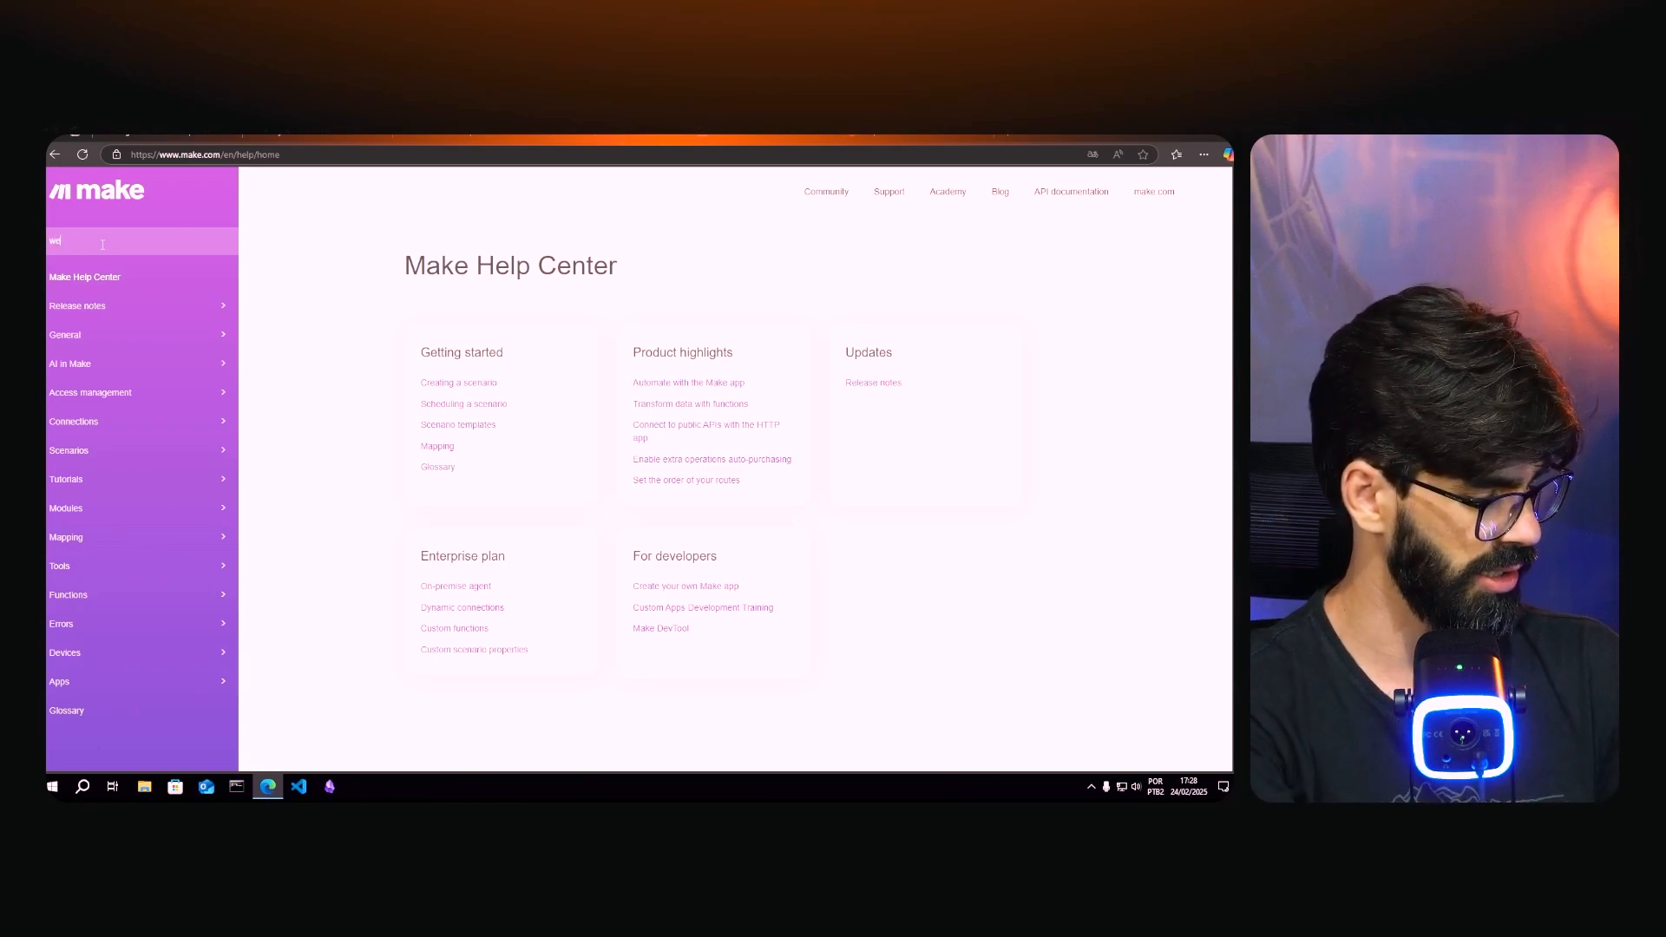
pyautogui.write('bhooks')
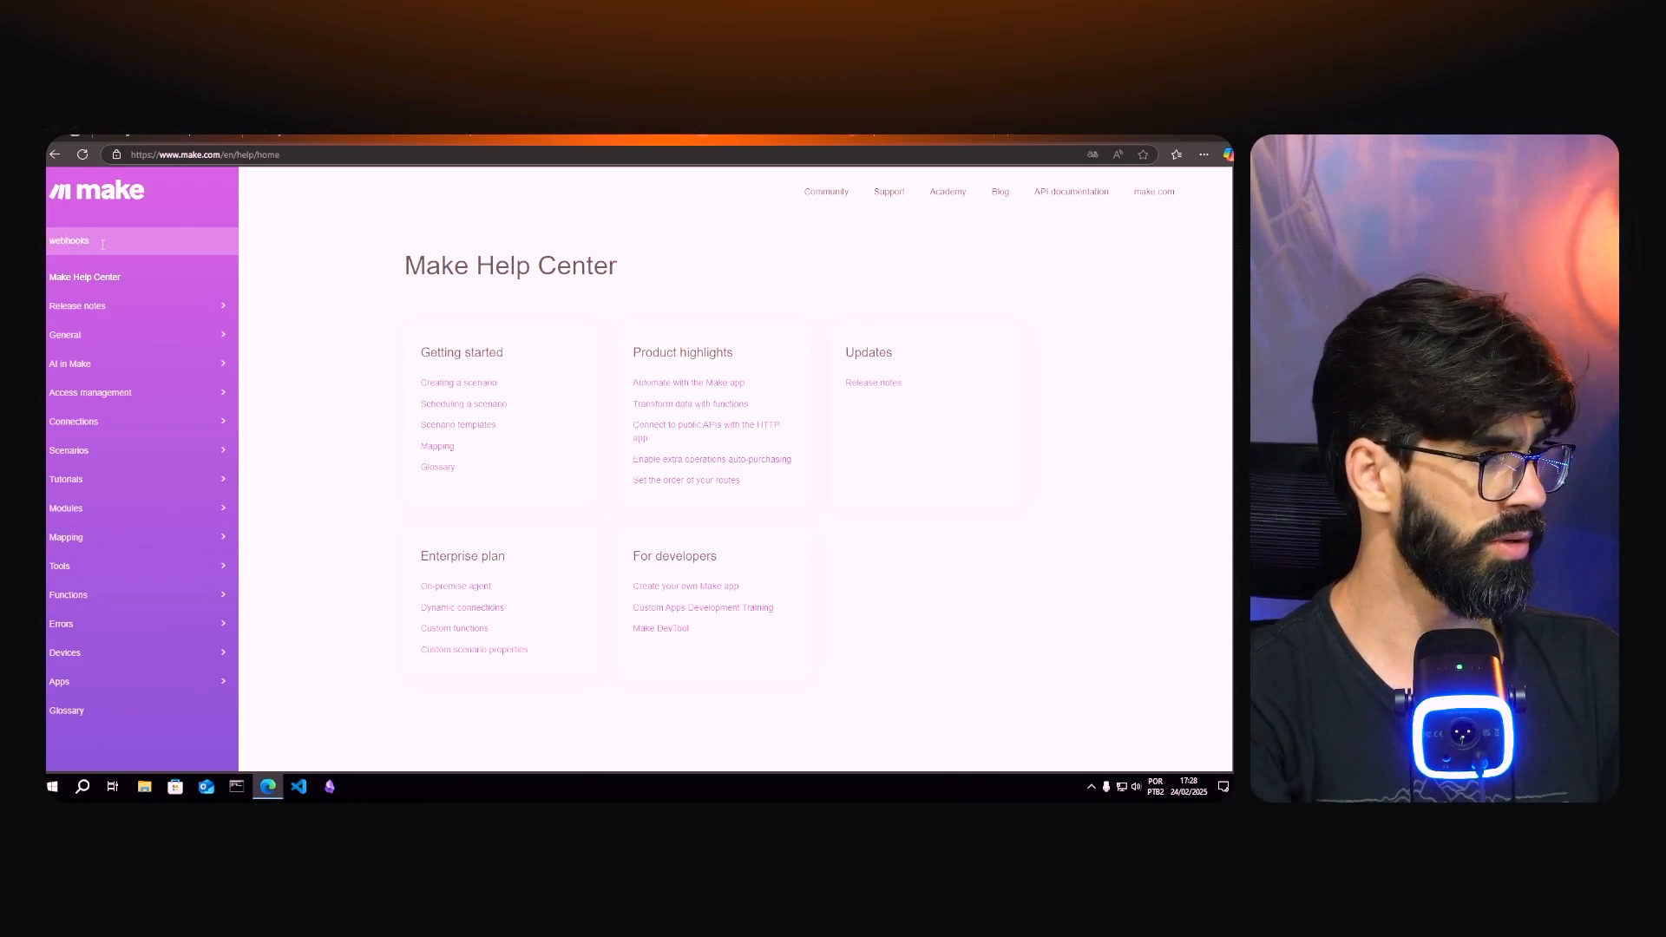
pyautogui.press('Return')
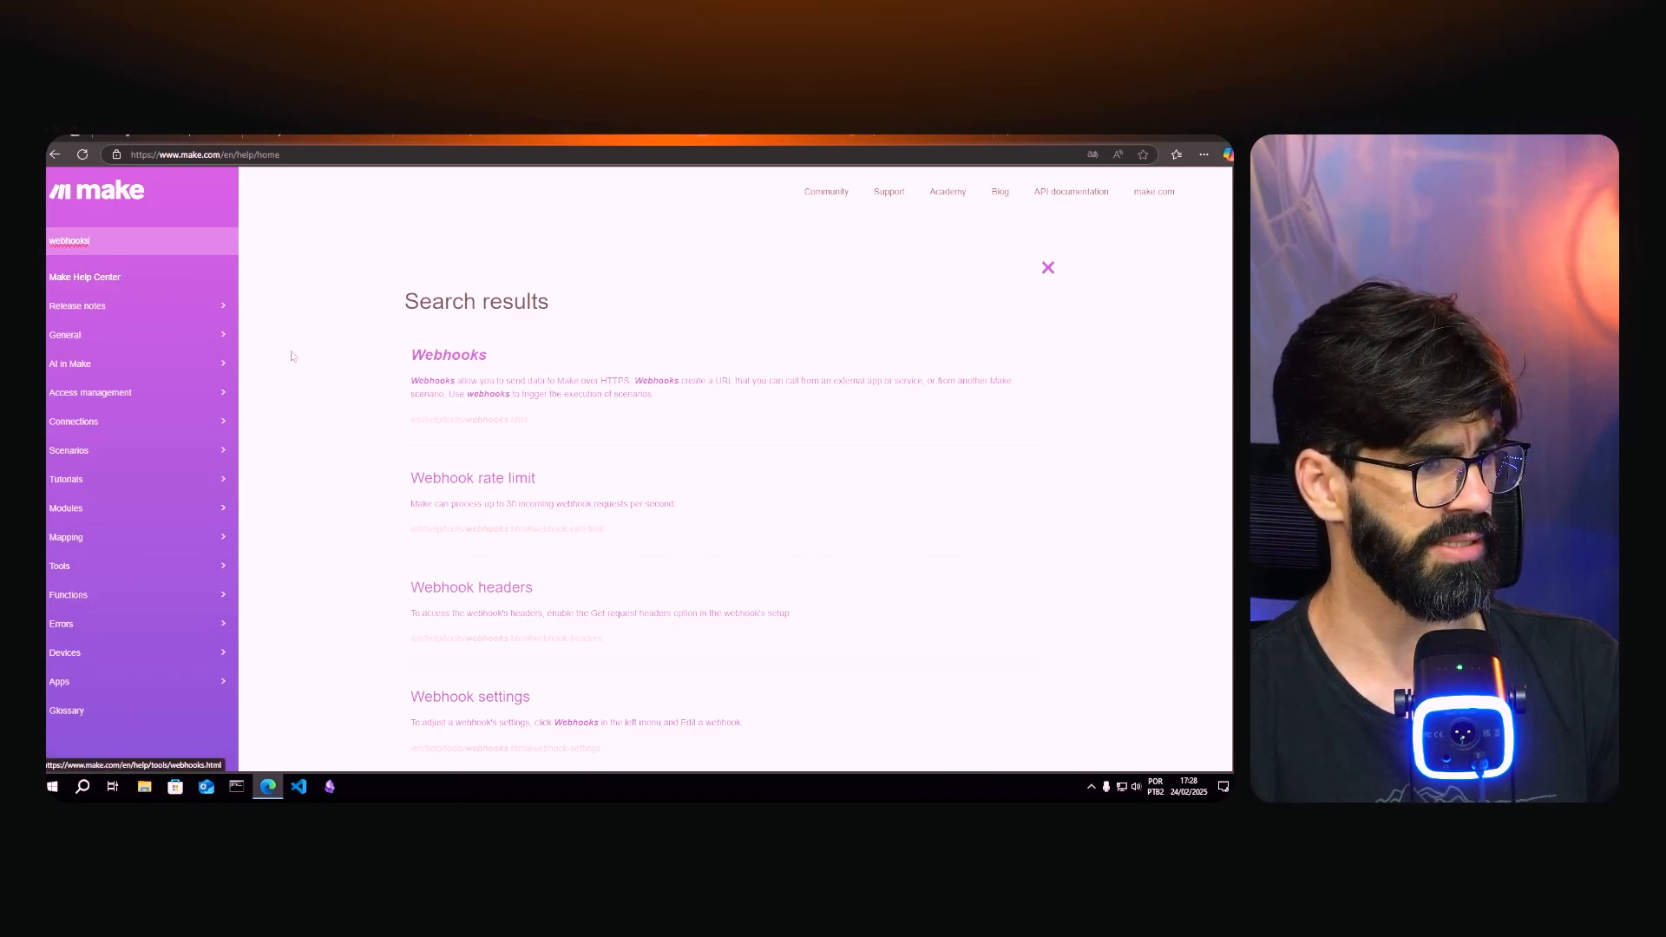
# - Open the Webhooks article and read down to 'Parallel vs. sequential processing'
pyautogui.click(425, 364)
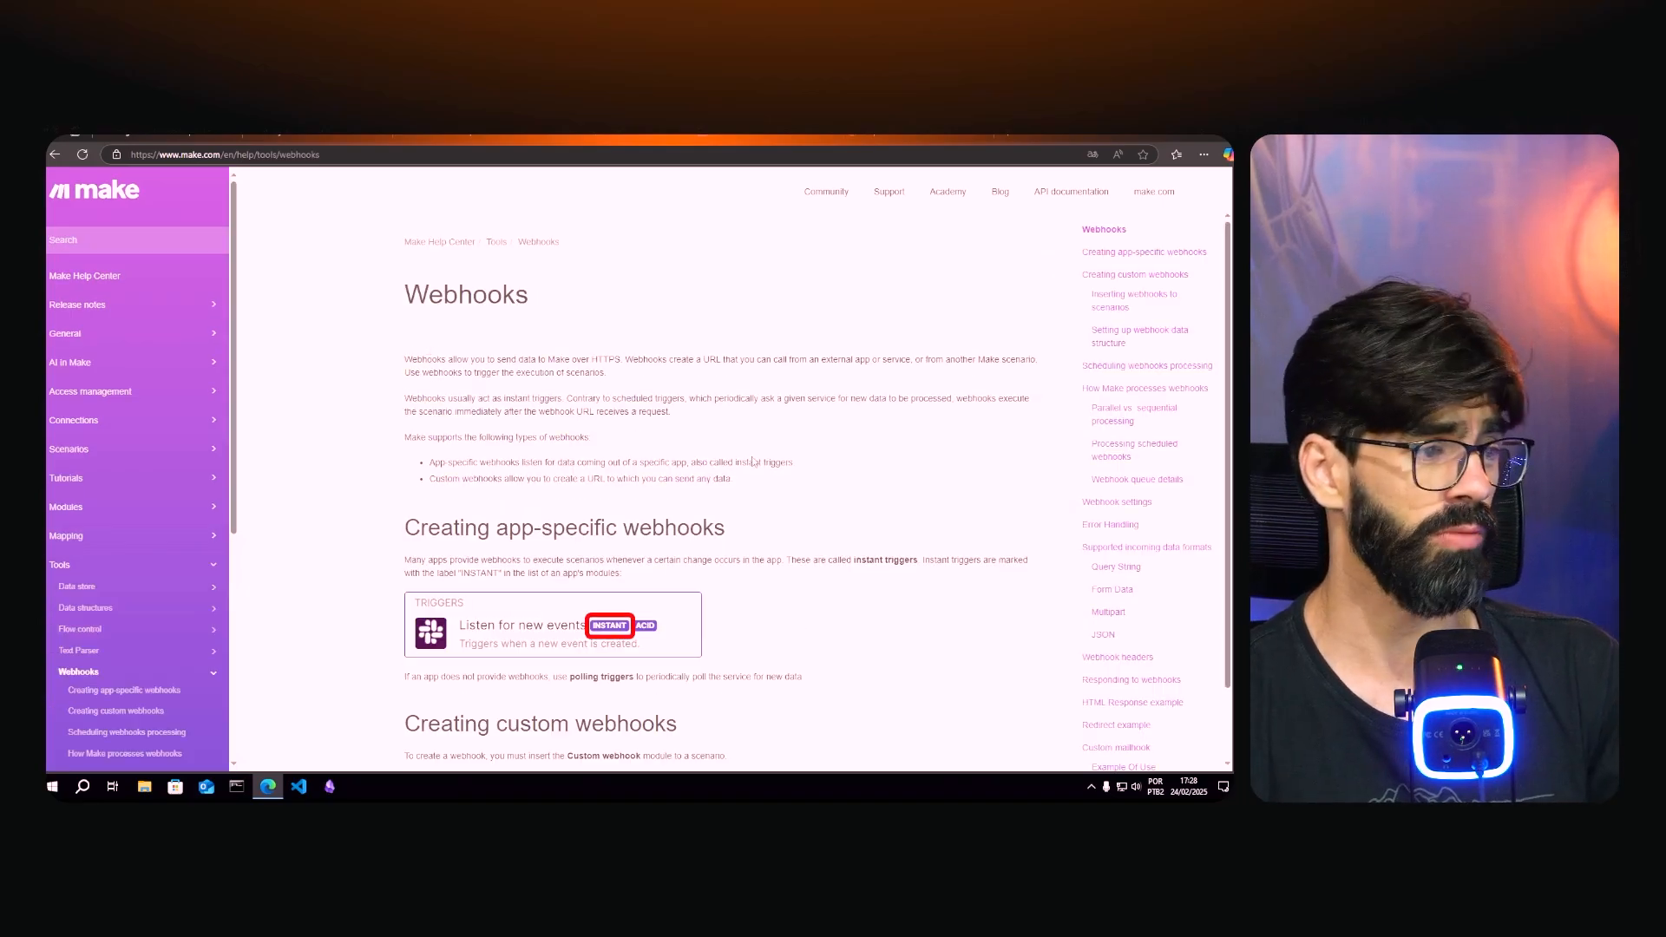
pyautogui.scroll(-15, 752, 462)
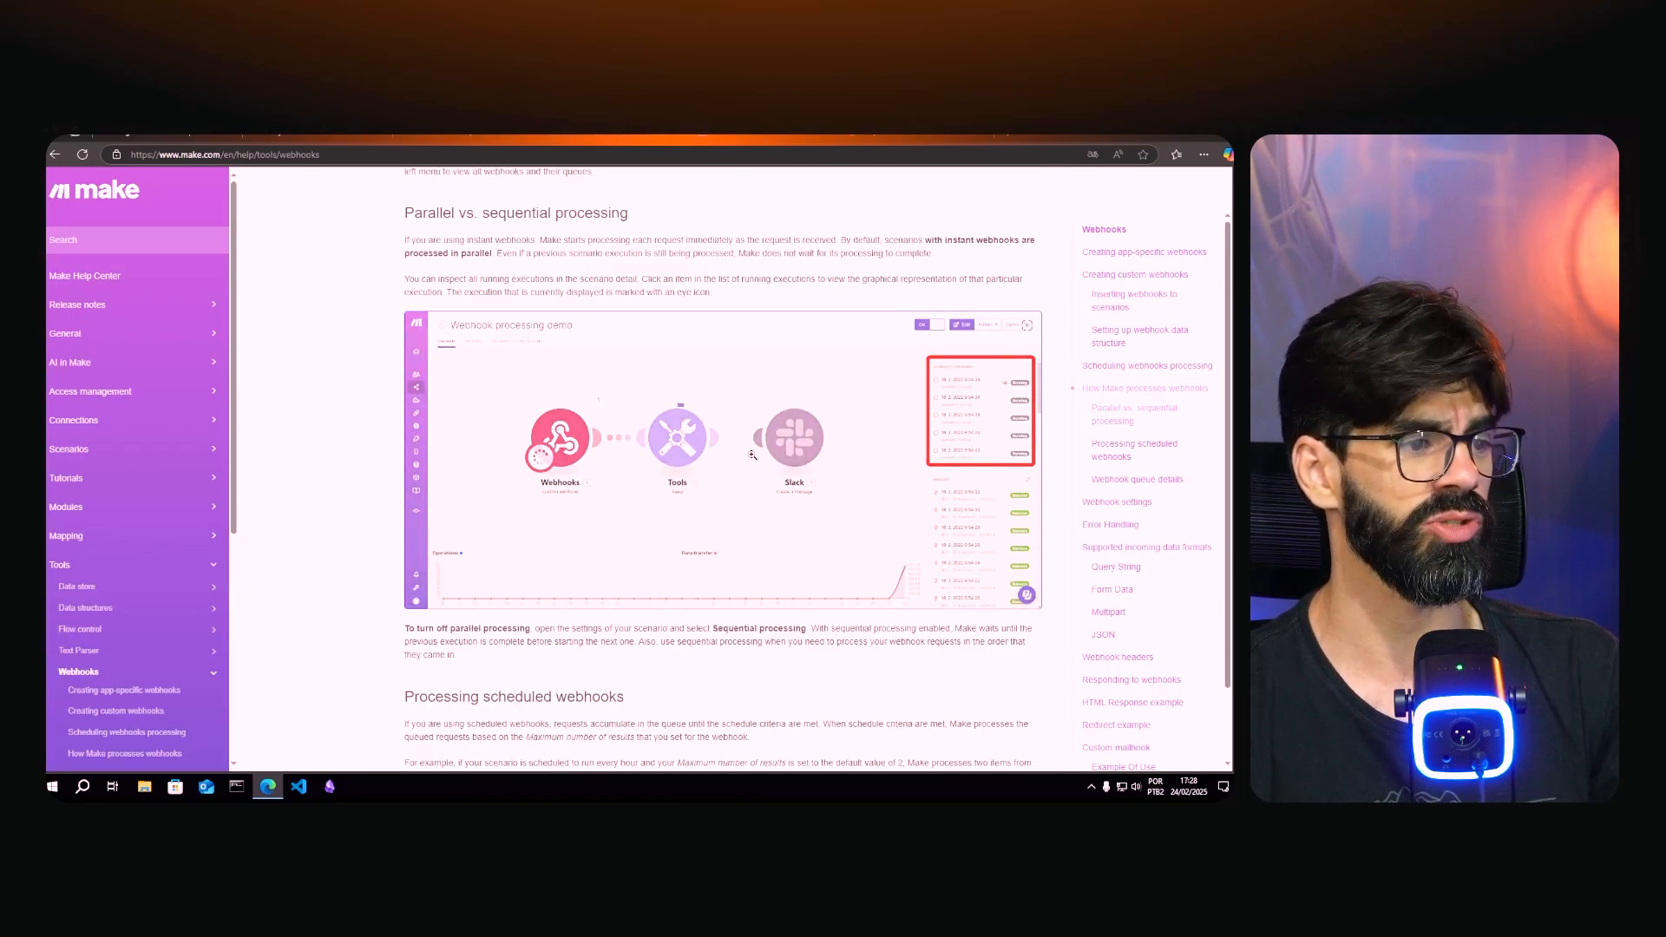
pyautogui.scroll(-8, 753, 455)
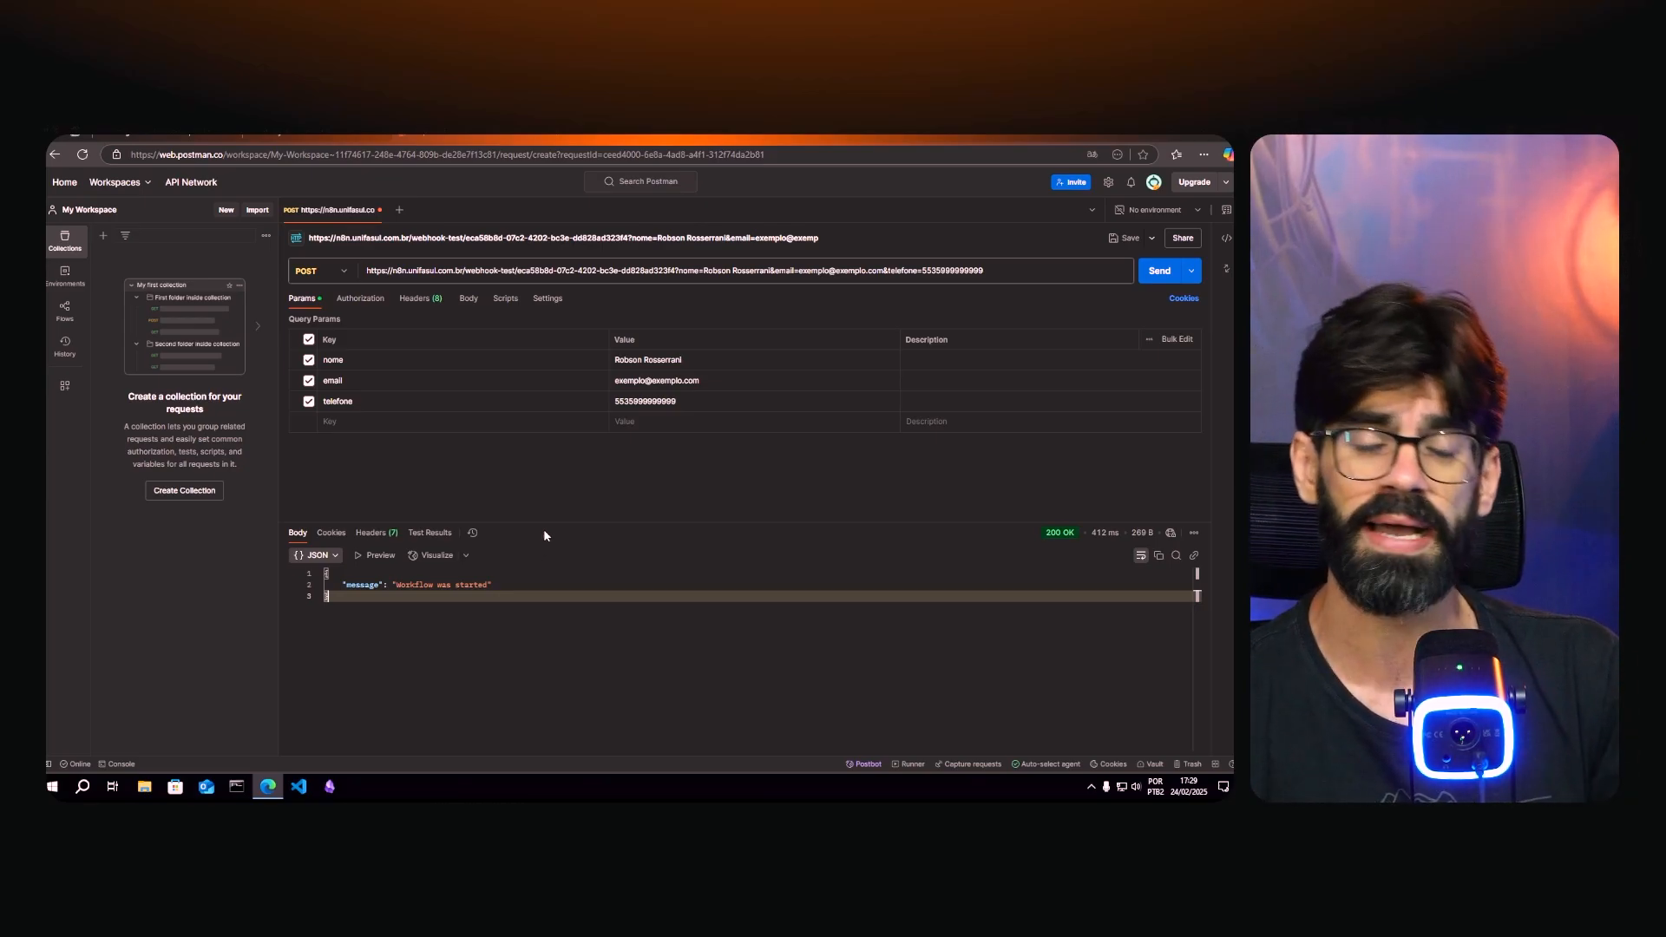
# - Search the web for 'postman docs' in a new tab and open Postman's documentation overview
pyautogui.click(557, 142)
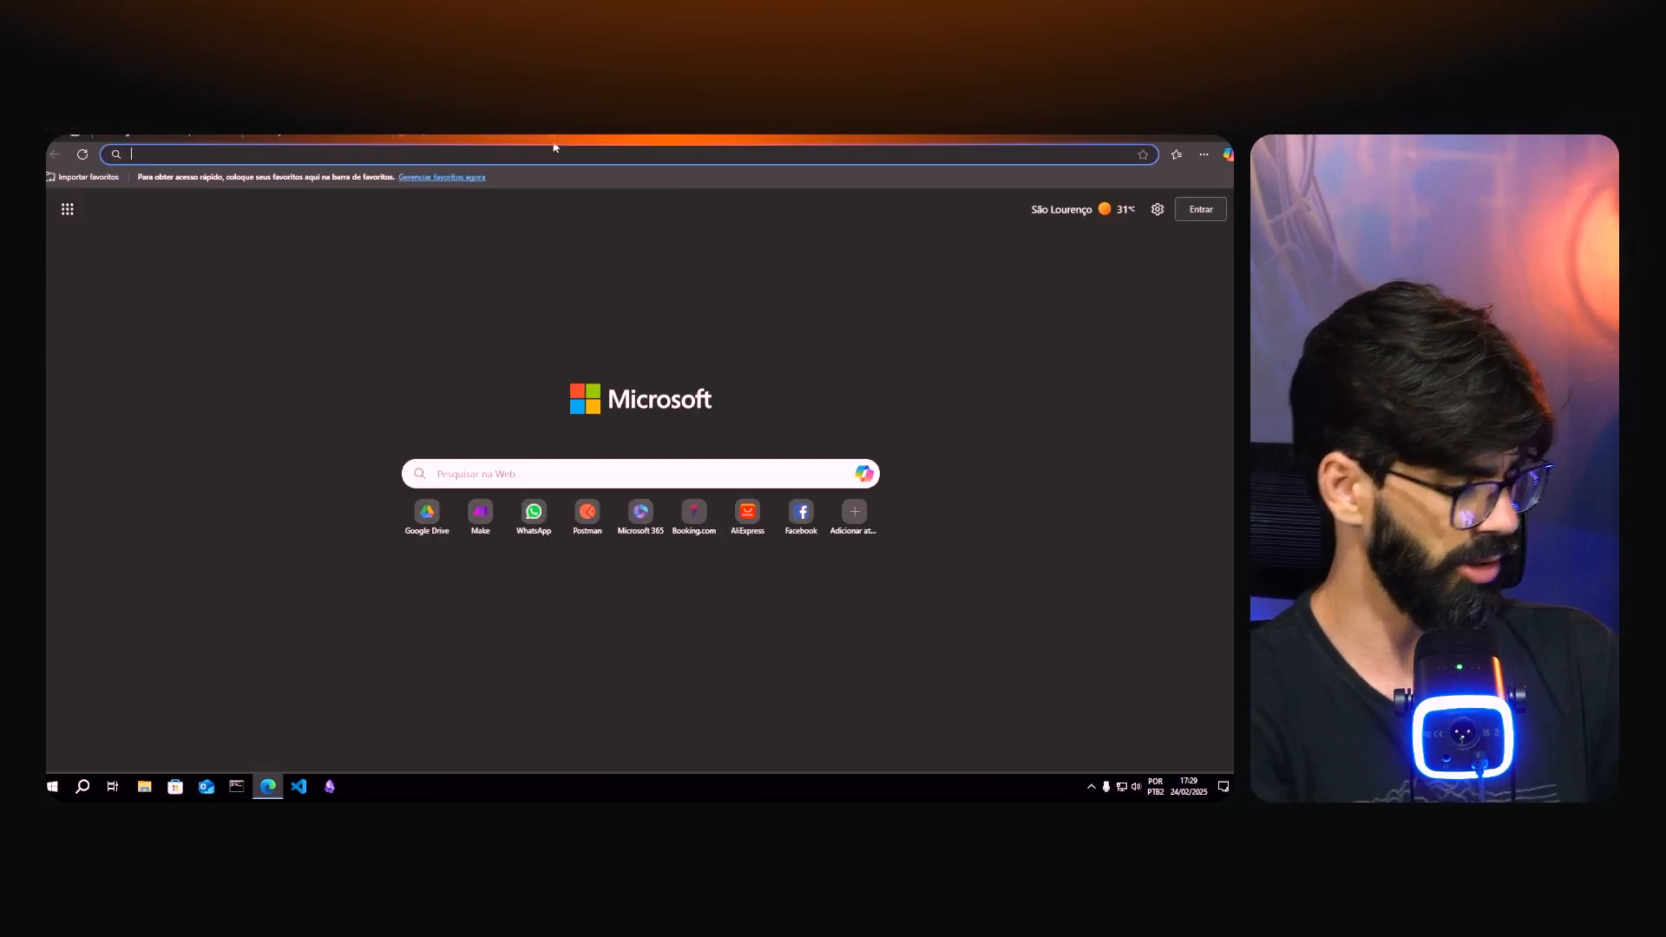
pyautogui.write('postman docs')
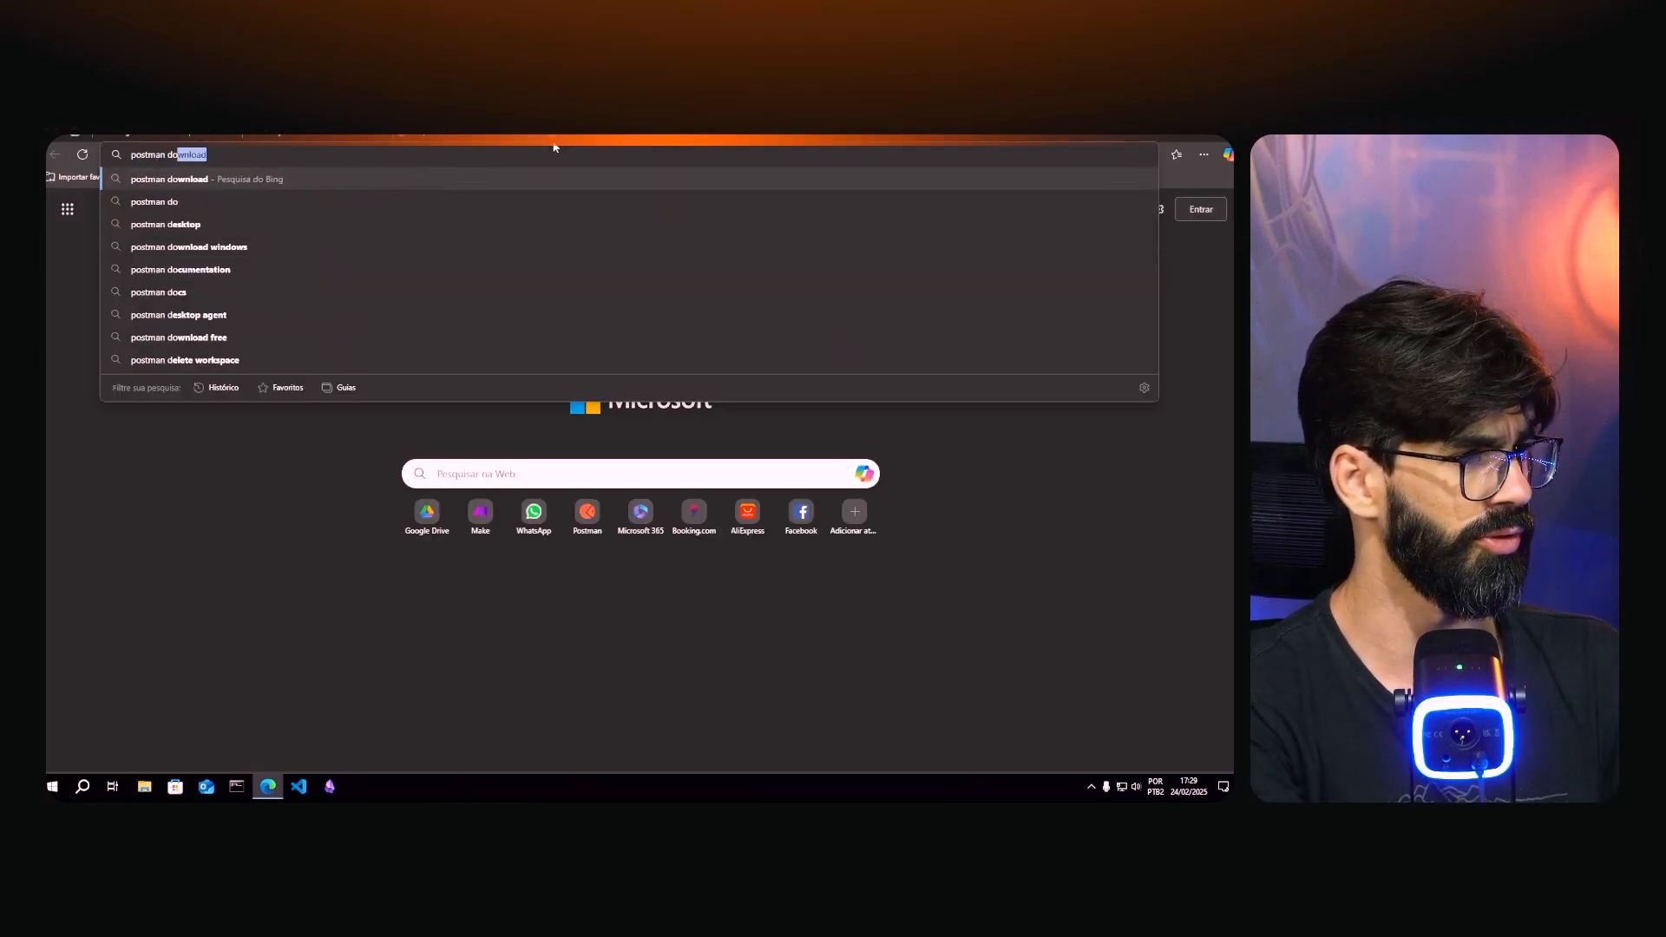
pyautogui.press('Return')
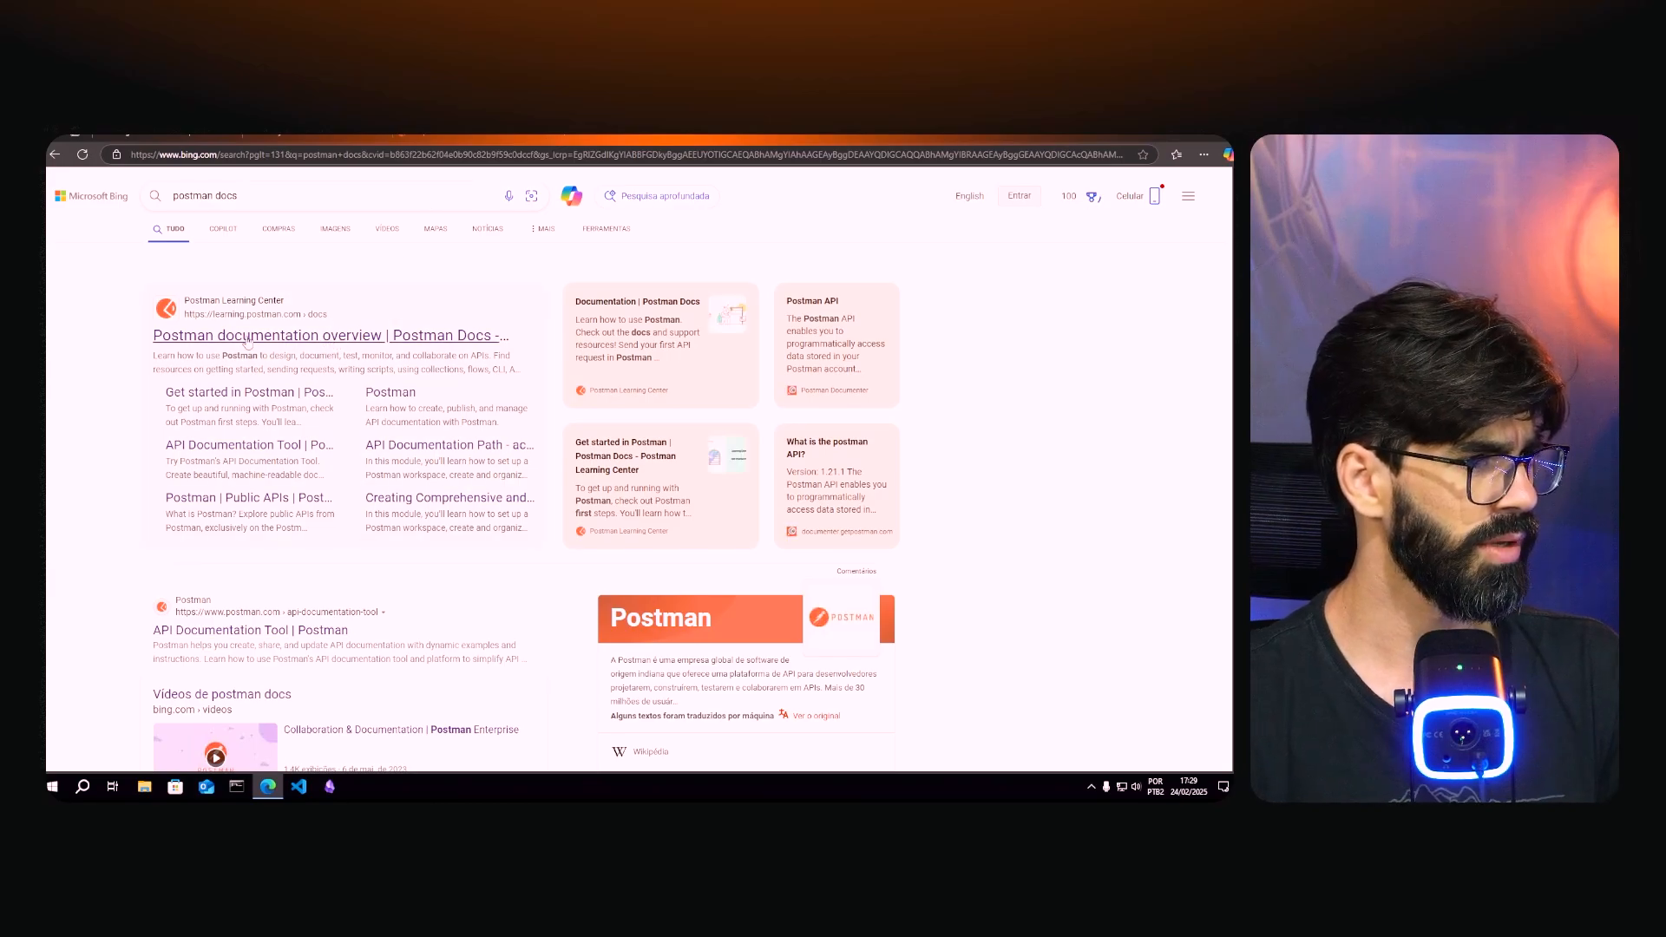
pyautogui.click(304, 336)
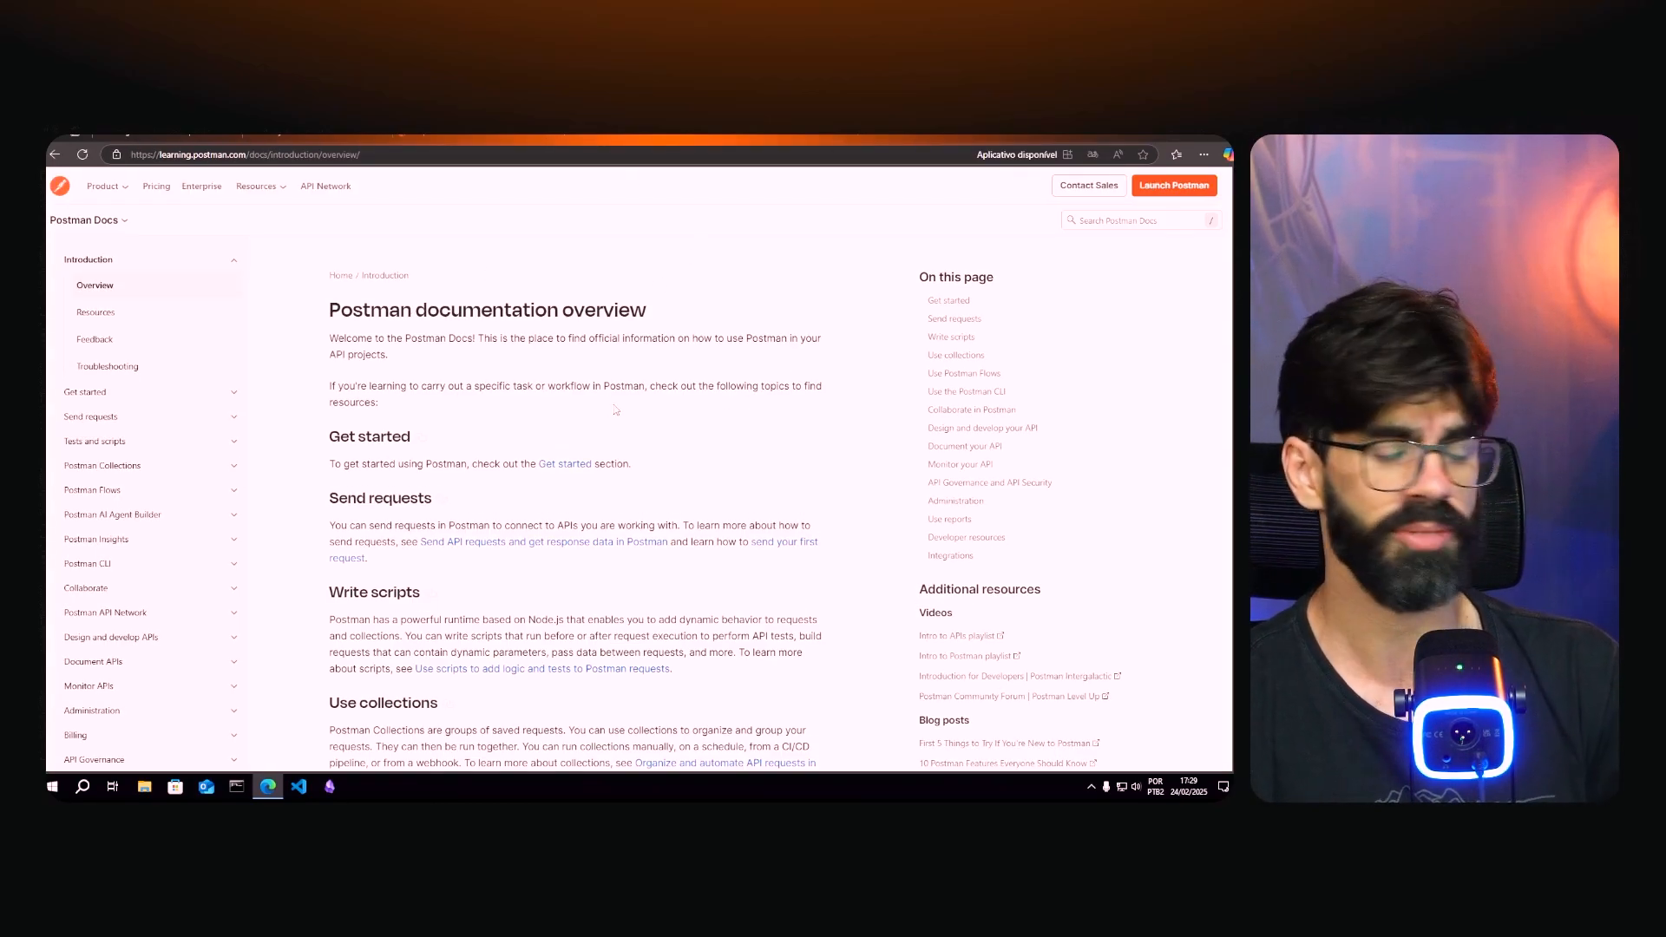
pyautogui.click(1145, 224)
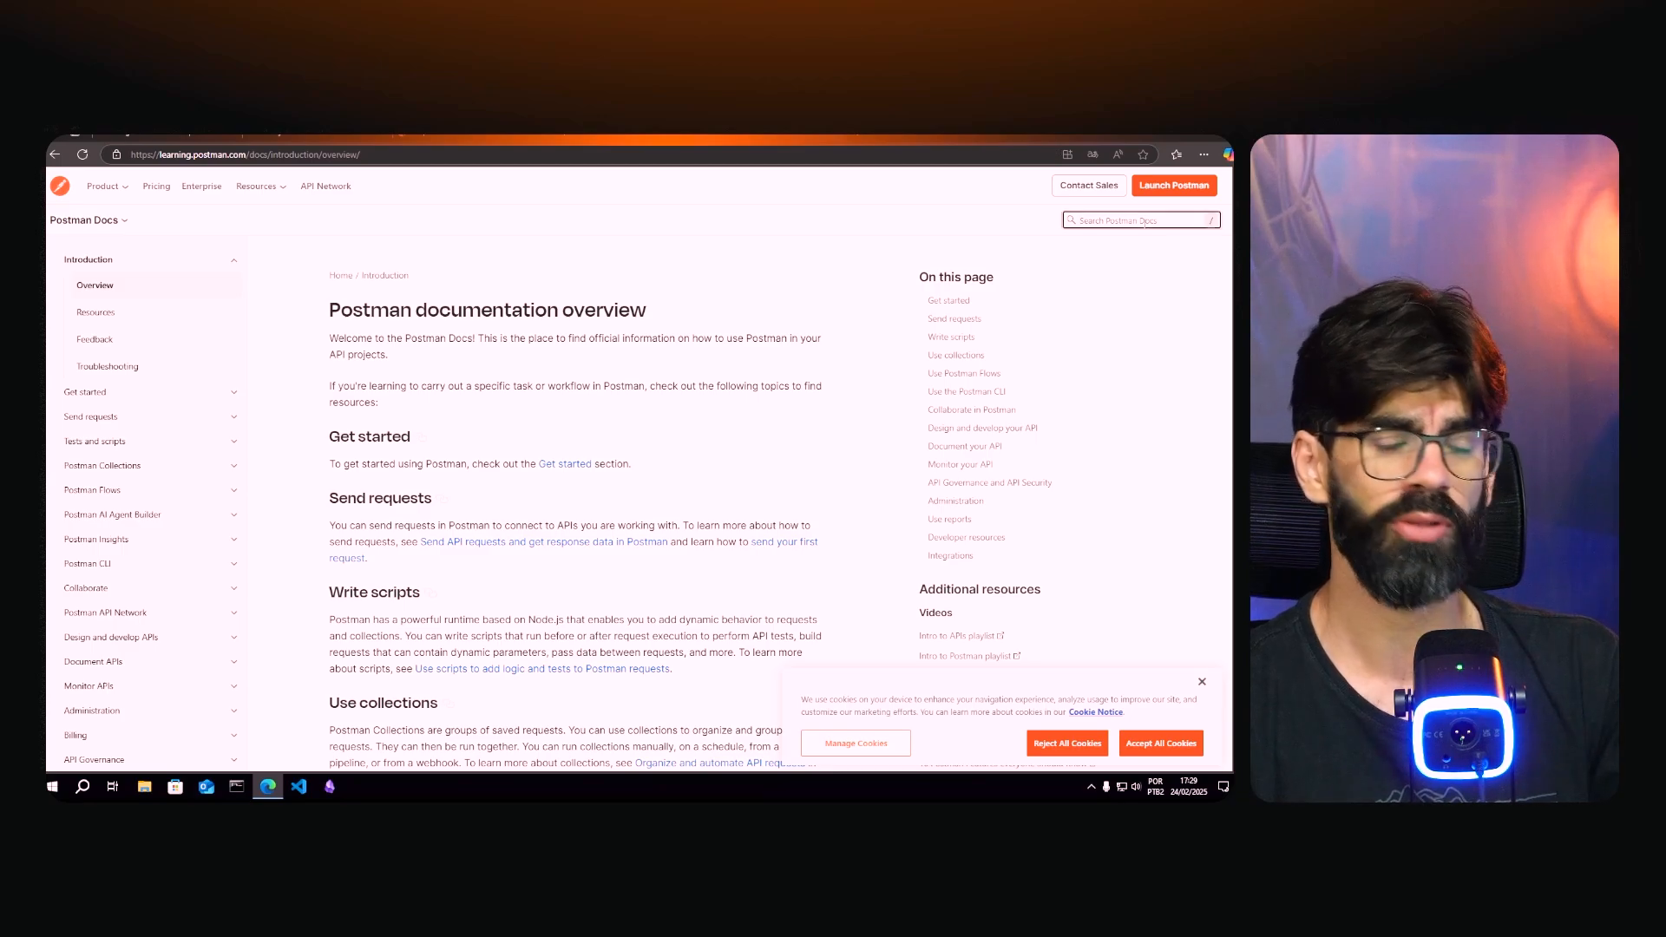